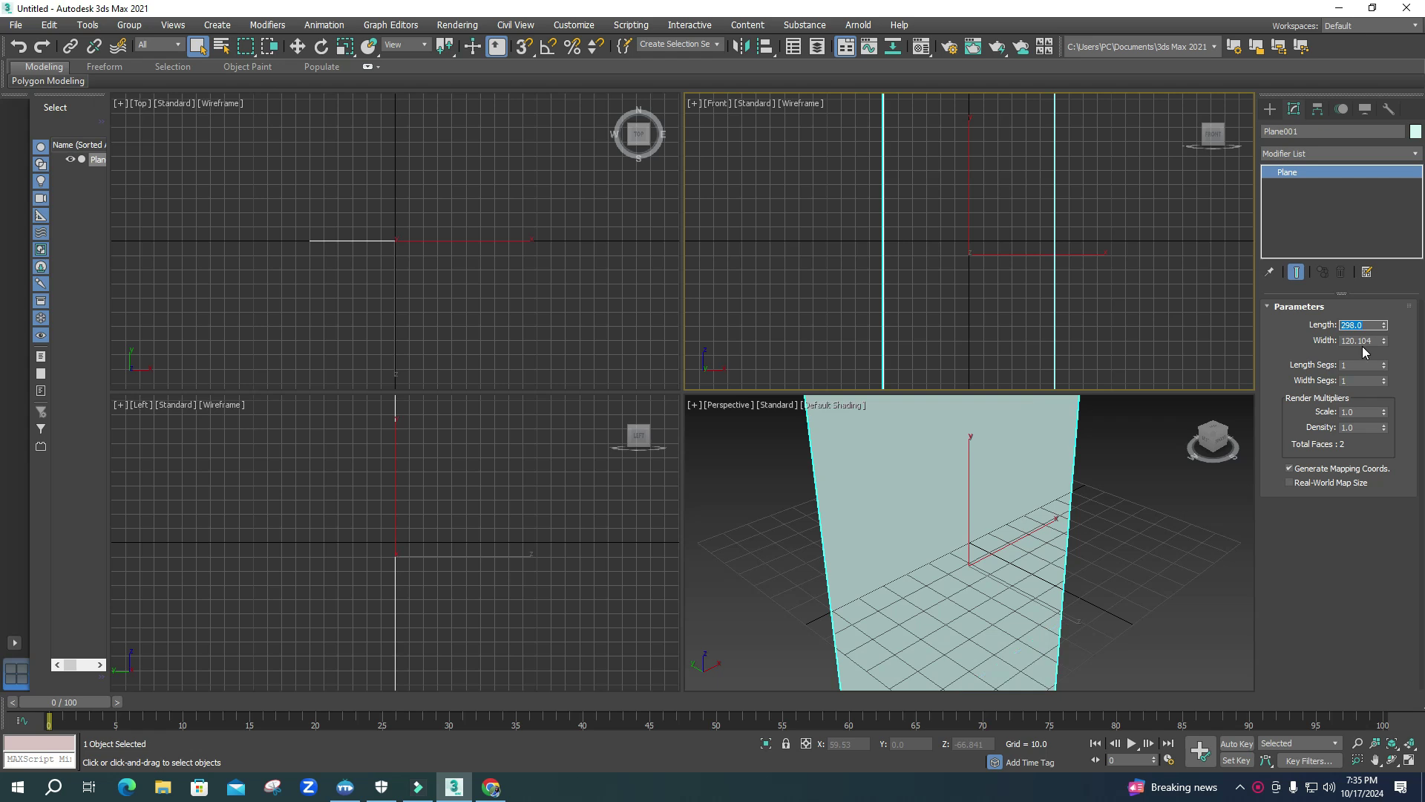
# - Set the plane's width to 360
pyautogui.write('360')
pyautogui.press('Return')
pyautogui.click(1208, 630)
pyautogui.scroll(-6, 1078, 579)
pyautogui.moveTo(1053, 594); pyautogui.dragTo(977, 559, button='middle')
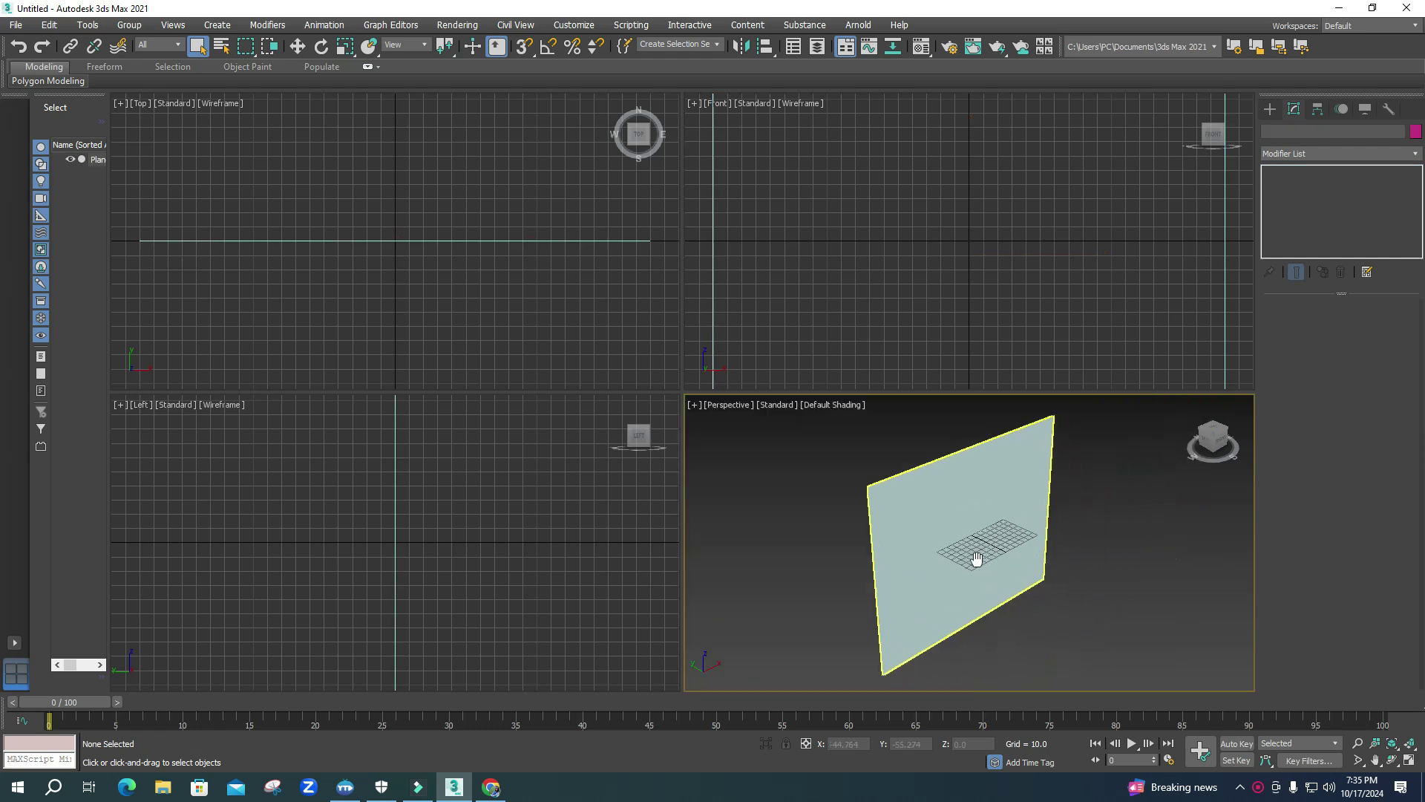
pyautogui.scroll(-3, 889, 282)
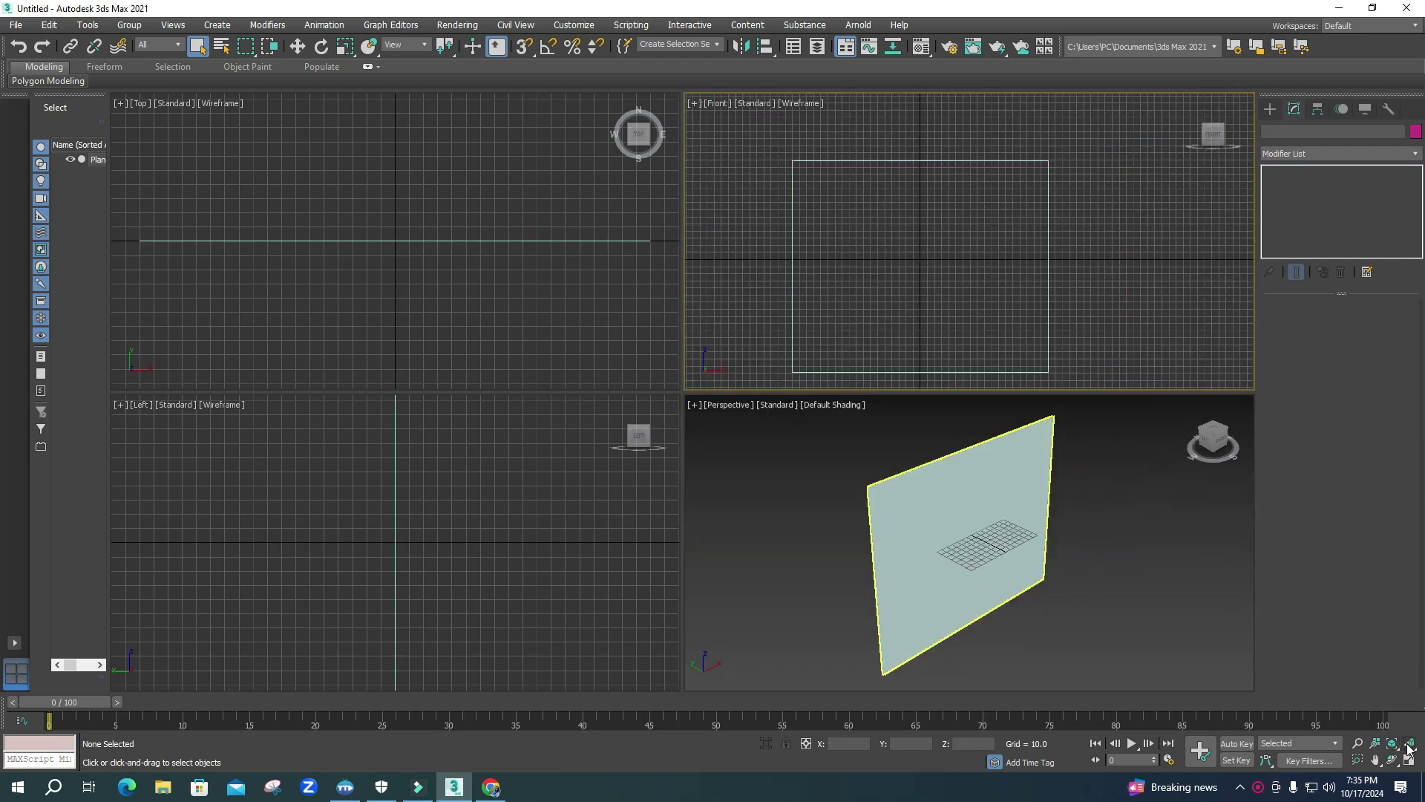
# - Select the plane in the front view and switch that view to Default Shading
pyautogui.press('z')
pyautogui.moveTo(876, 287)
pyautogui.mouseDown(button='middle')
pyautogui.moveTo(894, 261)
pyautogui.moveTo(886, 277)
pyautogui.mouseUp(button='middle')
pyautogui.scroll(-2, 883, 274)
pyautogui.moveTo(1041, 267); pyautogui.dragTo(1041, 265)
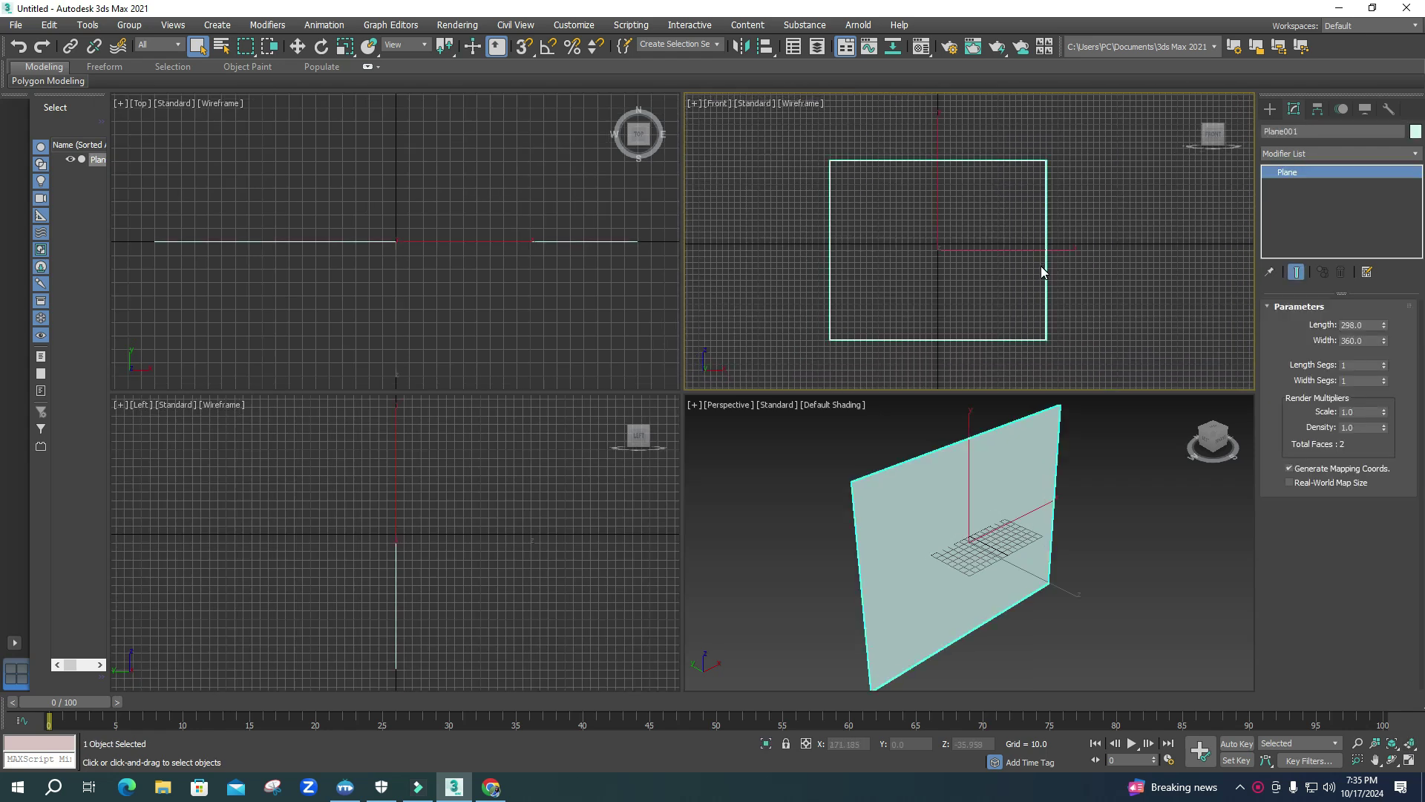
pyautogui.press('F3')
pyautogui.click(968, 523)
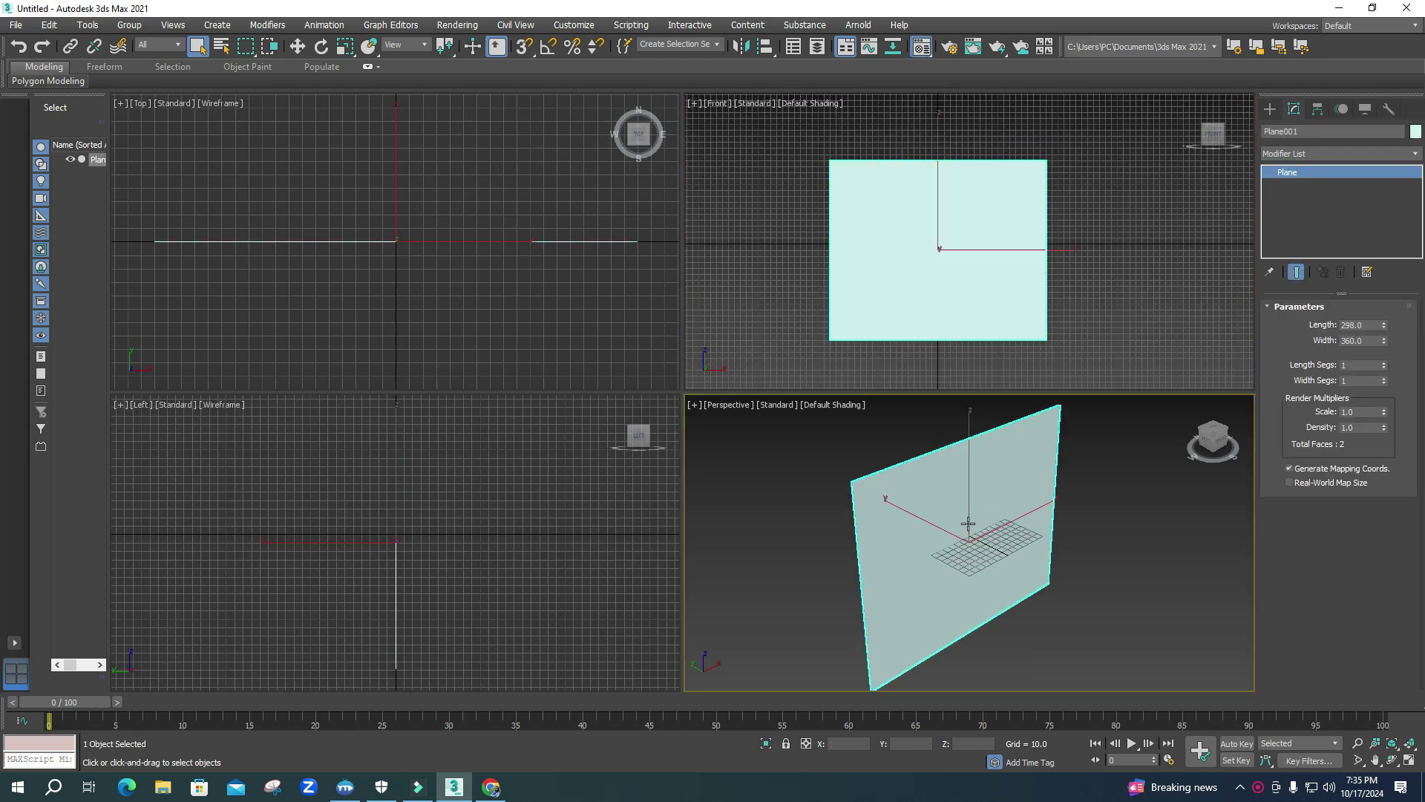
# - Open the Material Editor and change the renderer to Quicksilver Hardware Renderer
pyautogui.press('m')
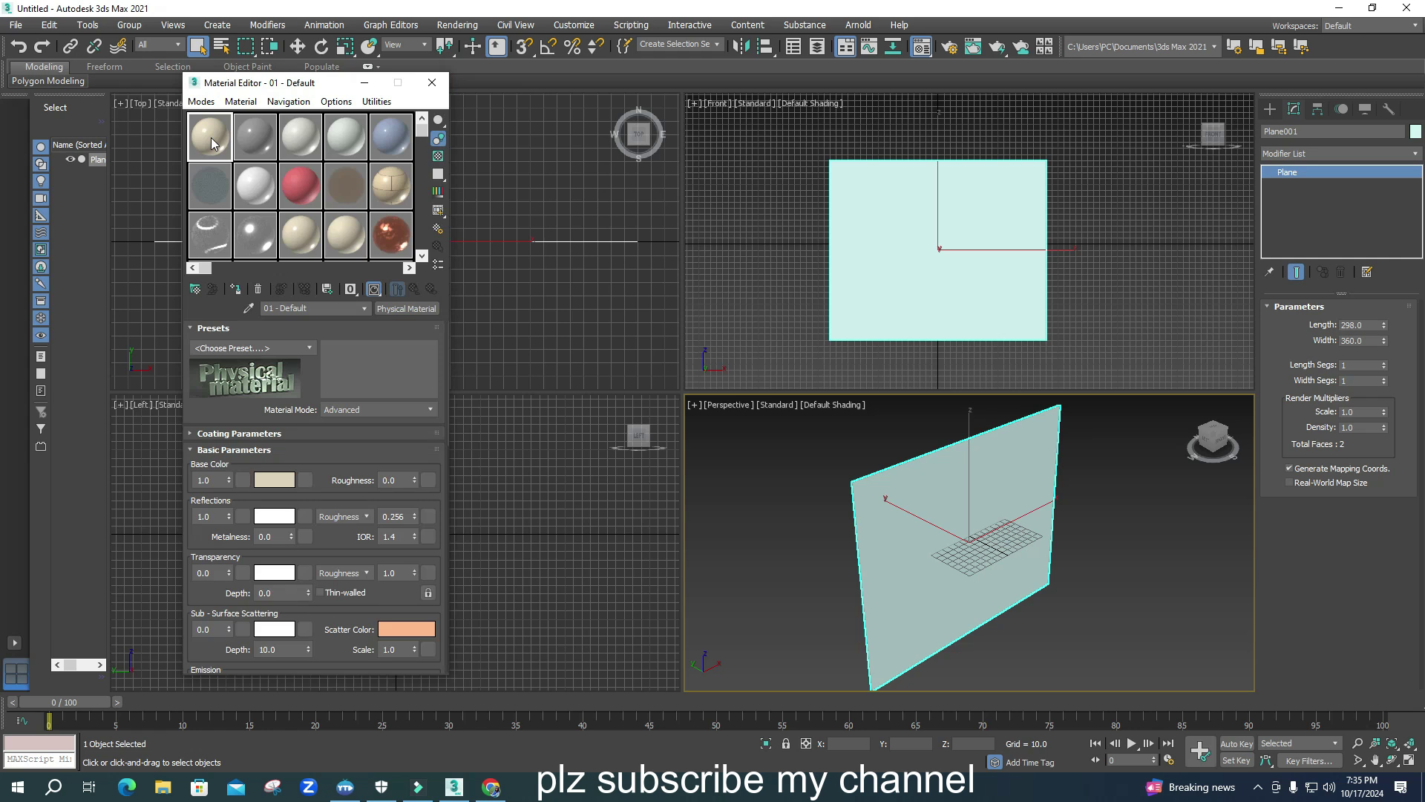
pyautogui.click(951, 56)
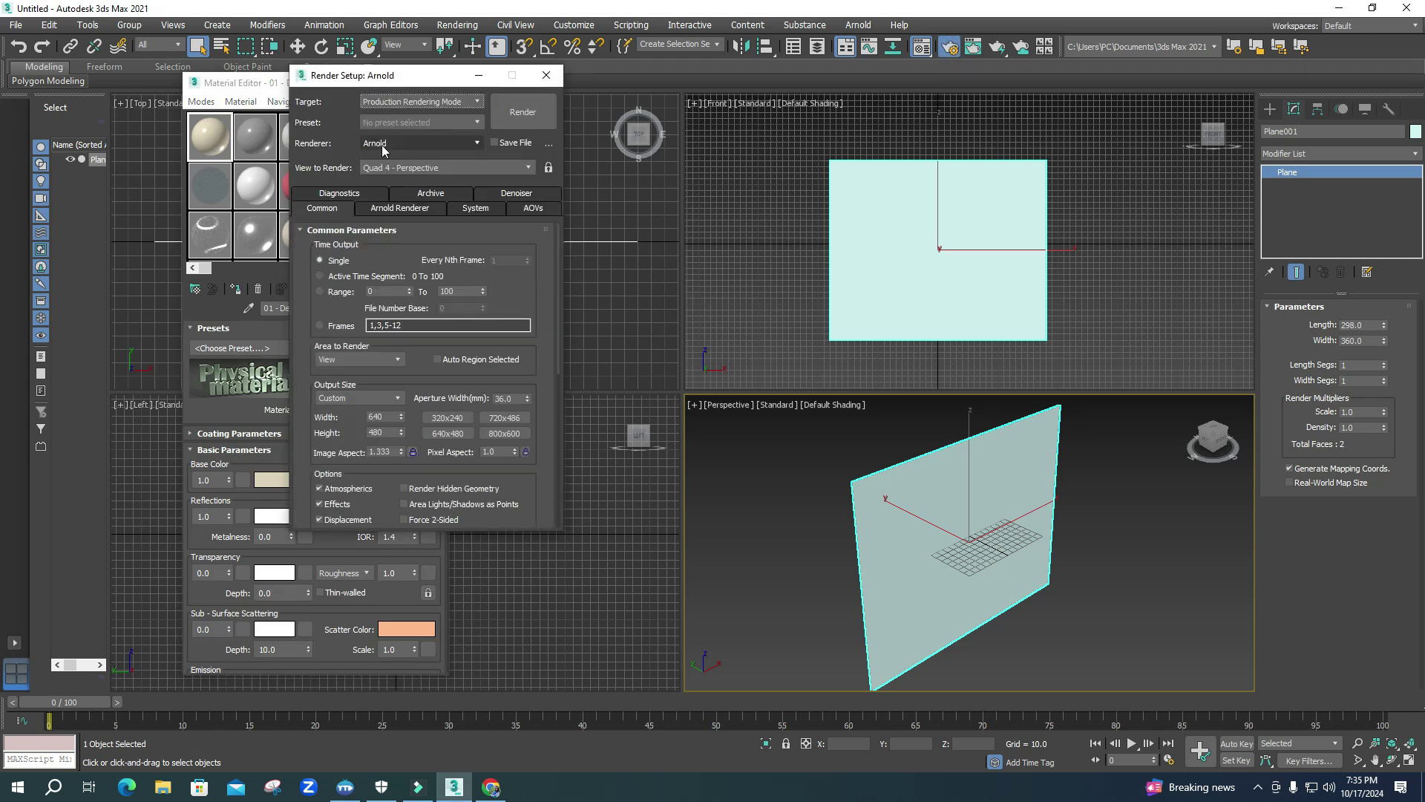
pyautogui.click(382, 145)
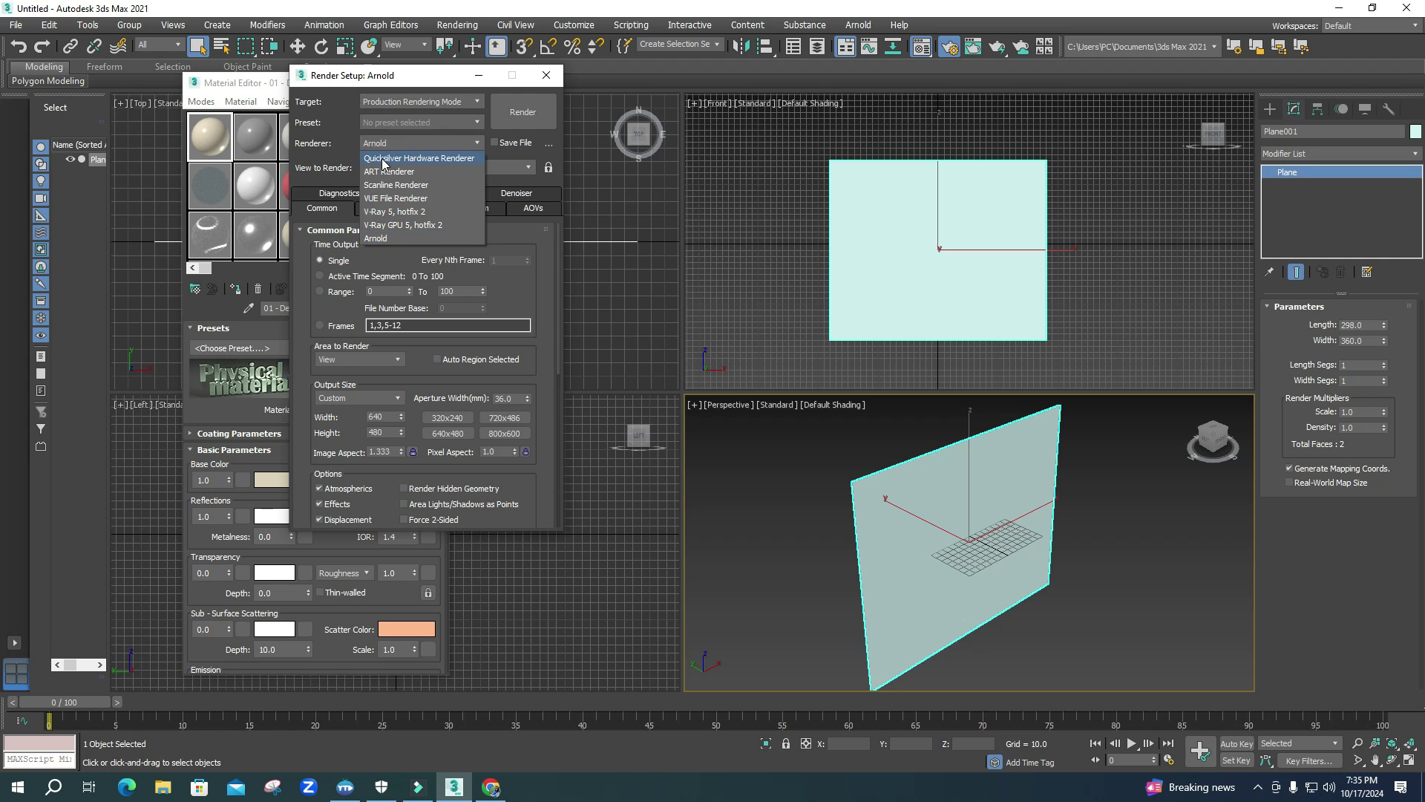
pyautogui.click(382, 159)
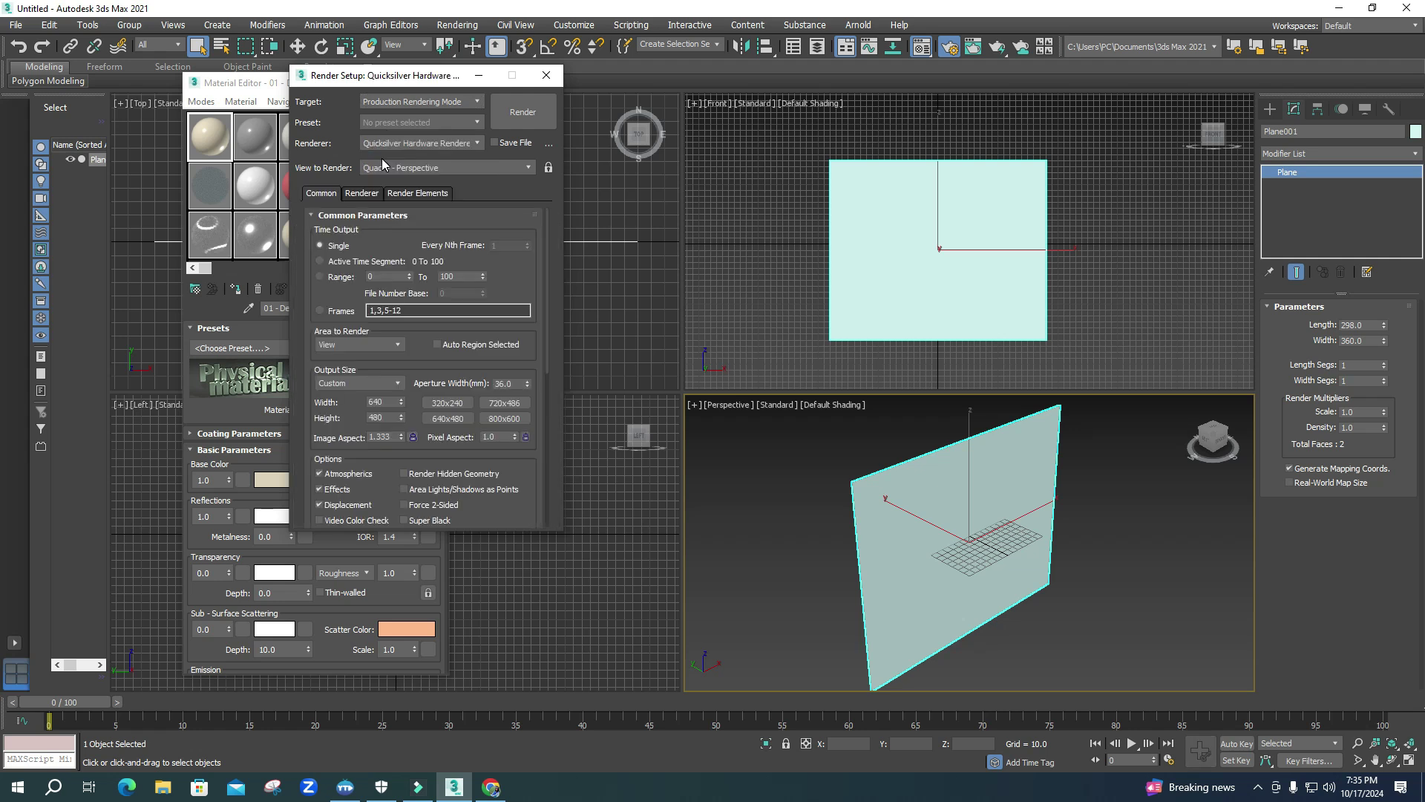
pyautogui.click(546, 77)
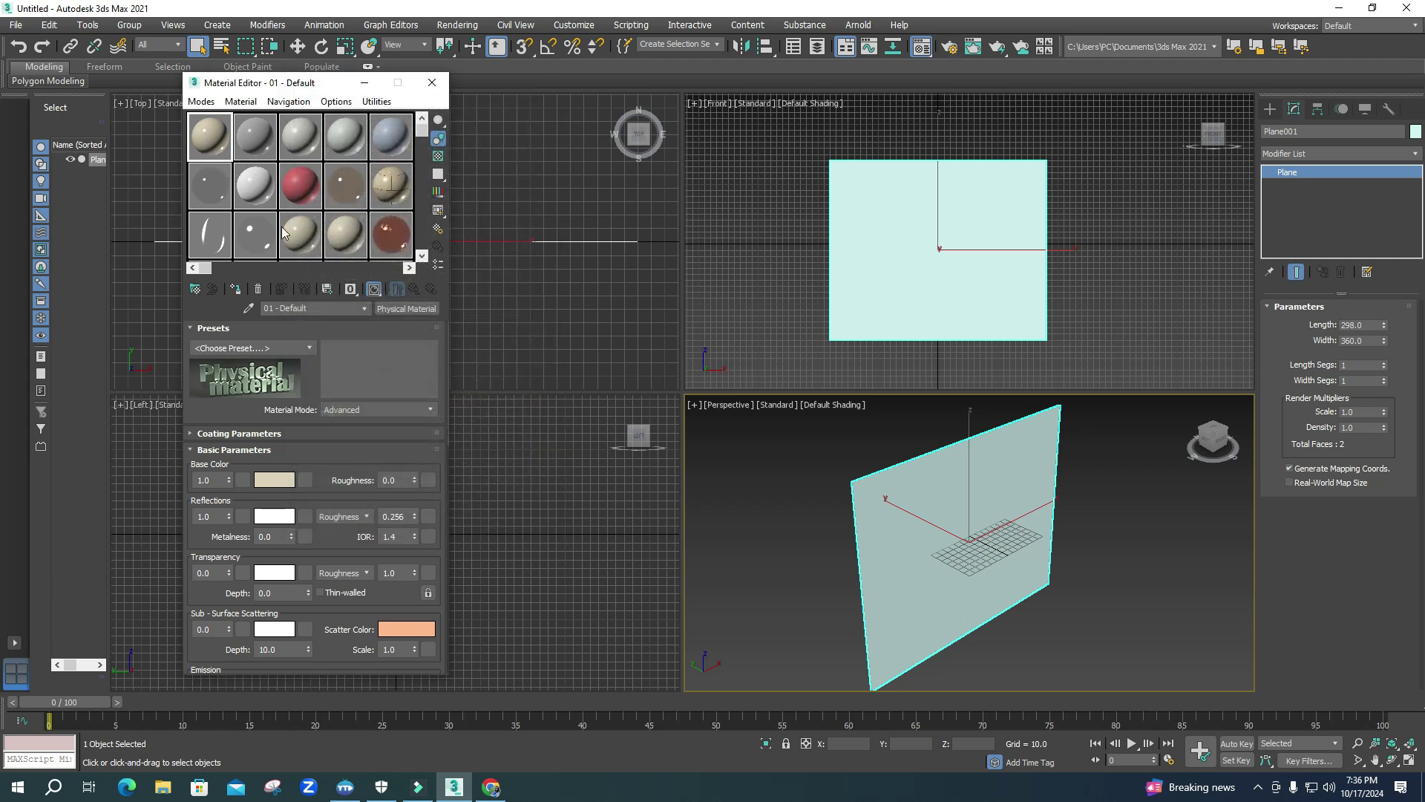
# - Add a Bitmap map to the base color of the 01 - Default material
pyautogui.click(305, 480)
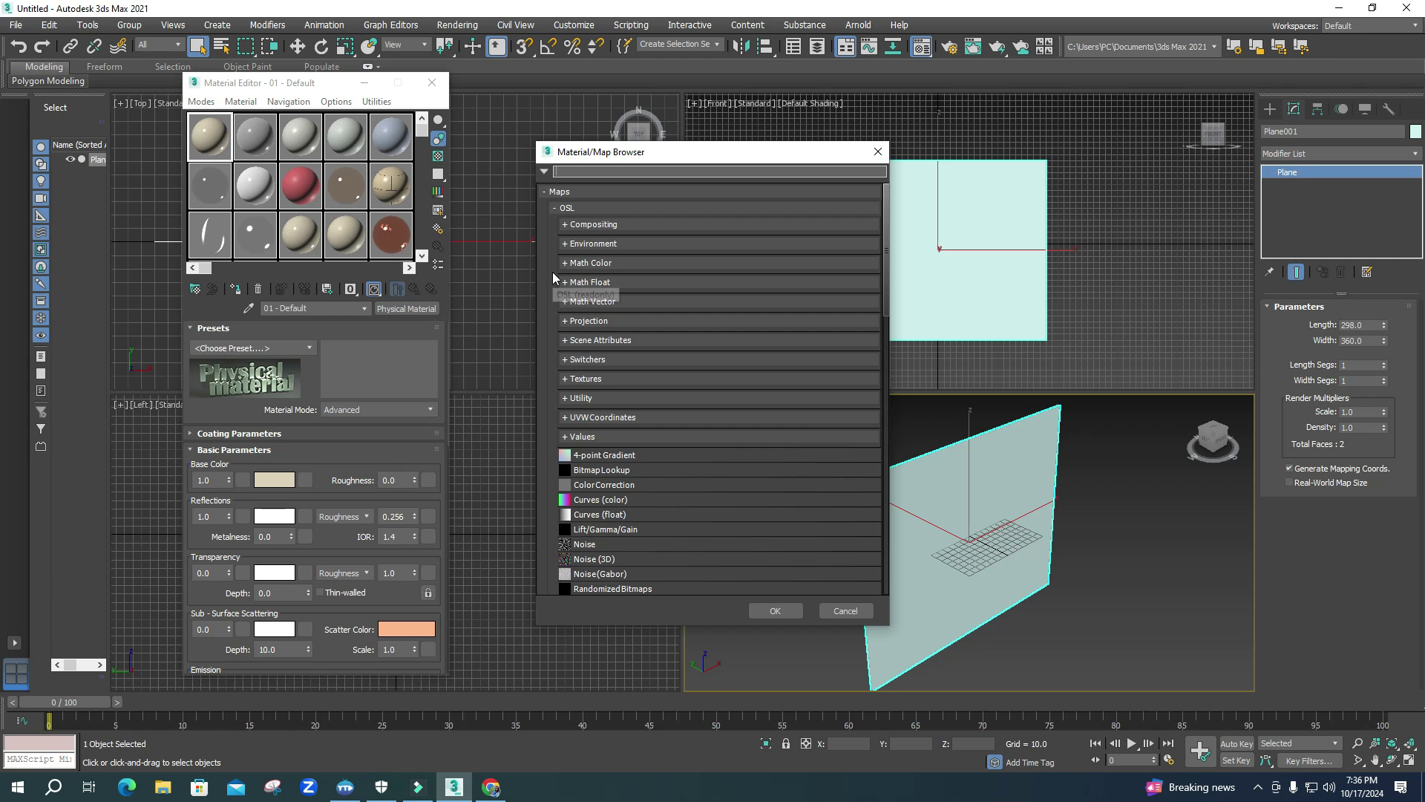
pyautogui.scroll(-2, 645, 313)
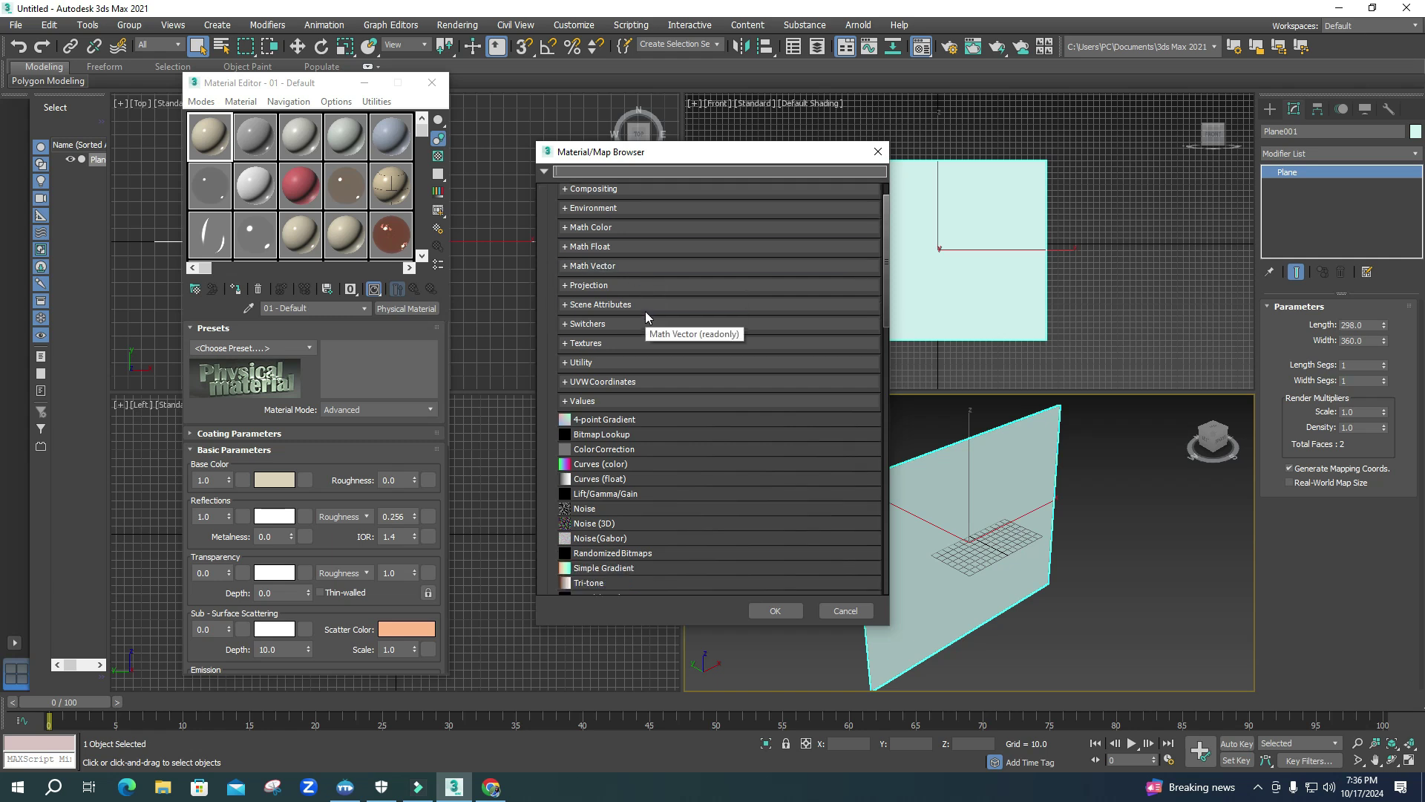
pyautogui.scroll(-1, 645, 317)
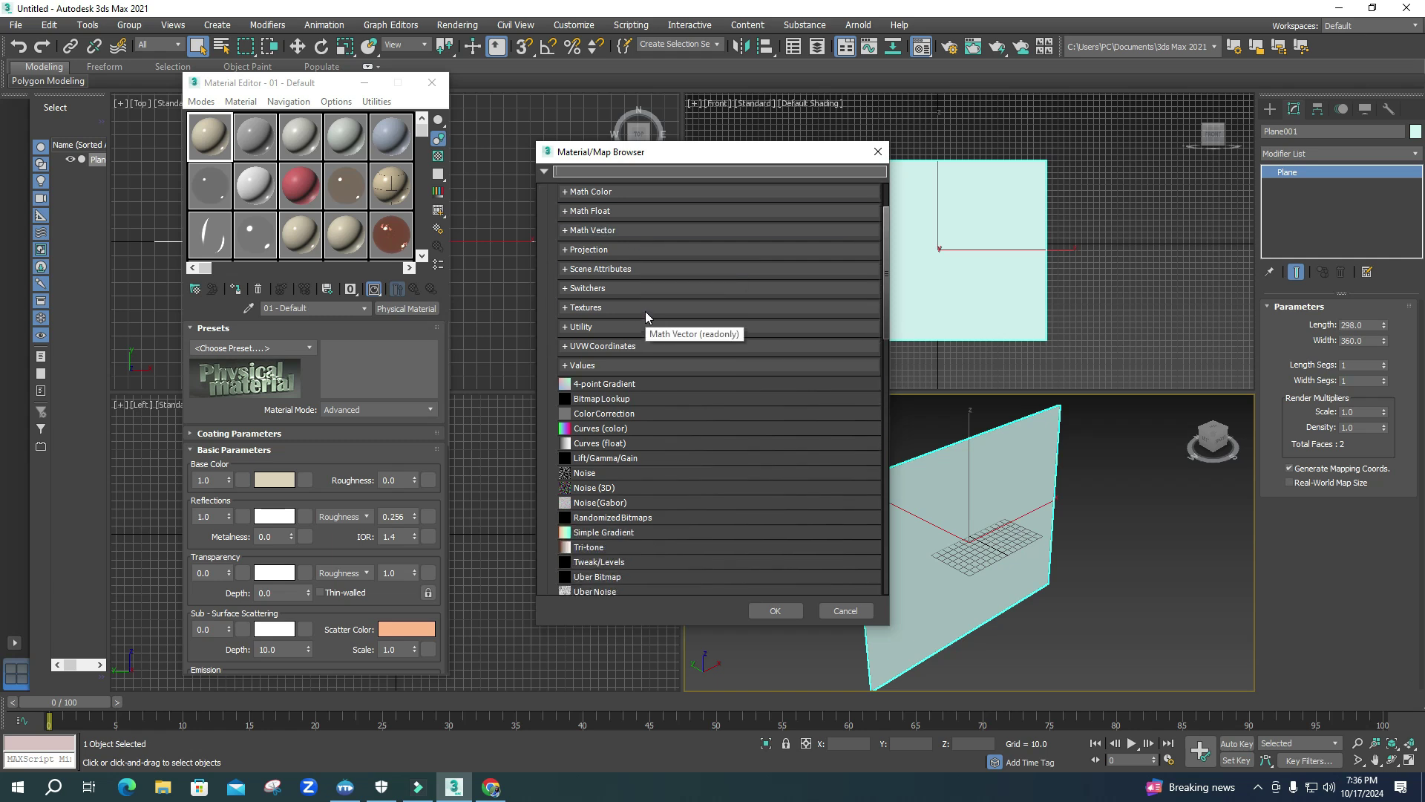
pyautogui.scroll(3, 645, 314)
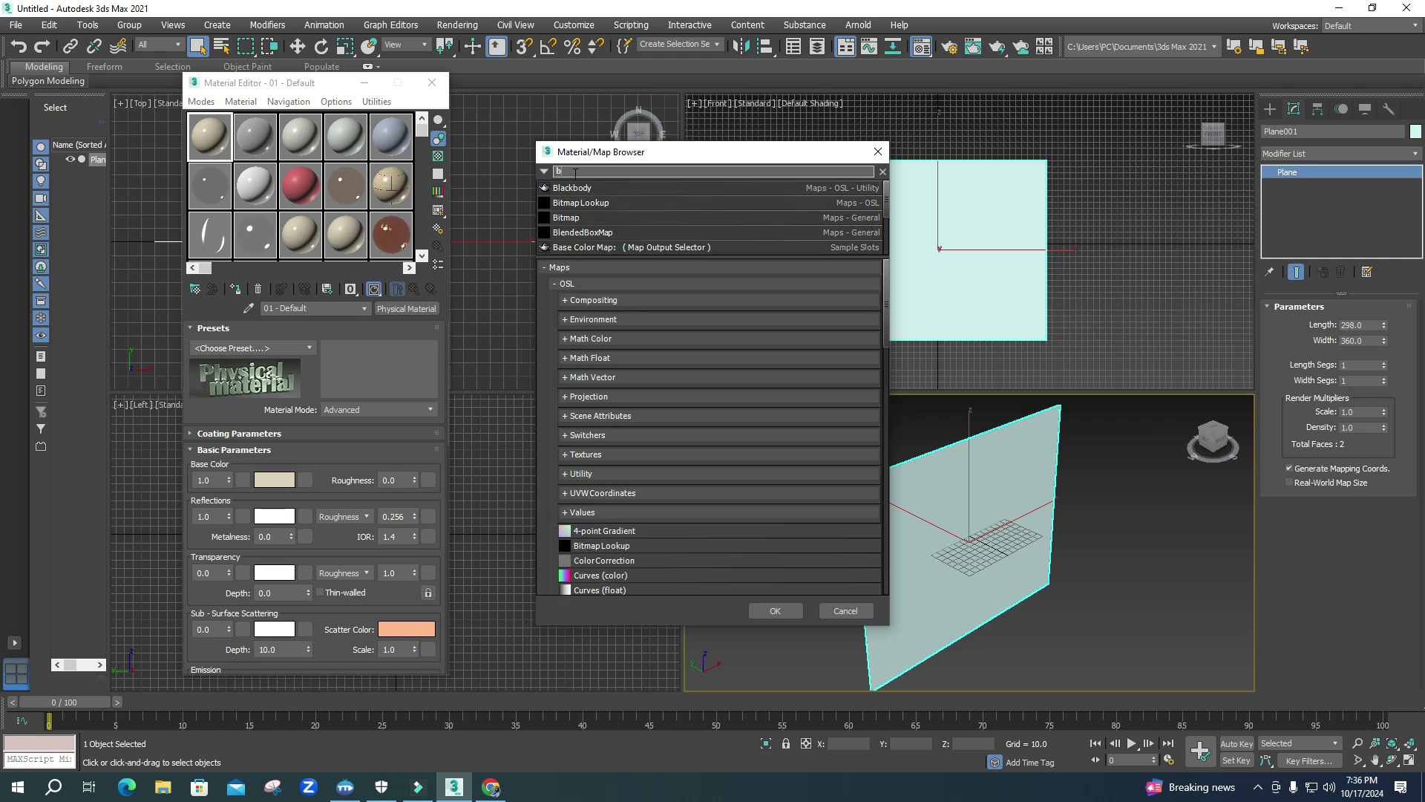
pyautogui.click(569, 221)
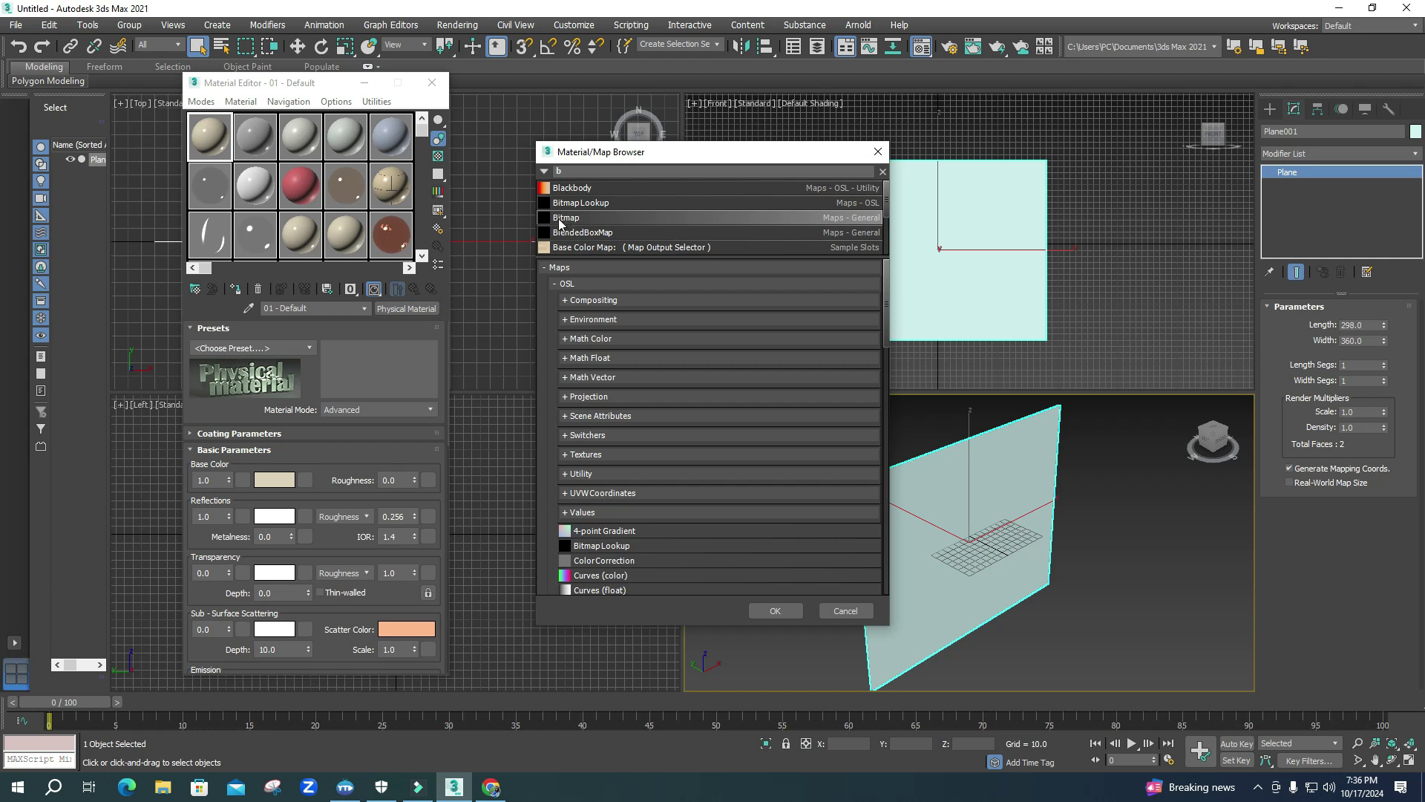
pyautogui.doubleClick(548, 219)
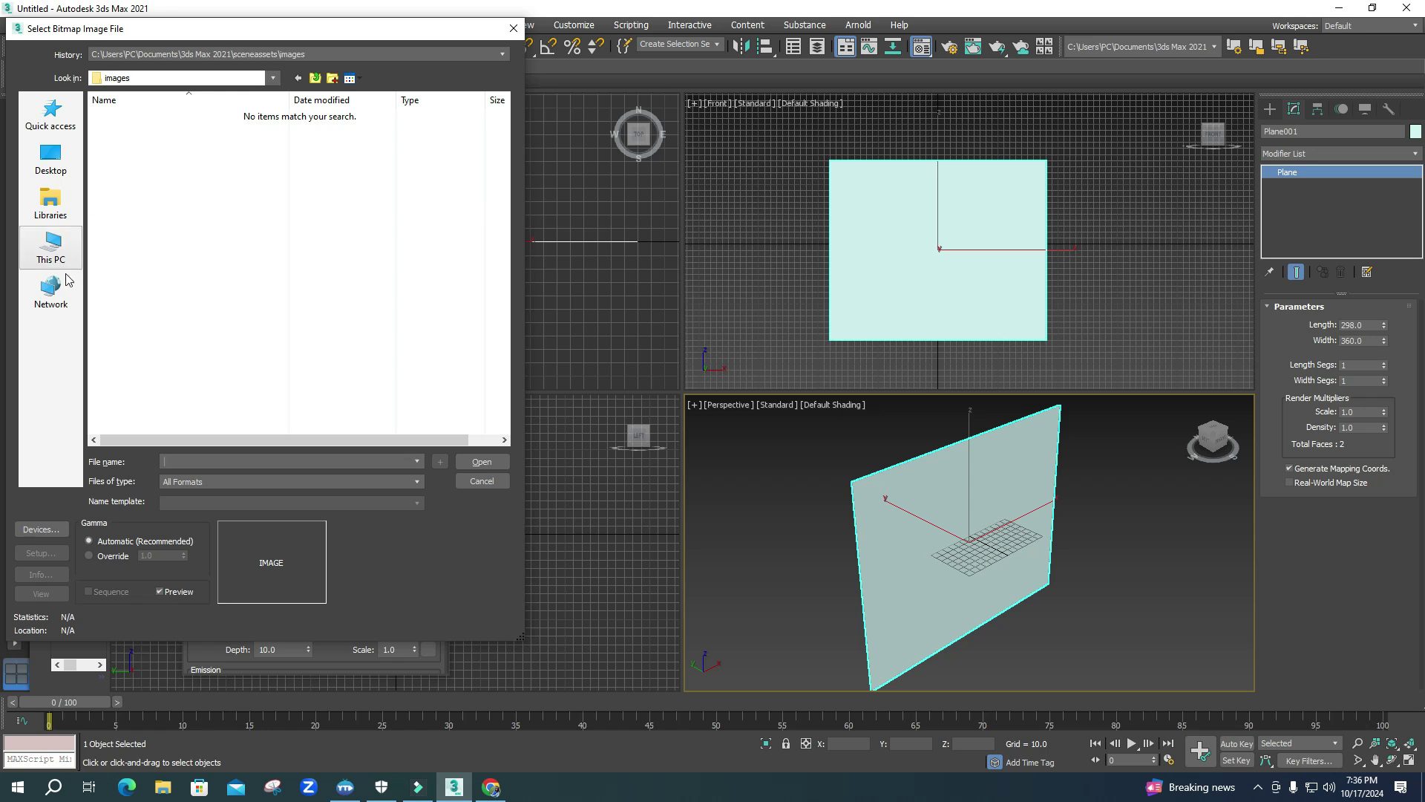
# - Load the jug photo from the Jug Modeling Tutorial folder on drive G: as the bitmap and assign the material to the plane
pyautogui.click(64, 259)
pyautogui.doubleClick(341, 343)
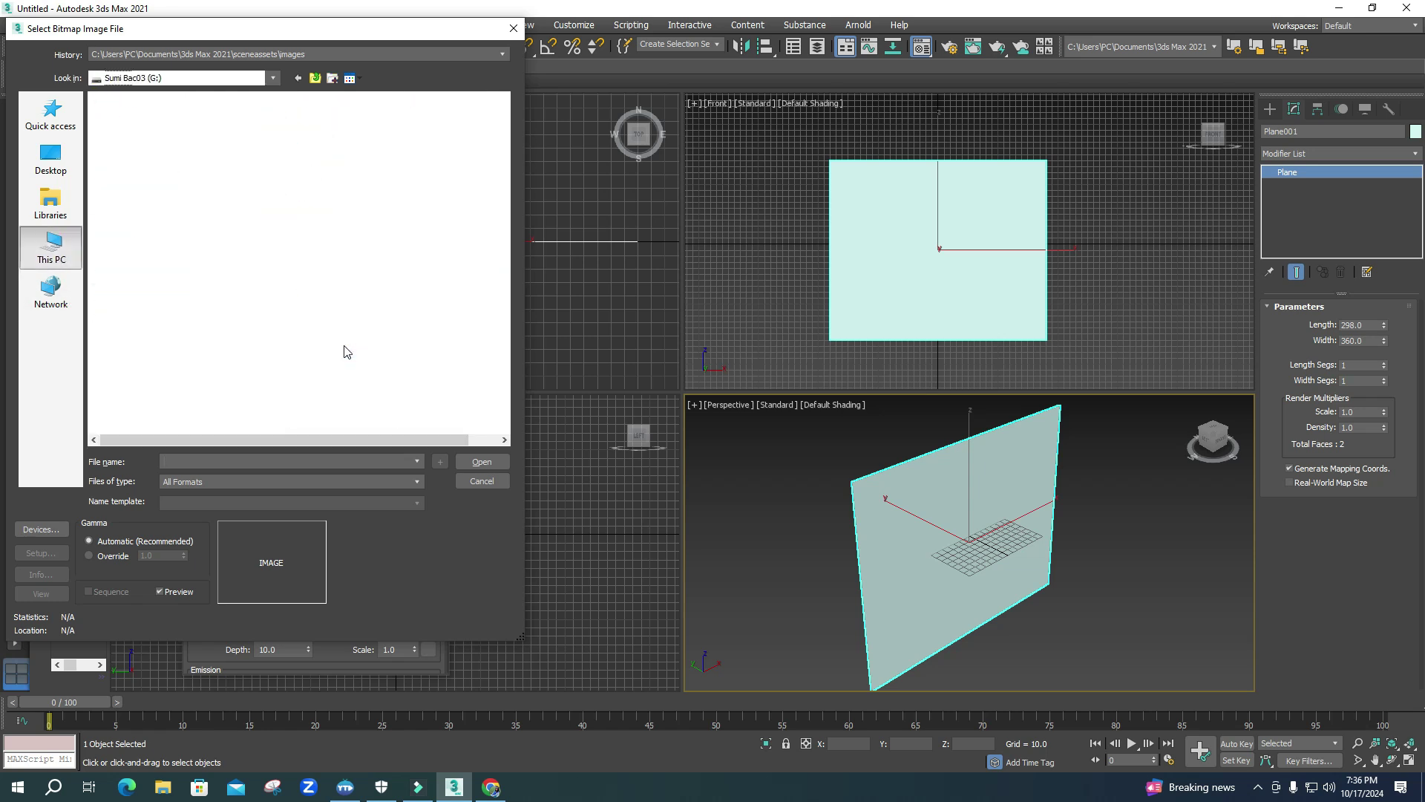
pyautogui.scroll(3, 119, 164)
pyautogui.doubleClick(119, 132)
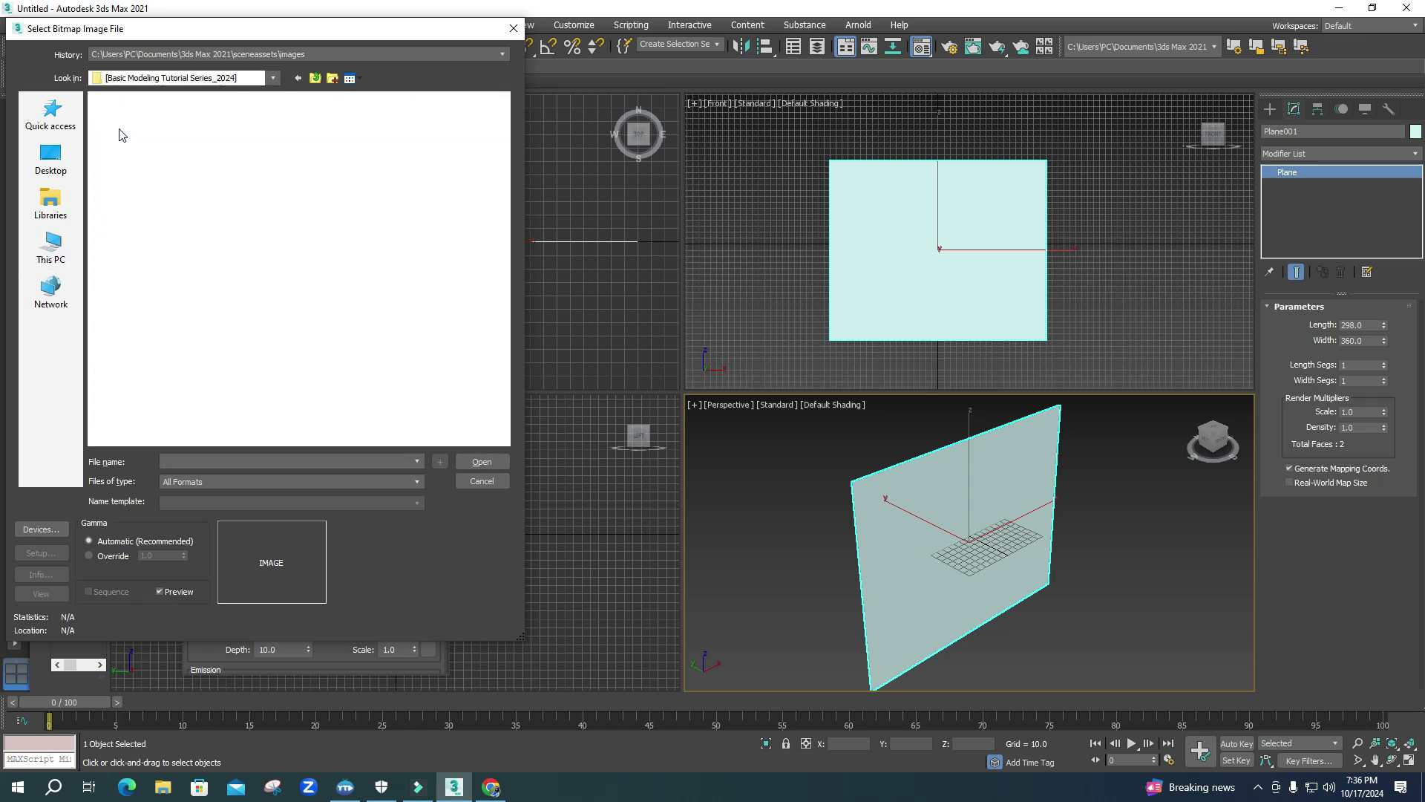
pyautogui.scroll(-5, 220, 176)
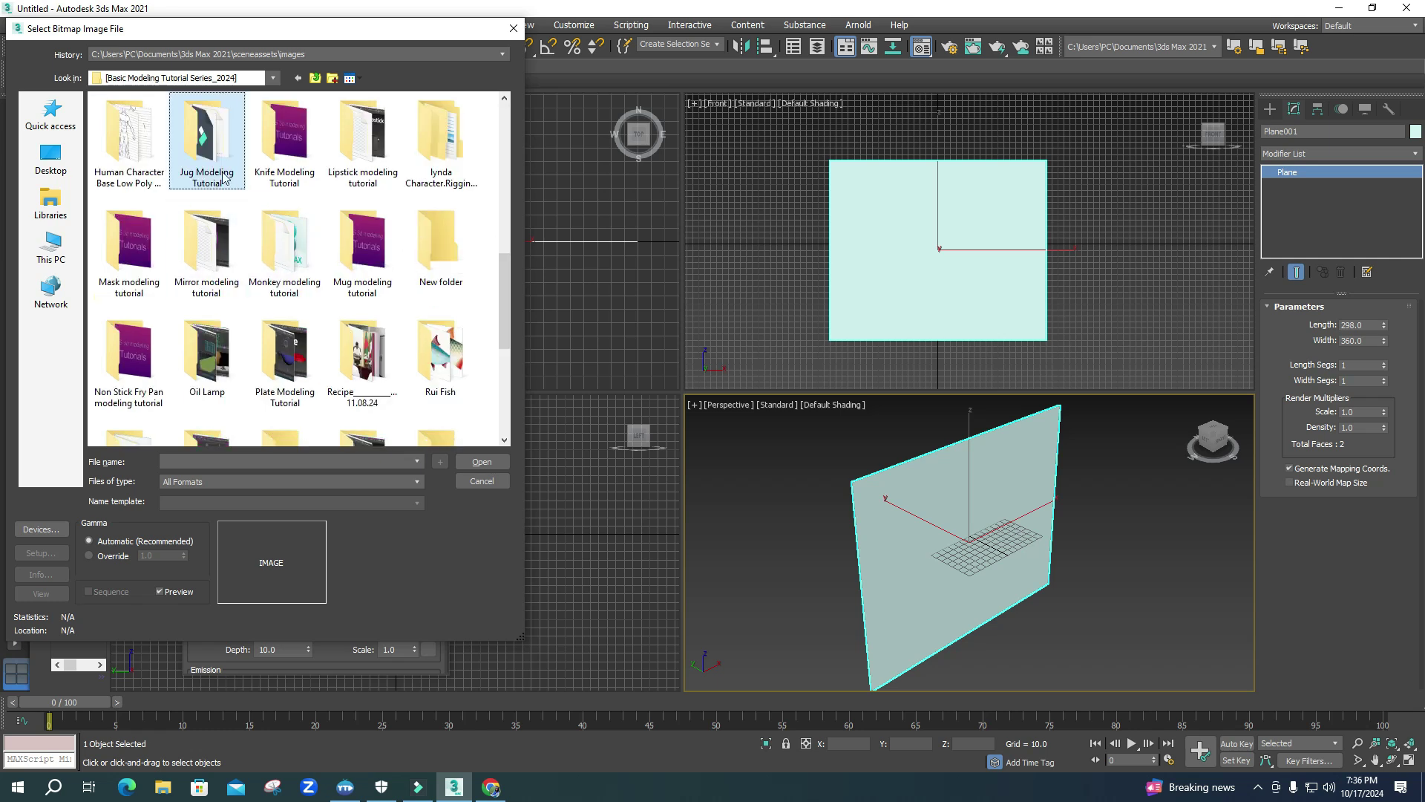
pyautogui.doubleClick(220, 176)
pyautogui.doubleClick(123, 163)
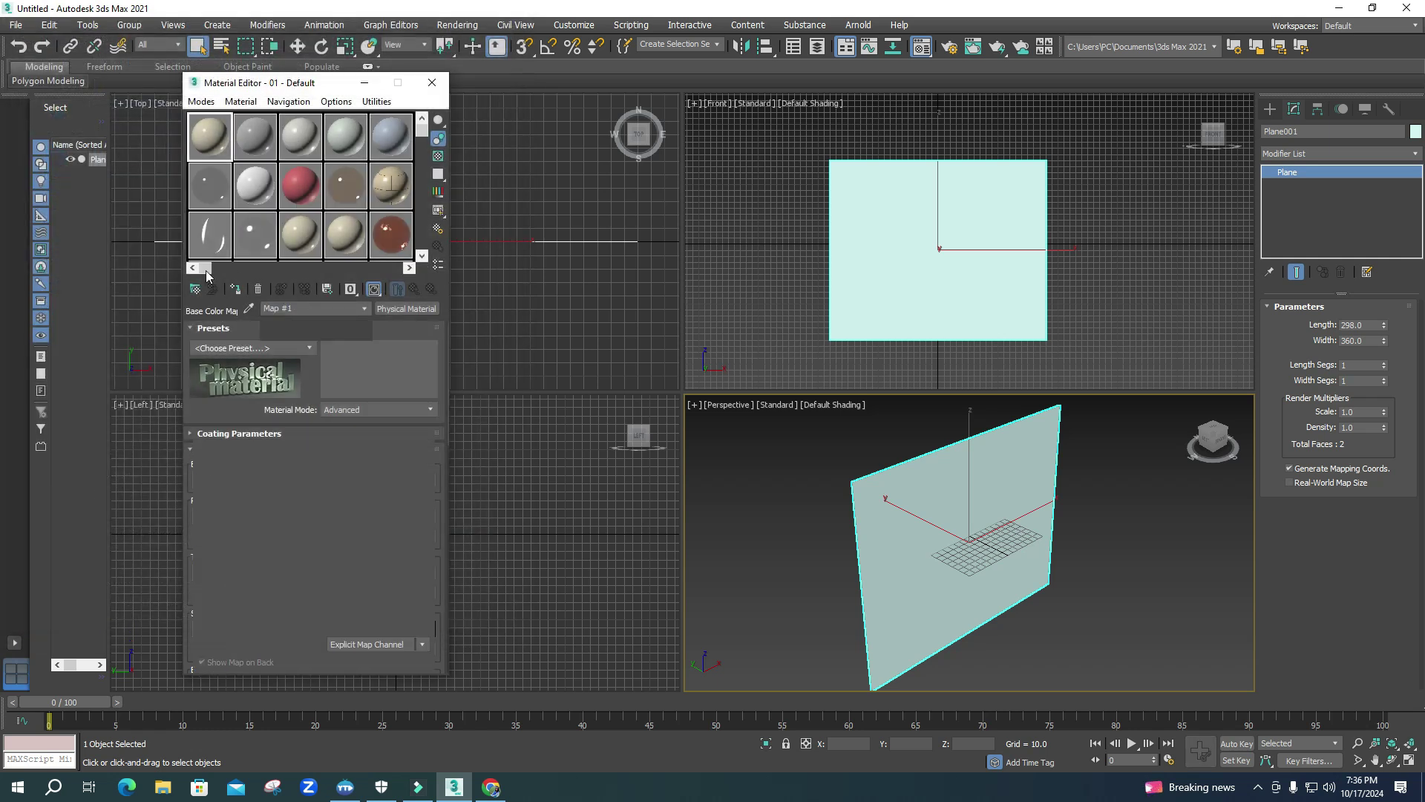
pyautogui.click(235, 290)
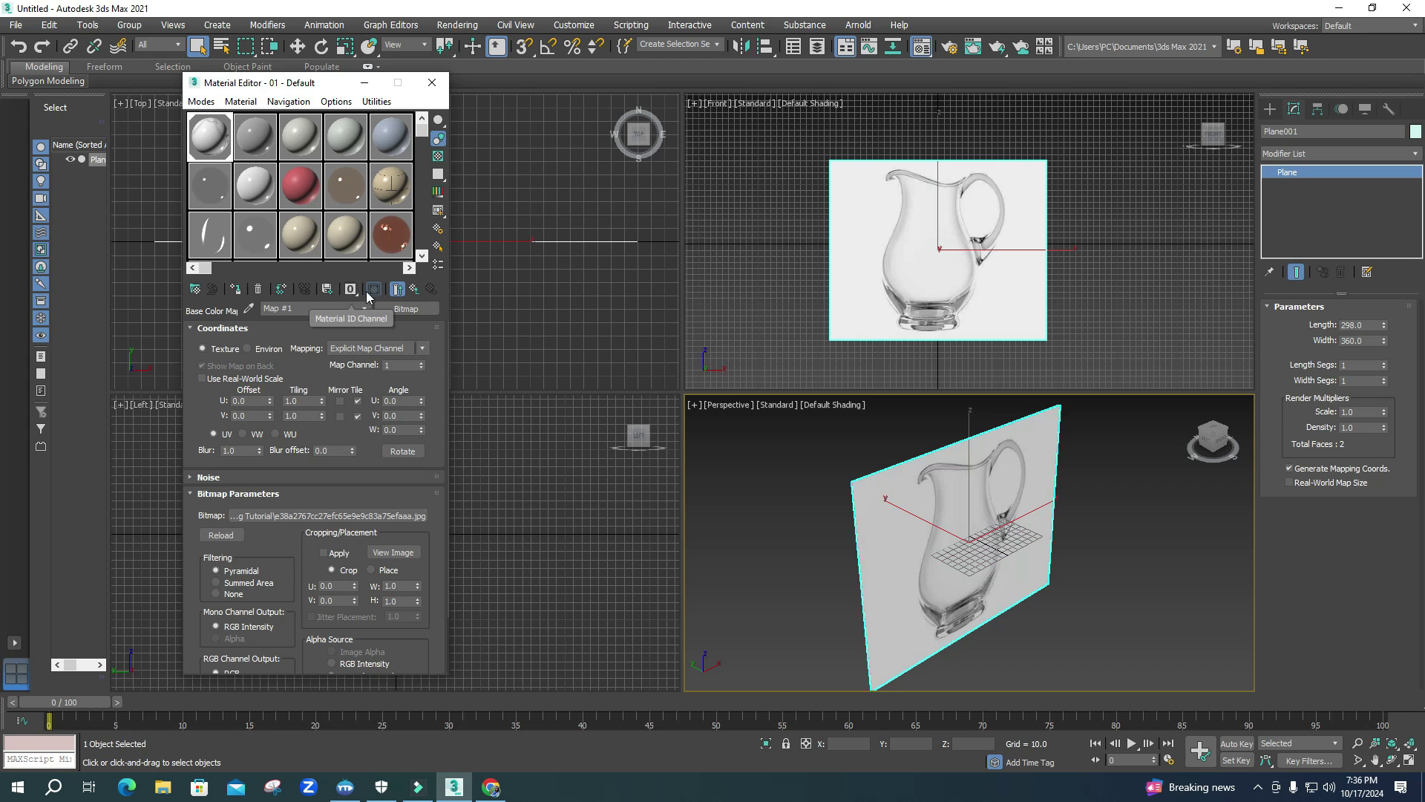
pyautogui.click(431, 83)
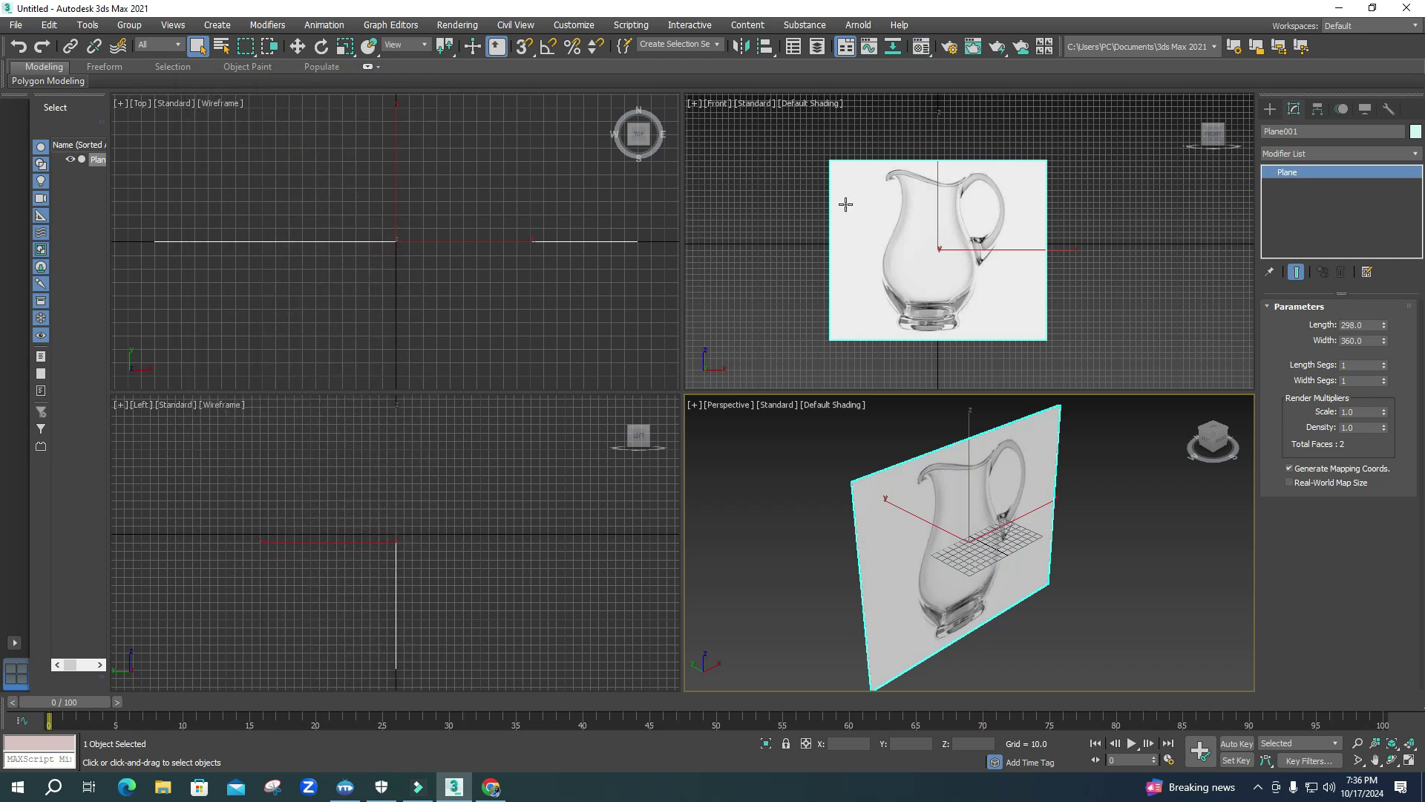
# - Maximize the front view and freeze the reference plane with Show Frozen in Gray turned off
pyautogui.click(1097, 305)
pyautogui.click(1019, 303)
pyautogui.hotkey('alt', 'w')
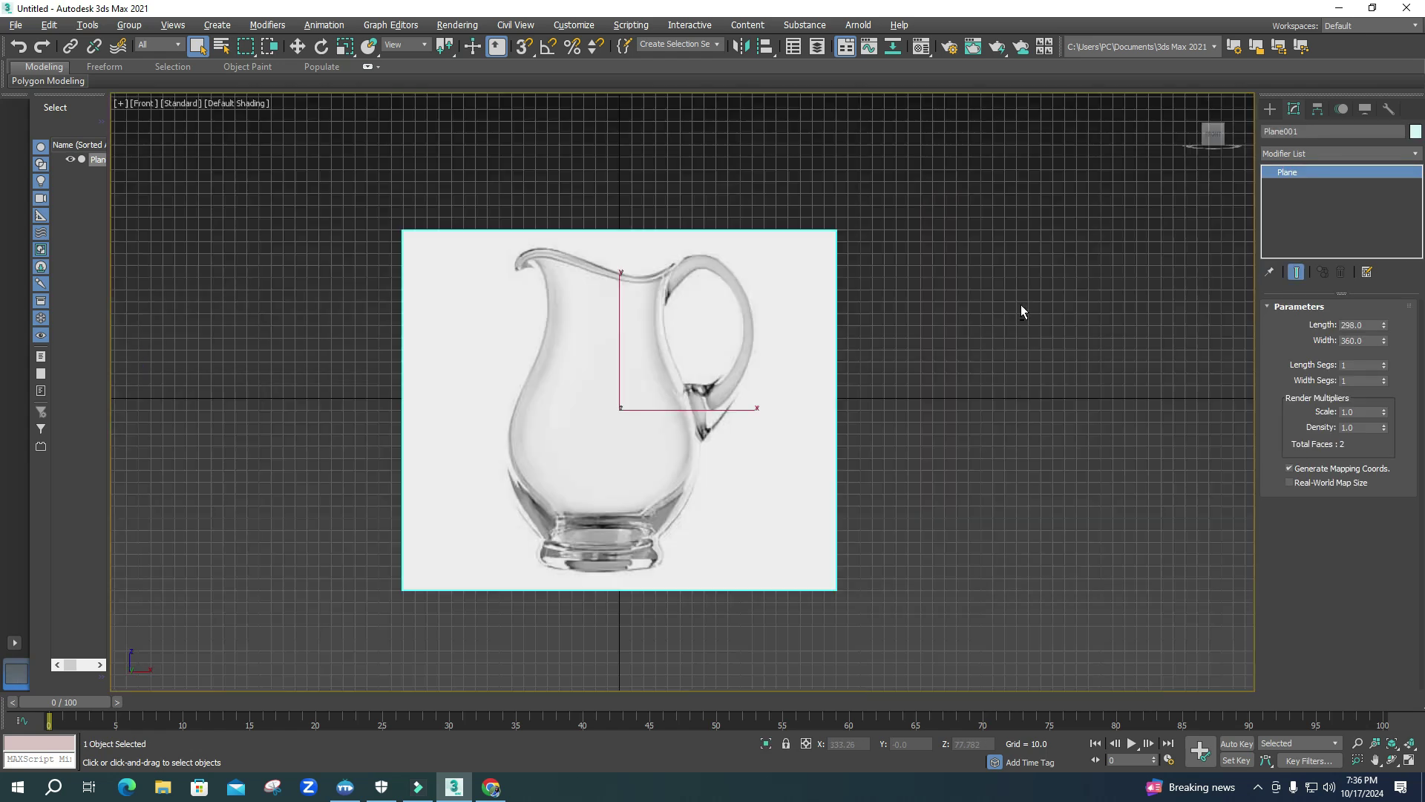
pyautogui.moveTo(646, 471); pyautogui.dragTo(694, 463, button='middle')
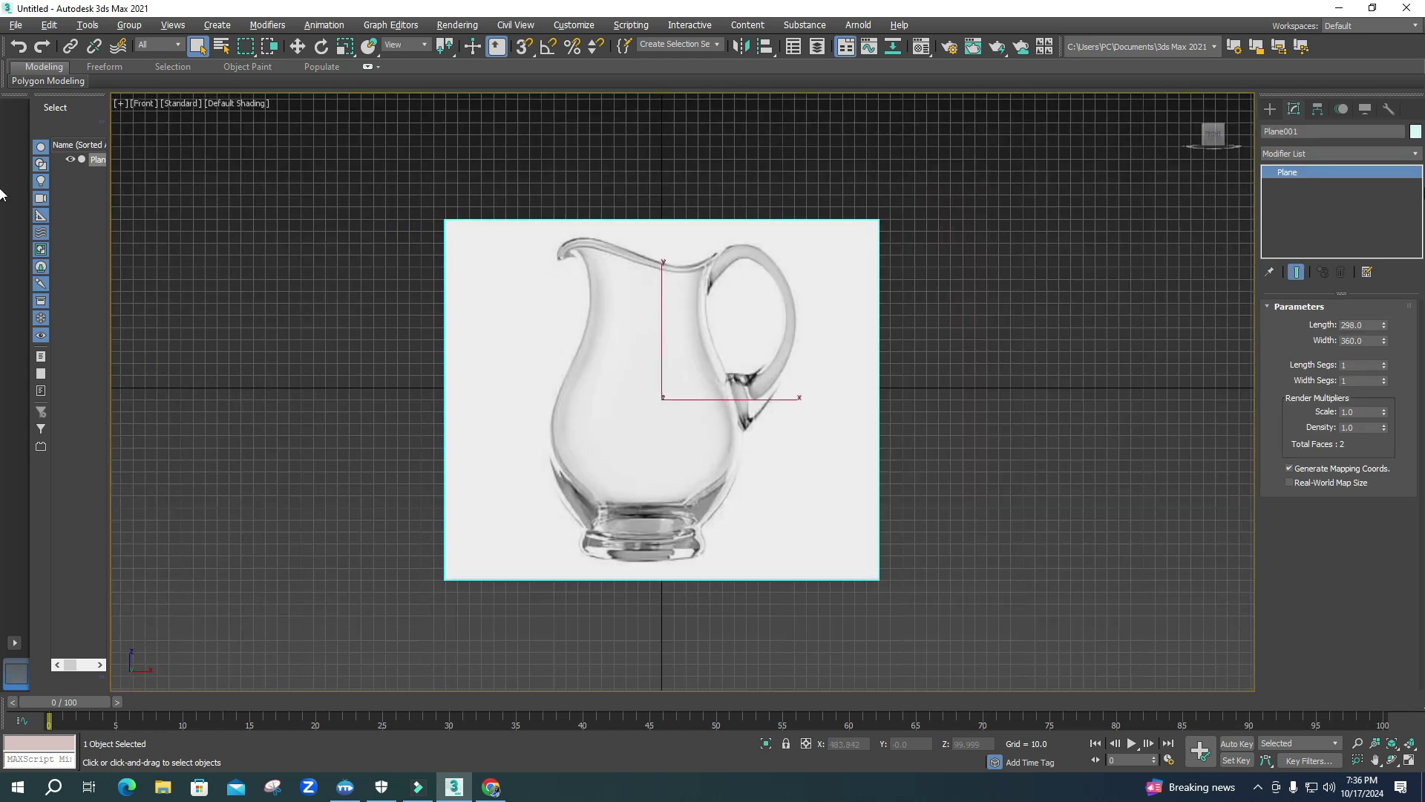
pyautogui.click(1369, 110)
pyautogui.click(1333, 607)
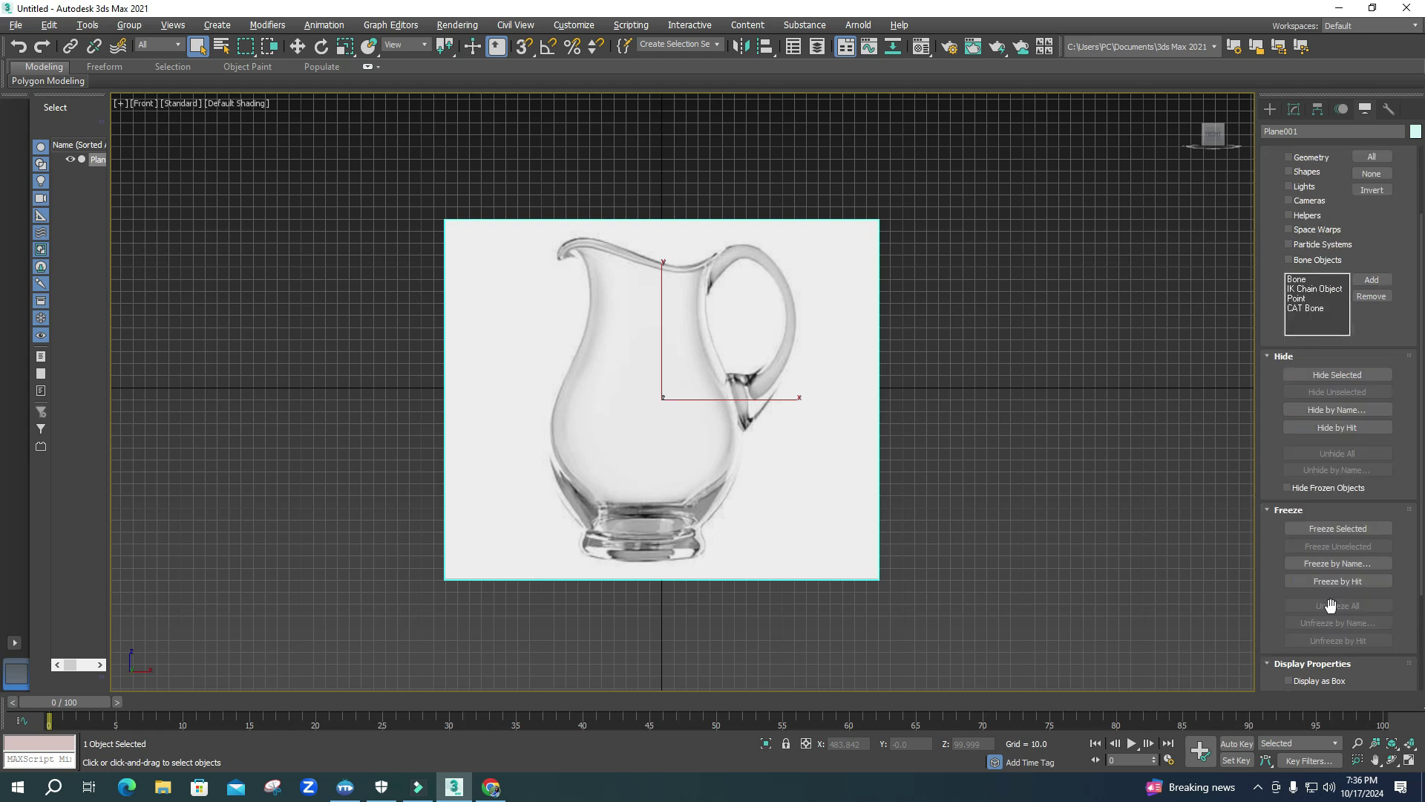
pyautogui.scroll(-3, 1281, 458)
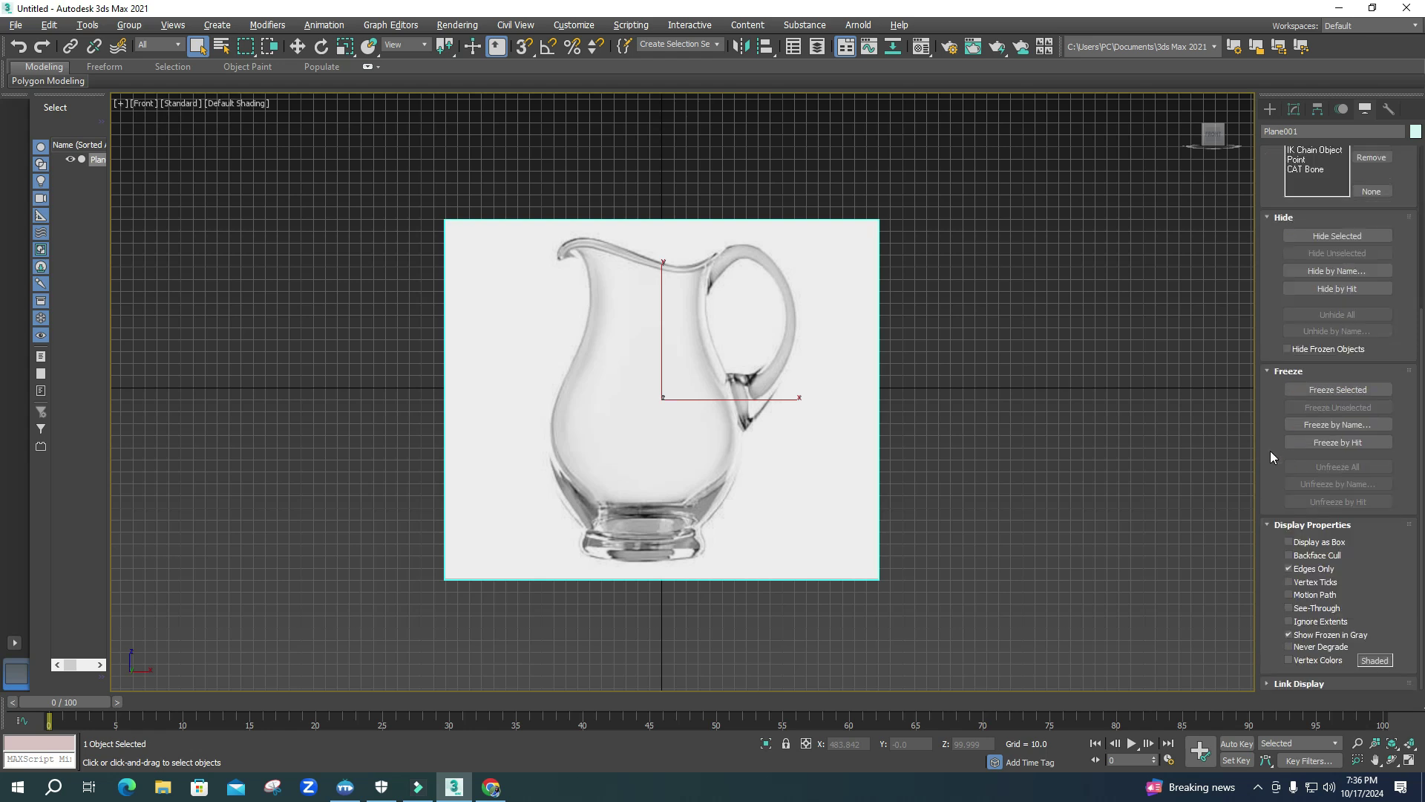
pyautogui.click(1305, 637)
pyautogui.click(1326, 394)
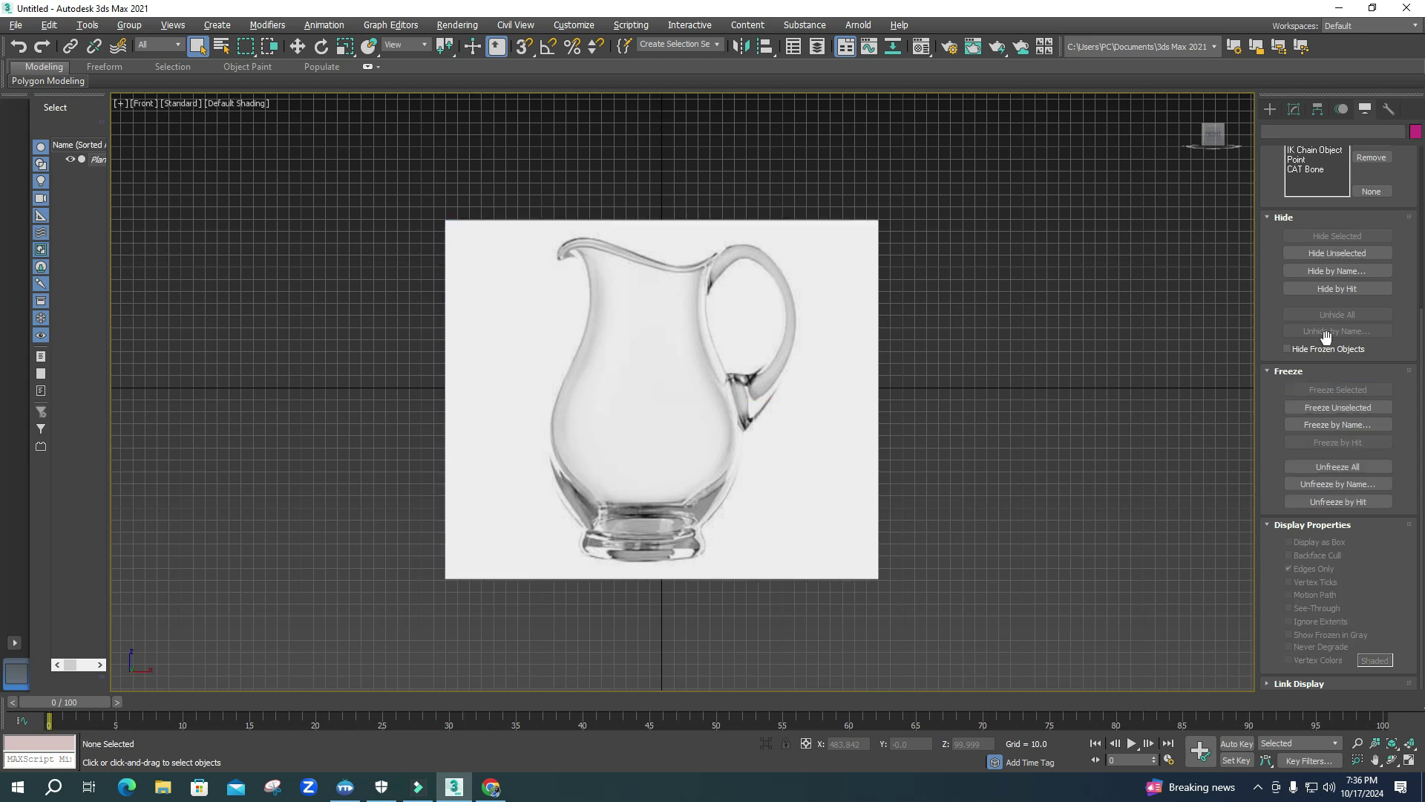
# - Create an upright capsule near the origin in the top view, about 21 in radius and 106 high, and maximize the front view
pyautogui.click(1272, 110)
pyautogui.click(1297, 151)
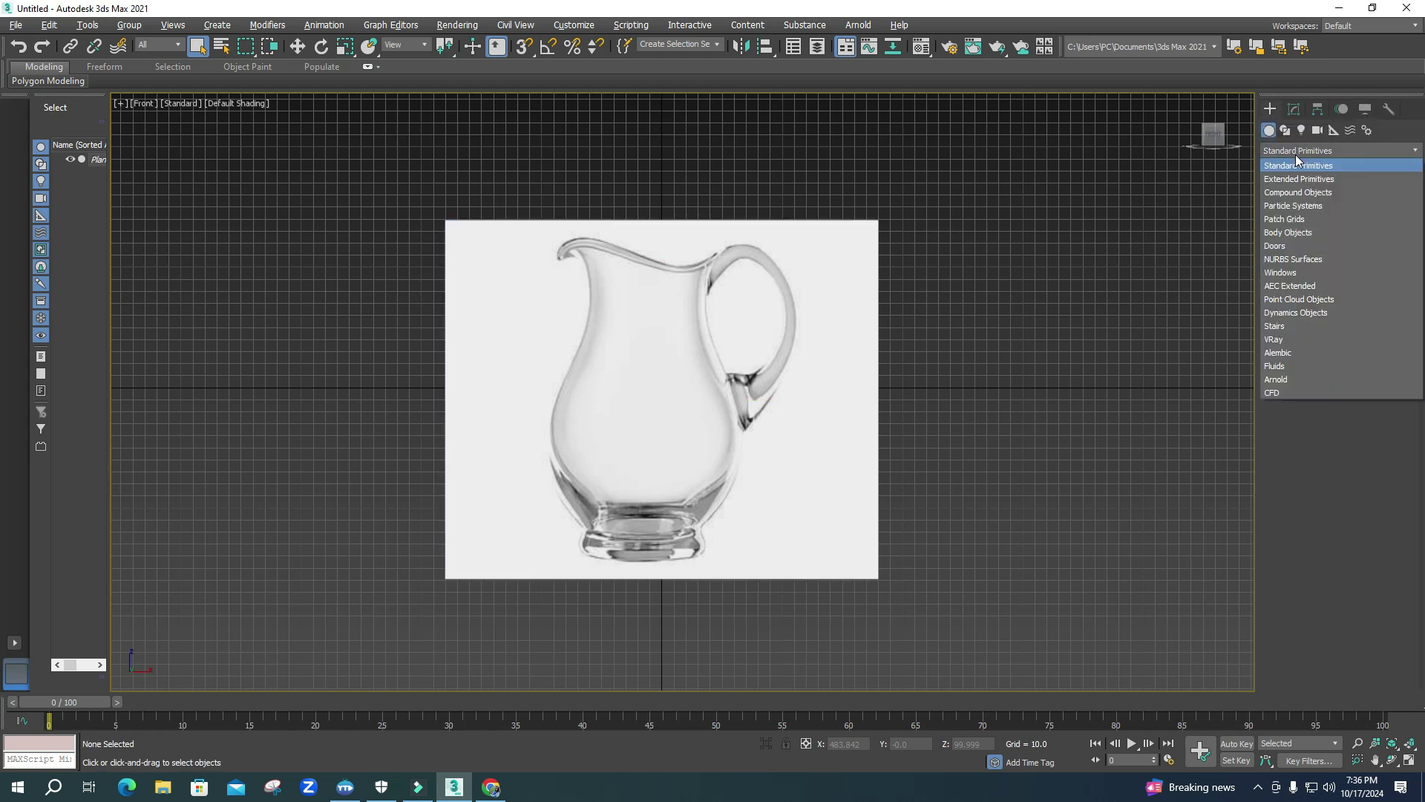
pyautogui.click(1295, 180)
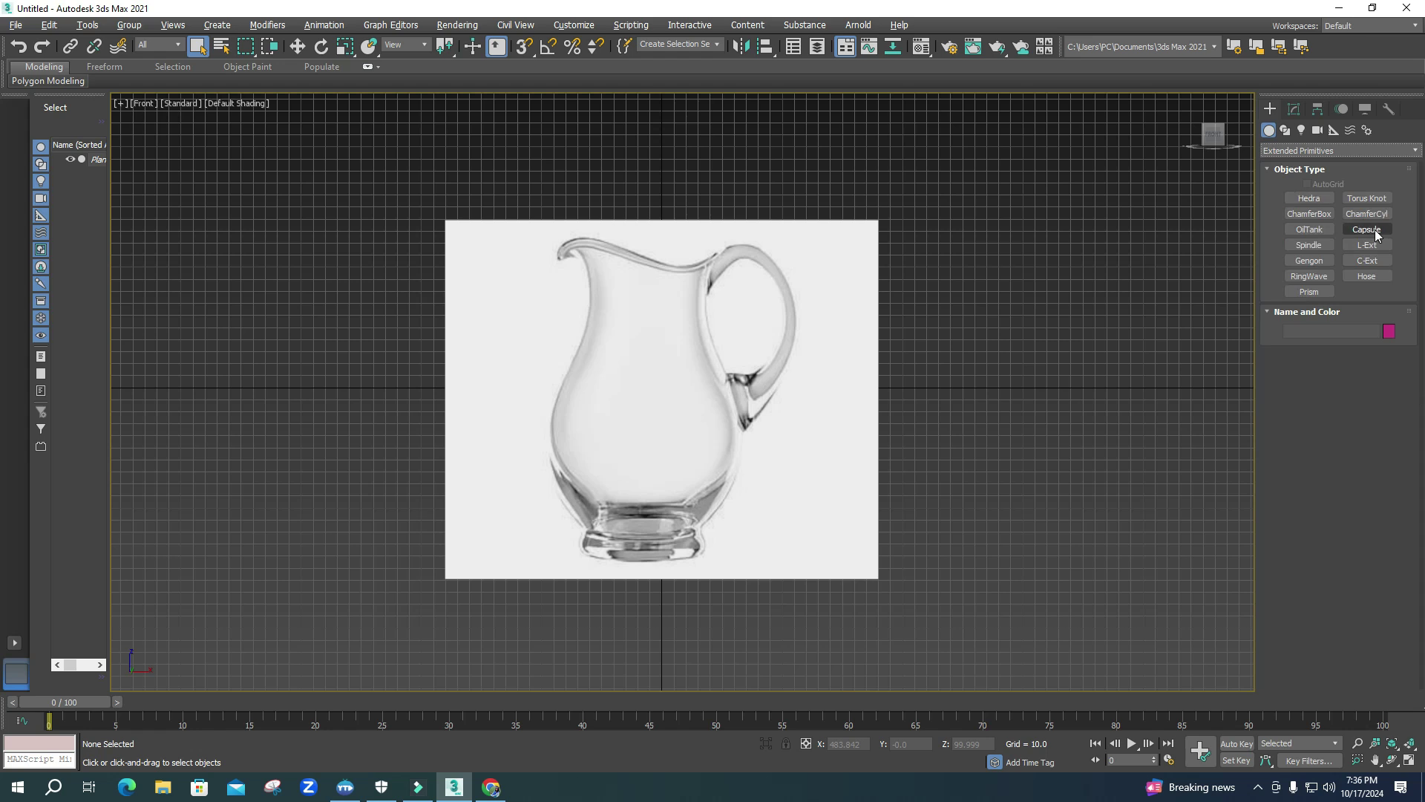
pyautogui.click(1369, 230)
pyautogui.hotkey('alt', 'w')
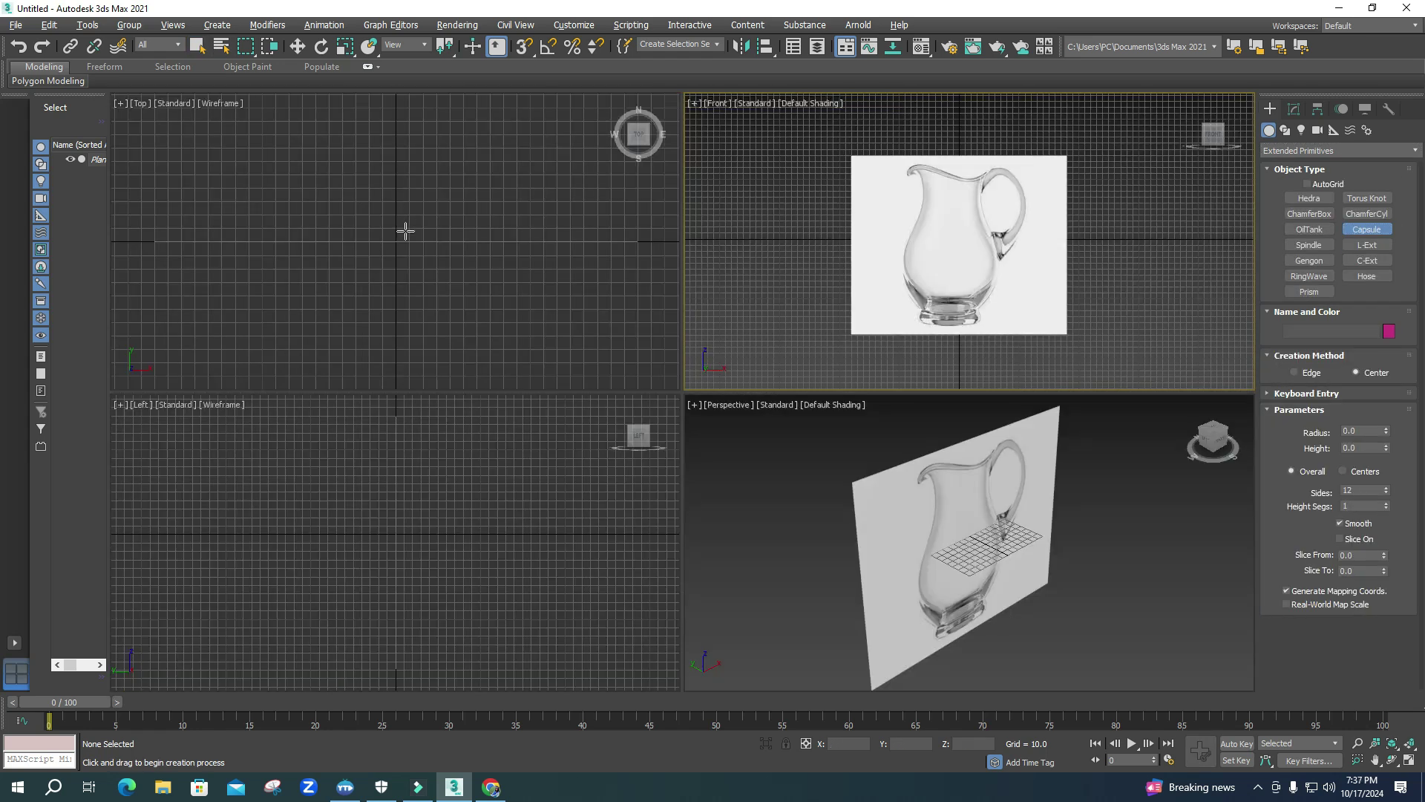
pyautogui.moveTo(395, 282); pyautogui.dragTo(401, 311)
pyautogui.click(402, 312)
pyautogui.click(408, 223)
pyautogui.click(978, 263)
pyautogui.hotkey('alt', 'w')
pyautogui.press('w')
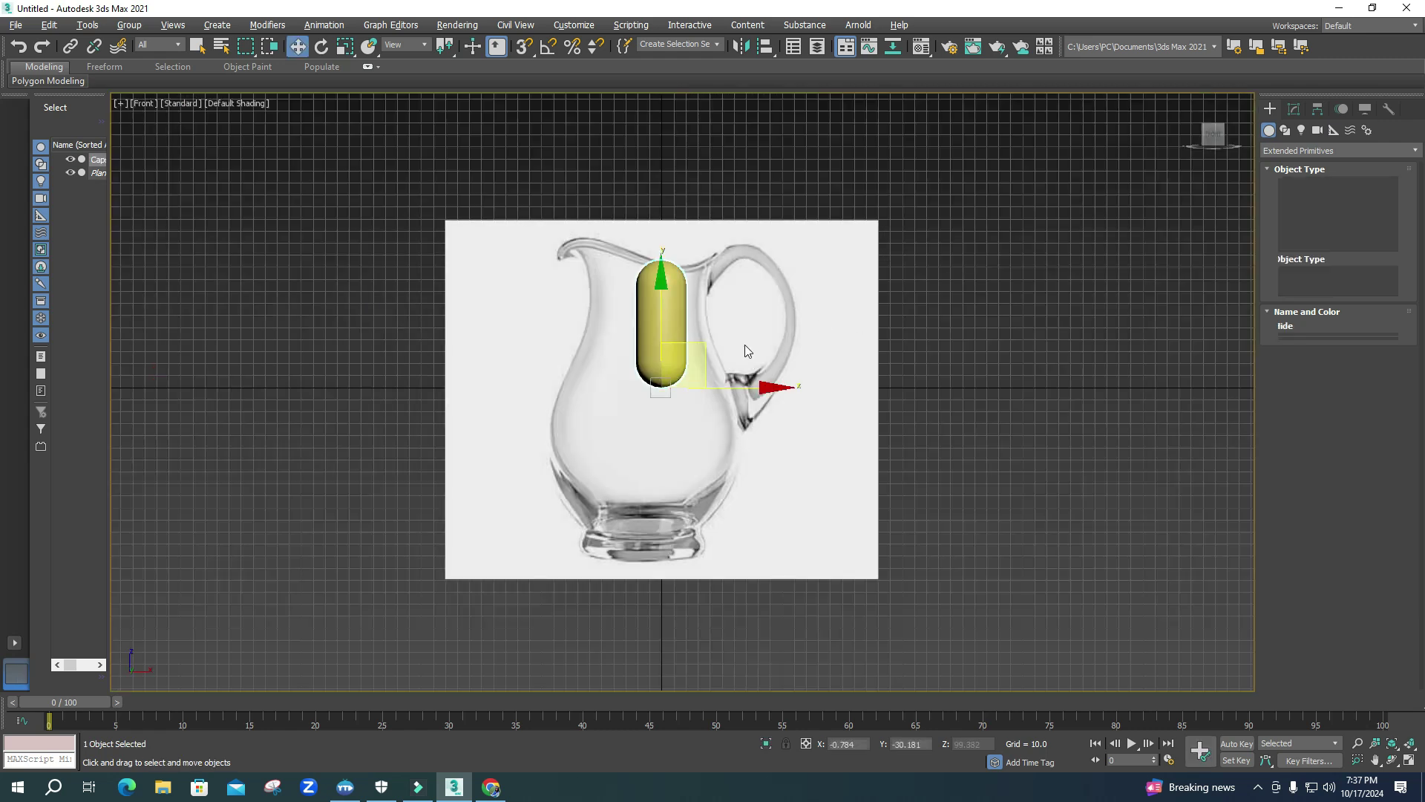
# - Rename the capsule to "jug"
pyautogui.click(1293, 109)
pyautogui.click(1310, 132)
pyautogui.write('jug')
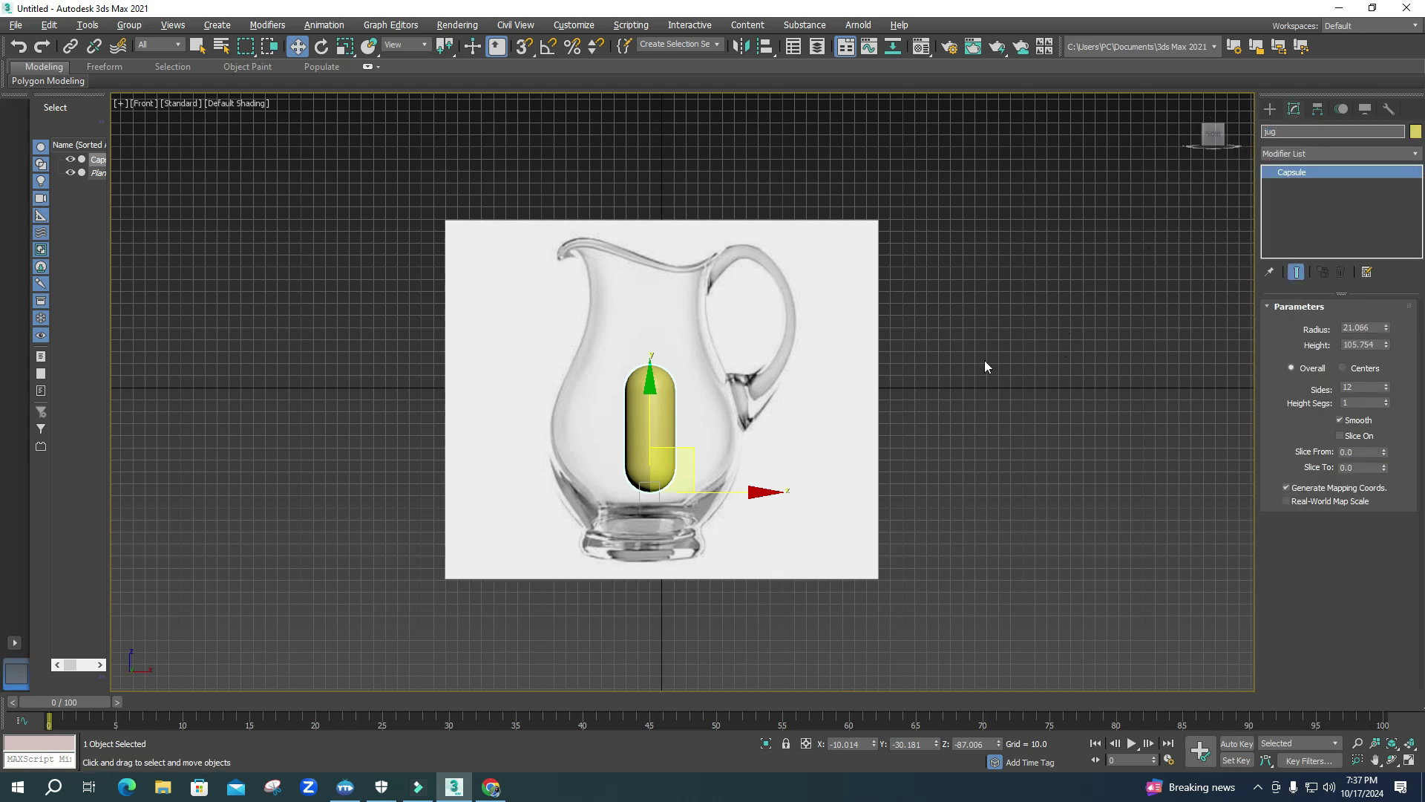
pyautogui.click(933, 426)
# - Enlarge the capsule to a radius of about 47 and a height of about 222
pyautogui.click(651, 421)
pyautogui.moveTo(1386, 330); pyautogui.dragTo(1386, 292)
pyautogui.moveTo(1385, 346); pyautogui.dragTo(1386, 318)
# - Move the capsule down so its lower end sits on the base of the jug in the reference image
pyautogui.moveTo(651, 427); pyautogui.dragTo(651, 498)
pyautogui.moveTo(735, 569)
pyautogui.mouseDown()
pyautogui.moveTo(744, 584)
pyautogui.moveTo(738, 572)
pyautogui.mouseUp()
pyautogui.click(733, 577)
pyautogui.click(680, 522)
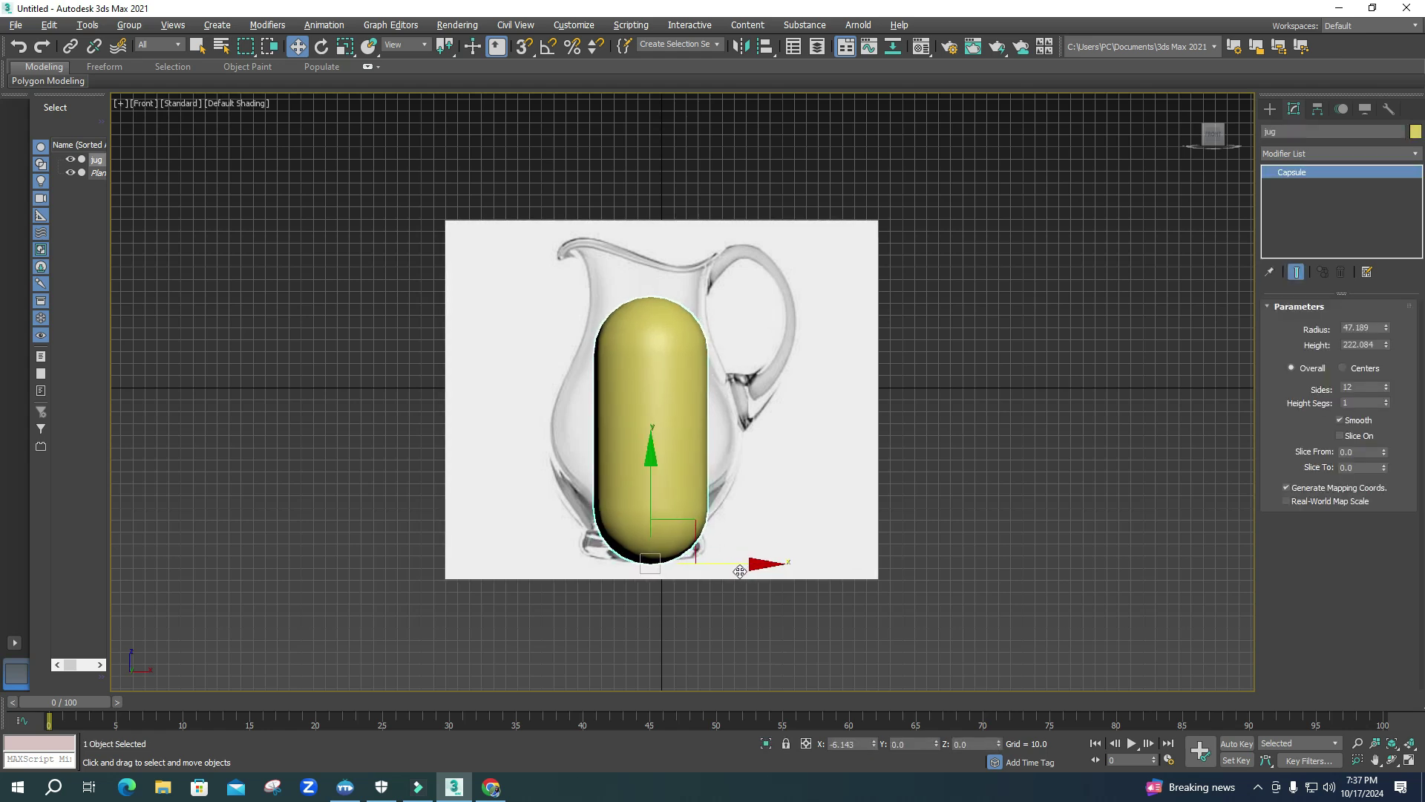
# - Display the capsule see-through with edged faces and set its number of sides to 14
pyautogui.hotkey('alt', 'x')
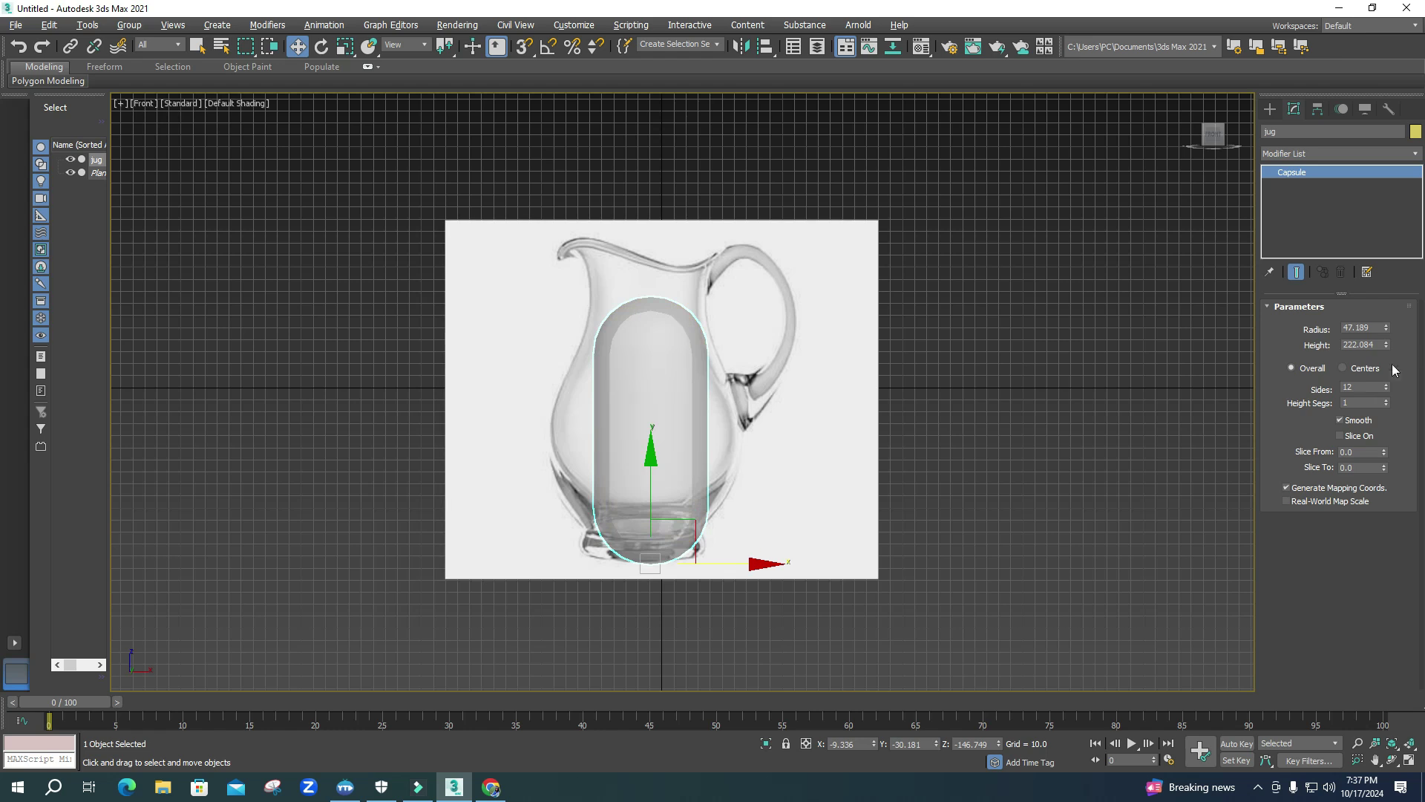
pyautogui.press('F4')
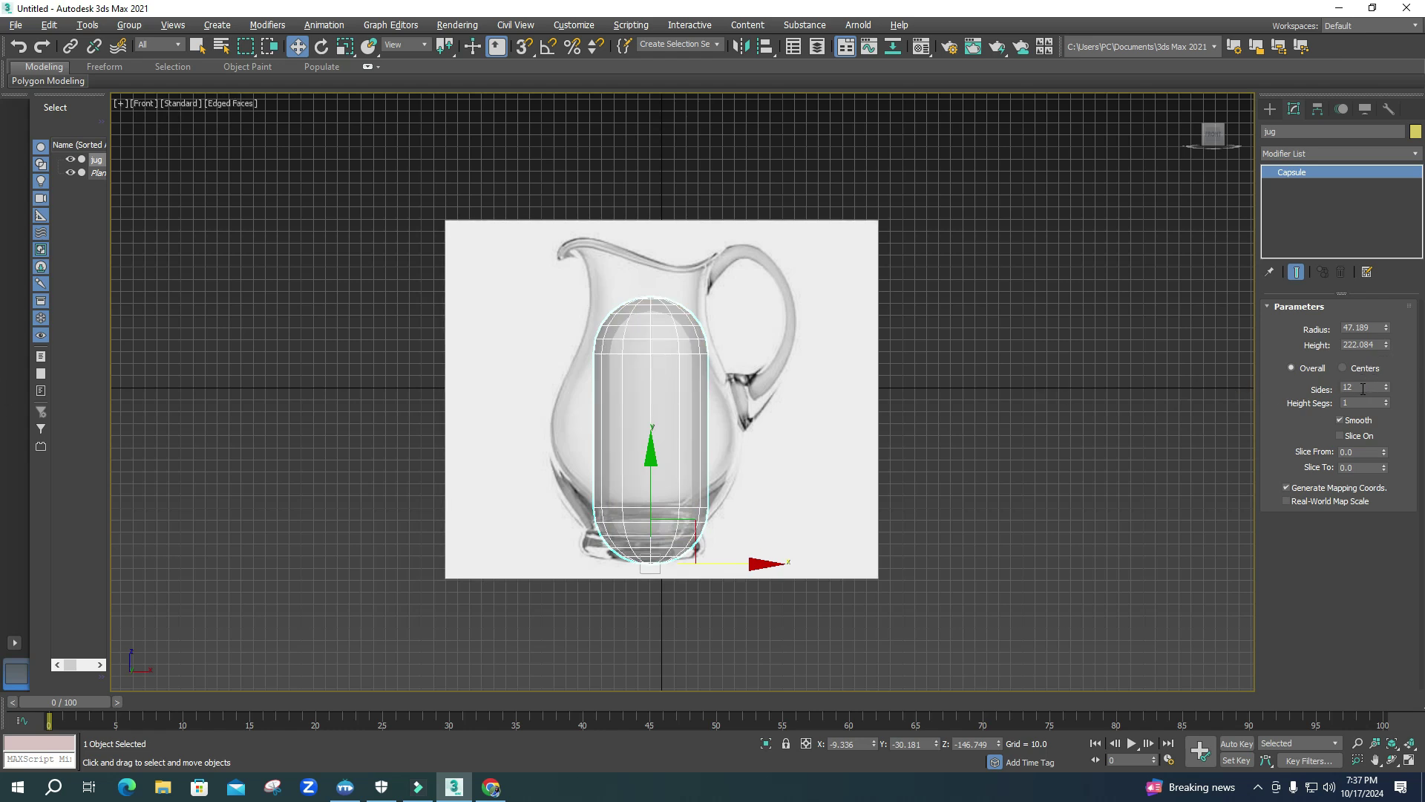
pyautogui.doubleClick(1362, 388)
pyautogui.write('14')
pyautogui.press('Return')
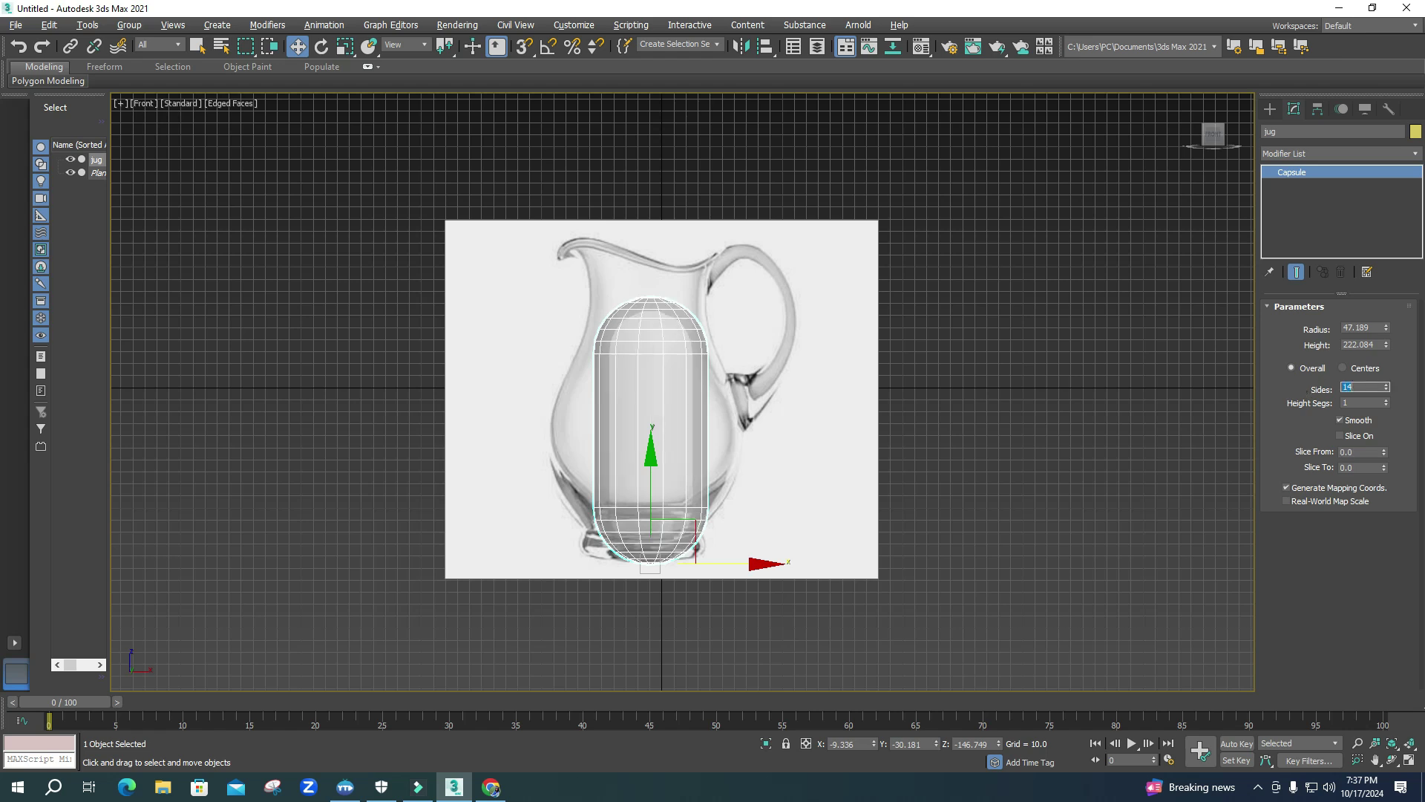
# - Set the capsule's number of sides to 24 while viewing it from above
pyautogui.hotkey('alt', 'w')
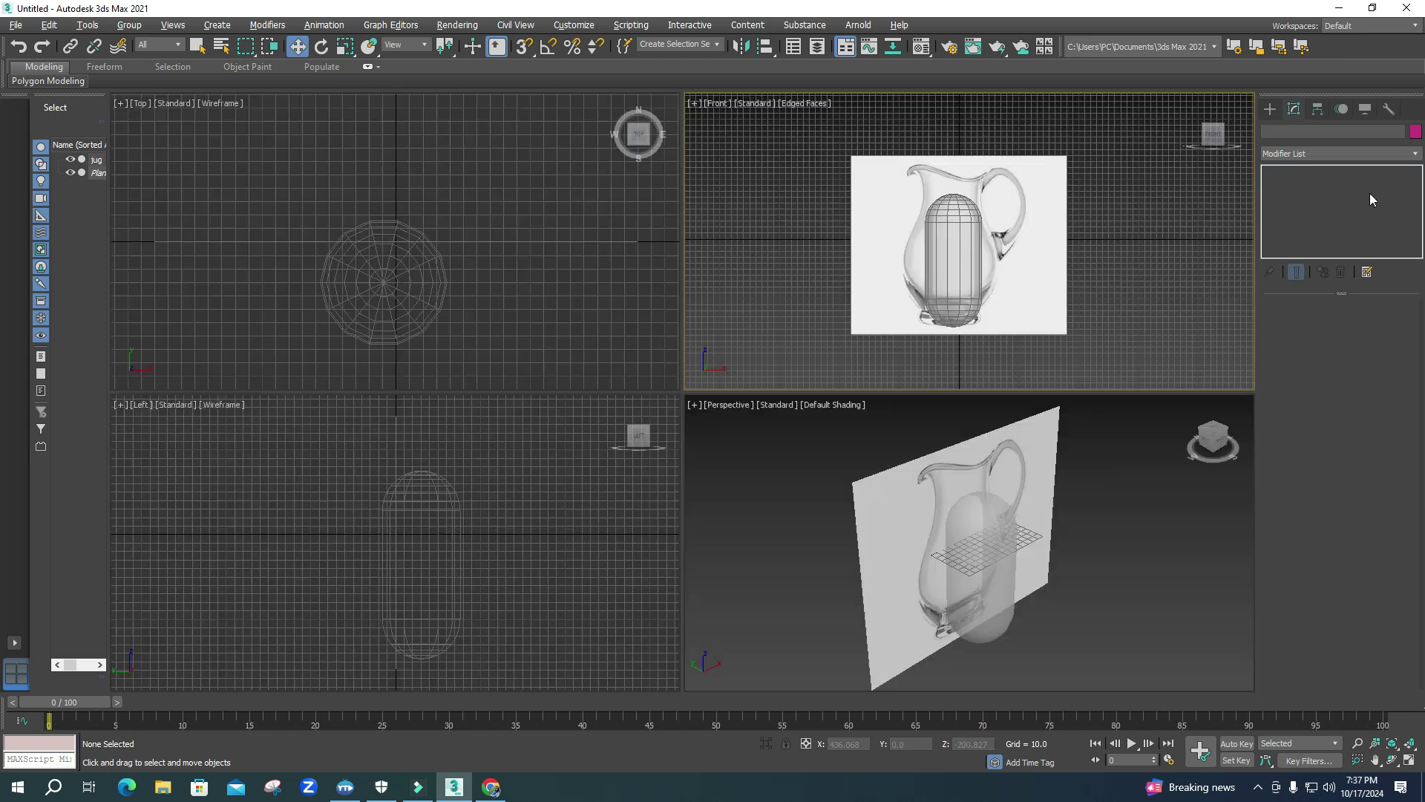
pyautogui.click(392, 295)
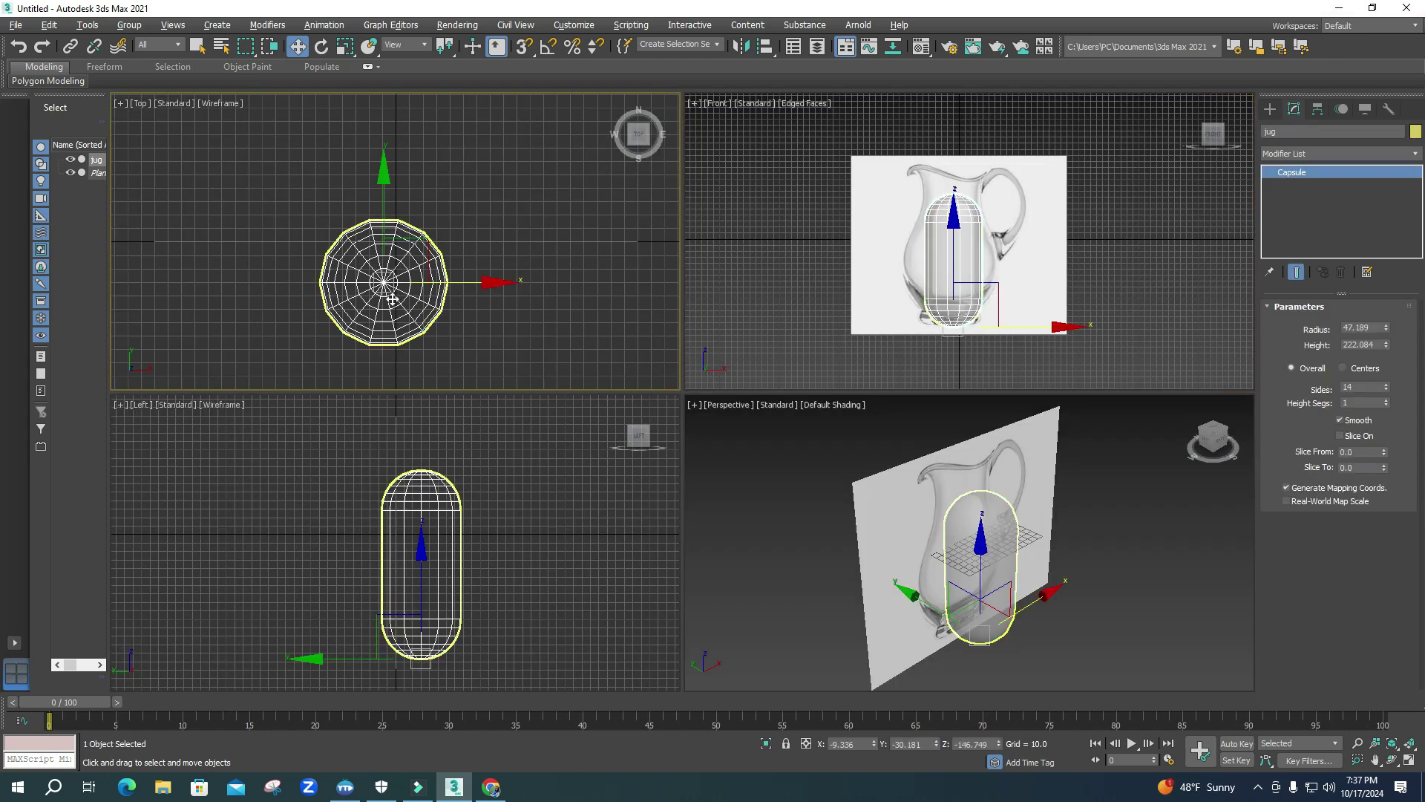
pyautogui.hotkey('alt', 'w')
pyautogui.moveTo(659, 392); pyautogui.dragTo(660, 436)
pyautogui.moveTo(794, 457); pyautogui.dragTo(787, 383, button='middle')
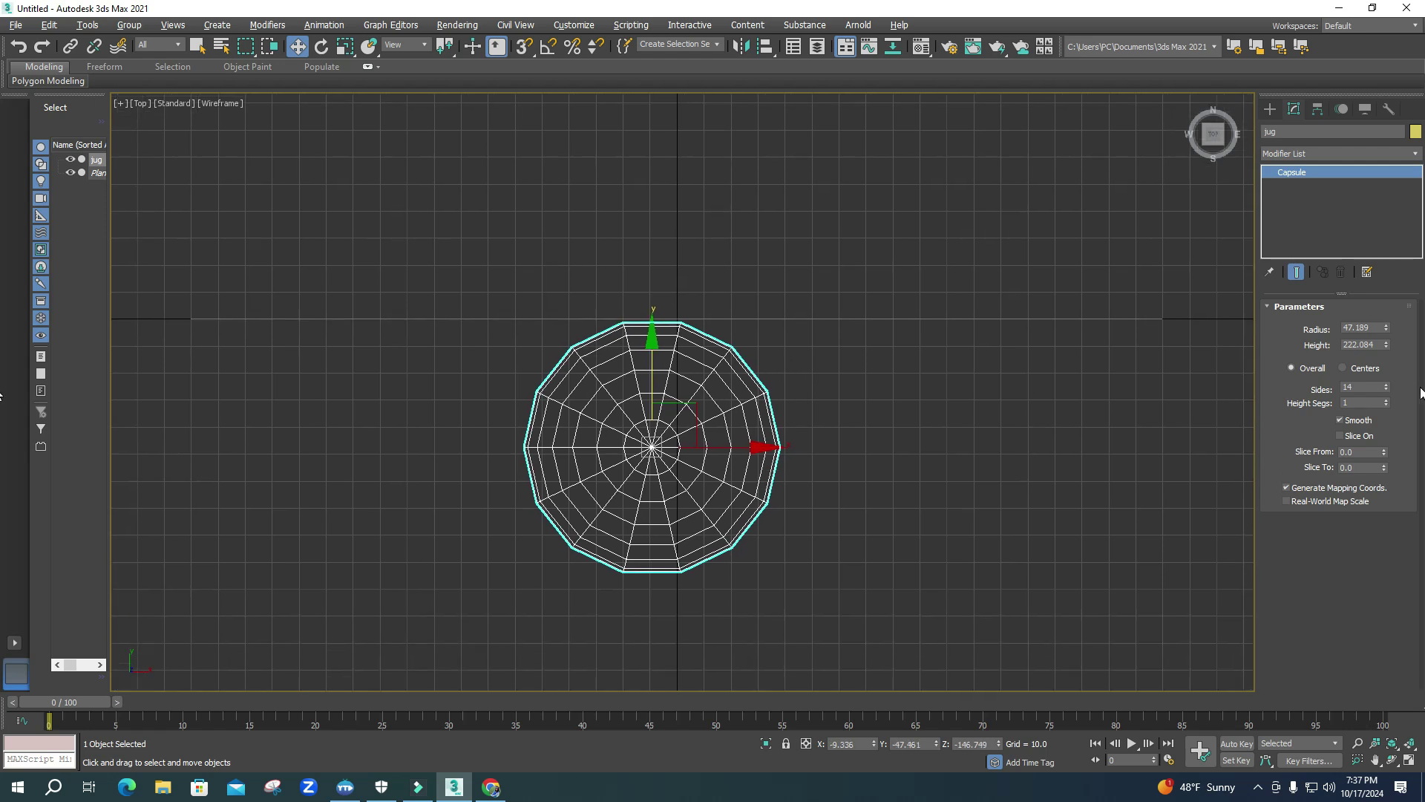
pyautogui.write('24')
pyautogui.press('Return')
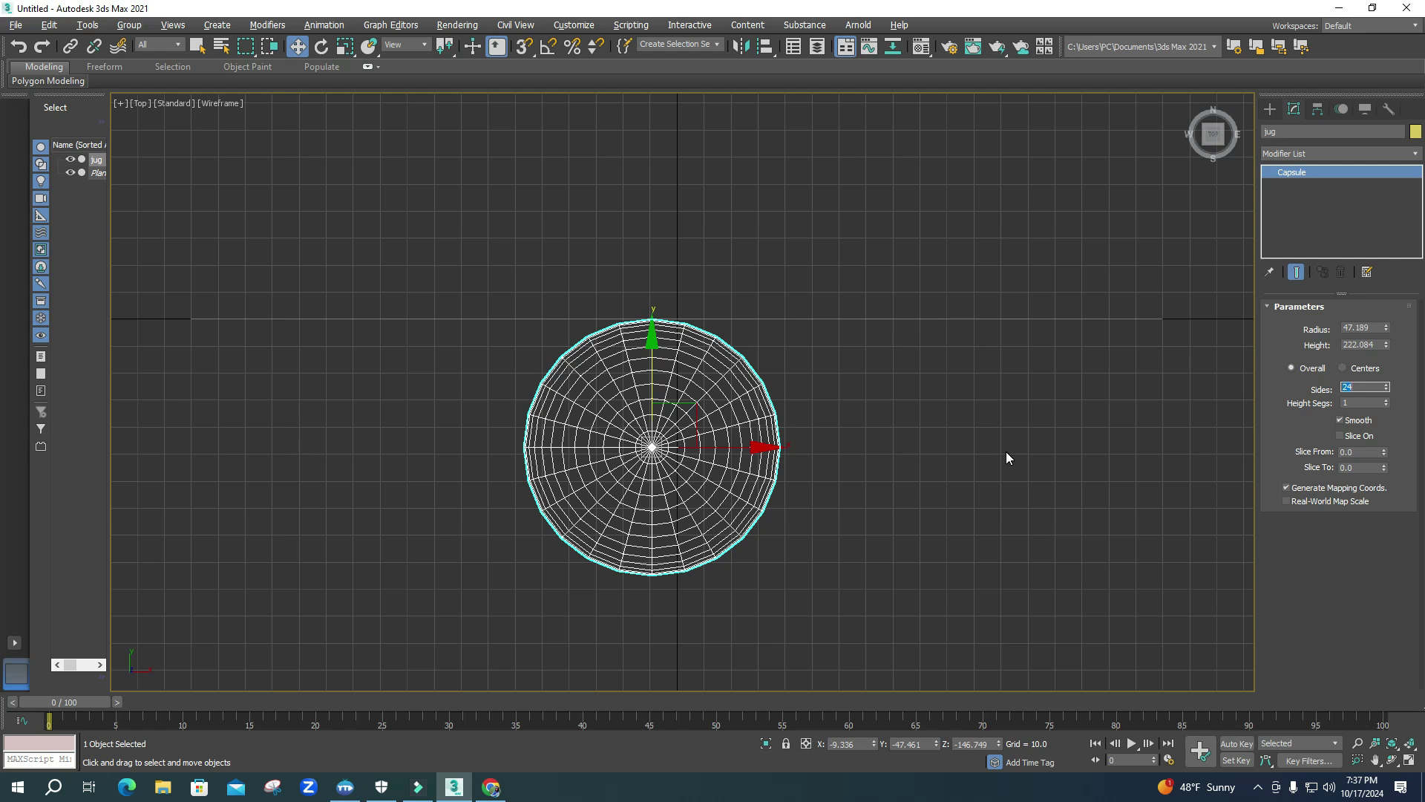
pyautogui.click(1386, 385)
pyautogui.click(987, 454)
# - Enlarge the capsule's radius to about 67 and shift it sideways in the front view to centre it on the jug's body
pyautogui.hotkey('alt', 'w')
pyautogui.click(942, 302)
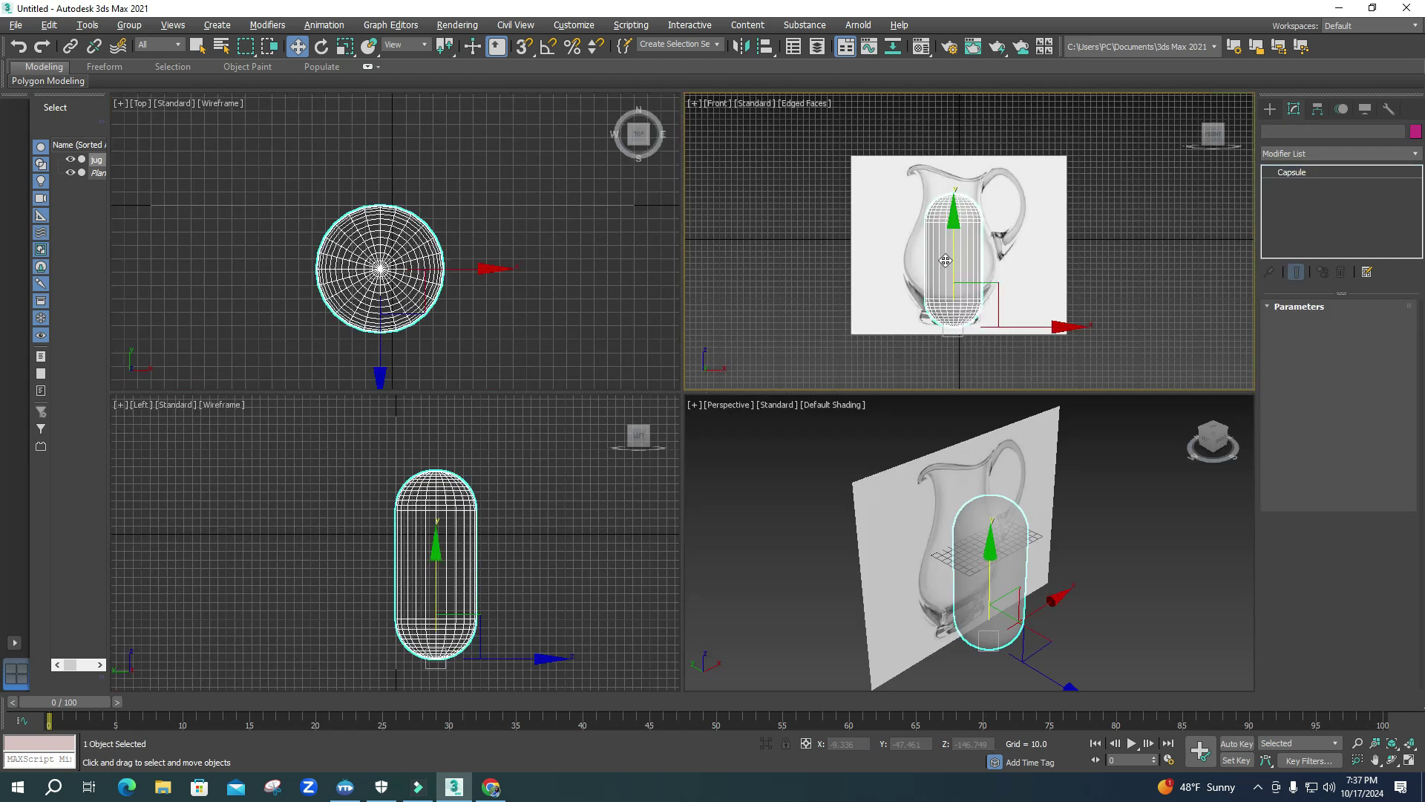
pyautogui.hotkey('alt', 'w')
pyautogui.rightClick(680, 443)
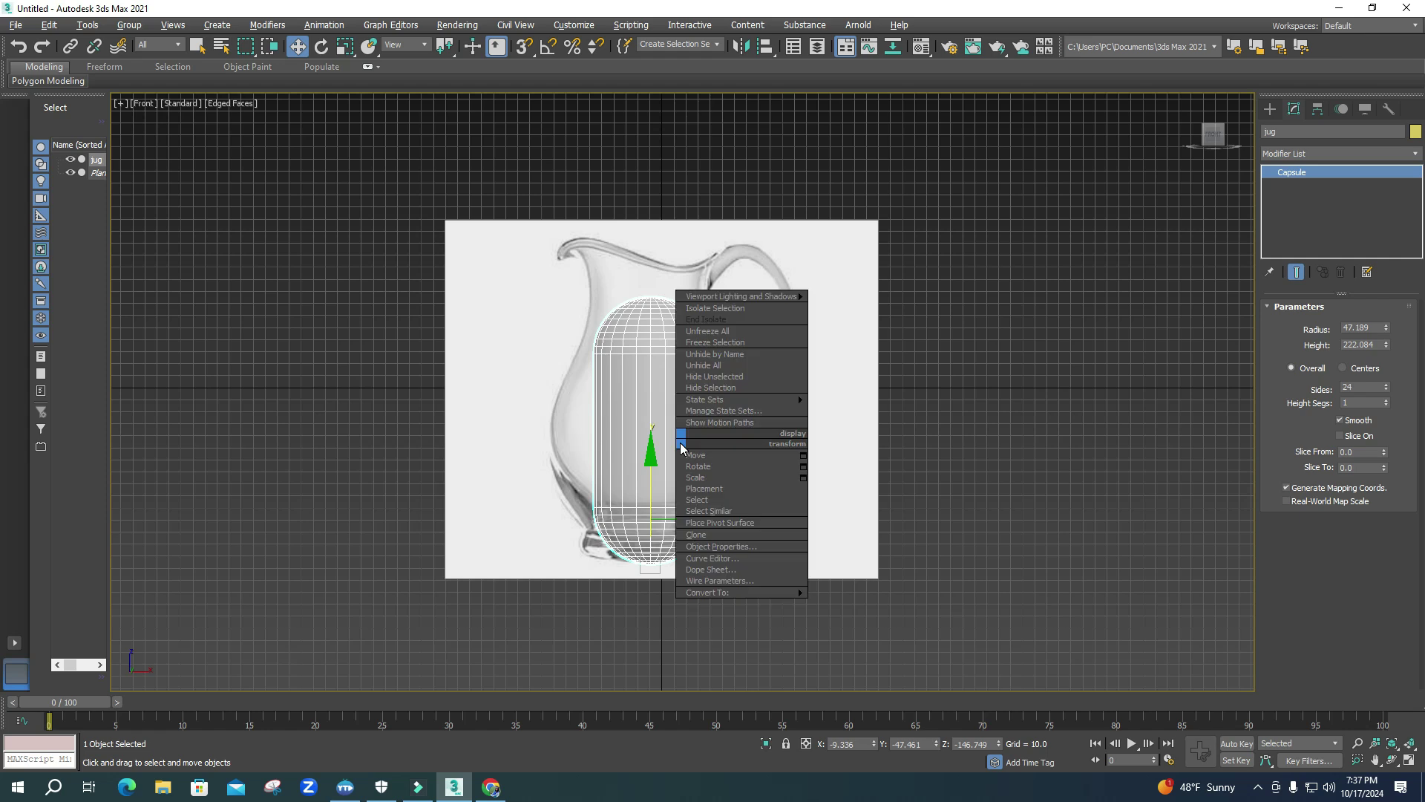
pyautogui.click(1382, 330)
pyautogui.moveTo(1385, 328); pyautogui.dragTo(1361, 306)
pyautogui.moveTo(737, 563); pyautogui.dragTo(729, 578)
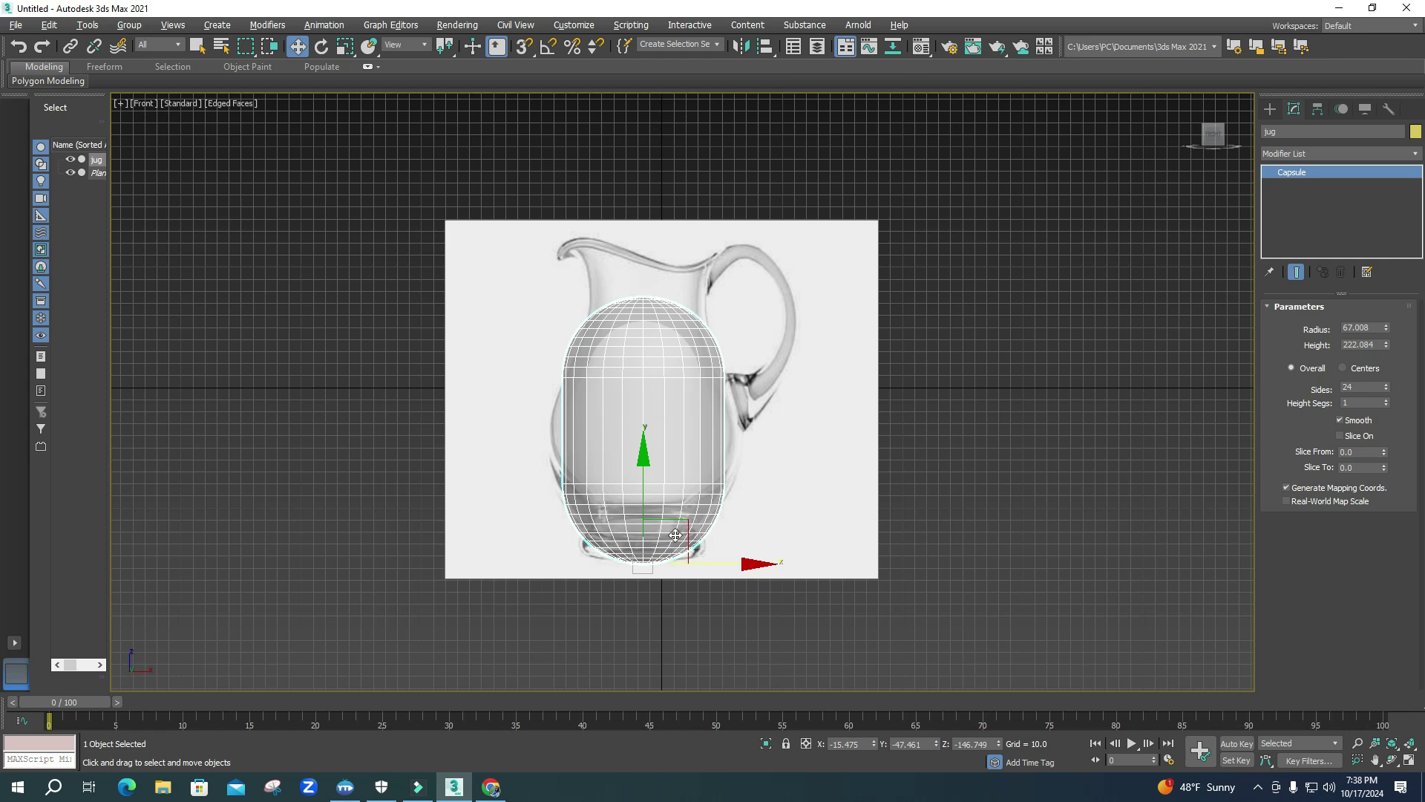
# - Convert the capsule to an Editable Poly
pyautogui.rightClick(673, 530)
pyautogui.moveTo(783, 689)
pyautogui.click(891, 696)
# - Delete the polygons of the capsule's rounded upper and lower ends, keeping only the straight middle section
pyautogui.click(1354, 323)
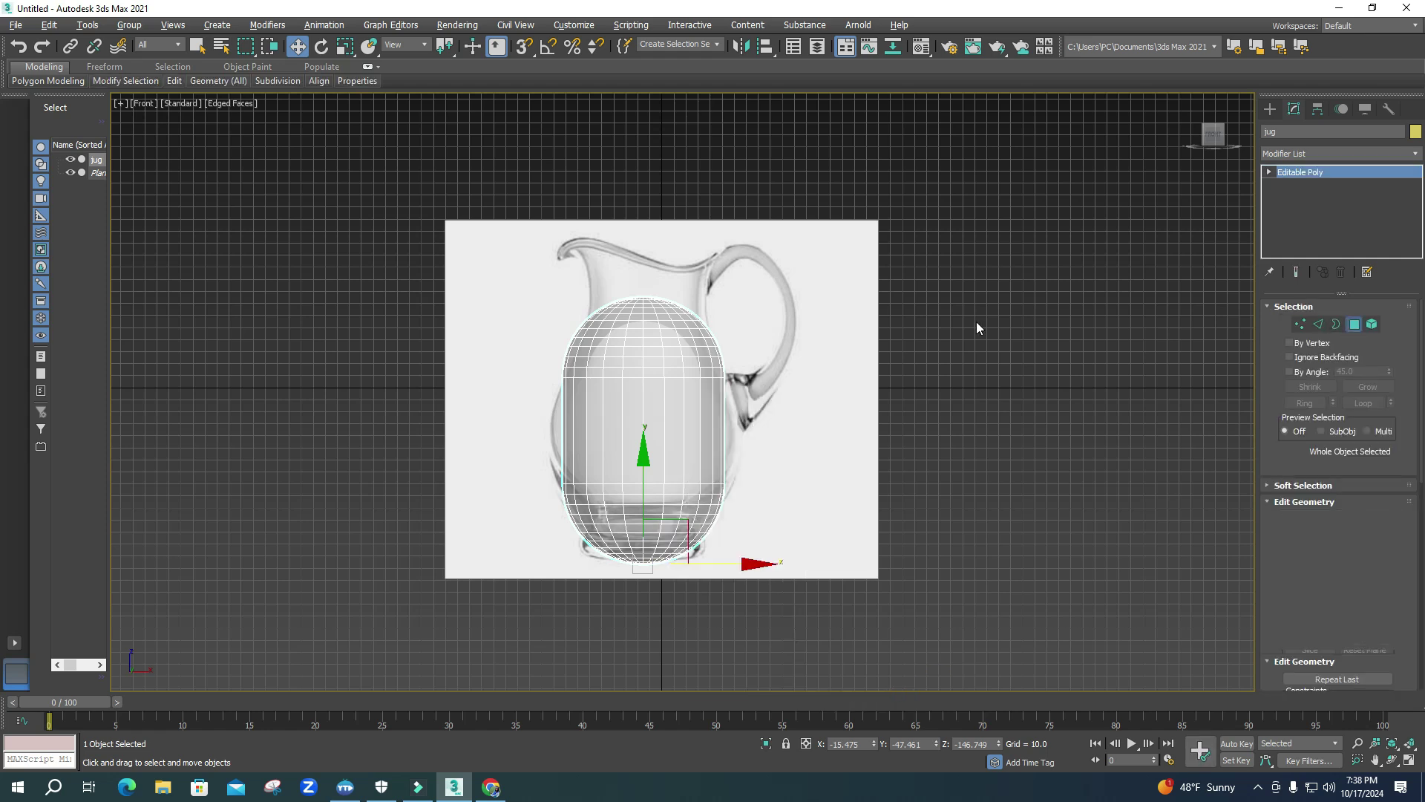
pyautogui.moveTo(467, 269); pyautogui.dragTo(830, 361)
pyautogui.press('Delete')
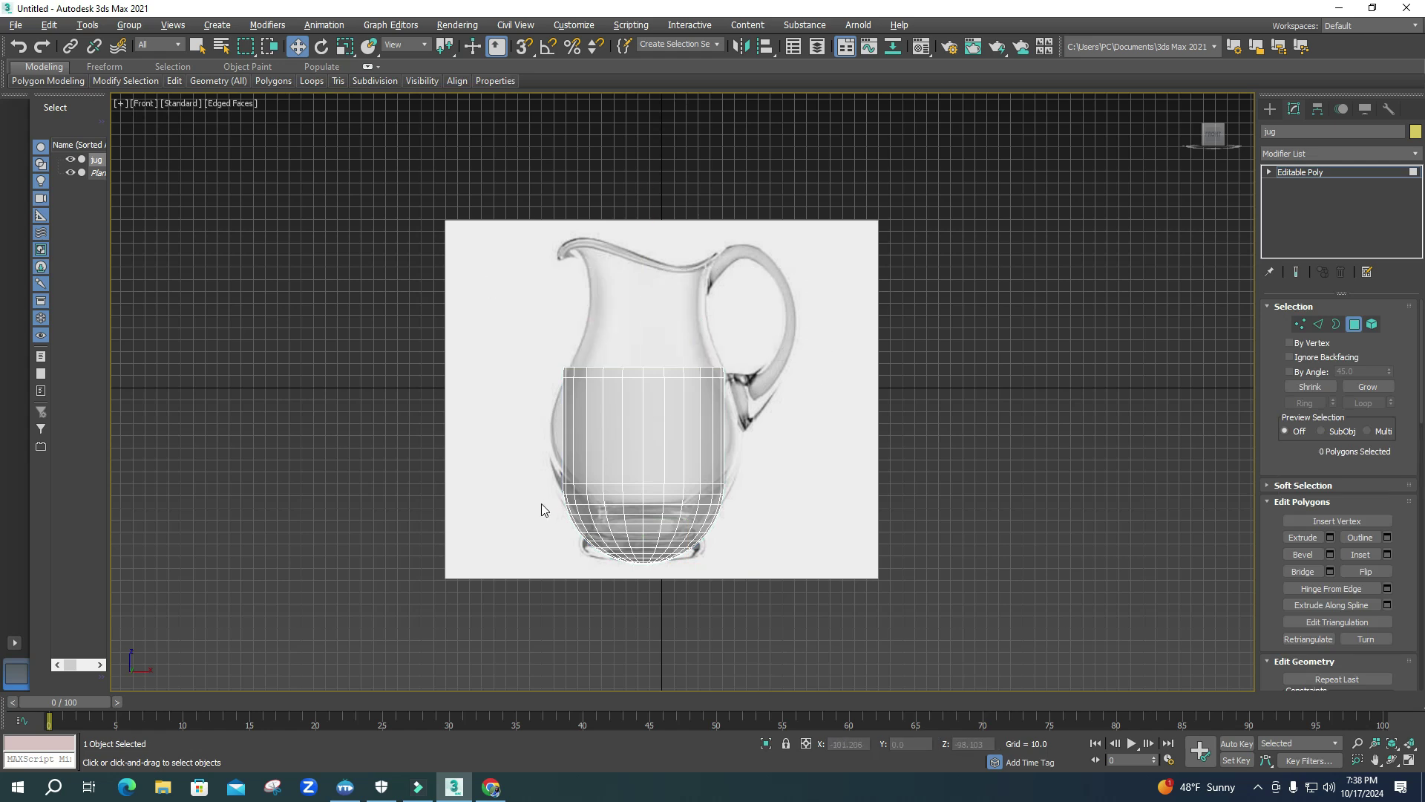
pyautogui.moveTo(834, 622); pyautogui.dragTo(827, 612)
pyautogui.press('Delete')
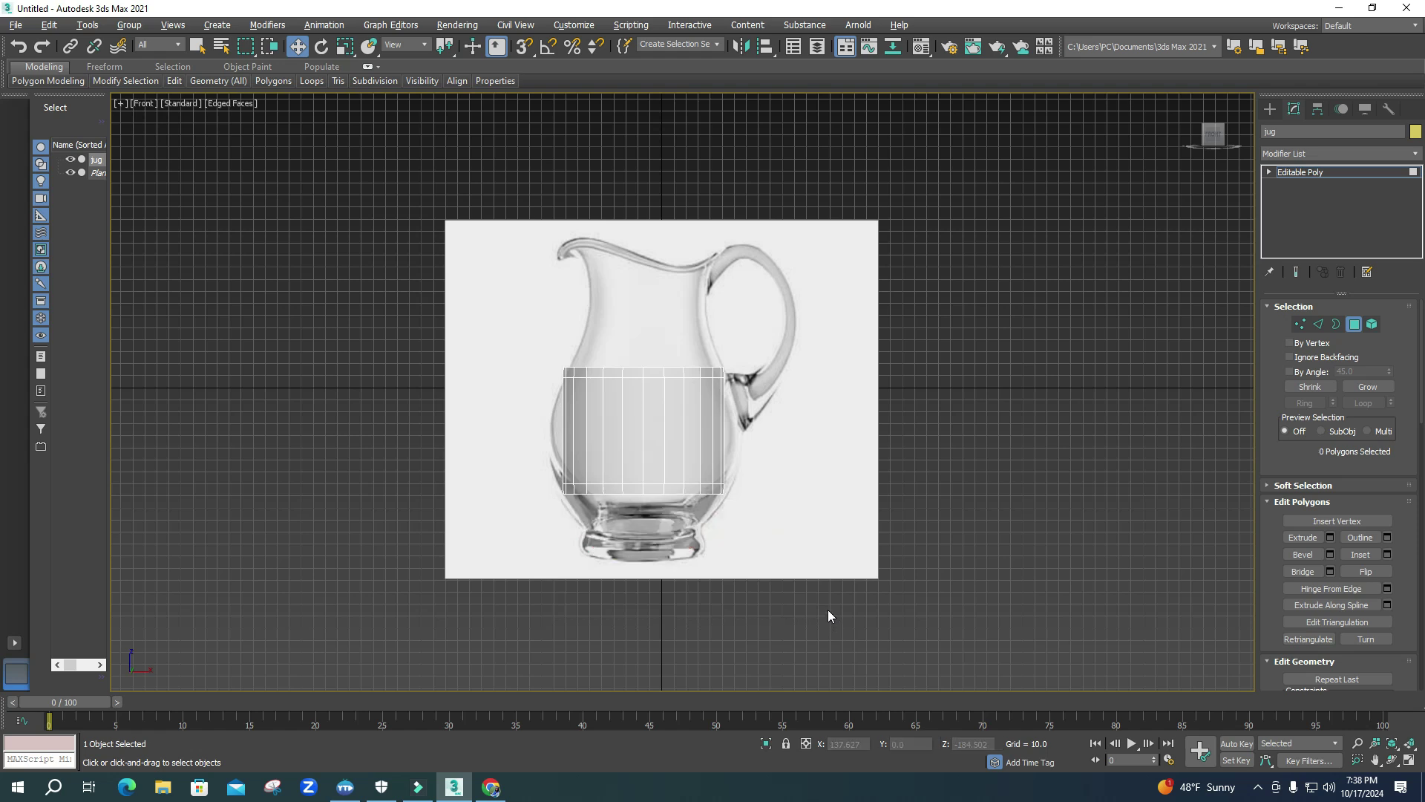
# - Move the two upper rows of vertices up to the height of the jug's rim
pyautogui.click(1300, 324)
pyautogui.moveTo(532, 328); pyautogui.dragTo(749, 400)
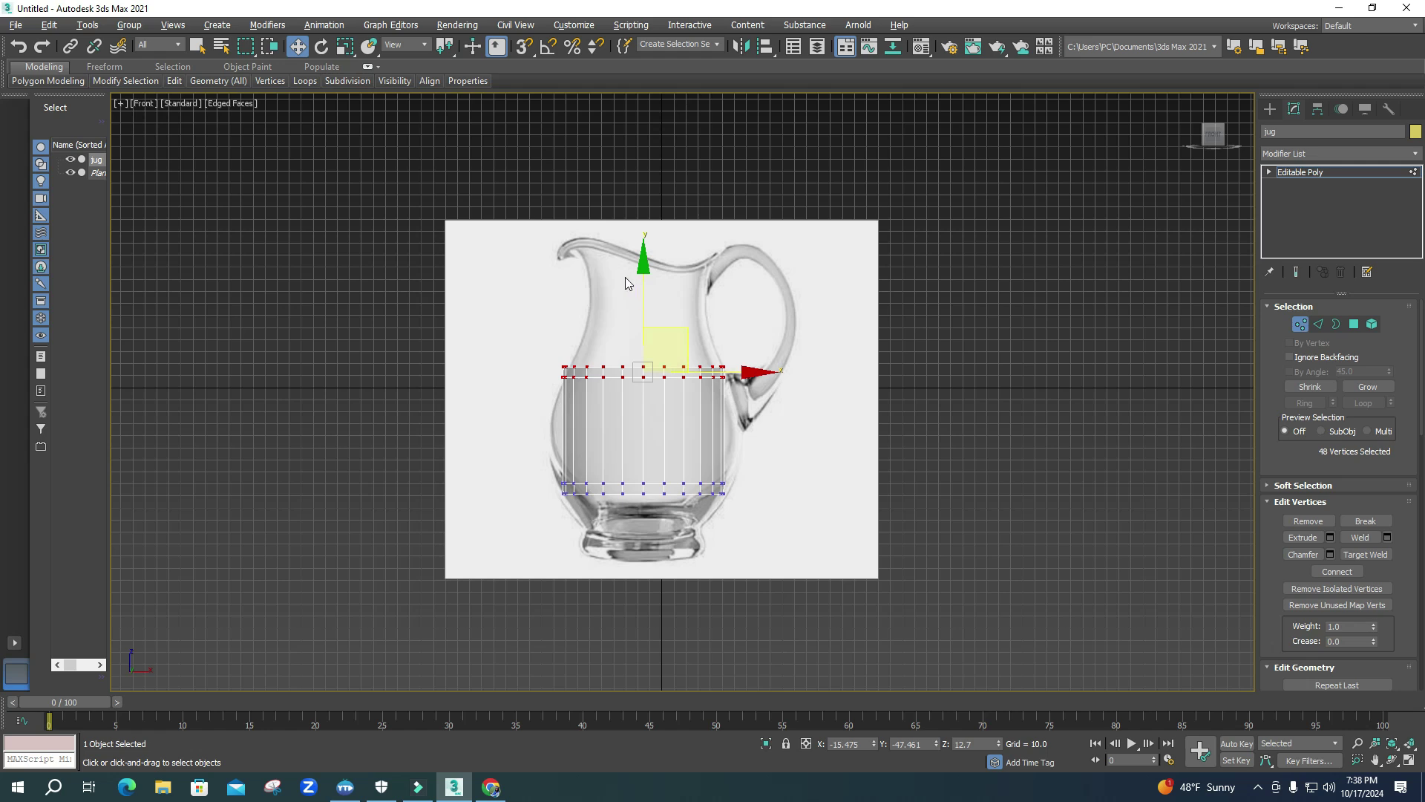
pyautogui.moveTo(644, 264); pyautogui.dragTo(641, 155)
# - Move the two lower vertex rows down to the jug's base, and raise the inner row to just above the foot
pyautogui.moveTo(542, 444); pyautogui.dragTo(771, 539)
pyautogui.moveTo(641, 412); pyautogui.dragTo(654, 480)
pyautogui.moveTo(596, 542); pyautogui.dragTo(768, 550)
pyautogui.moveTo(646, 457); pyautogui.dragTo(641, 433)
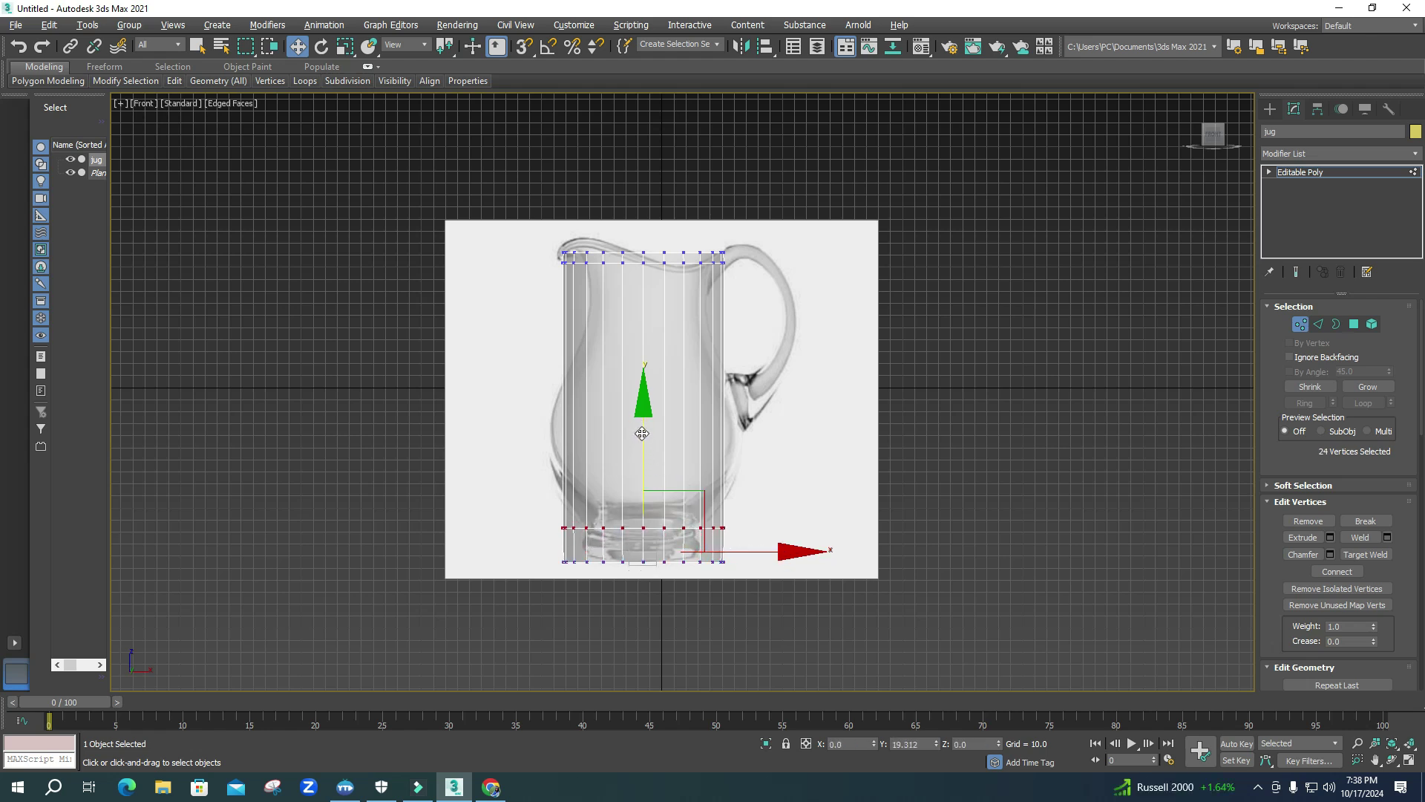
# - Scale the lowest vertex row inward to narrow the mesh at the jug's base
pyautogui.press('r')
pyautogui.moveTo(657, 521); pyautogui.dragTo(658, 534)
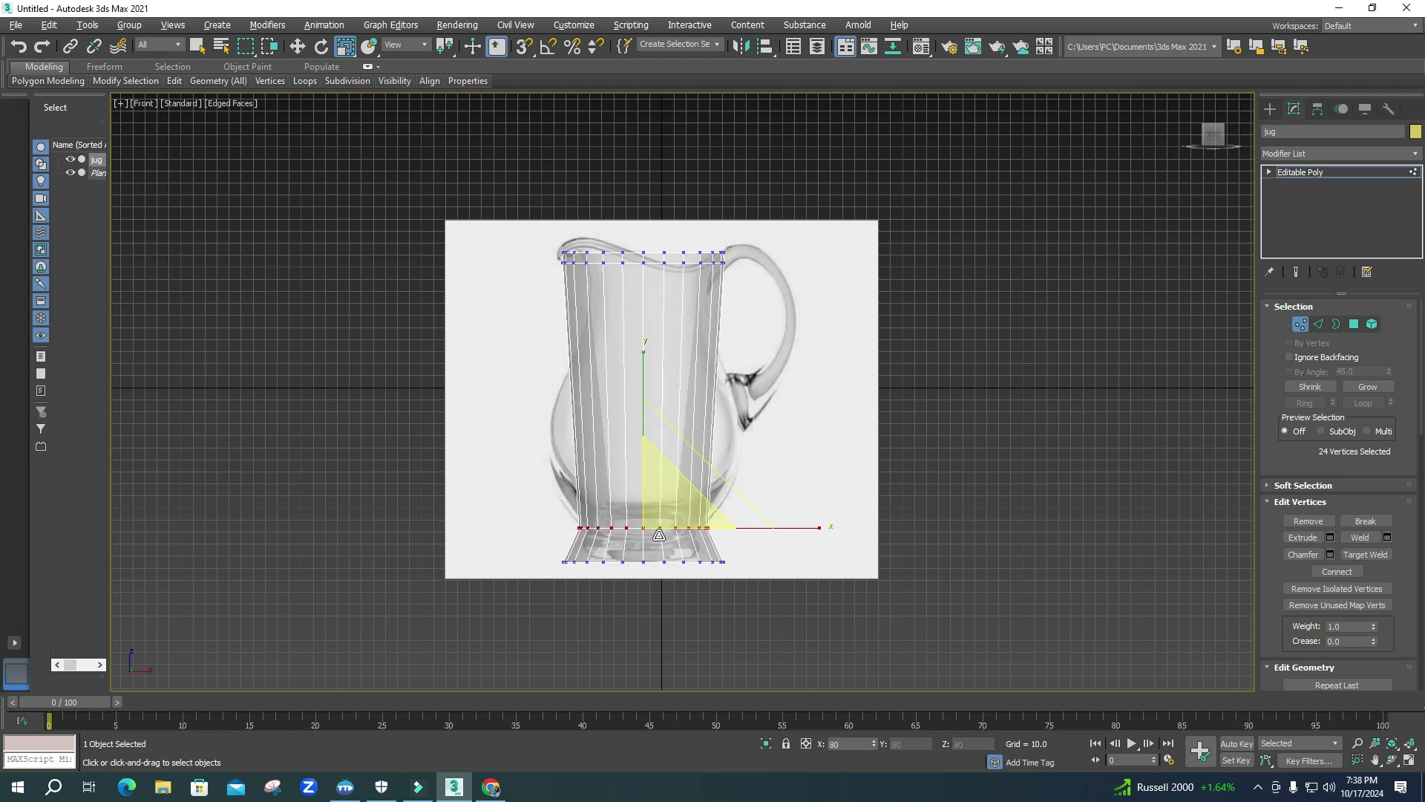
pyautogui.rightClick(658, 535)
pyautogui.moveTo(781, 604); pyautogui.dragTo(781, 604)
pyautogui.moveTo(652, 570); pyautogui.dragTo(658, 590)
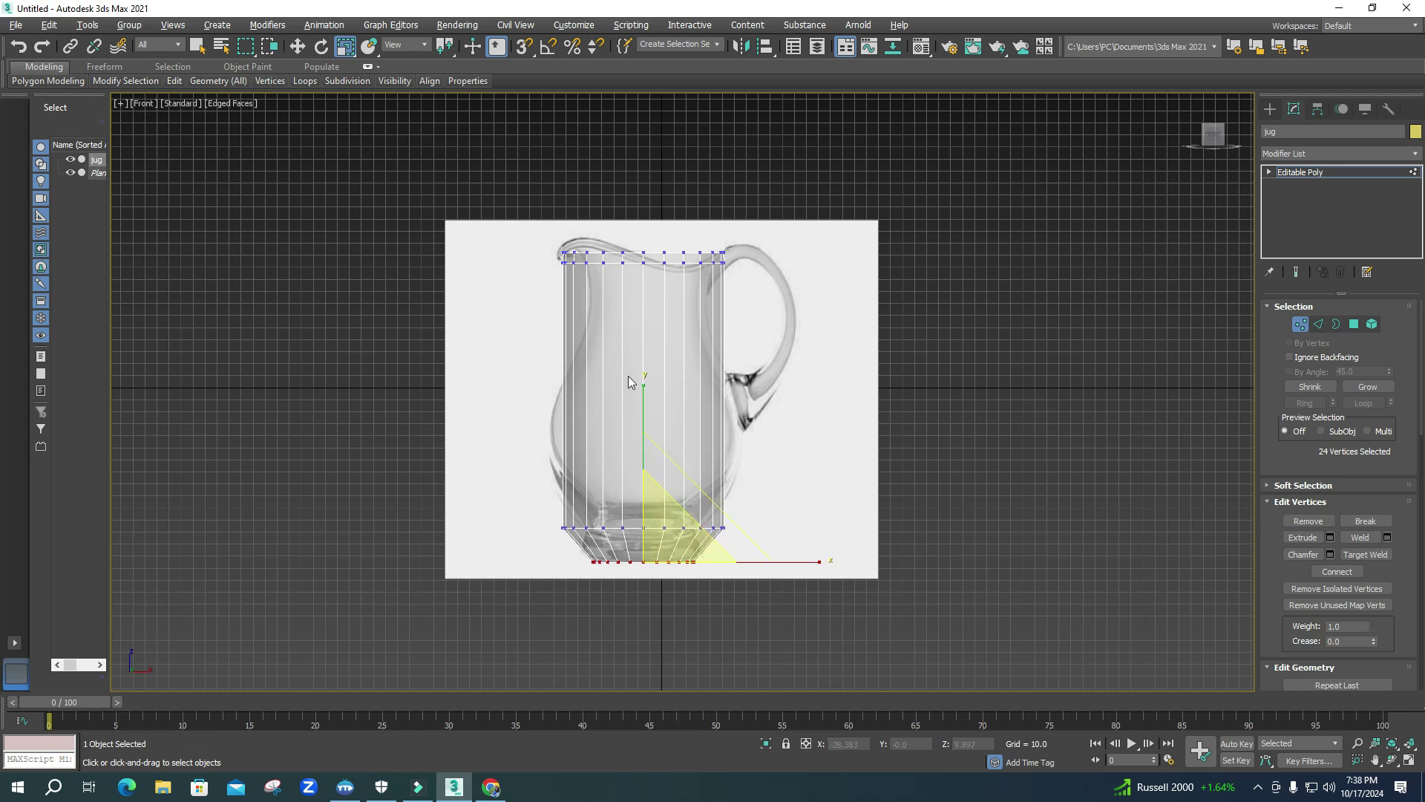
# - Connect the body's vertical edges with a loop at mid-height and scale it outward to the width of the jug's belly
pyautogui.moveTo(629, 383); pyautogui.dragTo(629, 393, button='middle')
pyautogui.click(525, 409)
pyautogui.click(1321, 323)
pyautogui.rightClick(672, 421)
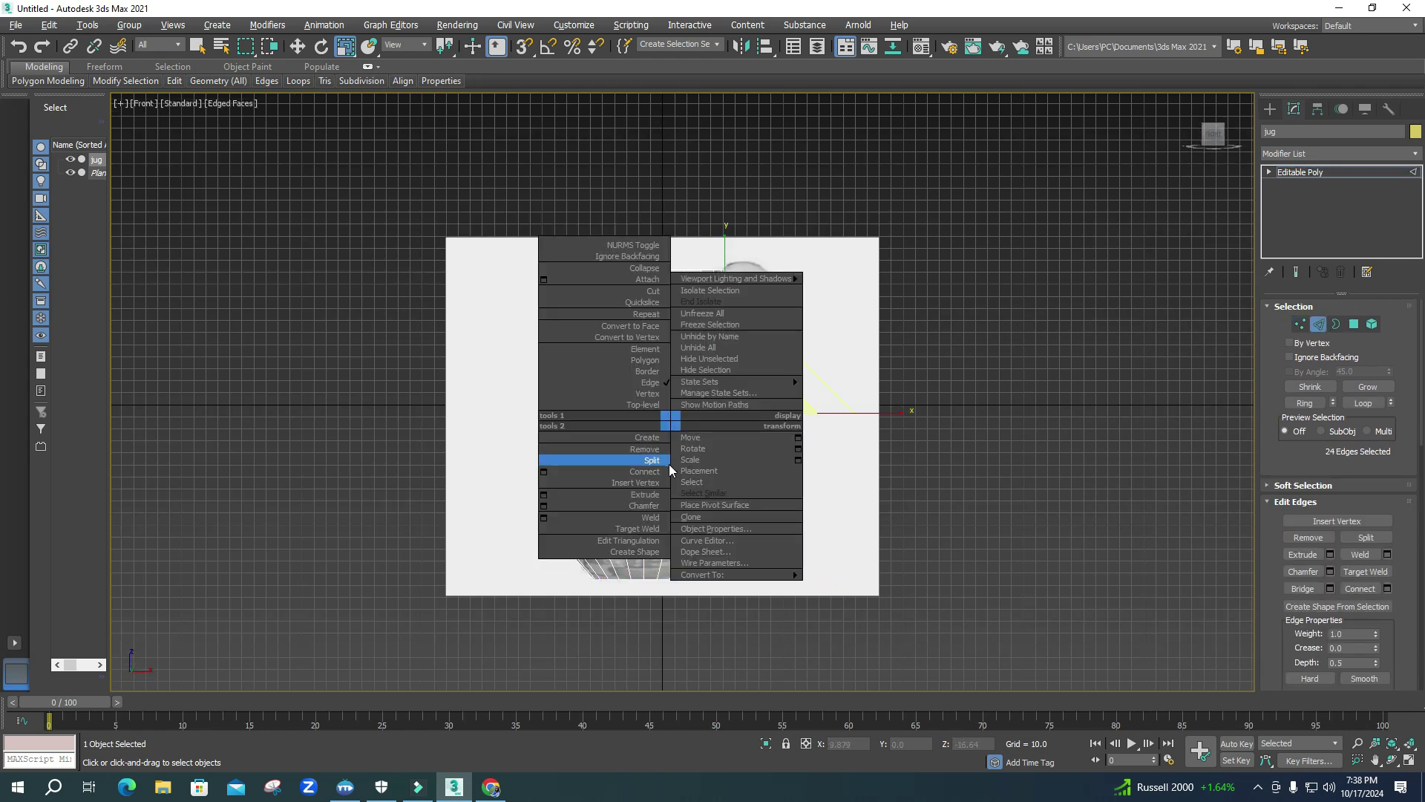
pyautogui.click(645, 472)
pyautogui.moveTo(660, 388); pyautogui.dragTo(535, 333)
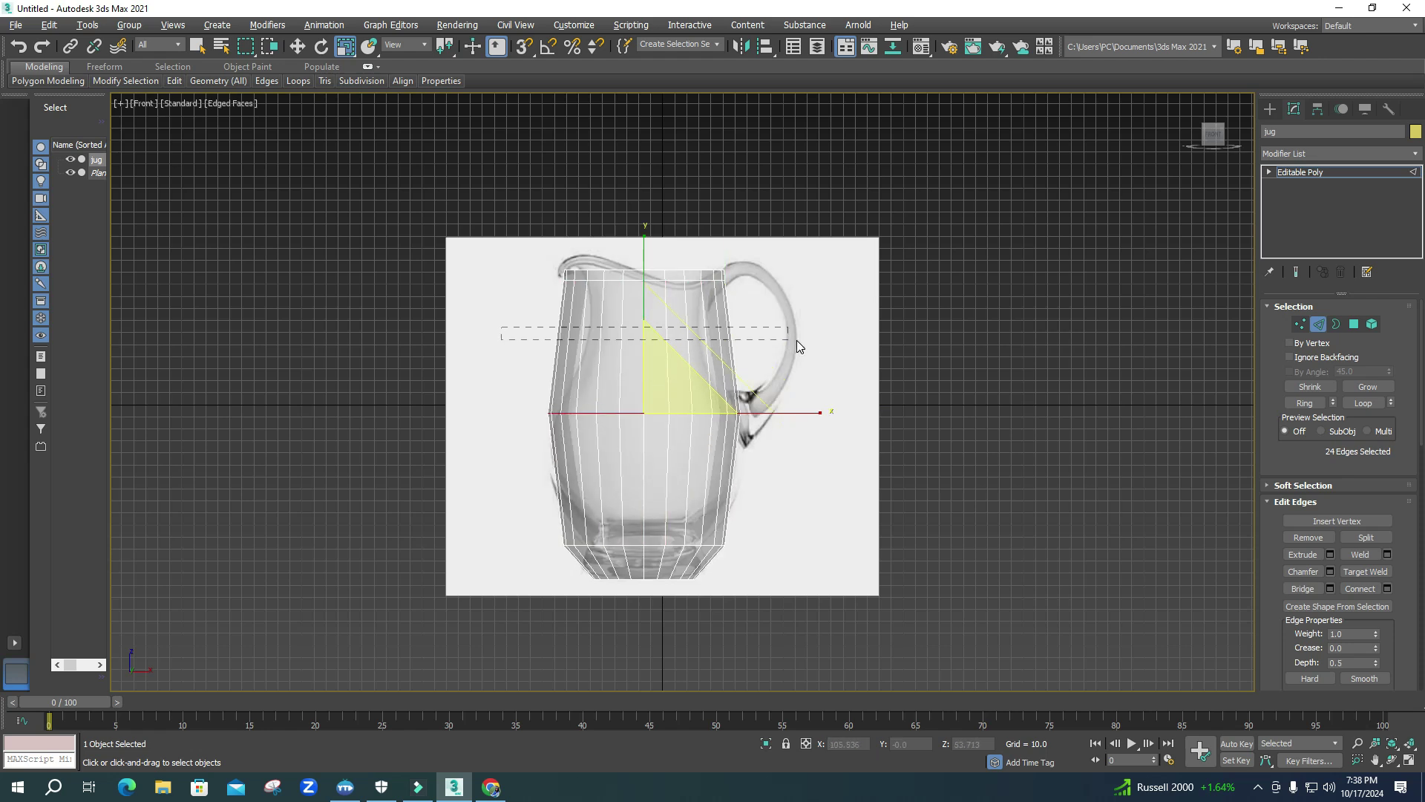
# - Connect the vertical edges above the belly with another loop and scale it to about 69% to form the neck
pyautogui.moveTo(796, 340); pyautogui.dragTo(797, 341)
pyautogui.rightClick(654, 334)
pyautogui.click(627, 384)
pyautogui.moveTo(669, 331); pyautogui.dragTo(669, 356)
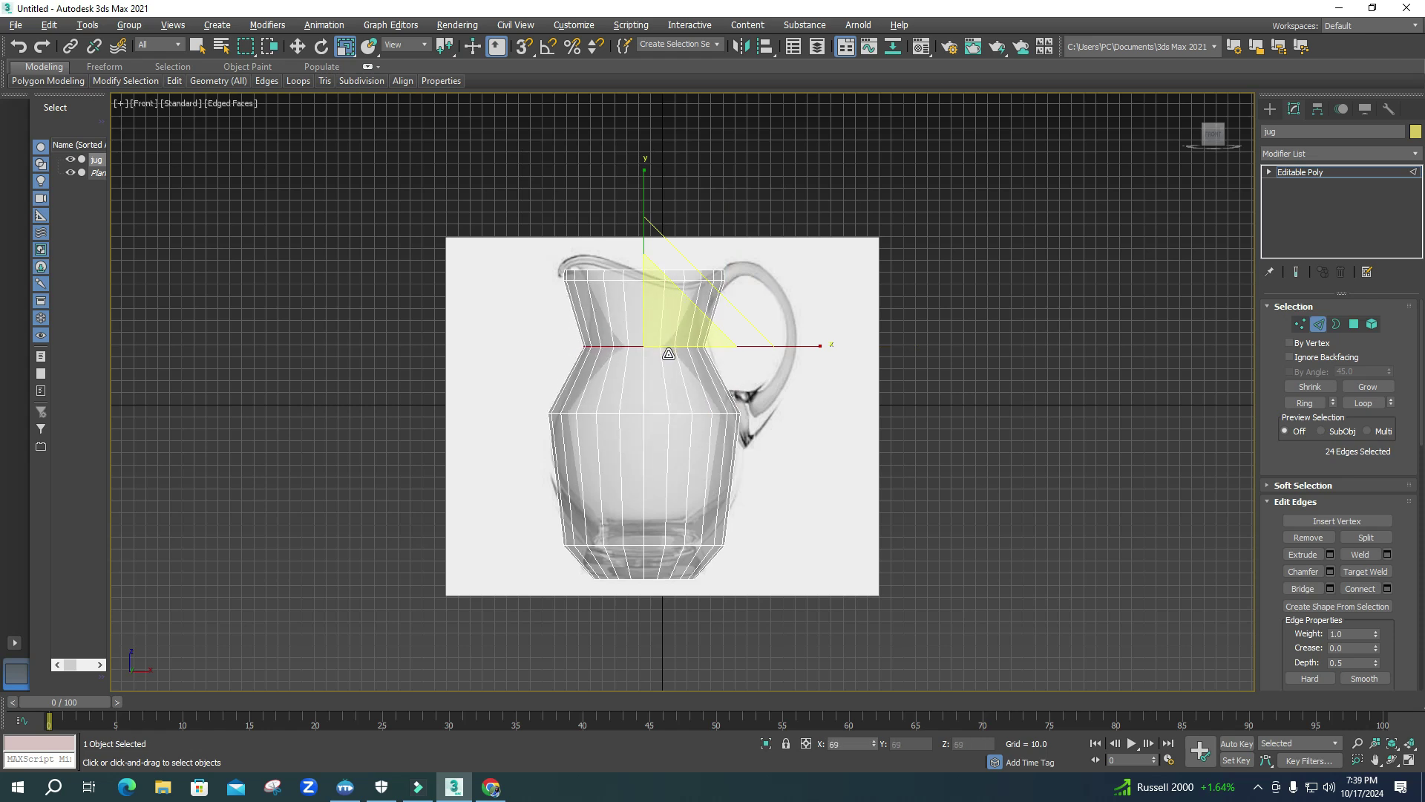
# - Switch to editing the mesh's vertices around the jug's rim
pyautogui.scroll(5, 640, 353)
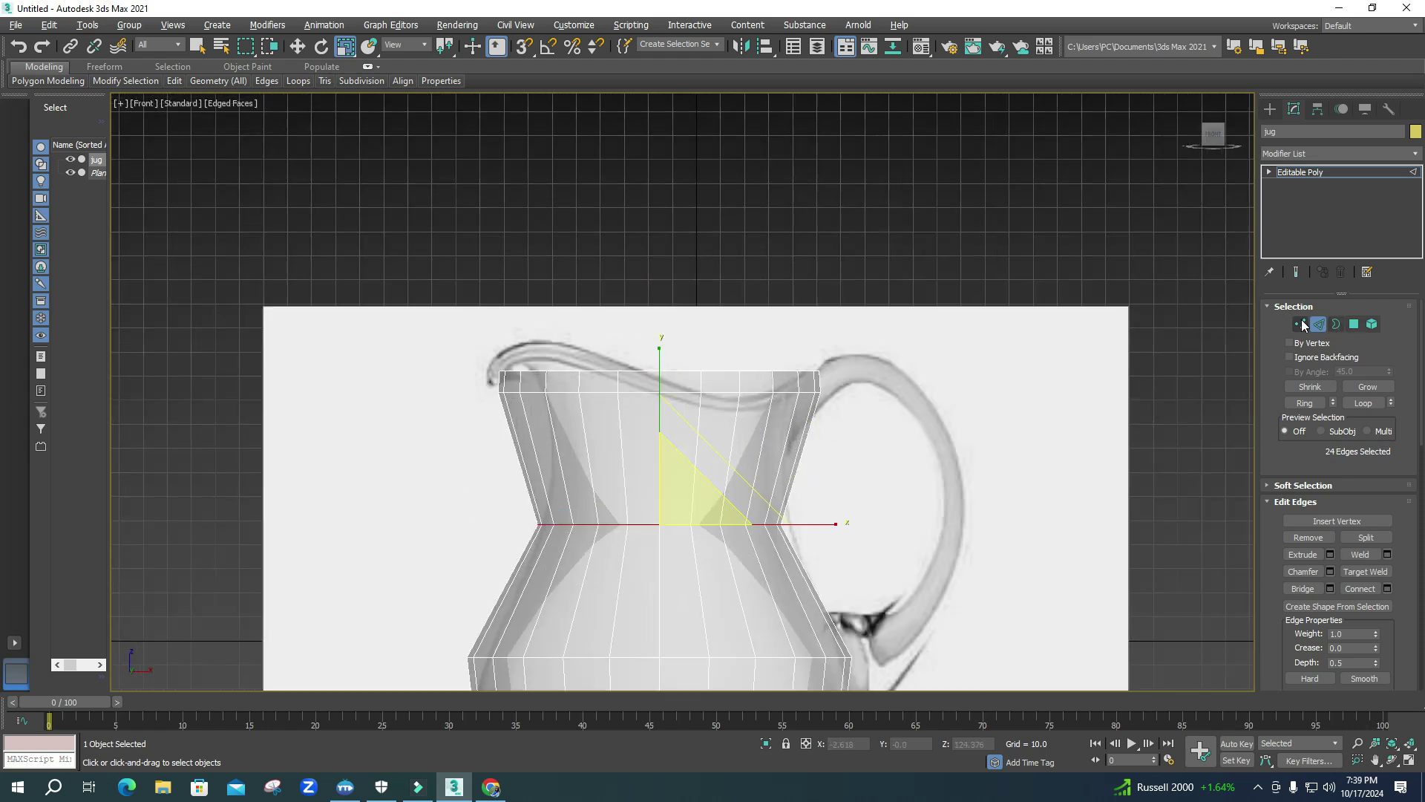
pyautogui.click(1300, 325)
pyautogui.scroll(4, 527, 359)
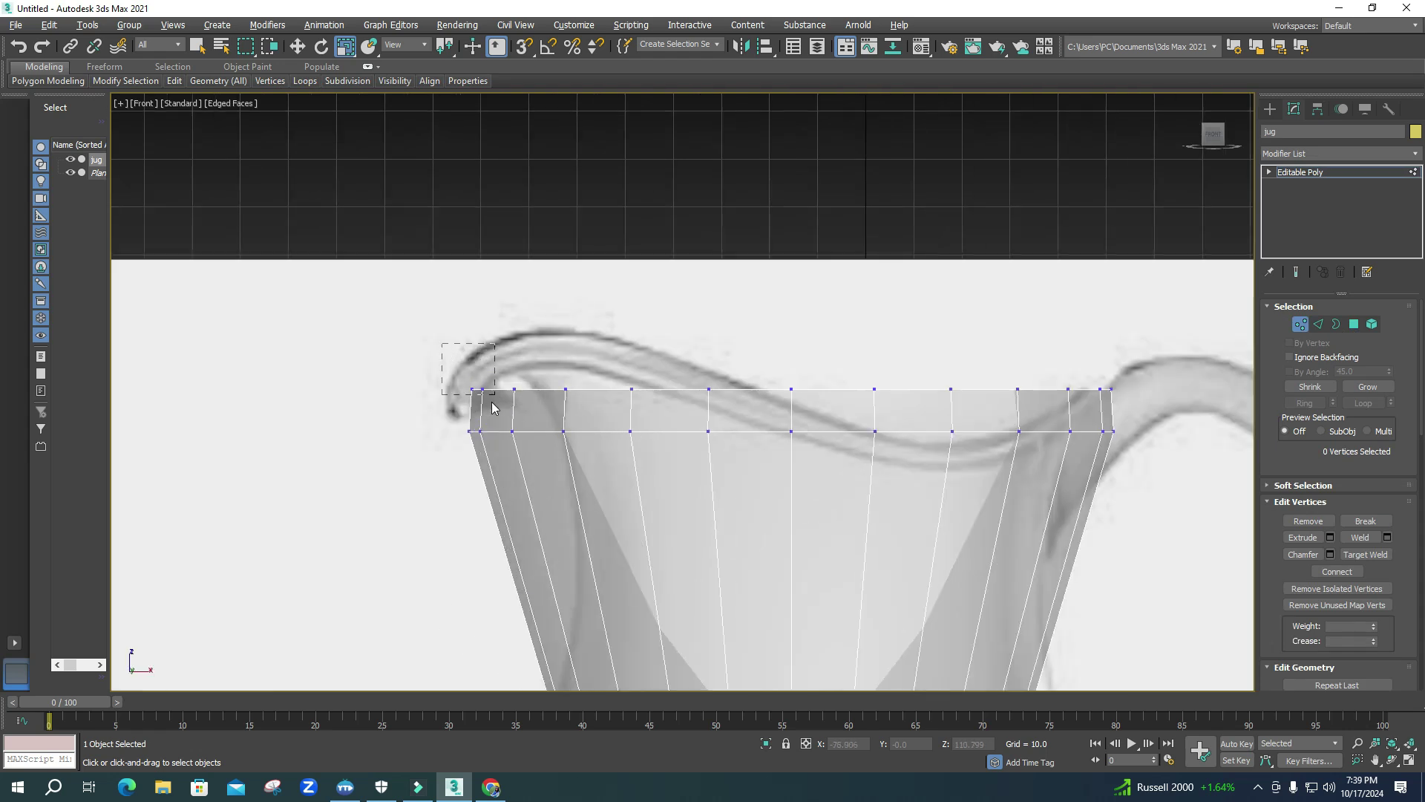
pyautogui.moveTo(643, 473); pyautogui.dragTo(1188, 493)
pyautogui.moveTo(820, 394); pyautogui.dragTo(806, 401)
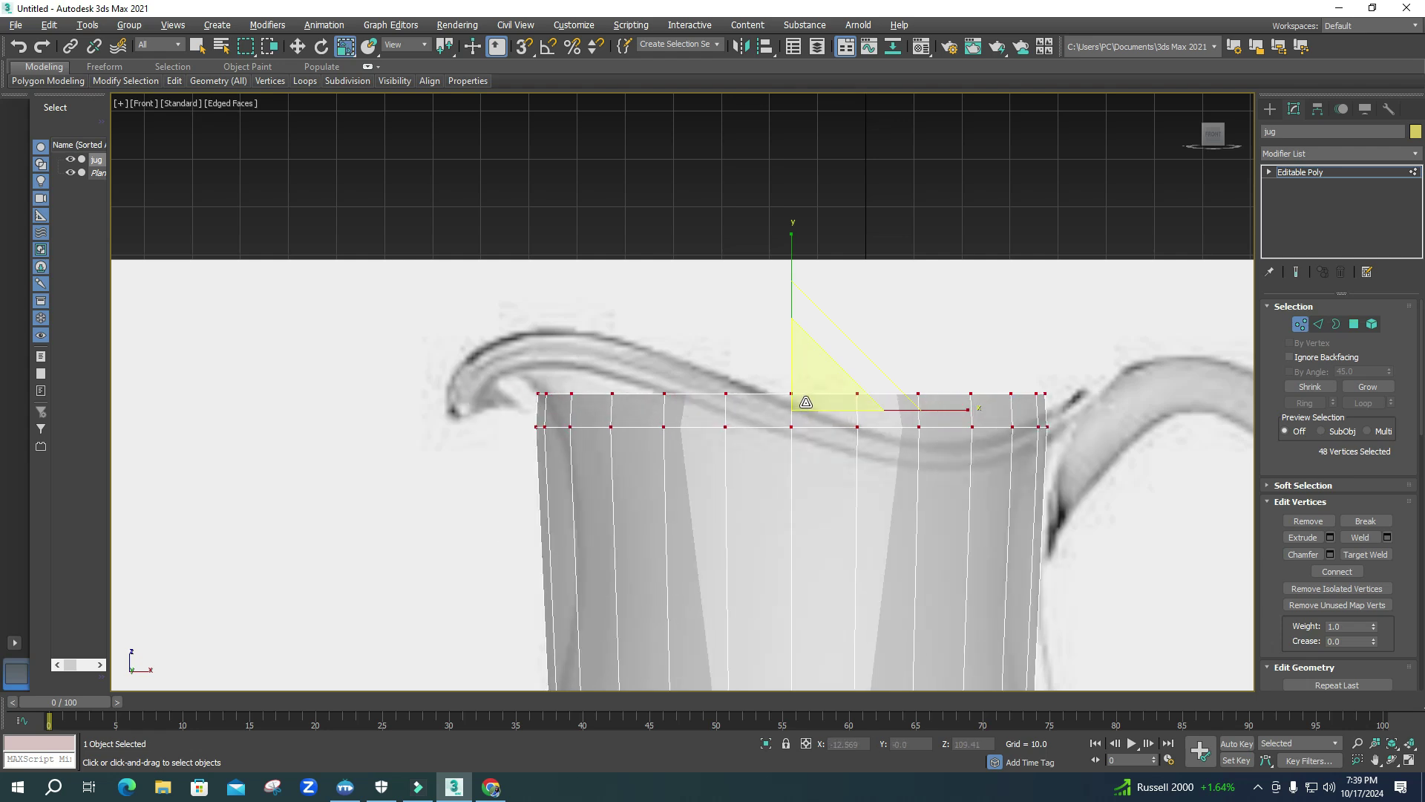
pyautogui.hotkey('ctrl', 'z')
# - Move the top-row vertices at the spout end outward and upward to follow the spout's outline in the reference image
pyautogui.moveTo(456, 336); pyautogui.dragTo(497, 409)
pyautogui.press('w')
pyautogui.moveTo(511, 329); pyautogui.dragTo(527, 397)
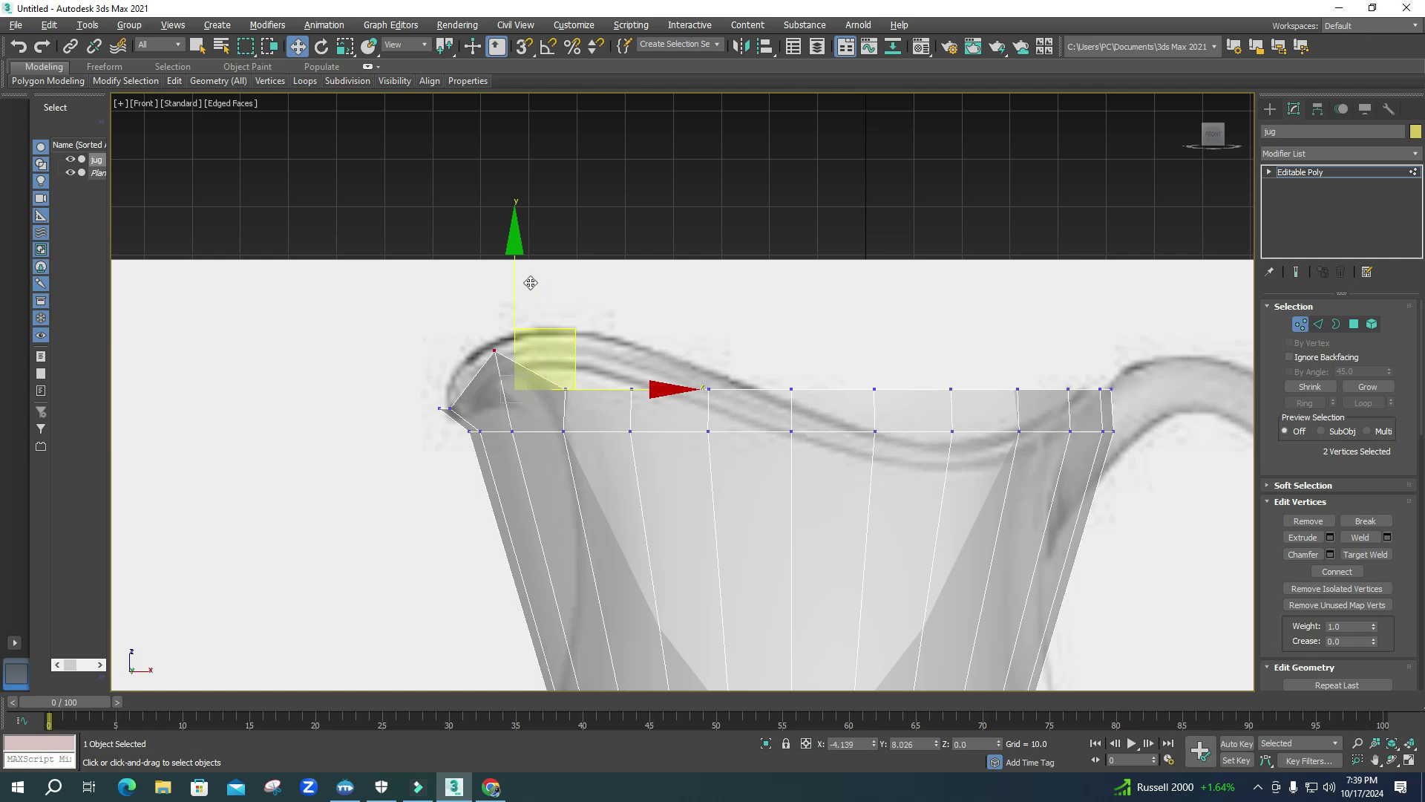
pyautogui.moveTo(554, 332); pyautogui.dragTo(602, 269)
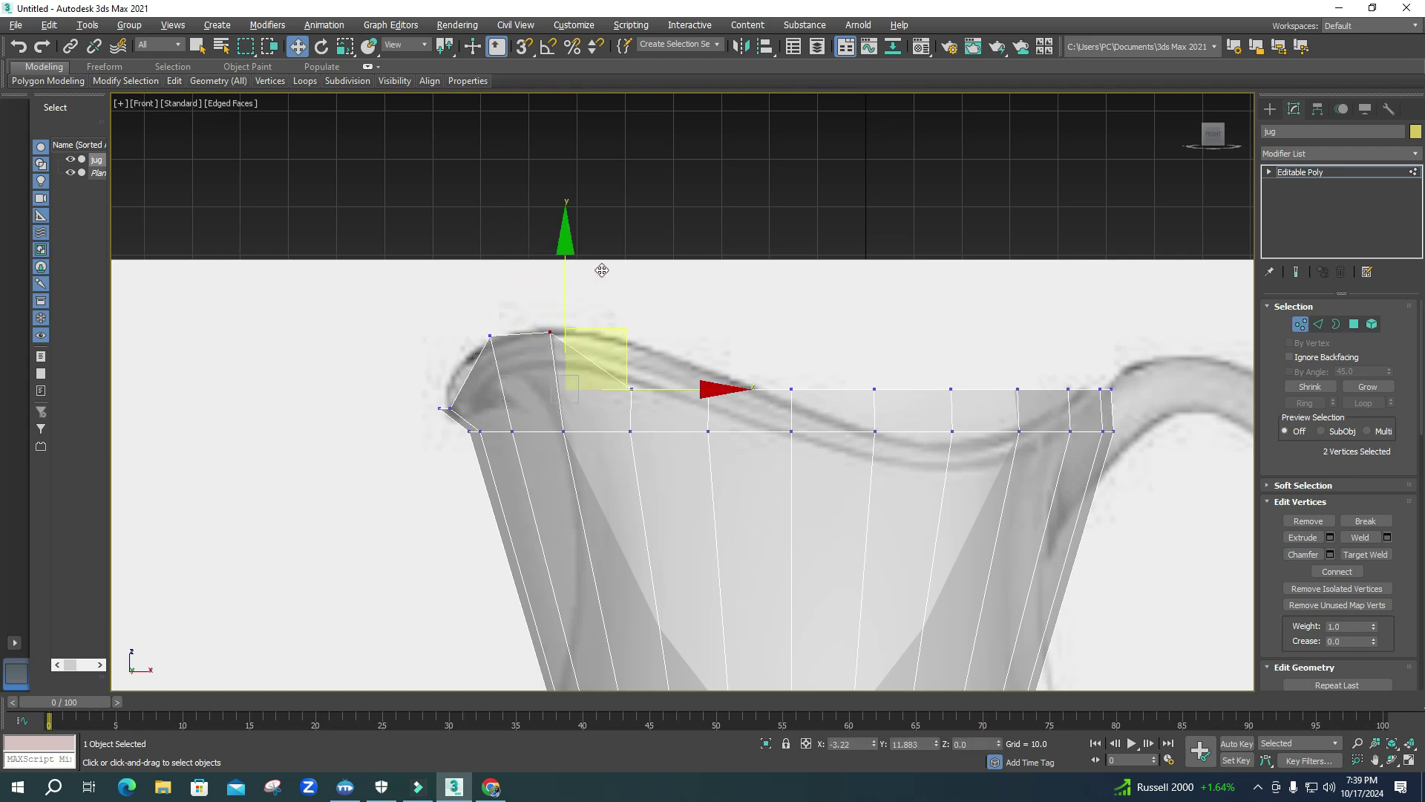
# - Raise the next two pairs of top-row vertices behind the spout onto the rim's descending curve
pyautogui.click(640, 393)
pyautogui.moveTo(638, 388); pyautogui.dragTo(657, 391)
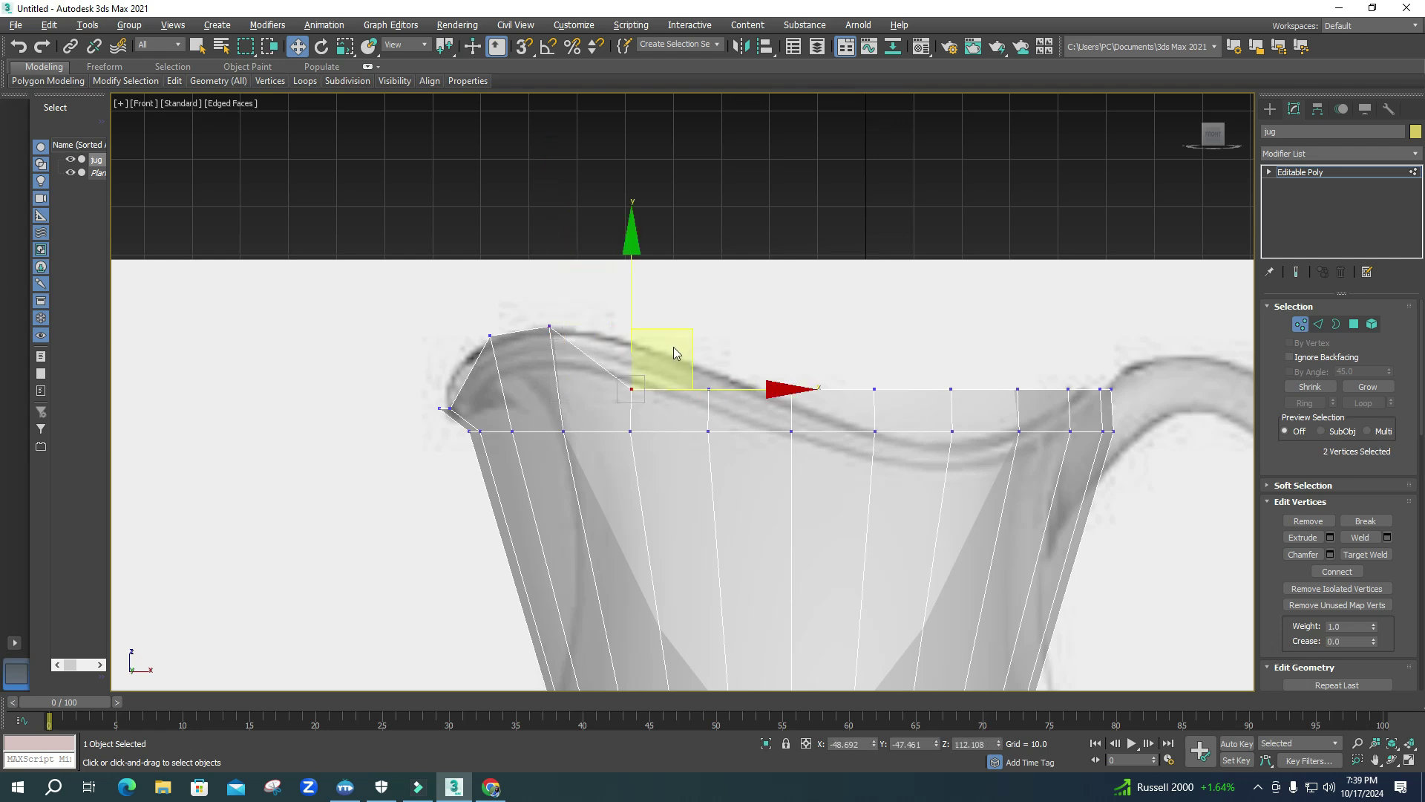
pyautogui.moveTo(675, 328); pyautogui.dragTo(678, 279)
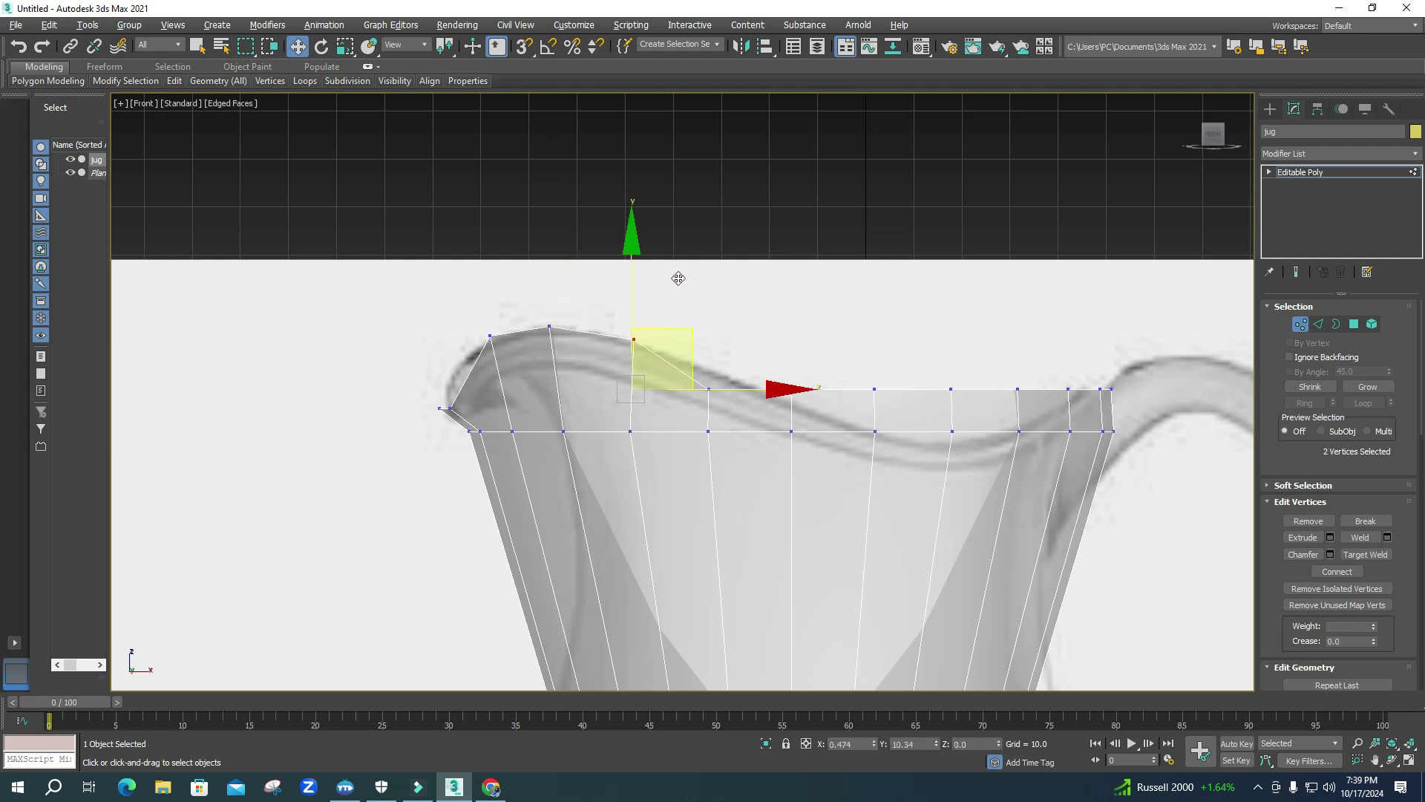
pyautogui.click(712, 390)
pyautogui.moveTo(747, 331); pyautogui.dragTo(757, 317)
# - Lower both rows of vertices in the three columns at and just past the rim's middle to follow its dip
pyautogui.moveTo(918, 363); pyautogui.dragTo(854, 445)
pyautogui.moveTo(875, 362); pyautogui.dragTo(877, 404)
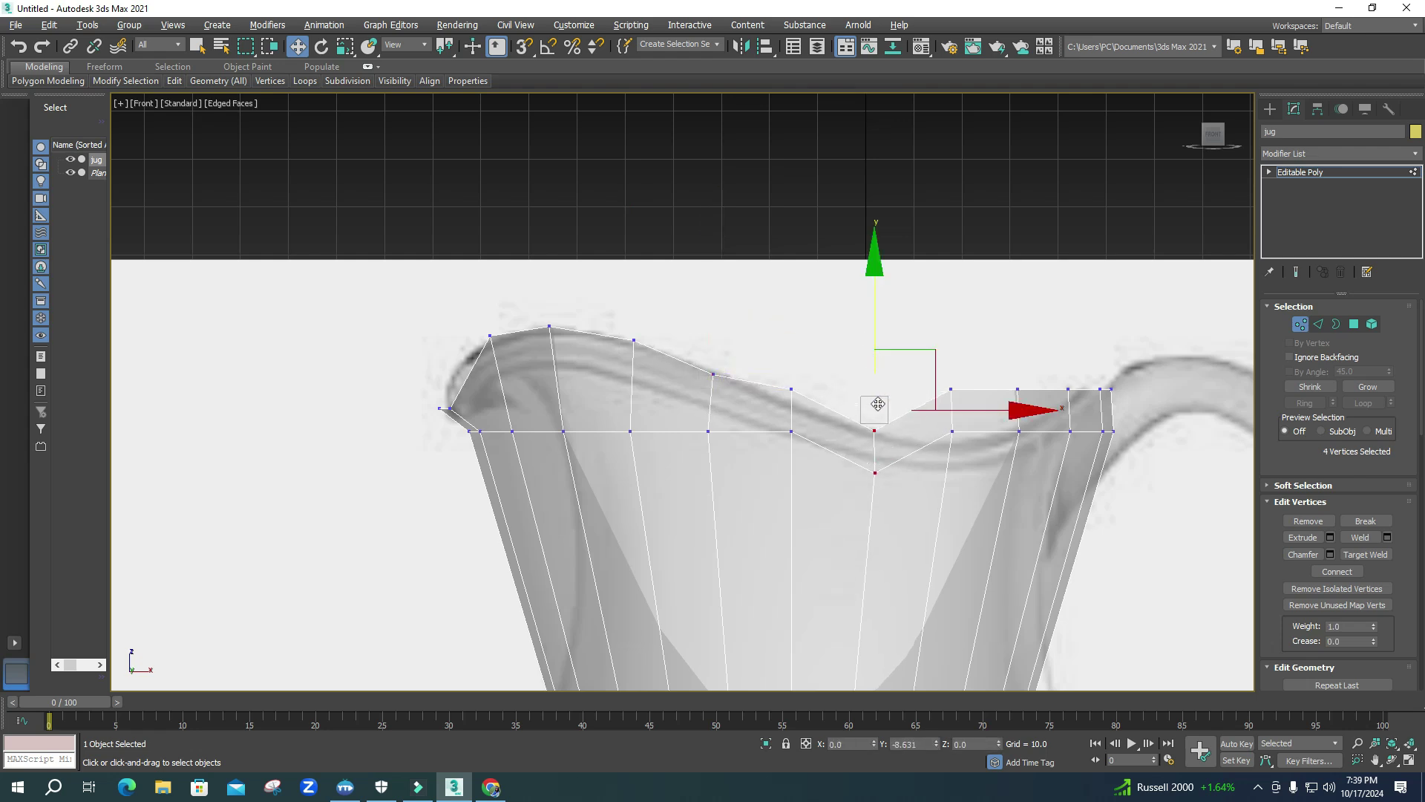
pyautogui.moveTo(789, 362); pyautogui.dragTo(789, 379)
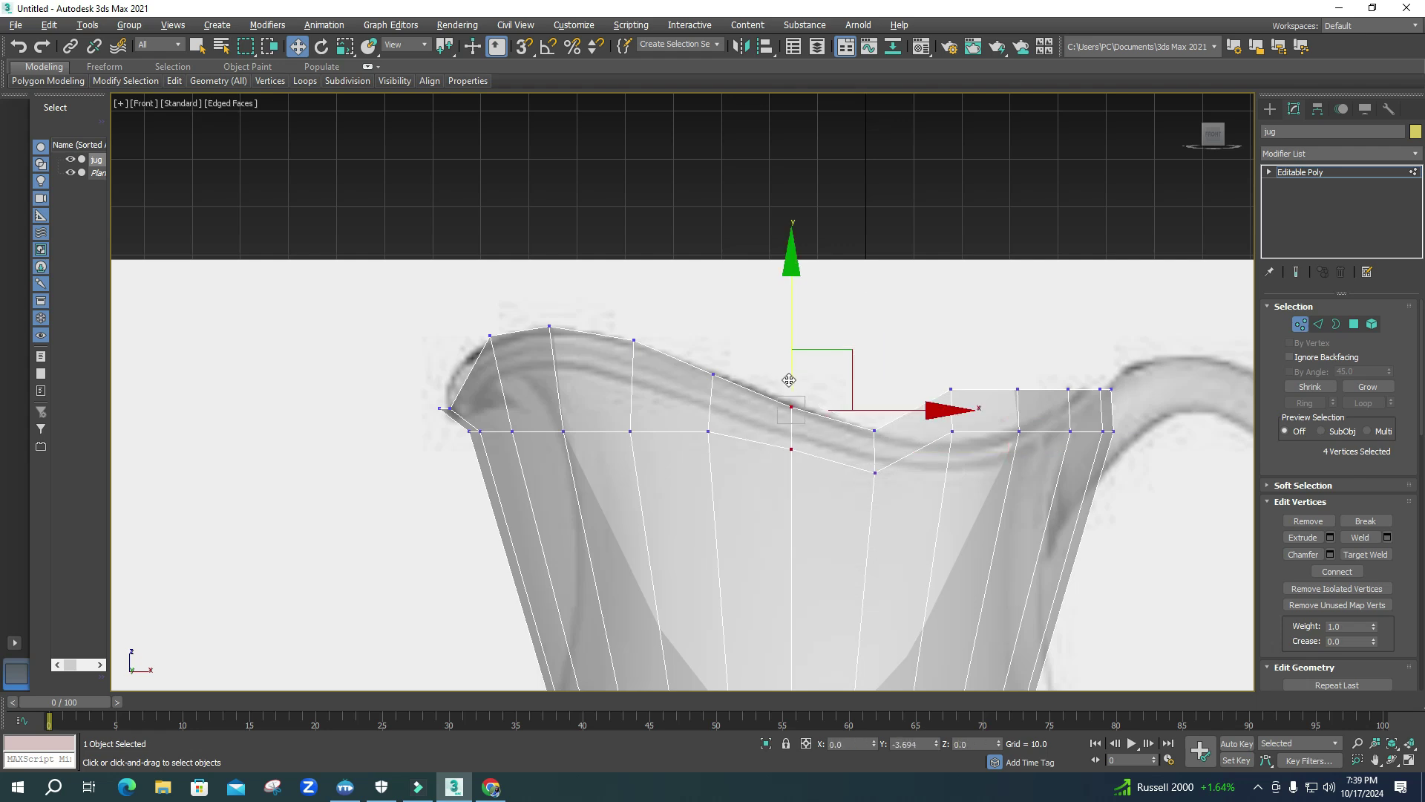
pyautogui.moveTo(973, 439); pyautogui.dragTo(973, 445)
pyautogui.moveTo(941, 509); pyautogui.dragTo(712, 409, button='middle')
pyautogui.moveTo(742, 269); pyautogui.dragTo(741, 321)
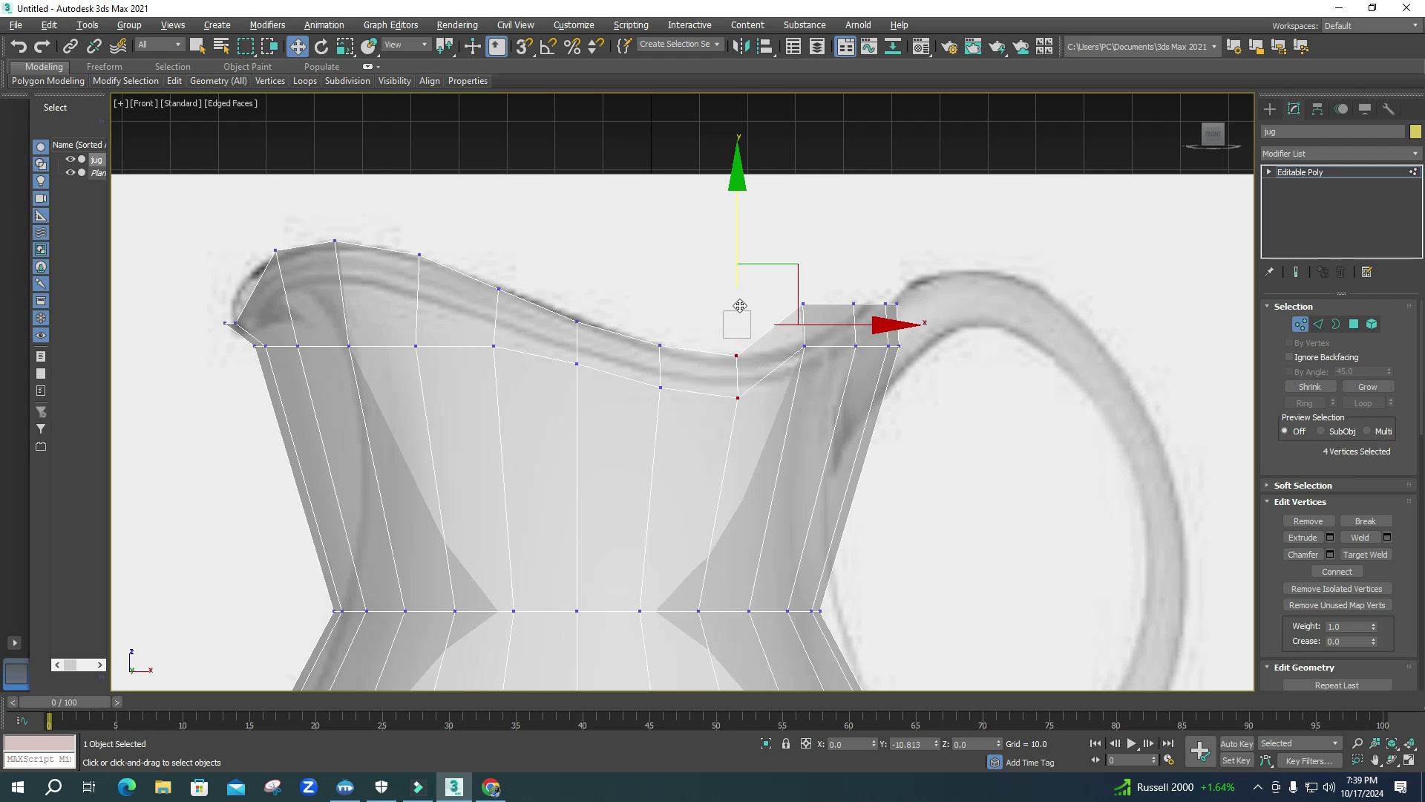
# - Lower the two rim vertex columns near the handle and slightly raise the outermost ones to follow the rim's upward curve
pyautogui.moveTo(785, 242); pyautogui.dragTo(819, 377)
pyautogui.moveTo(801, 274); pyautogui.dragTo(872, 369)
pyautogui.click(883, 263)
pyautogui.moveTo(859, 271); pyautogui.dragTo(879, 355)
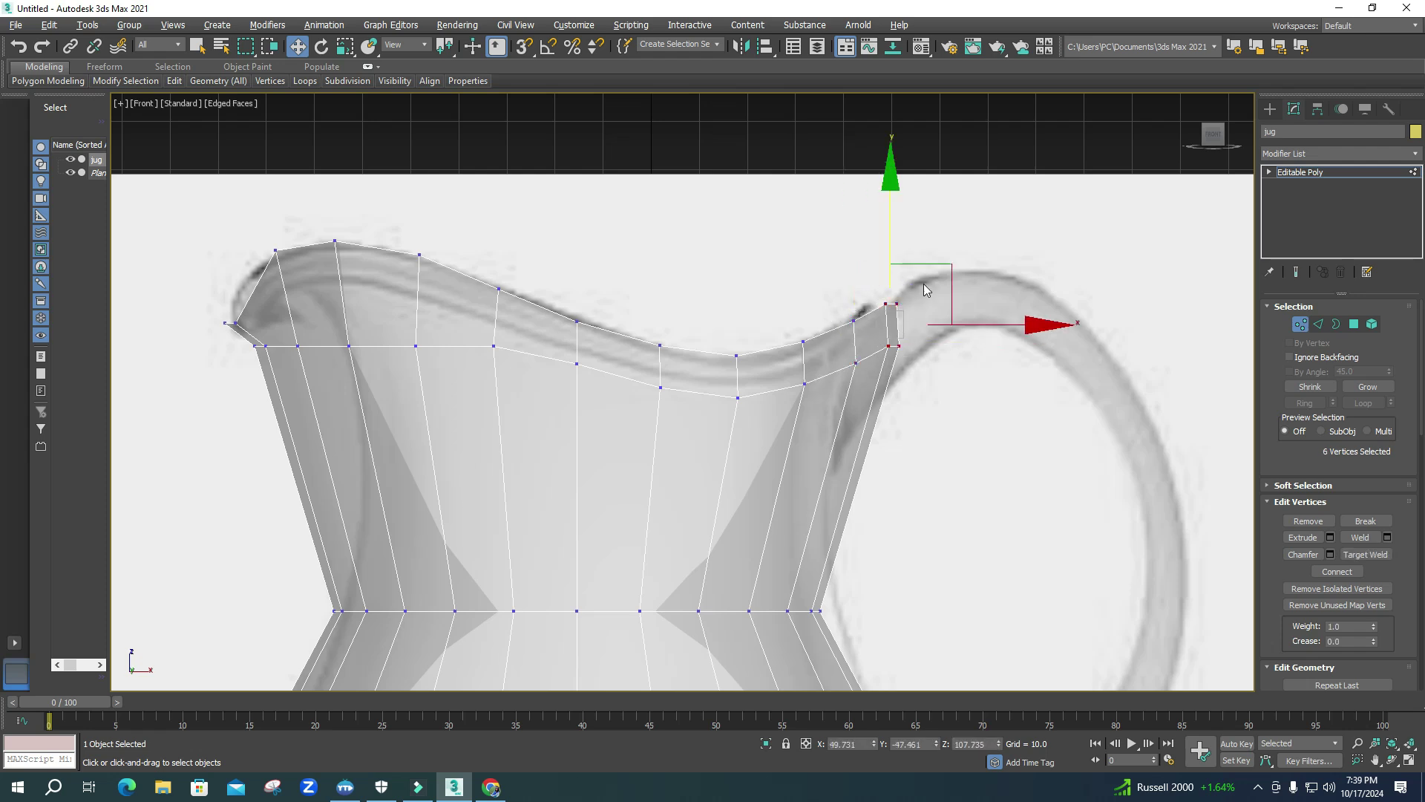
pyautogui.moveTo(944, 264); pyautogui.dragTo(889, 259)
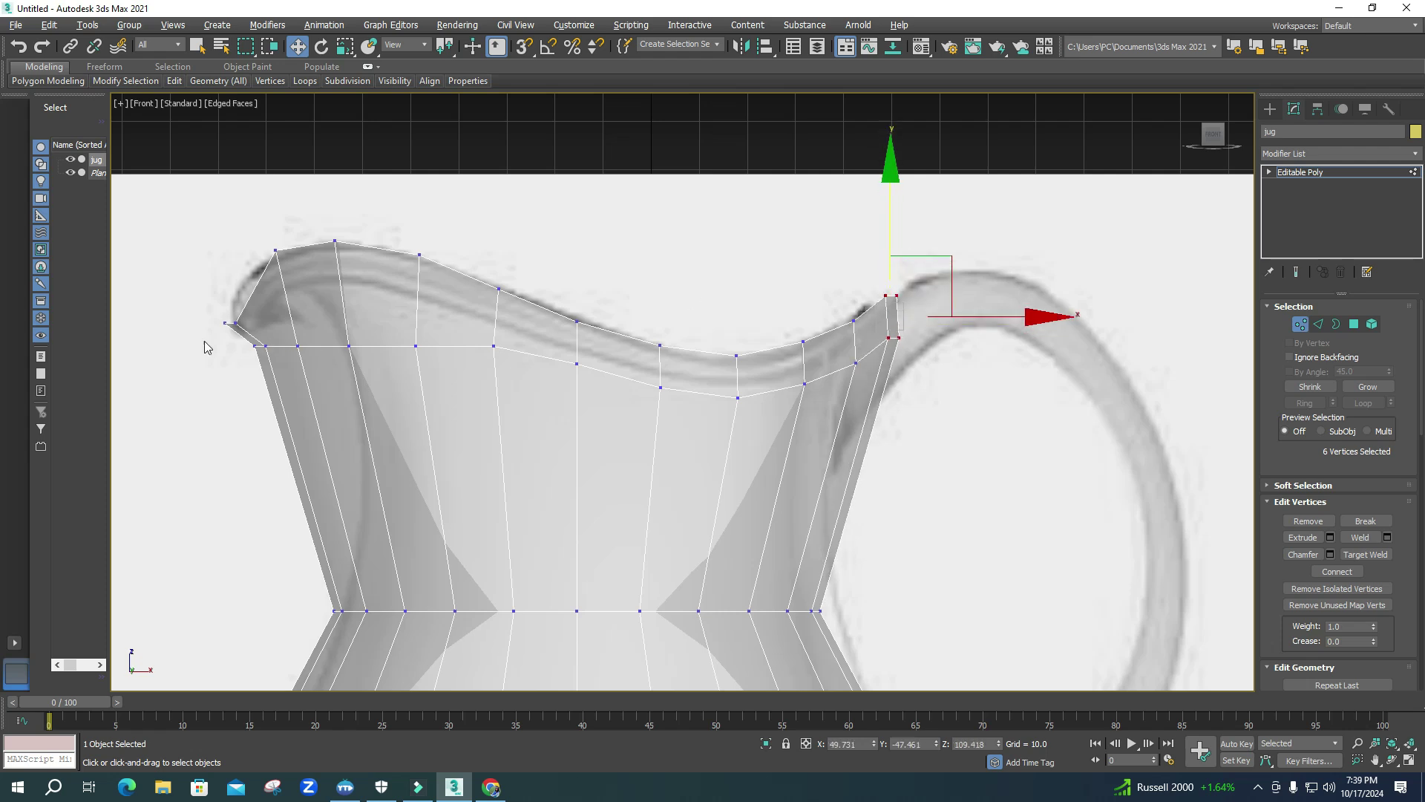
# - Raise the foremost spout vertices onto the outline and bring the single tip vertex back down to the lip's end
pyautogui.moveTo(244, 329); pyautogui.dragTo(245, 332)
pyautogui.moveTo(231, 254)
pyautogui.mouseDown()
pyautogui.moveTo(223, 224)
pyautogui.moveTo(222, 279)
pyautogui.mouseUp()
pyautogui.click(225, 283)
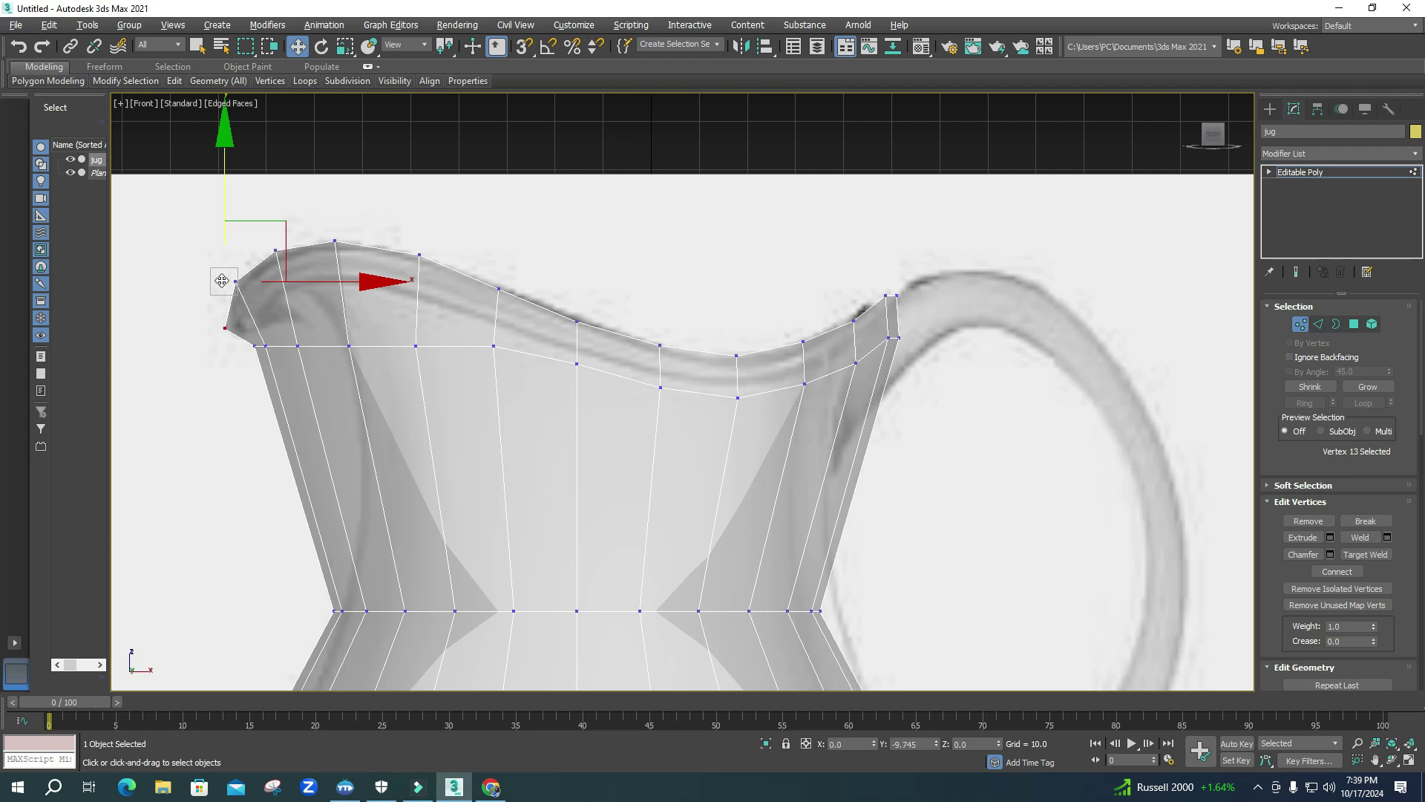
# - Raise the second-row vertices beneath the spout and behind it, column by column, so the row follows the rim's curve
pyautogui.click(283, 390)
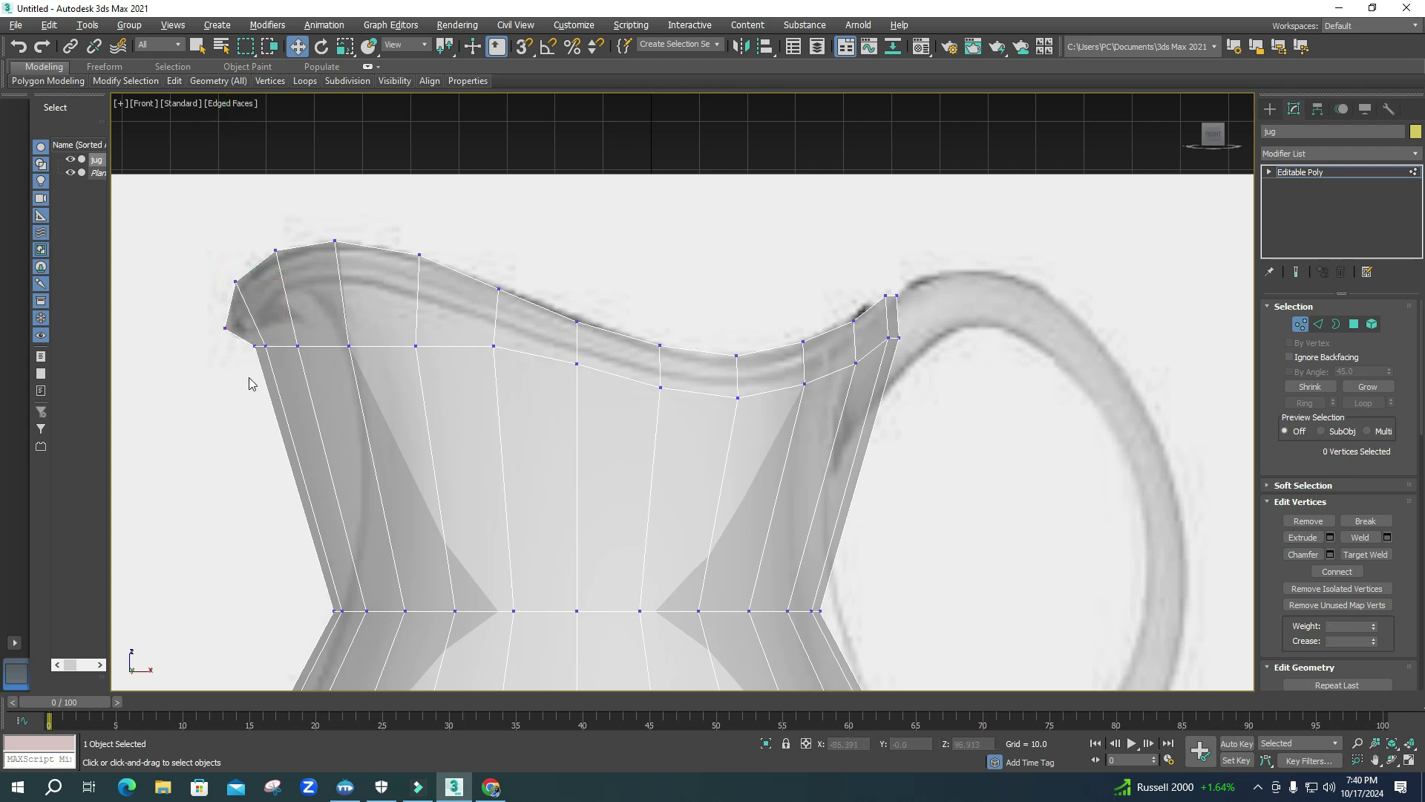
pyautogui.moveTo(274, 333)
pyautogui.mouseDown()
pyautogui.moveTo(247, 321)
pyautogui.moveTo(272, 354)
pyautogui.mouseUp()
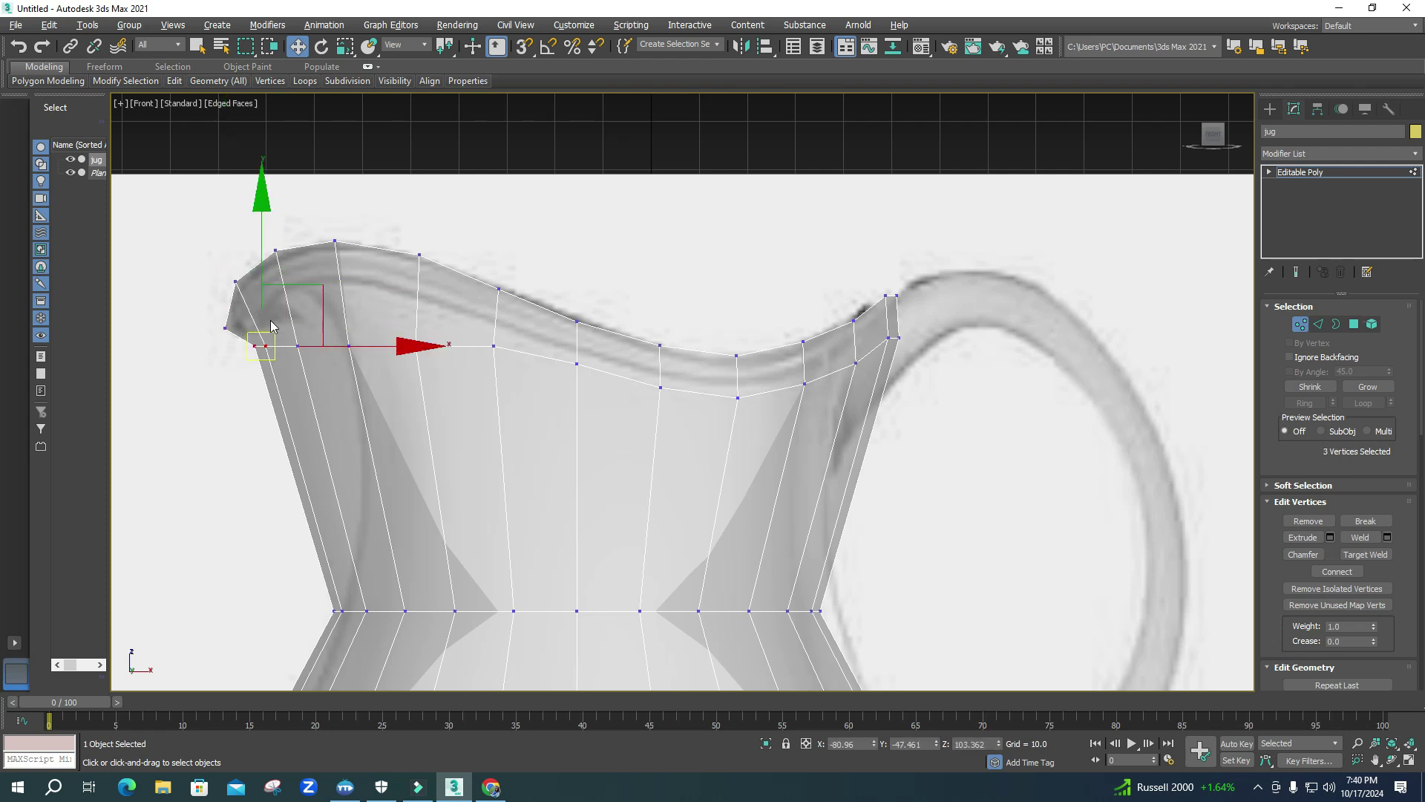
pyautogui.moveTo(263, 288); pyautogui.dragTo(264, 274)
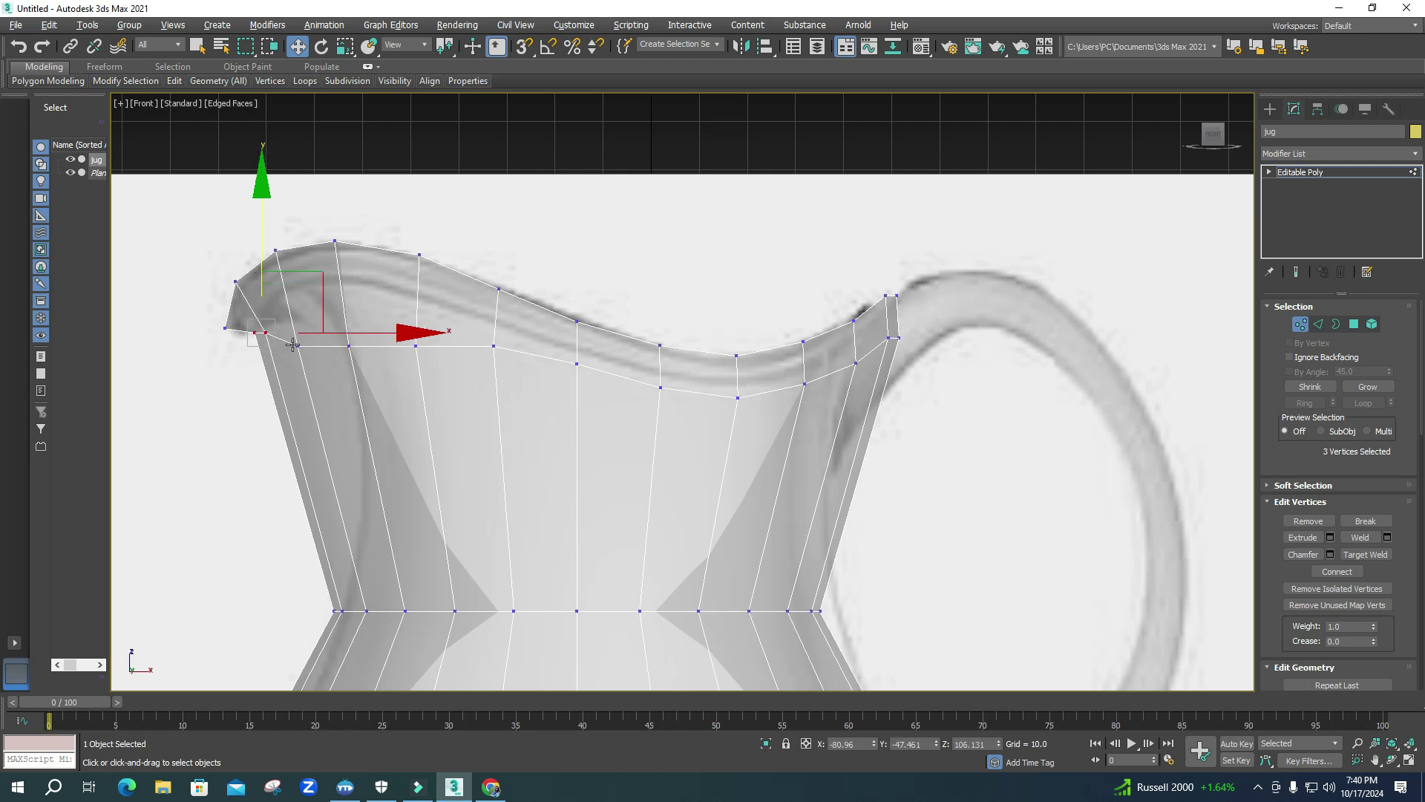
pyautogui.moveTo(308, 325); pyautogui.dragTo(283, 221)
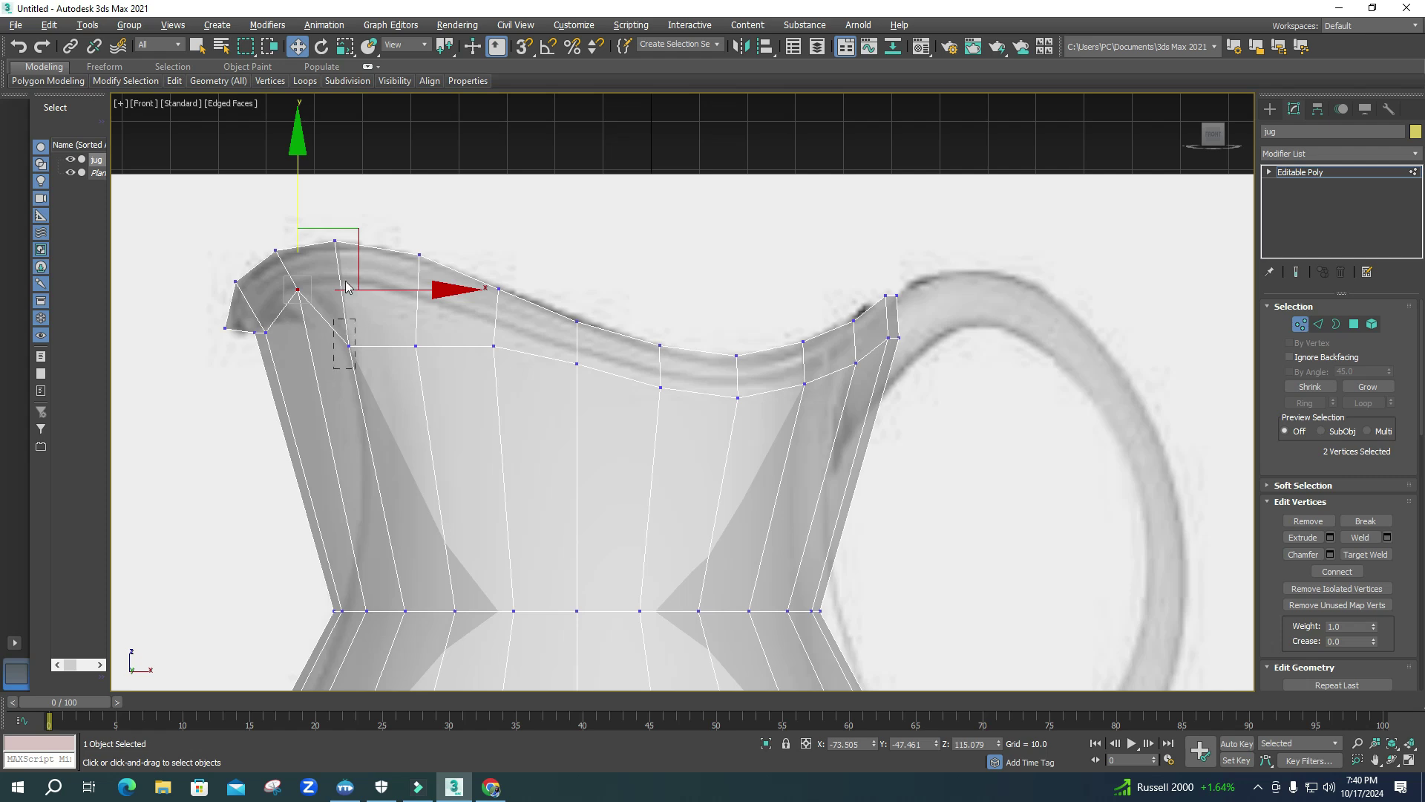
pyautogui.moveTo(345, 260); pyautogui.dragTo(339, 220)
pyautogui.moveTo(432, 369); pyautogui.dragTo(403, 328)
pyautogui.moveTo(415, 266); pyautogui.dragTo(409, 215)
pyautogui.moveTo(466, 319); pyautogui.dragTo(506, 379)
pyautogui.moveTo(489, 298); pyautogui.dragTo(489, 277)
pyautogui.click(818, 433)
pyautogui.scroll(-8, 790, 469)
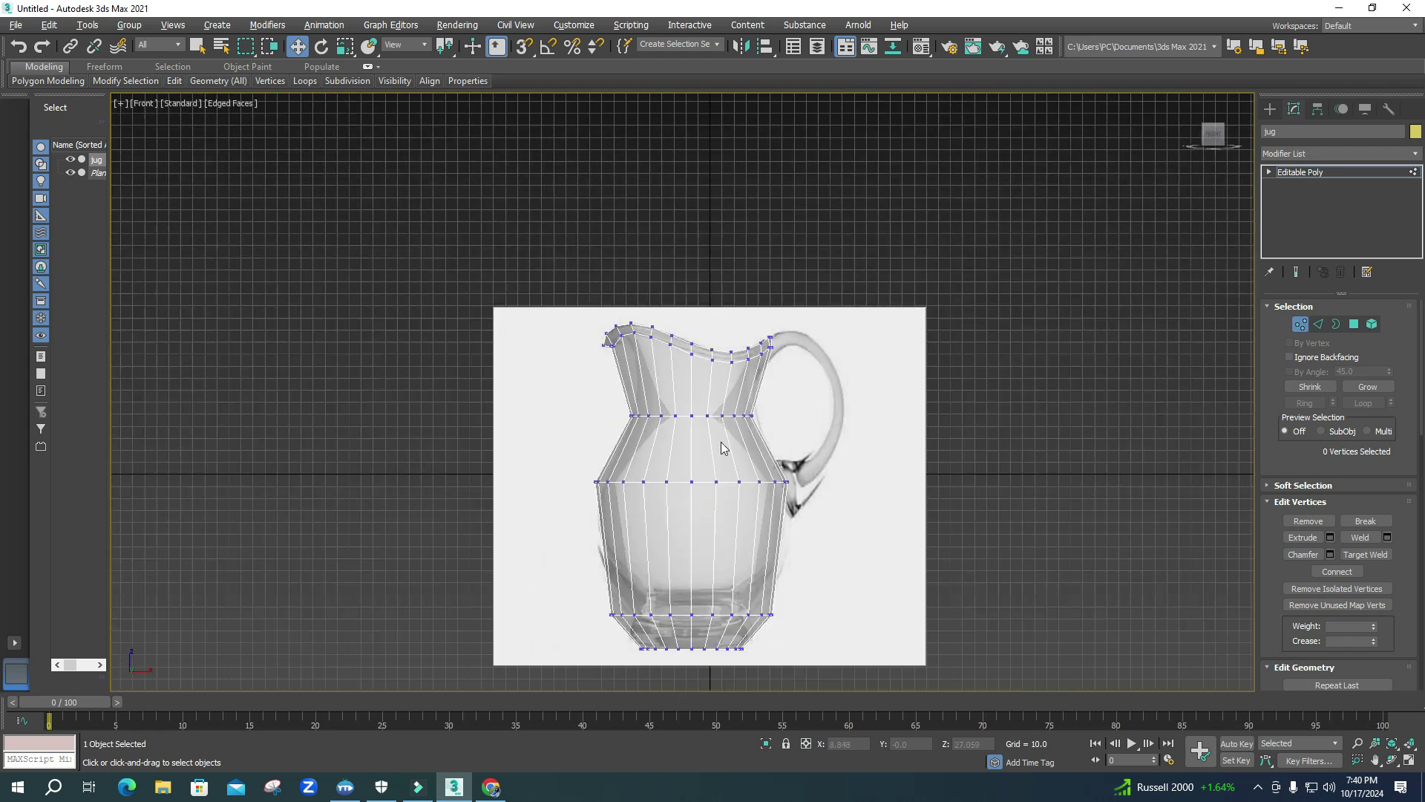
# - Chamfer the edge loop around the jug's widest part by 22.291 with 2 segments, and clear the edge selection
pyautogui.scroll(6, 720, 445)
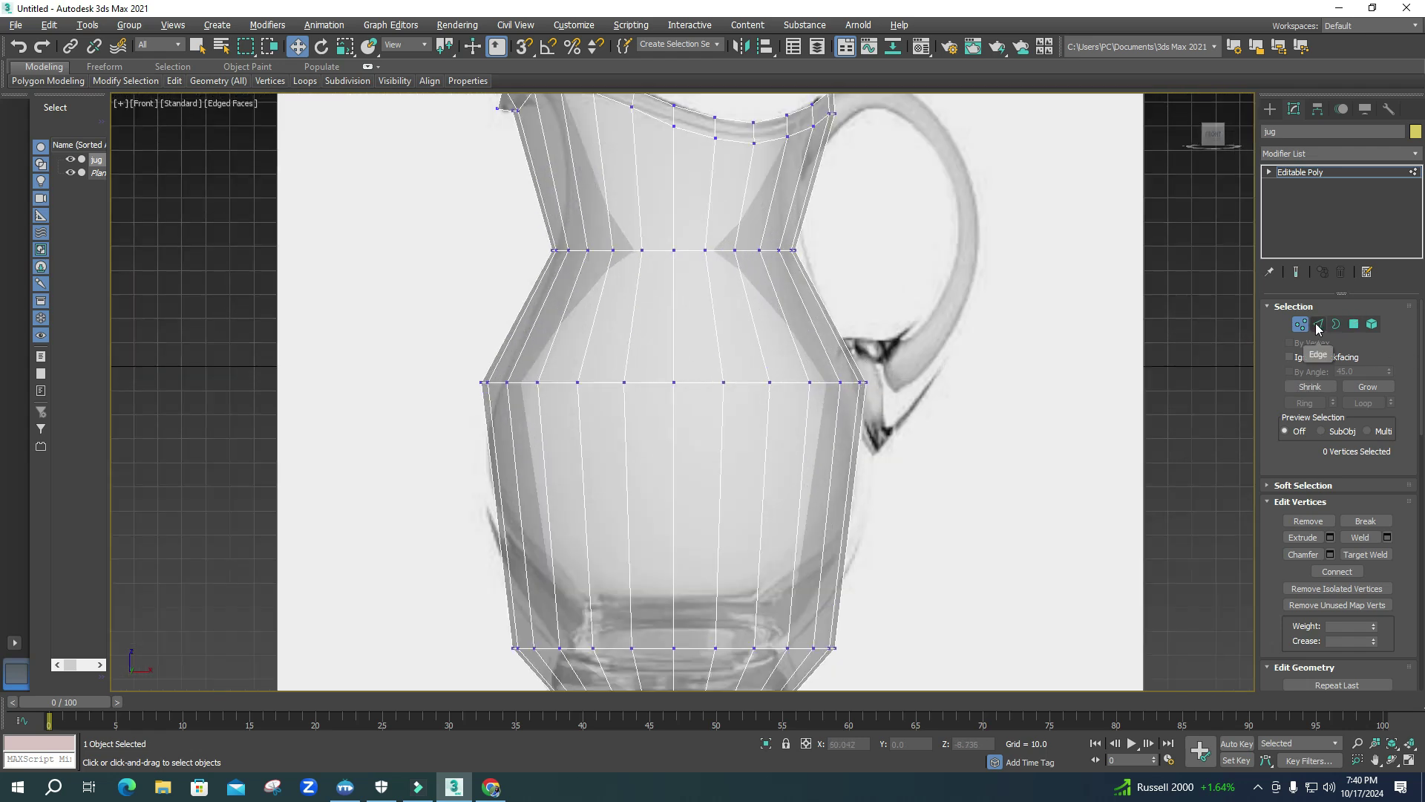
pyautogui.click(1318, 329)
pyautogui.doubleClick(790, 382)
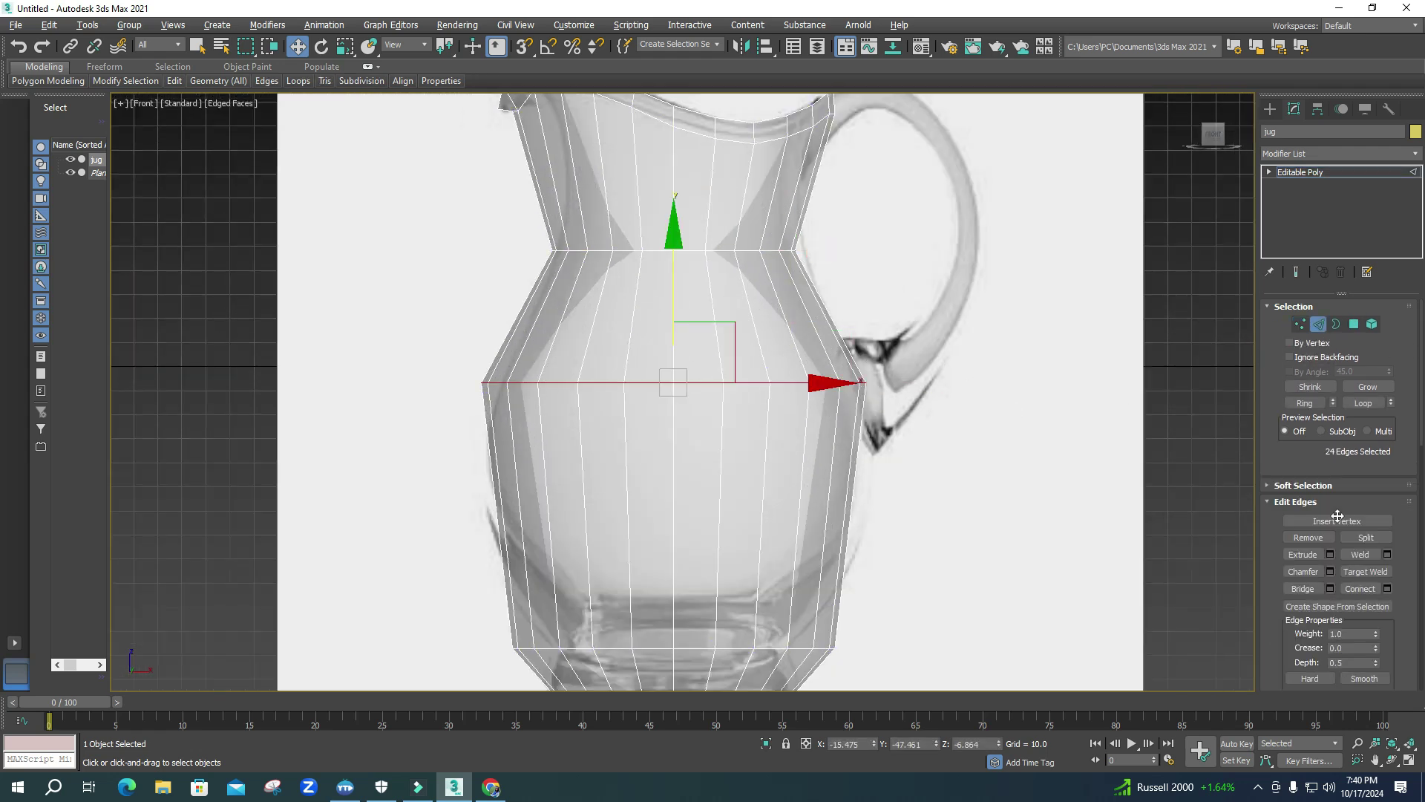
pyautogui.click(1329, 571)
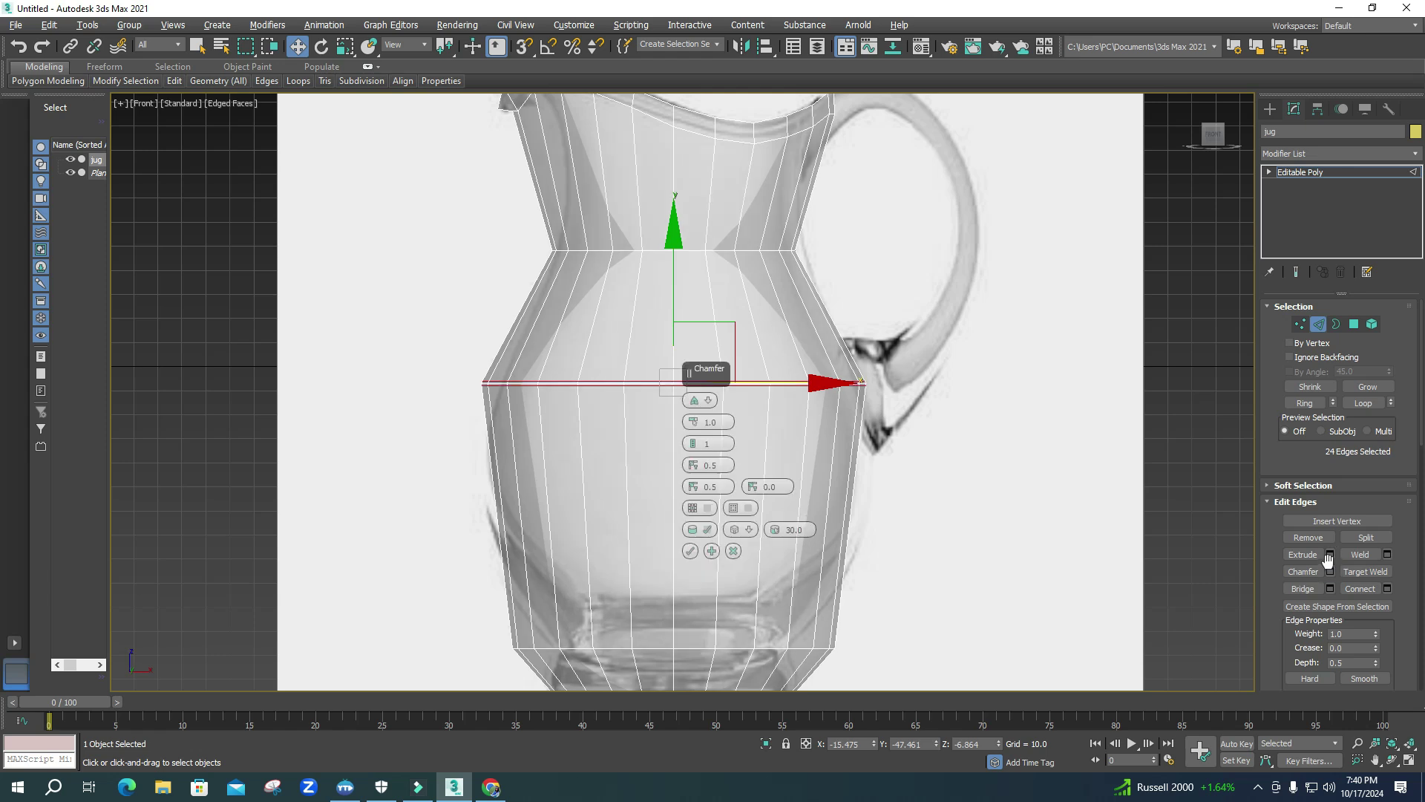
pyautogui.moveTo(695, 413); pyautogui.dragTo(696, 365)
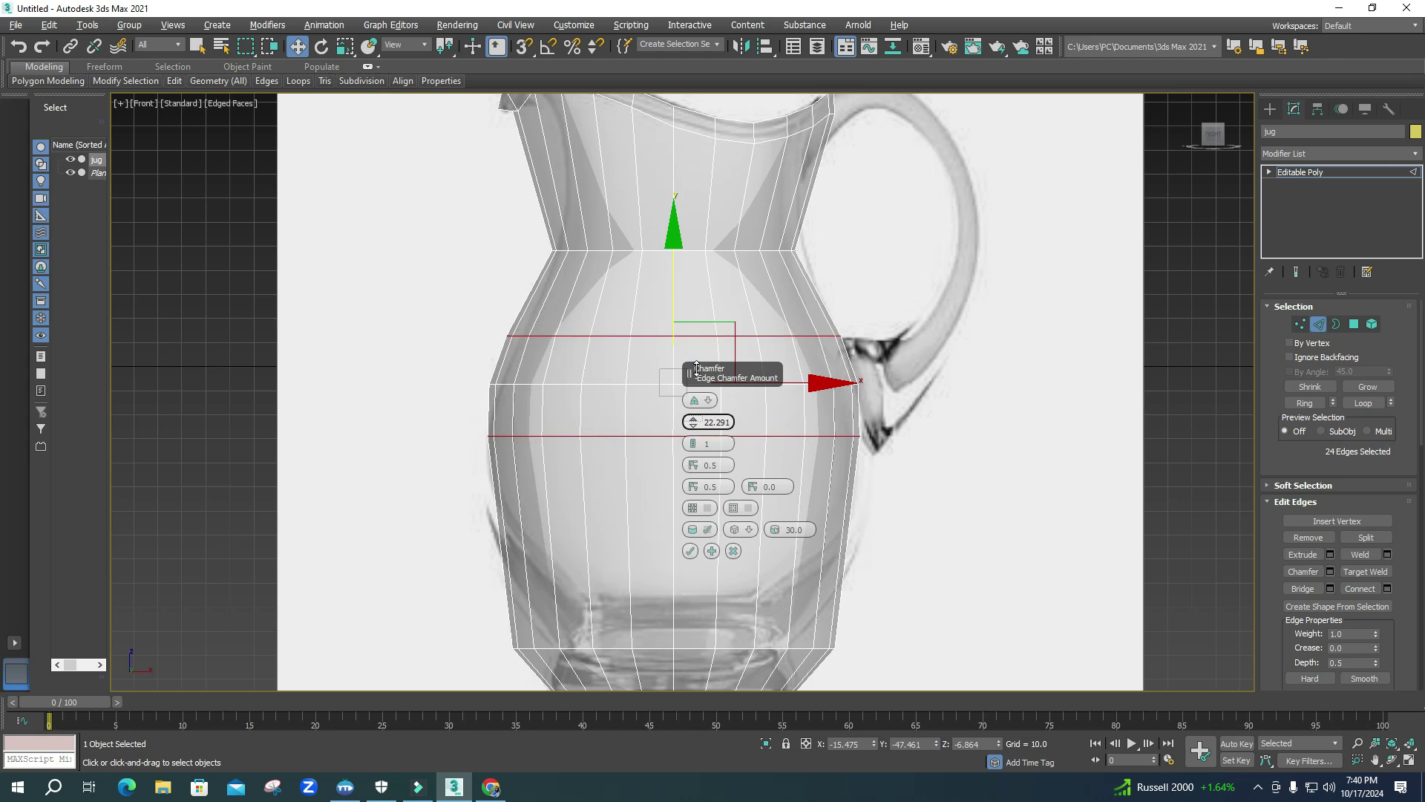
pyautogui.click(694, 443)
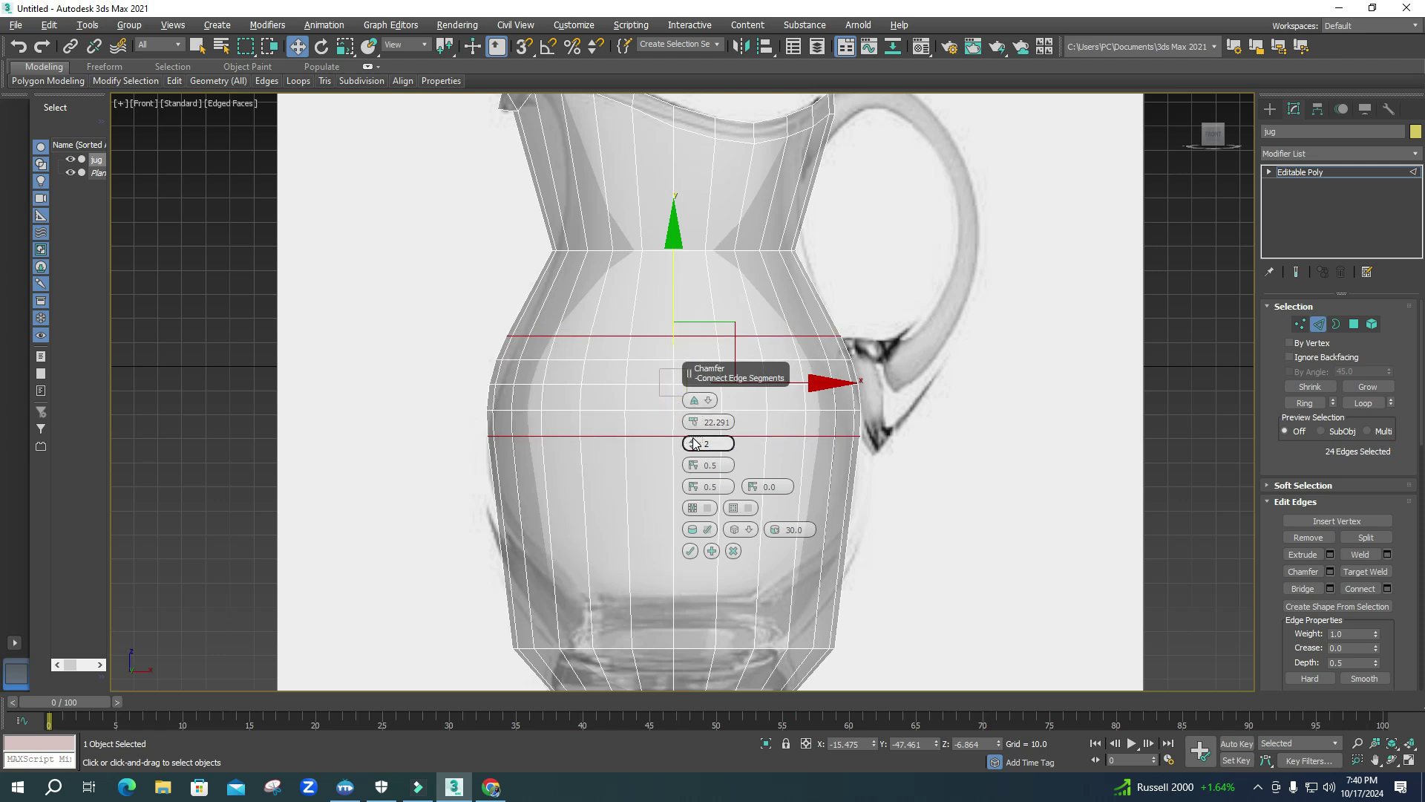
pyautogui.click(689, 550)
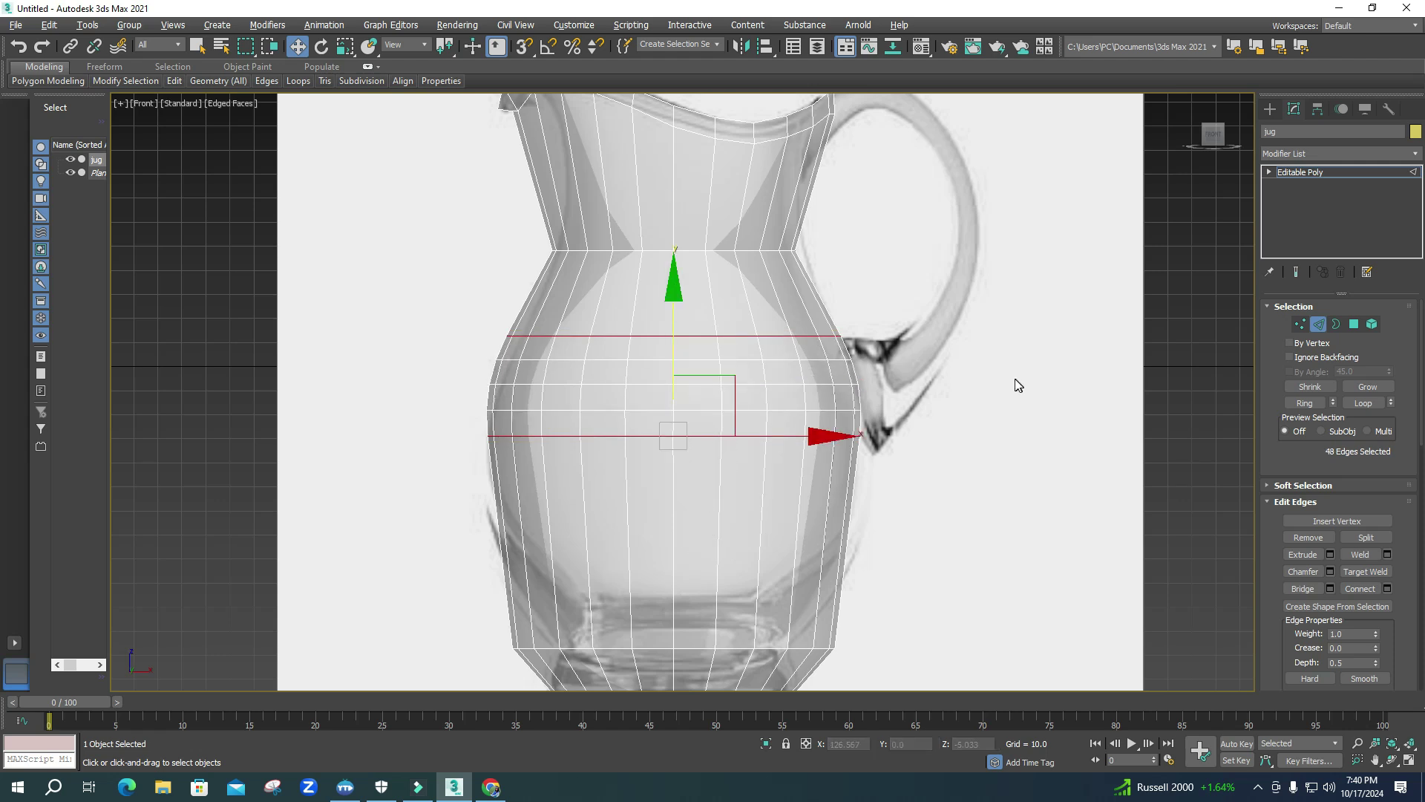
pyautogui.hotkey('ctrl', 'd')
# - Connect the vertical edges between rim and neck with a new loop and scale it inward to the photo's neck outline
pyautogui.moveTo(675, 244); pyautogui.dragTo(677, 286, button='middle')
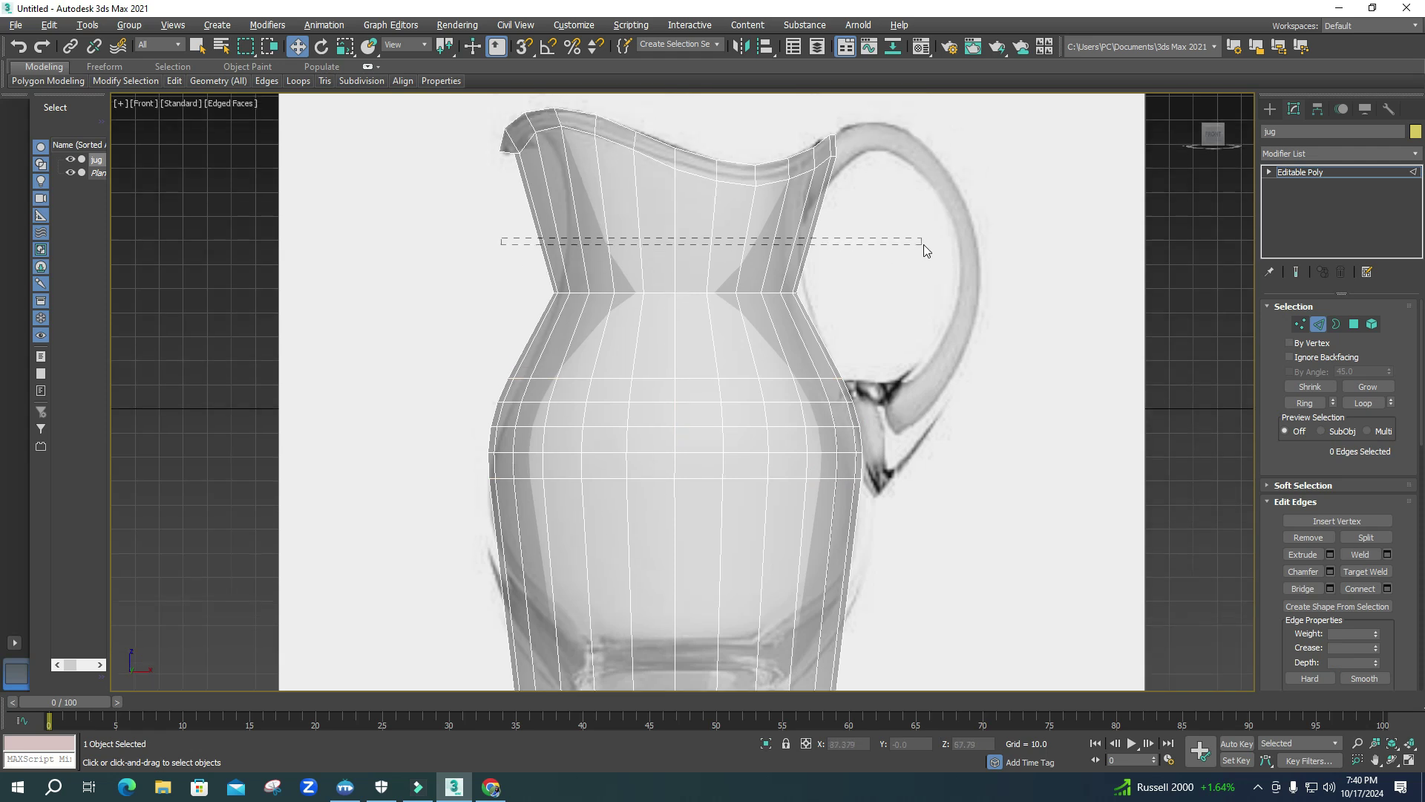
pyautogui.moveTo(923, 245); pyautogui.dragTo(924, 245)
pyautogui.rightClick(764, 249)
pyautogui.click(742, 299)
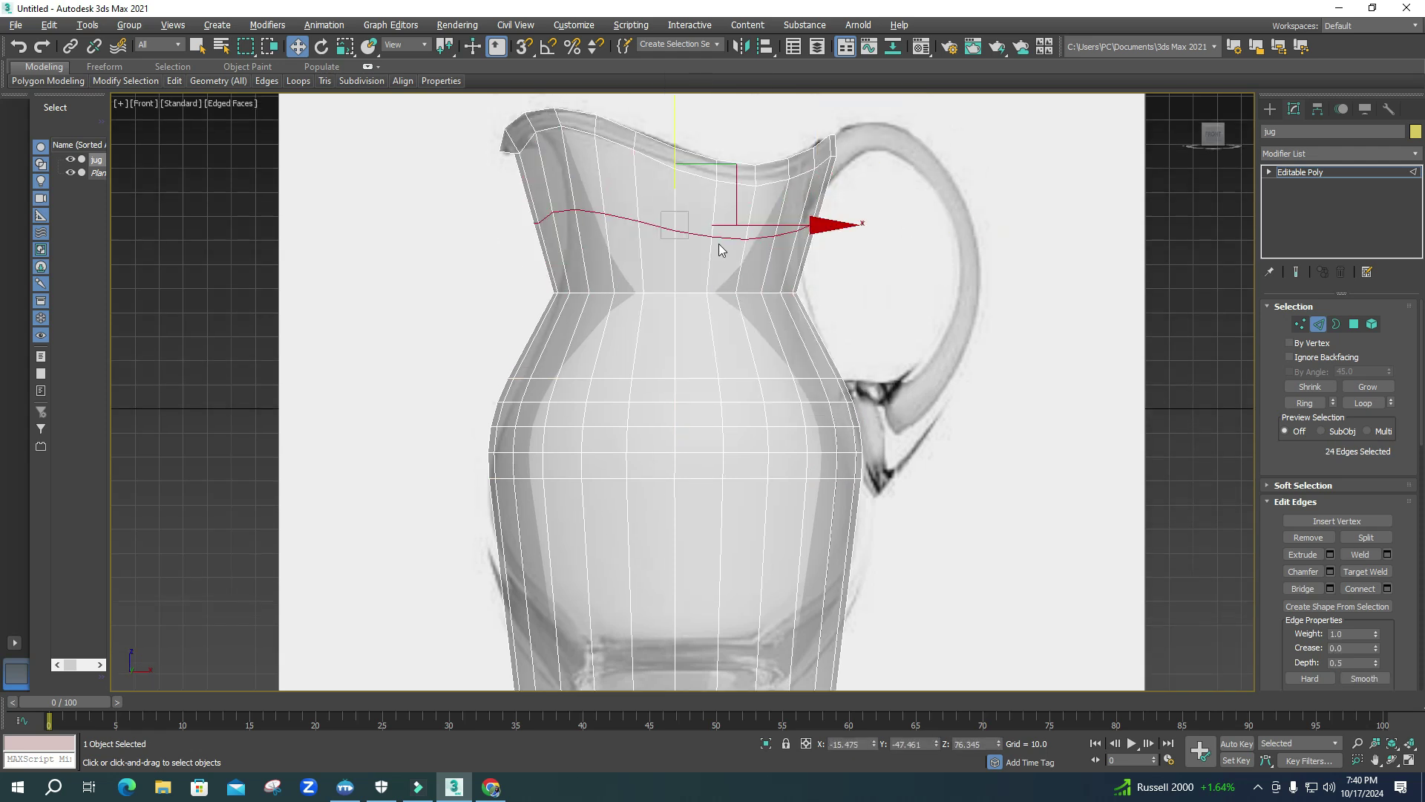
pyautogui.press('r')
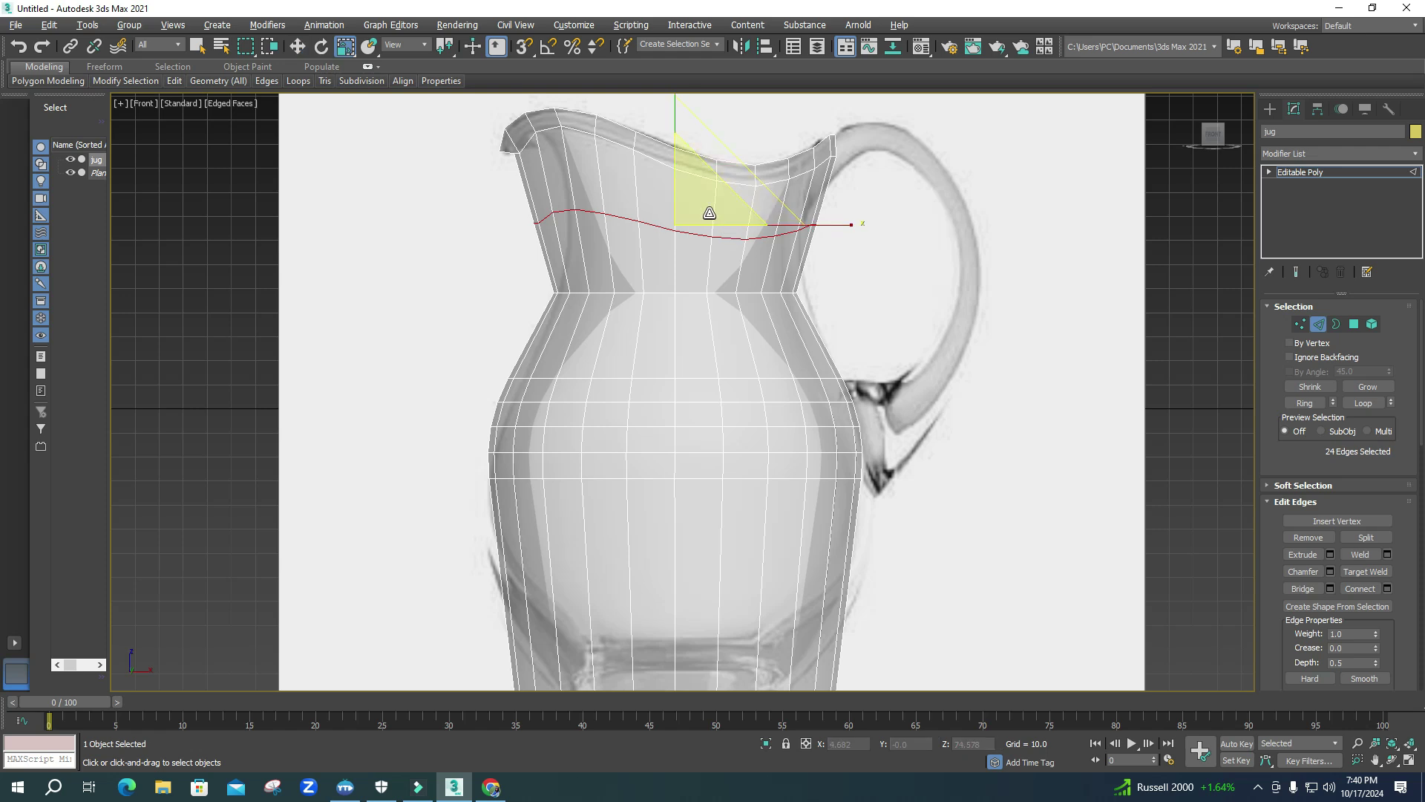
pyautogui.moveTo(710, 215); pyautogui.dragTo(712, 225)
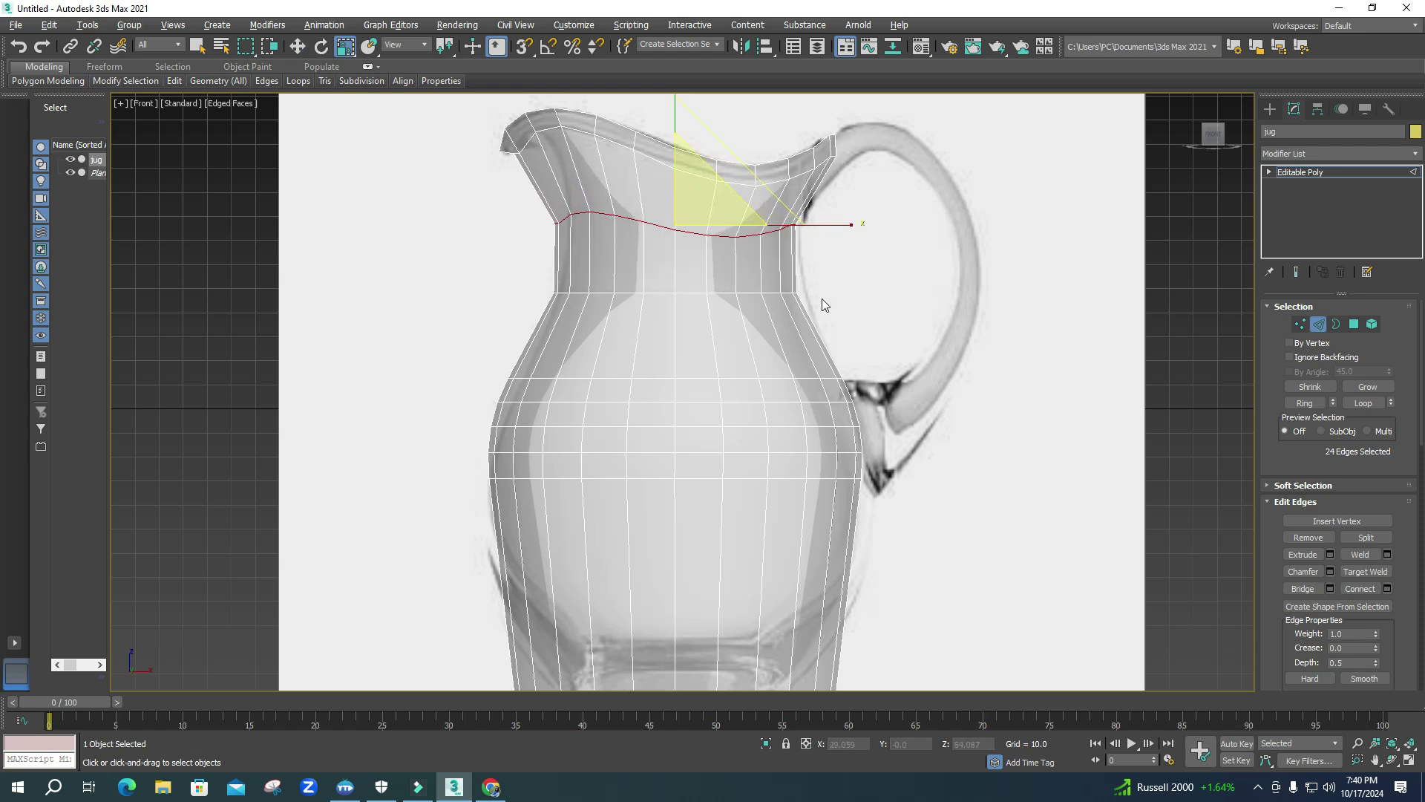
# - Connect the lower body's vertical edges with a new loop and scale it slightly outward to match the photo's outline
pyautogui.scroll(-4, 821, 302)
pyautogui.scroll(4, 750, 357)
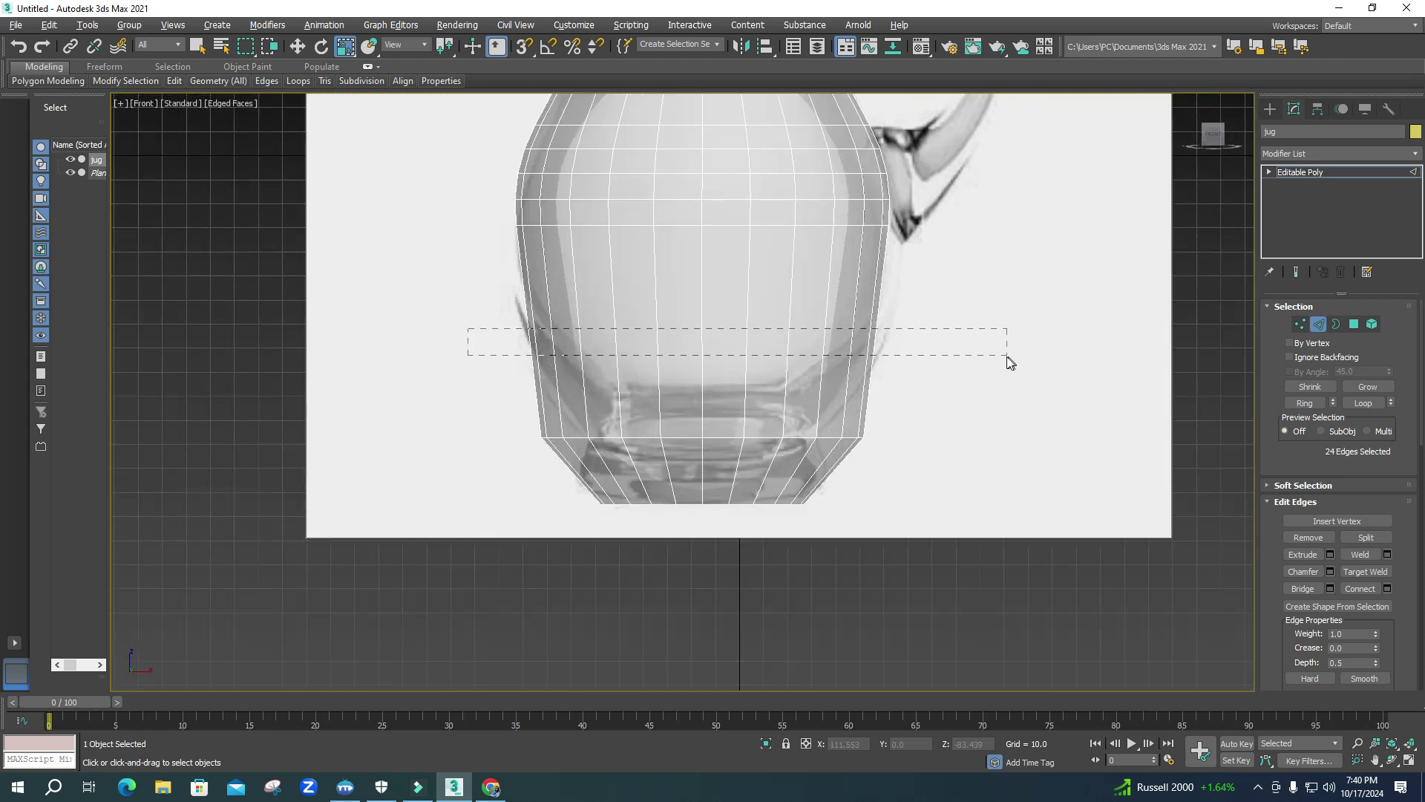
pyautogui.moveTo(1011, 362); pyautogui.dragTo(1010, 362)
pyautogui.rightClick(780, 341)
pyautogui.click(753, 394)
pyautogui.moveTo(725, 325); pyautogui.dragTo(729, 321)
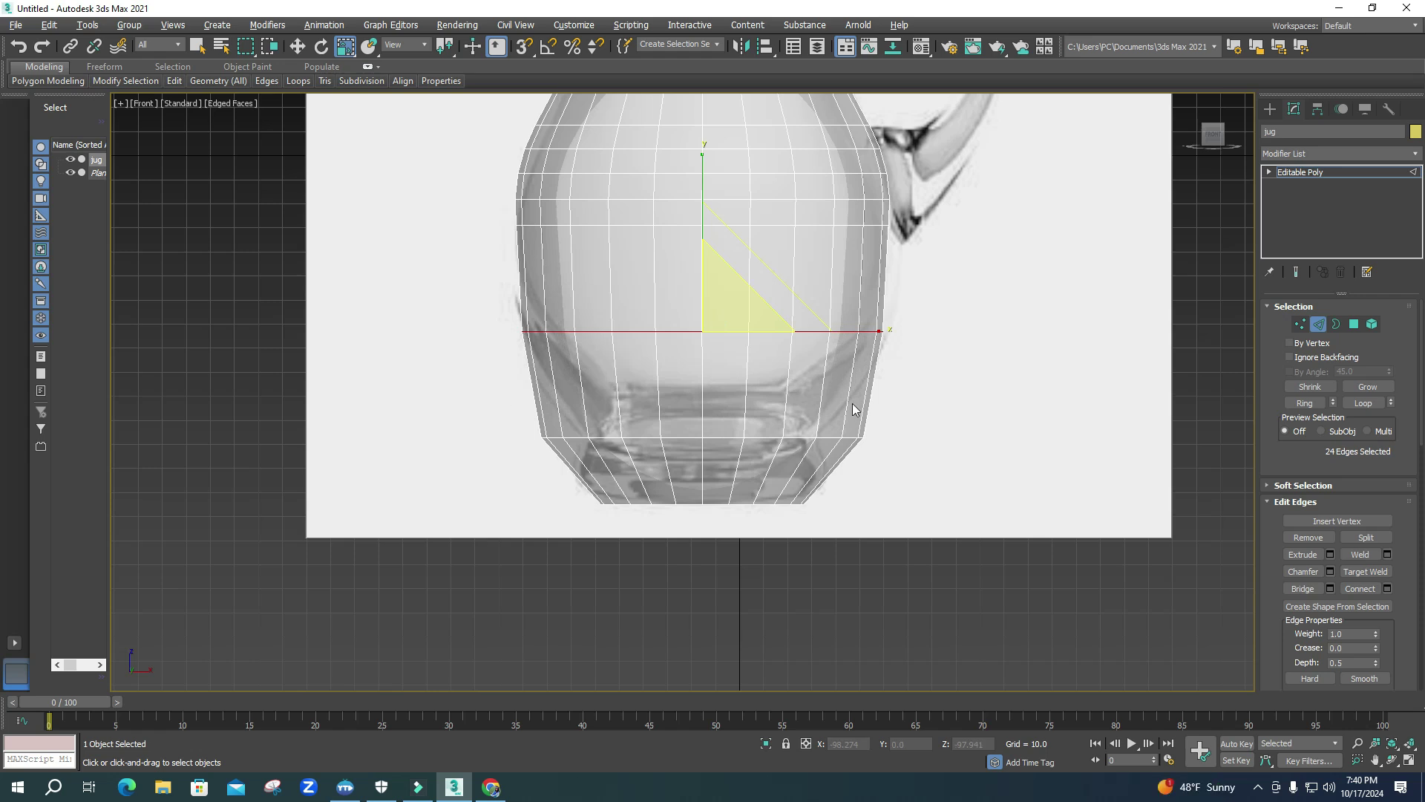
# - Add another edge loop between the new lower-body loop and the base, and scale it to 90%
pyautogui.moveTo(957, 387); pyautogui.dragTo(957, 386)
pyautogui.rightClick(780, 384)
pyautogui.click(752, 436)
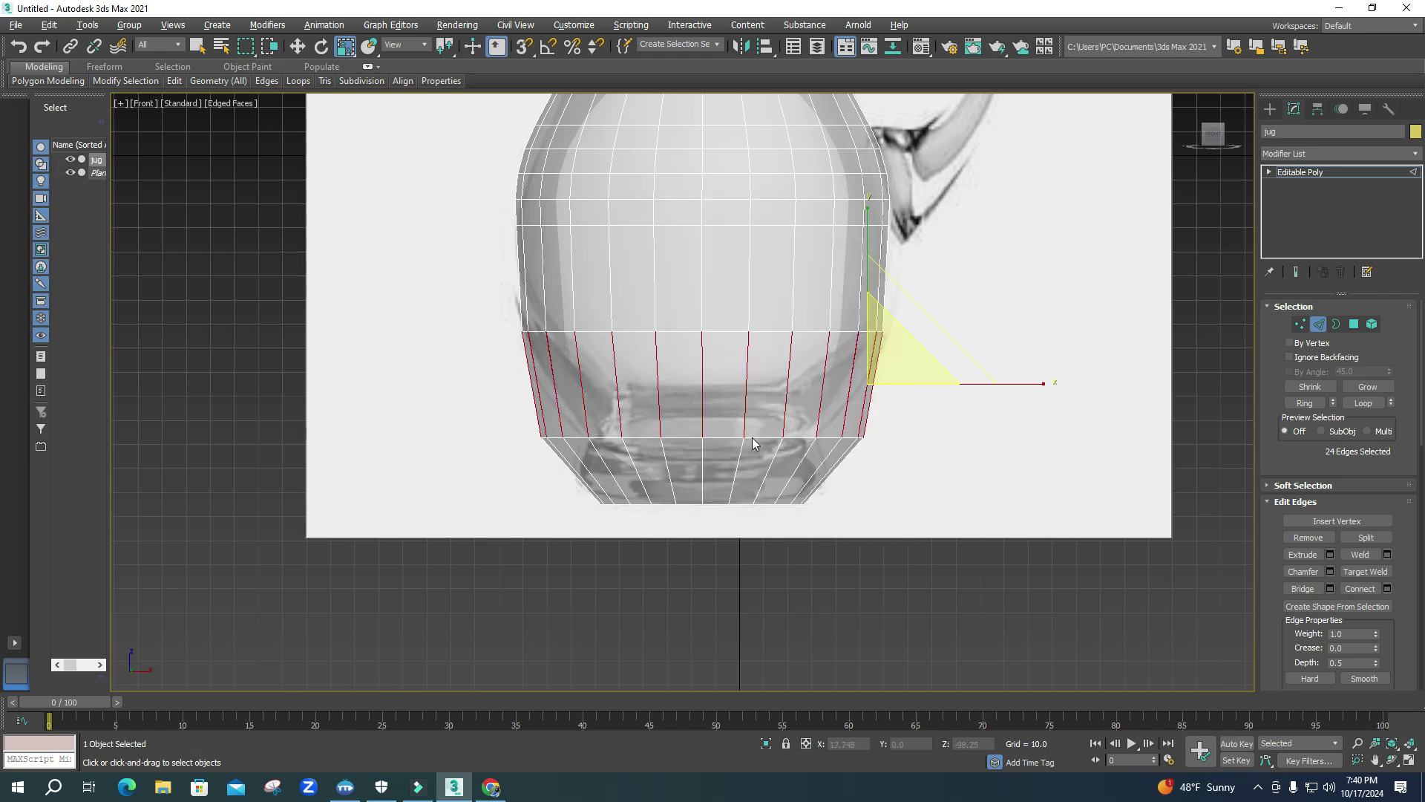
pyautogui.moveTo(733, 364); pyautogui.dragTo(732, 370)
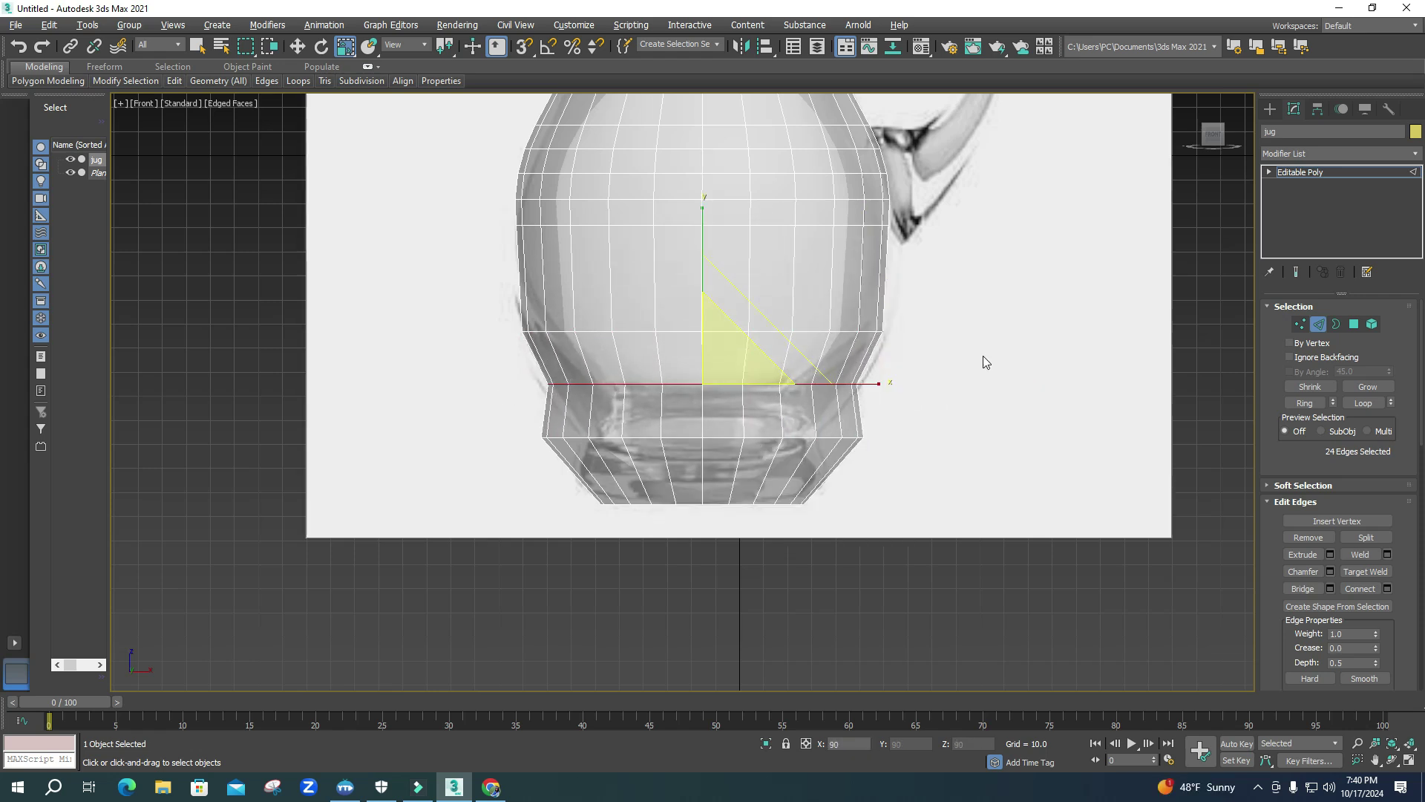
# - Scale the vertex row above the base to 76% and widen the bottom vertex row to match the foot
pyautogui.click(1302, 323)
pyautogui.moveTo(916, 454); pyautogui.dragTo(916, 454)
pyautogui.moveTo(742, 420); pyautogui.dragTo(743, 440)
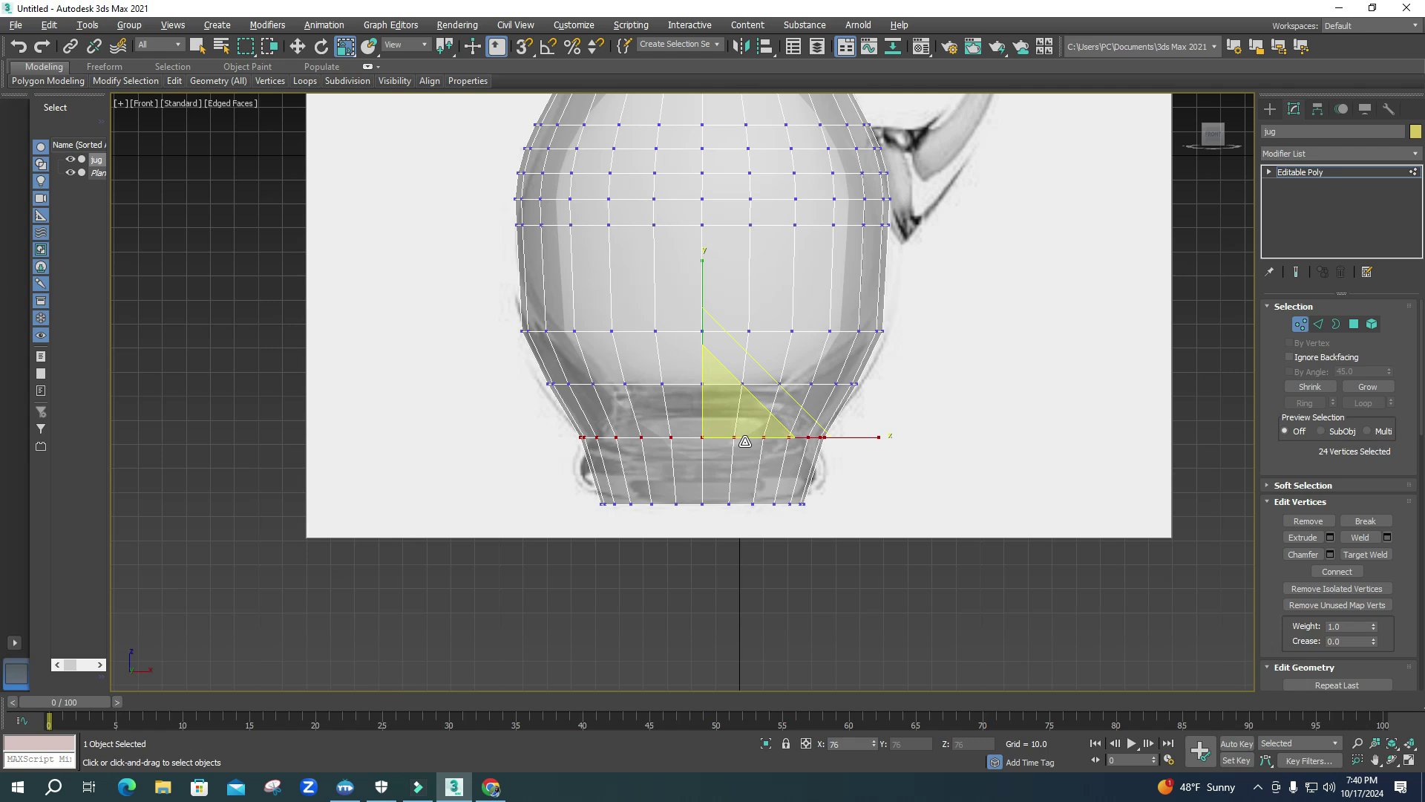
pyautogui.moveTo(846, 550); pyautogui.dragTo(847, 550)
pyautogui.moveTo(721, 484); pyautogui.dragTo(724, 460)
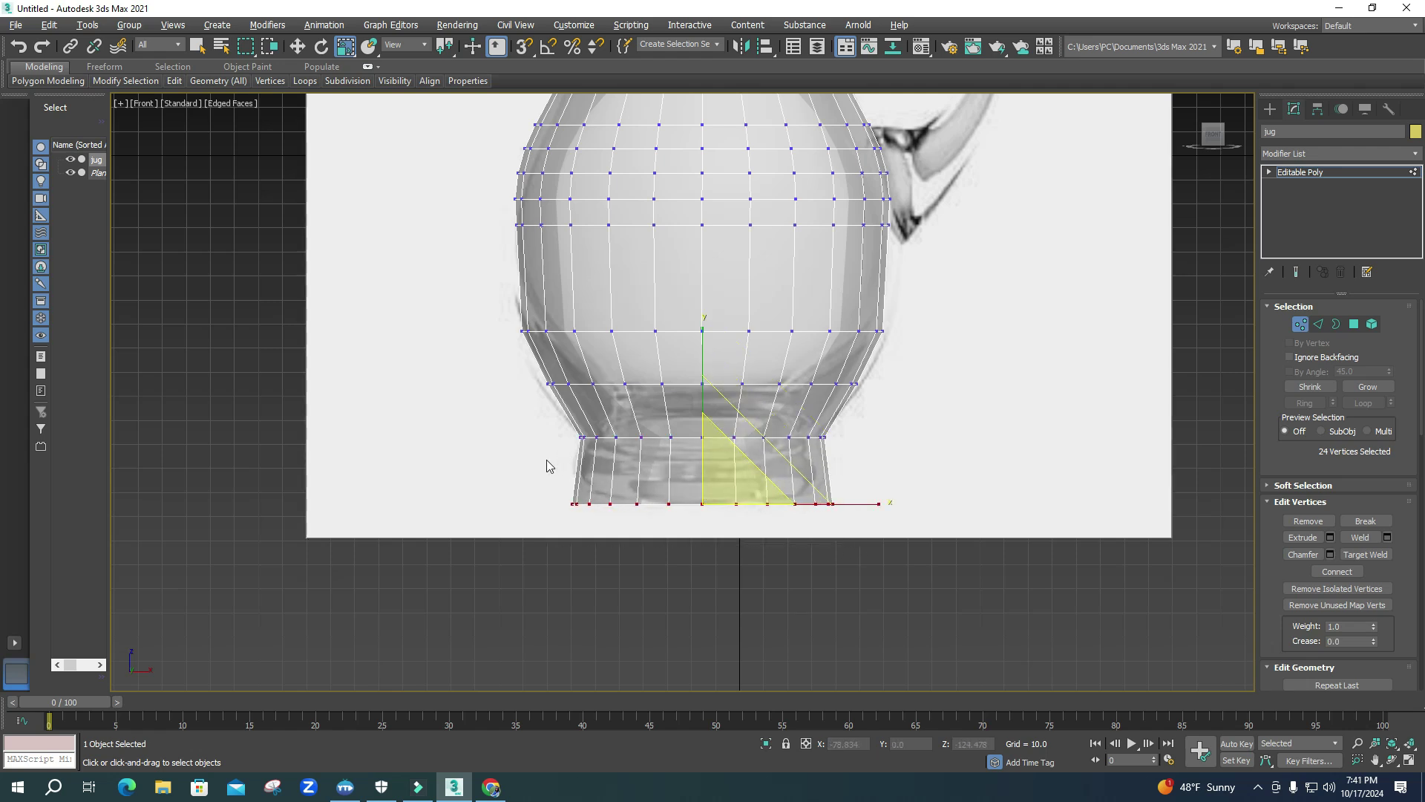
# - Raise the bottom vertex row and the row above it slightly to align with the foot in the photo
pyautogui.press('w')
pyautogui.moveTo(701, 400); pyautogui.dragTo(702, 389)
pyautogui.moveTo(856, 456); pyautogui.dragTo(857, 457)
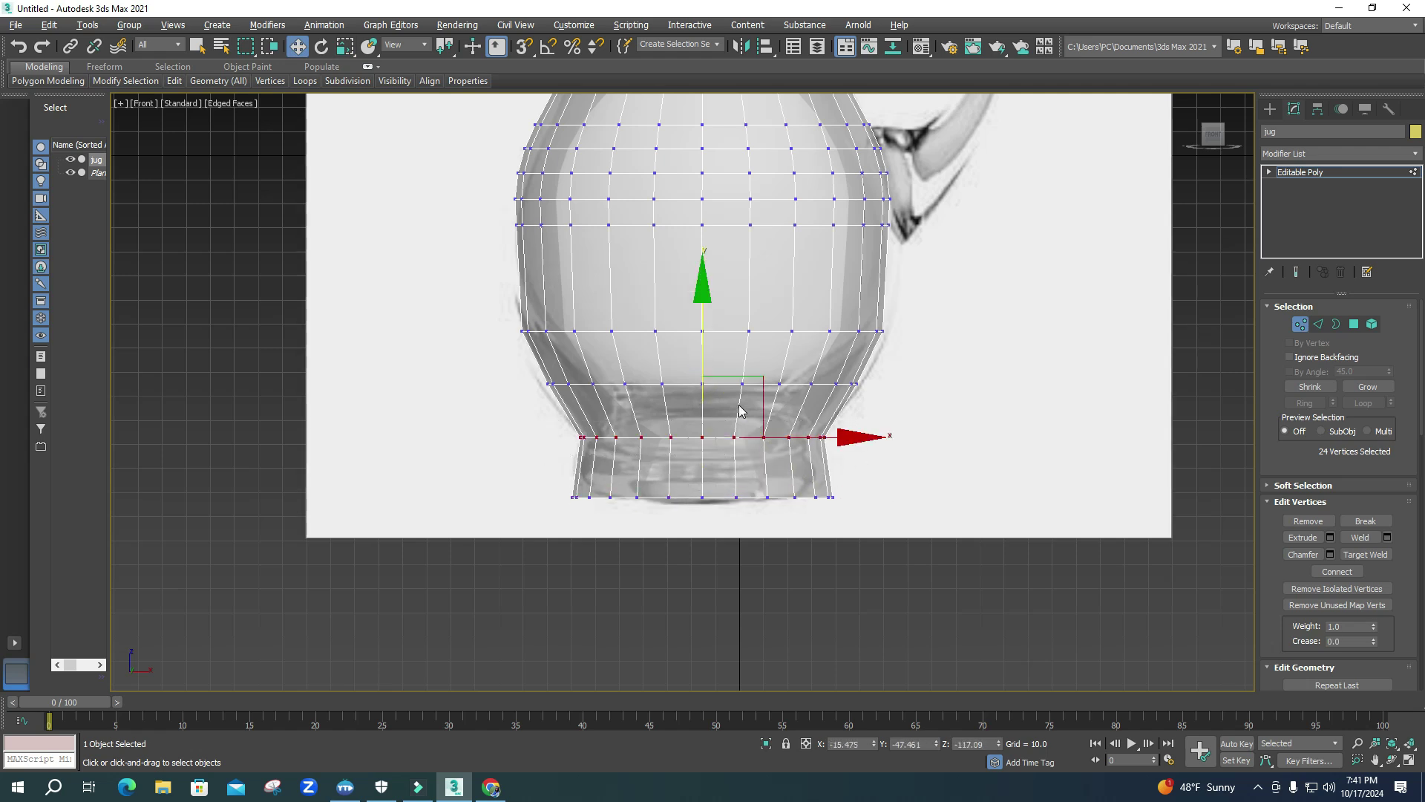
pyautogui.moveTo(702, 362); pyautogui.dragTo(702, 358)
# - Chamfer the edge loop where the body meets the foot with 2 segments, using a smaller amount than 22.291
pyautogui.click(1321, 324)
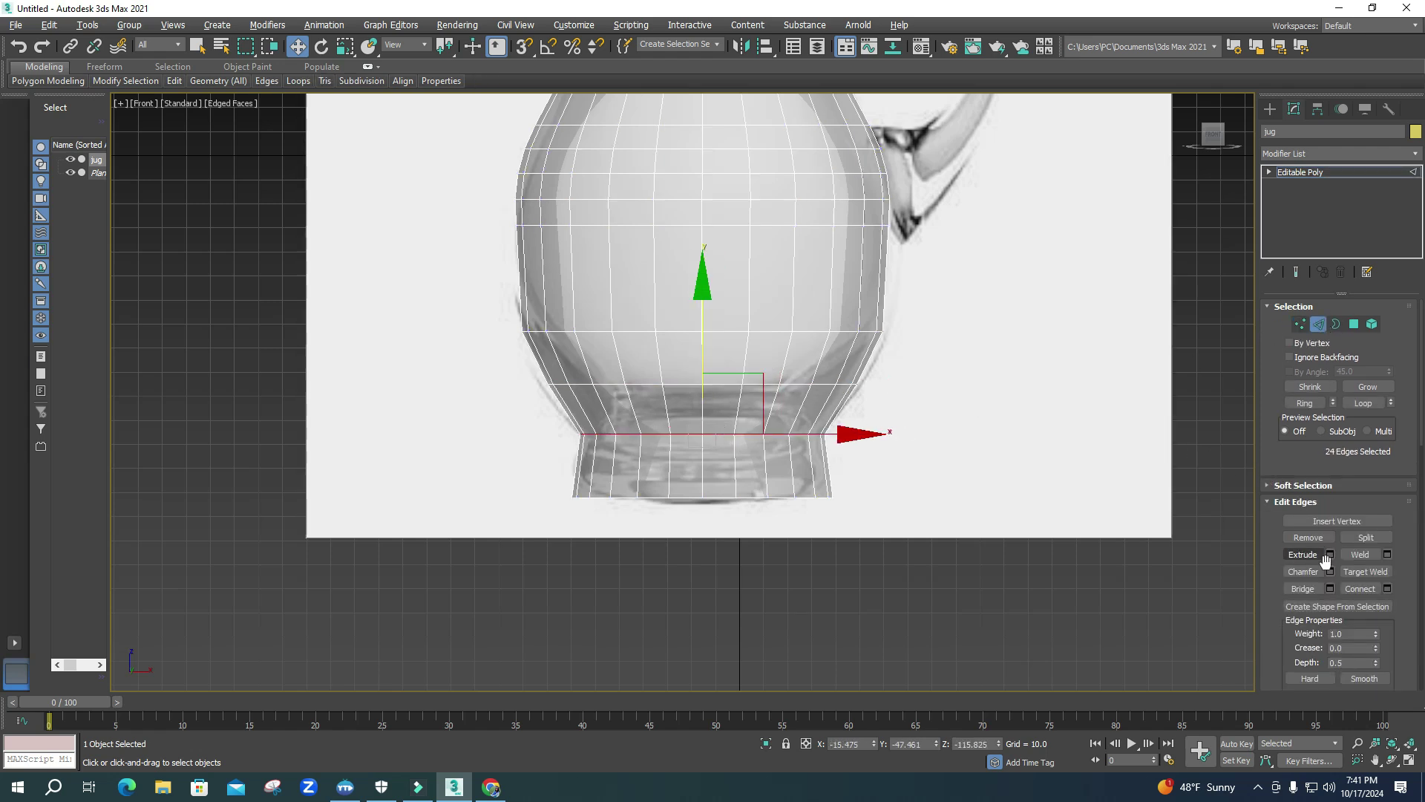
pyautogui.click(1330, 571)
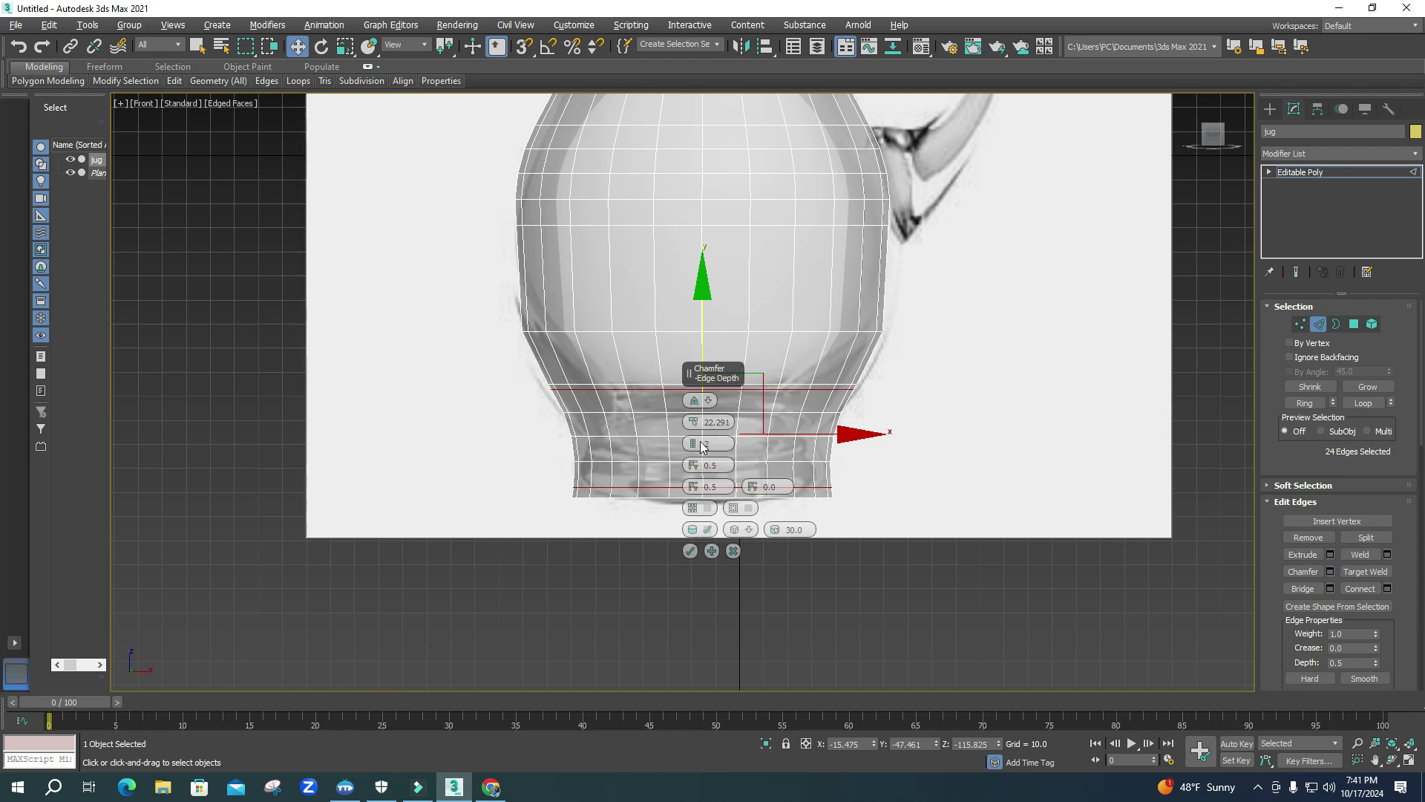
pyautogui.moveTo(697, 427); pyautogui.dragTo(668, 490)
pyautogui.click(689, 550)
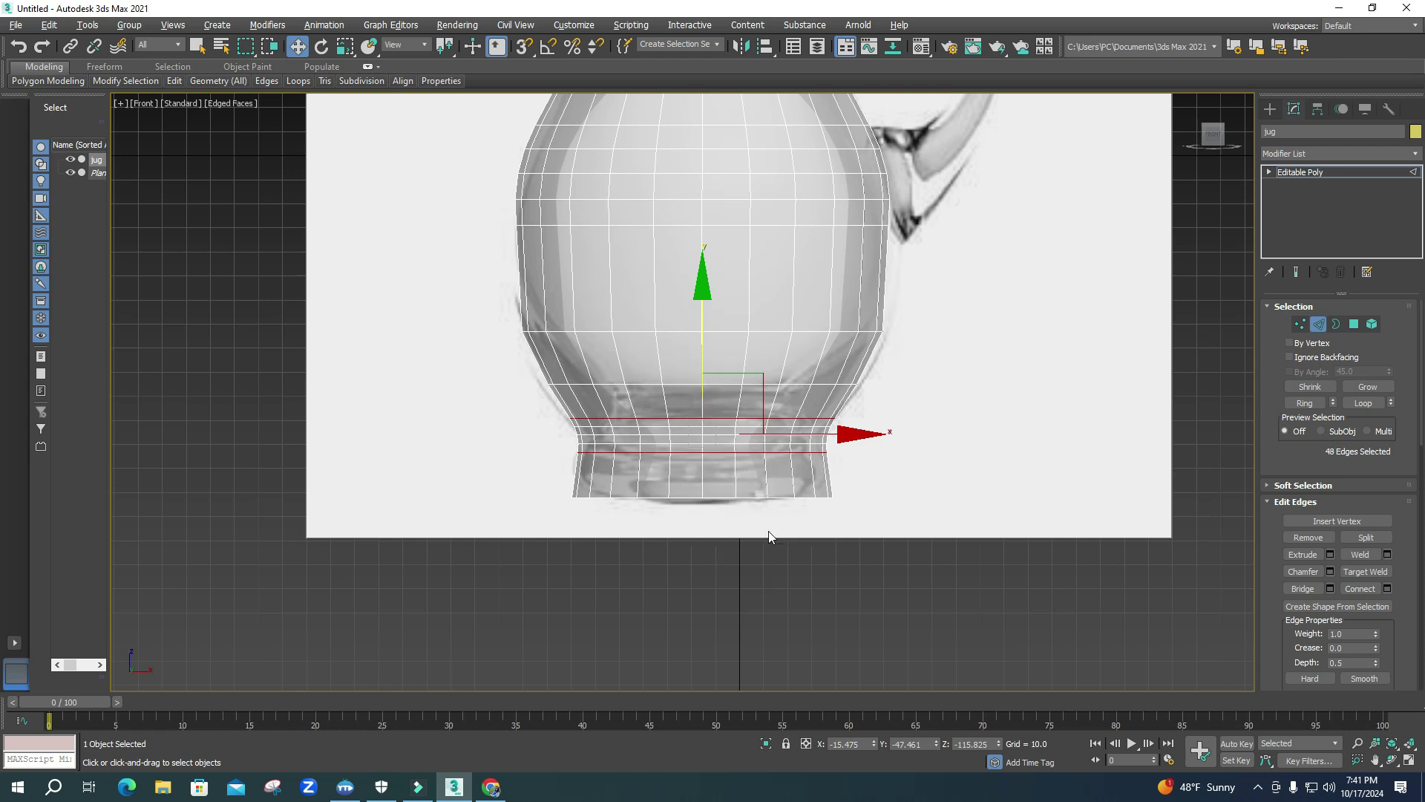
pyautogui.click(968, 573)
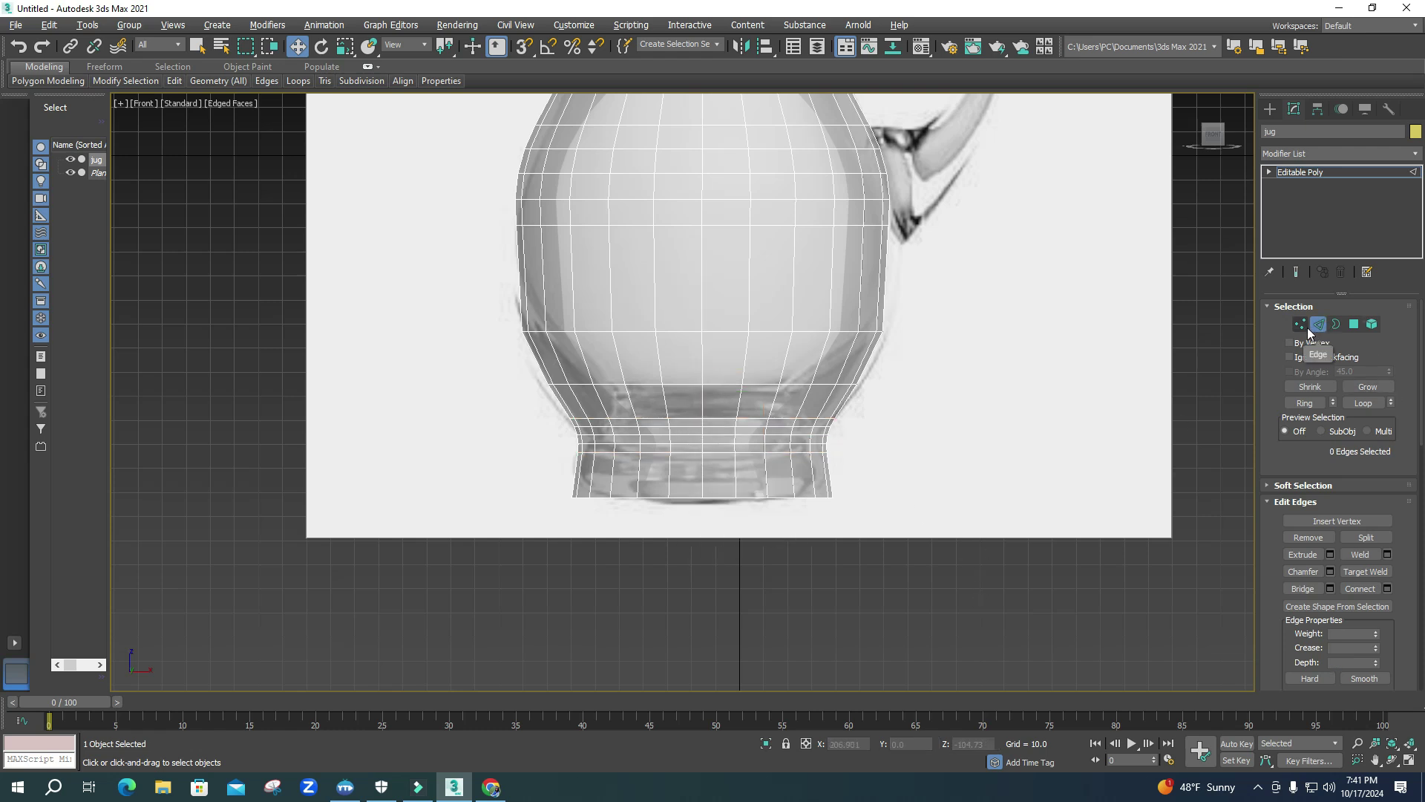
# - Scale the bottom vertex row inward to match the narrower underside of the foot
pyautogui.press('1')
pyautogui.moveTo(889, 530); pyautogui.dragTo(898, 524)
pyautogui.press('r')
pyautogui.moveTo(720, 486); pyautogui.dragTo(929, 483)
# - Lower the vertex row just above the bottom until it sits close to the foot's lower edge
pyautogui.scroll(2, 682, 466)
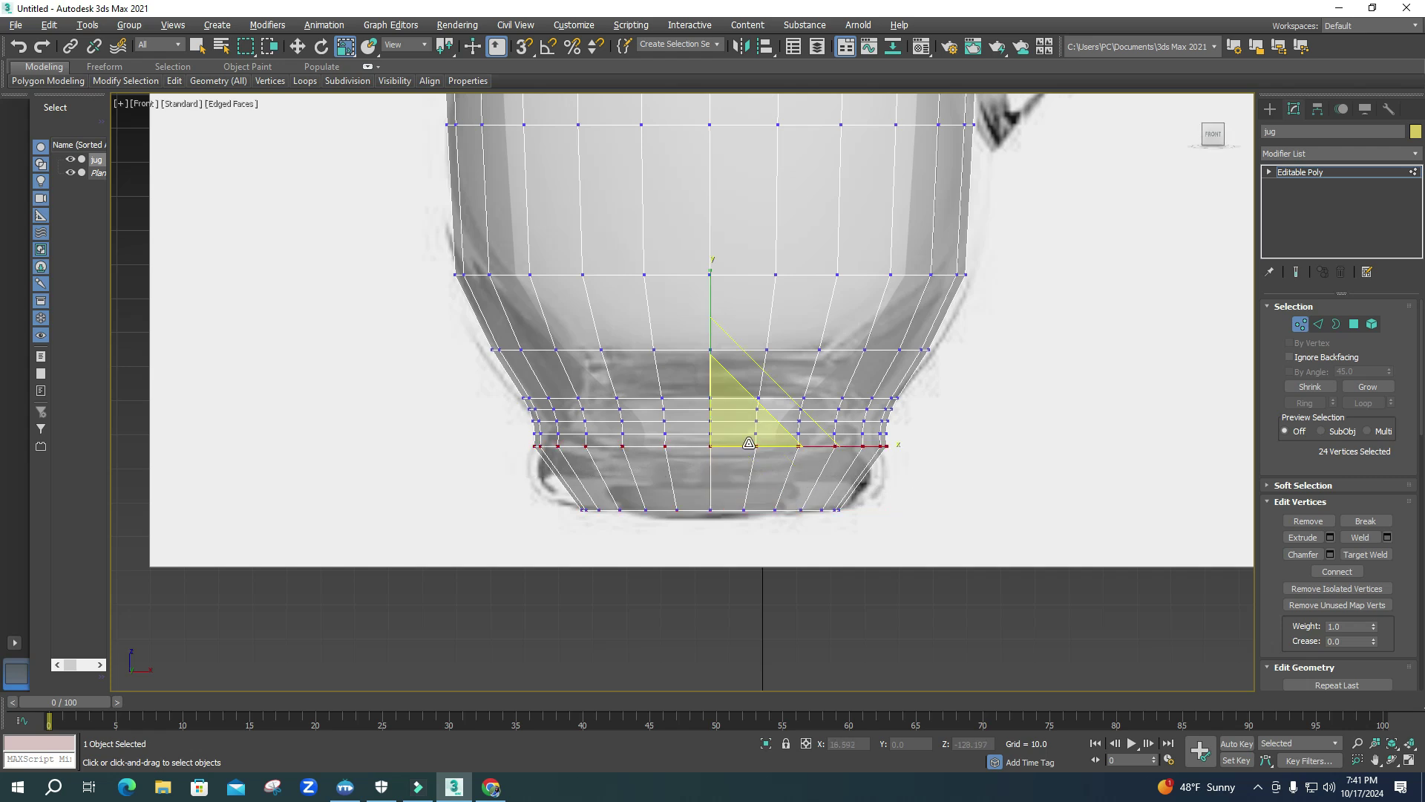
pyautogui.press('w')
pyautogui.moveTo(713, 386); pyautogui.dragTo(711, 425)
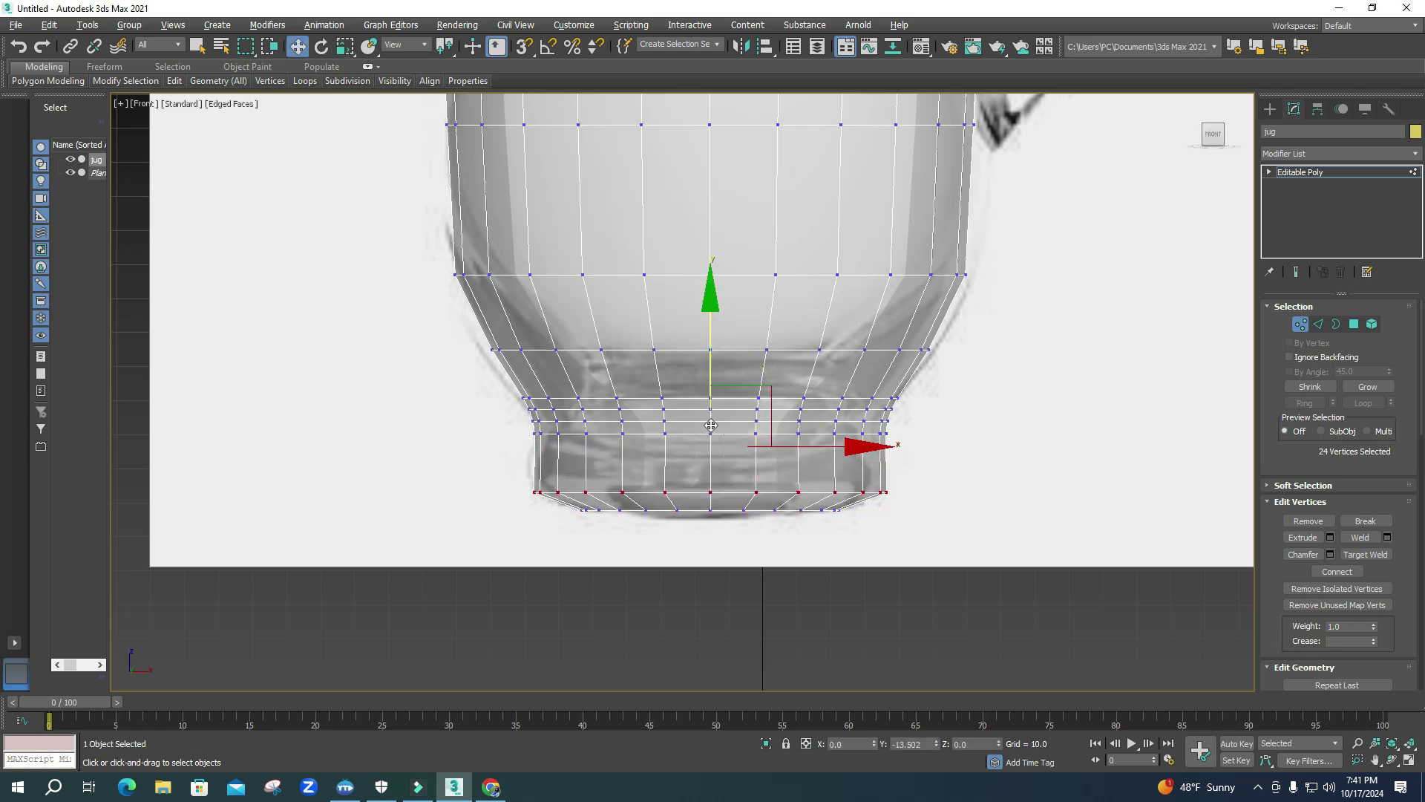
pyautogui.scroll(-5, 711, 425)
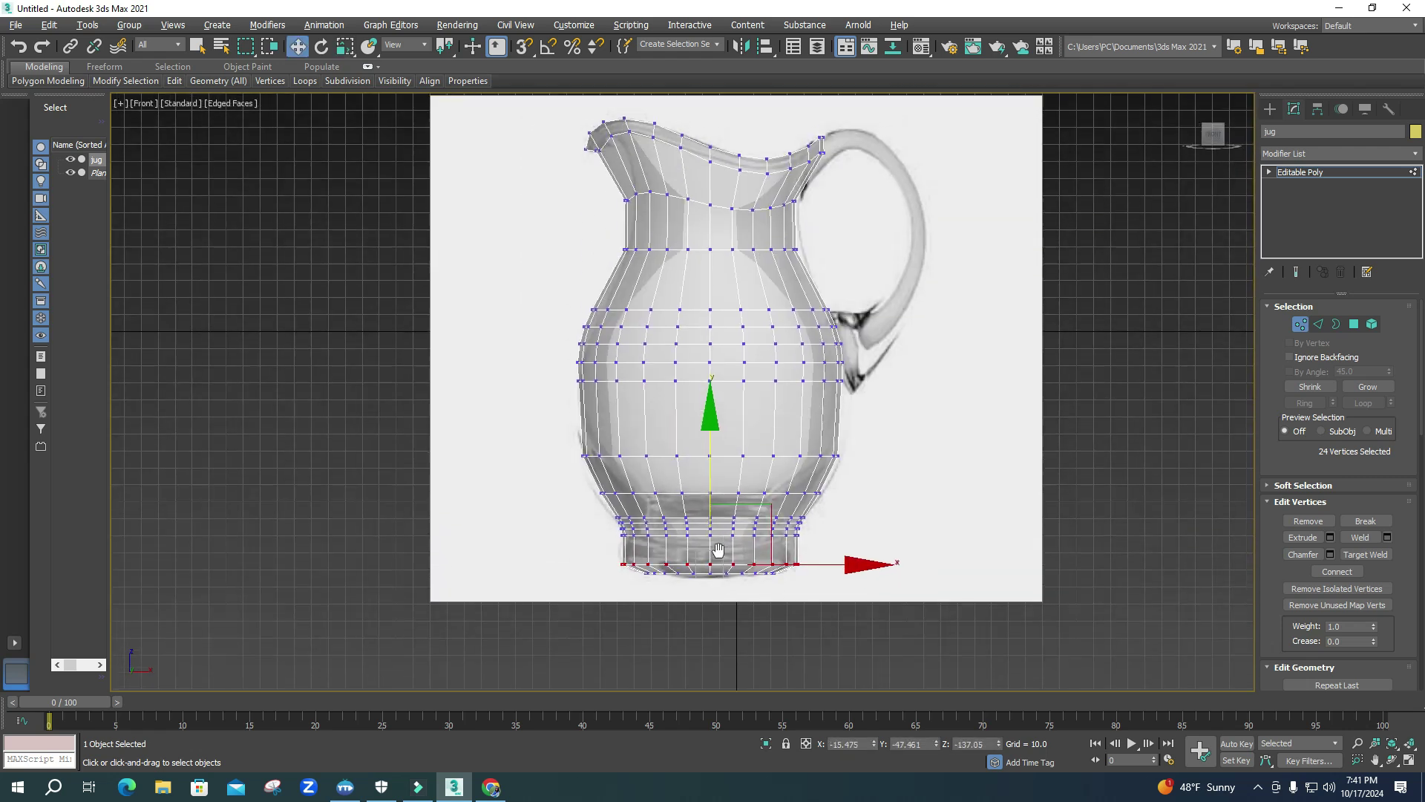
# - Raise the lower-body vertex row slightly and scale it a little outward to follow the photo's outline
pyautogui.click(560, 490)
pyautogui.moveTo(825, 470); pyautogui.dragTo(871, 464)
pyautogui.moveTo(709, 360)
pyautogui.mouseDown()
pyautogui.moveTo(711, 339)
pyautogui.moveTo(709, 353)
pyautogui.mouseUp()
pyautogui.press('r')
pyautogui.moveTo(737, 435); pyautogui.dragTo(737, 432)
pyautogui.click(921, 498)
# - Chamfer the lower-body edge loop by 31.789 with 2 segments, and clear the edge selection
pyautogui.click(1318, 324)
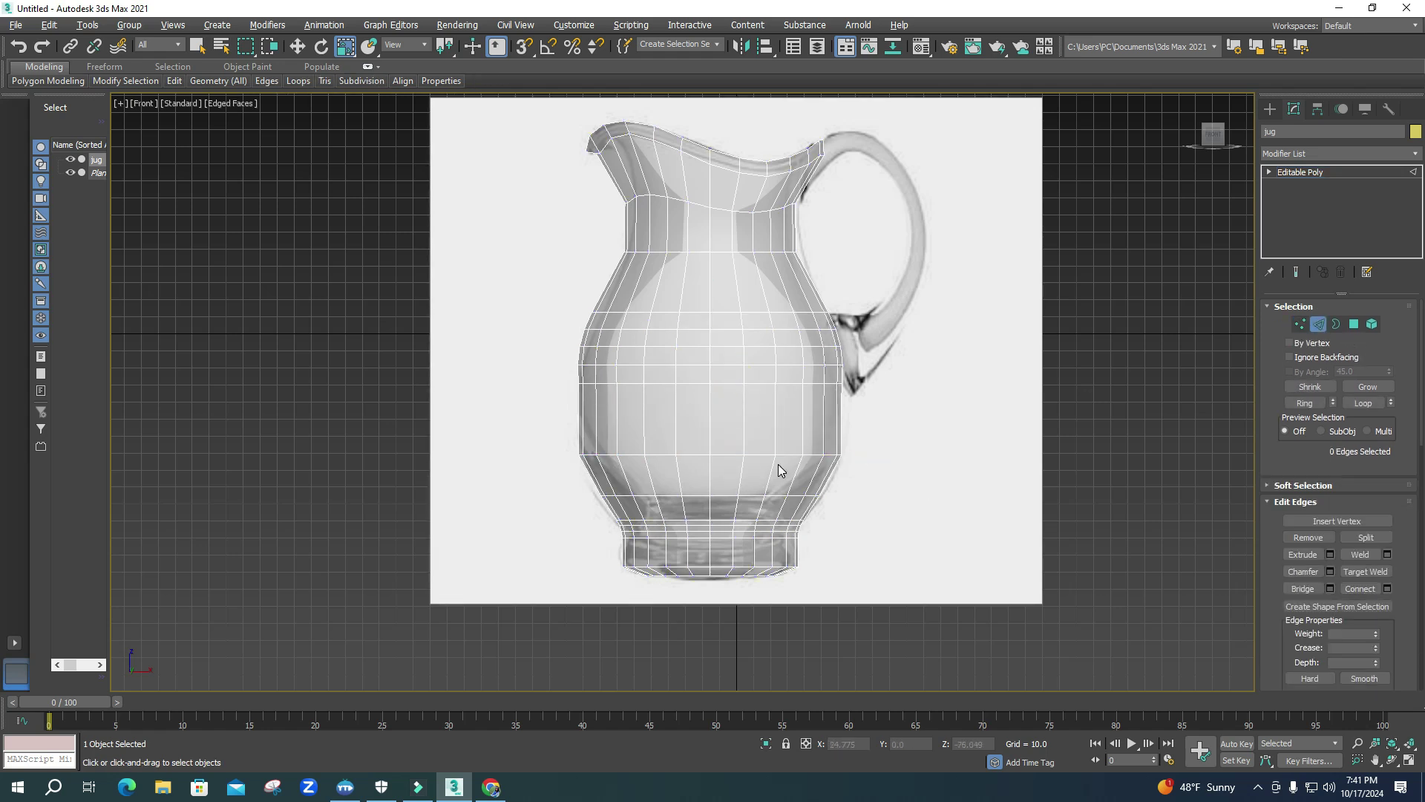
pyautogui.click(776, 456)
pyautogui.doubleClick(801, 454)
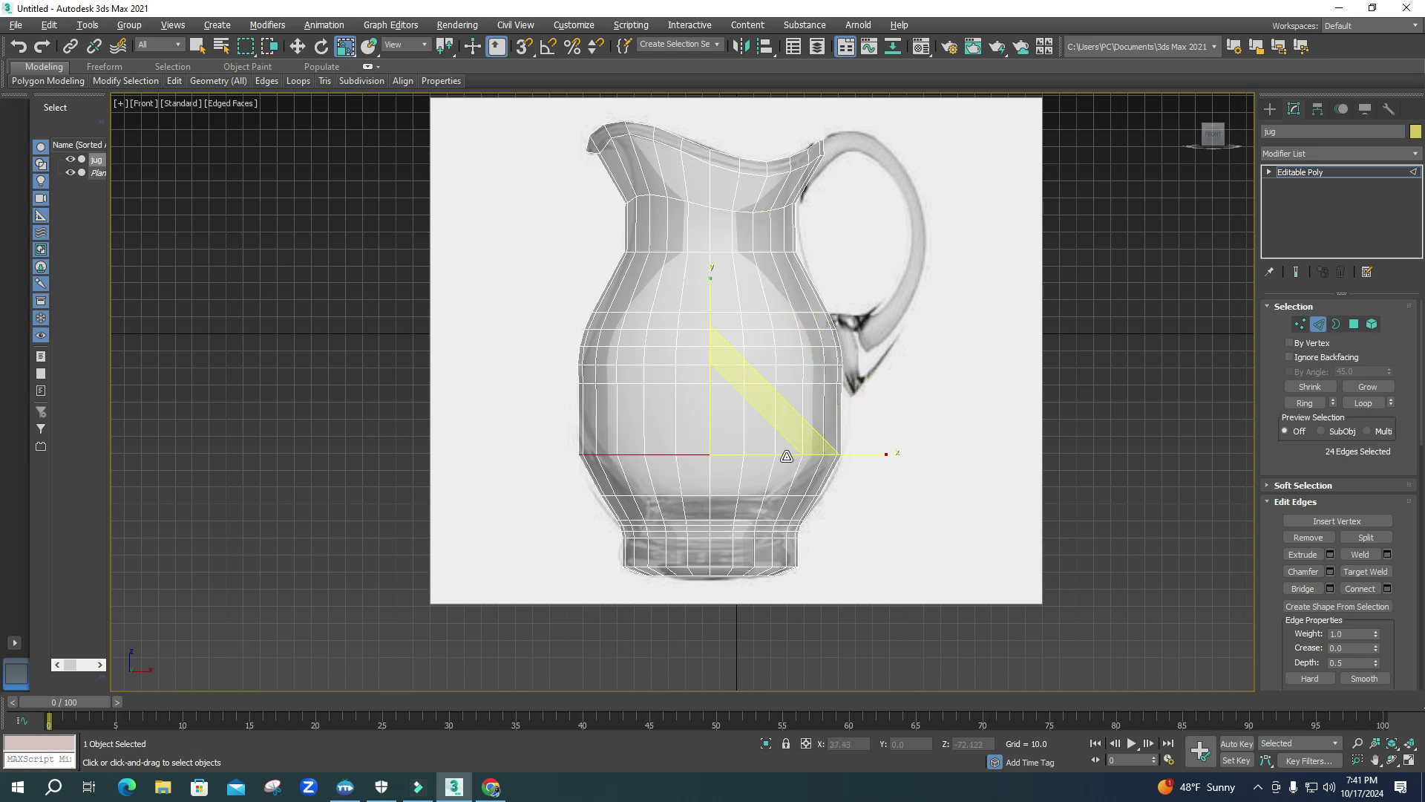
pyautogui.click(1330, 571)
pyautogui.moveTo(693, 422); pyautogui.dragTo(692, 377)
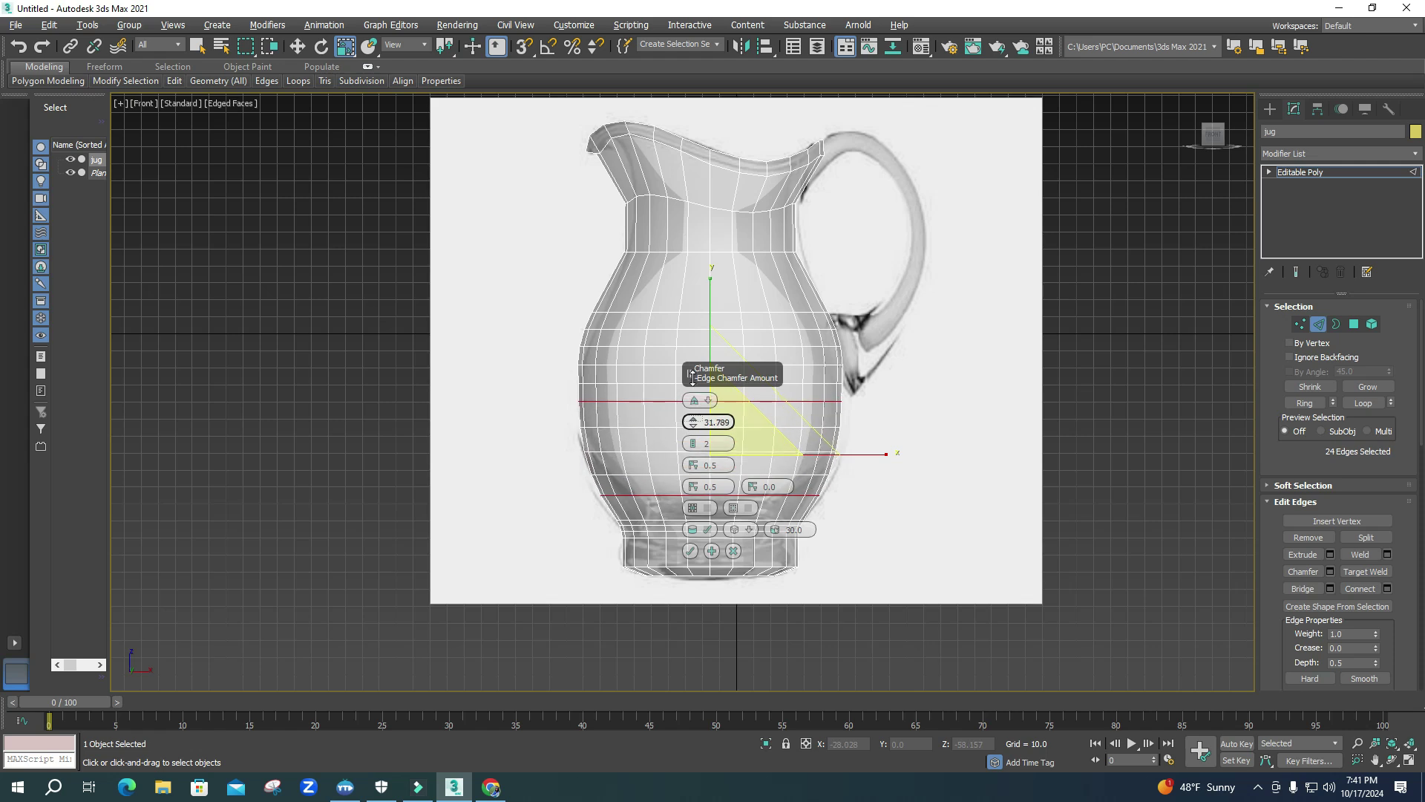
pyautogui.click(689, 551)
pyautogui.click(871, 522)
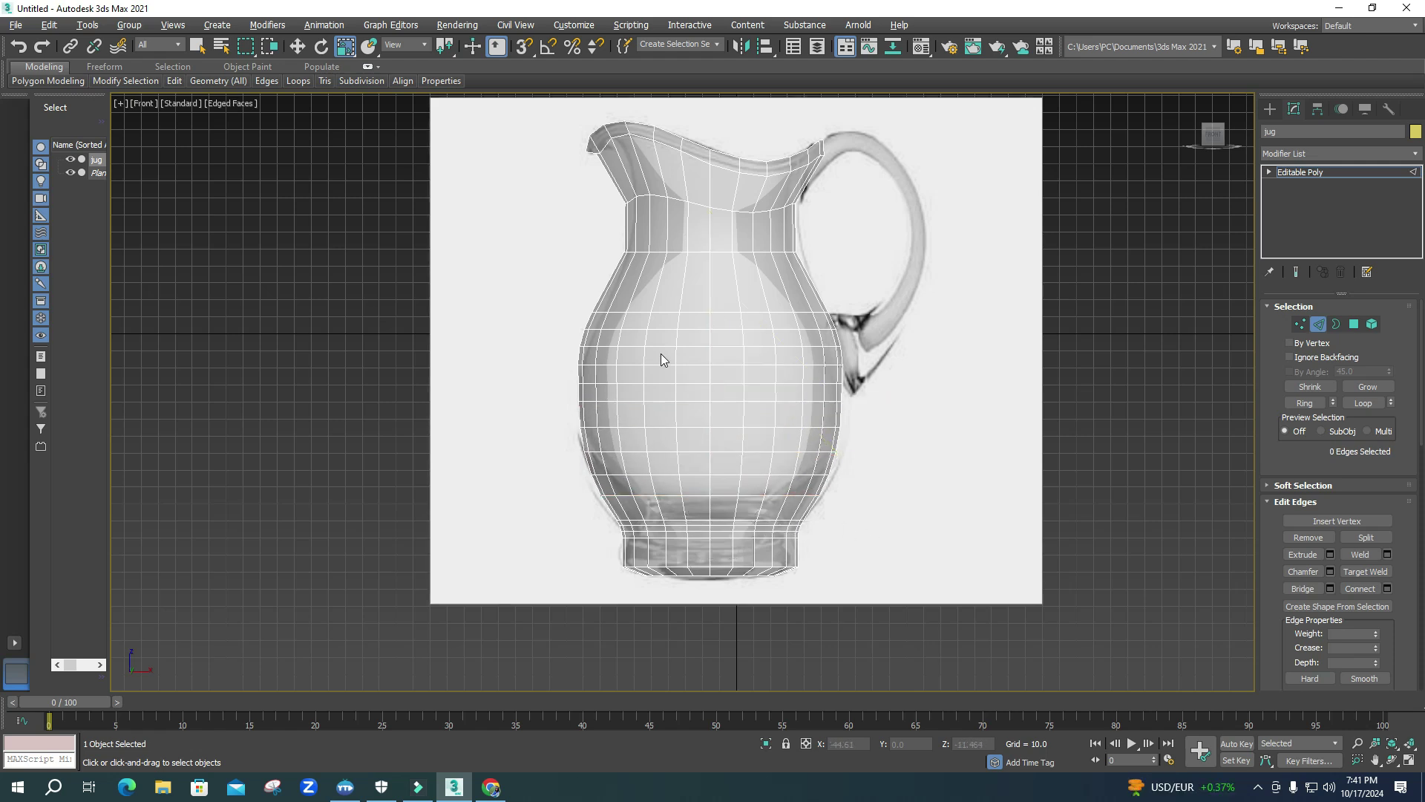
# - Activate the perspective view and turn off the jug's see-through display
pyautogui.scroll(-3, 661, 355)
pyautogui.scroll(3, 727, 401)
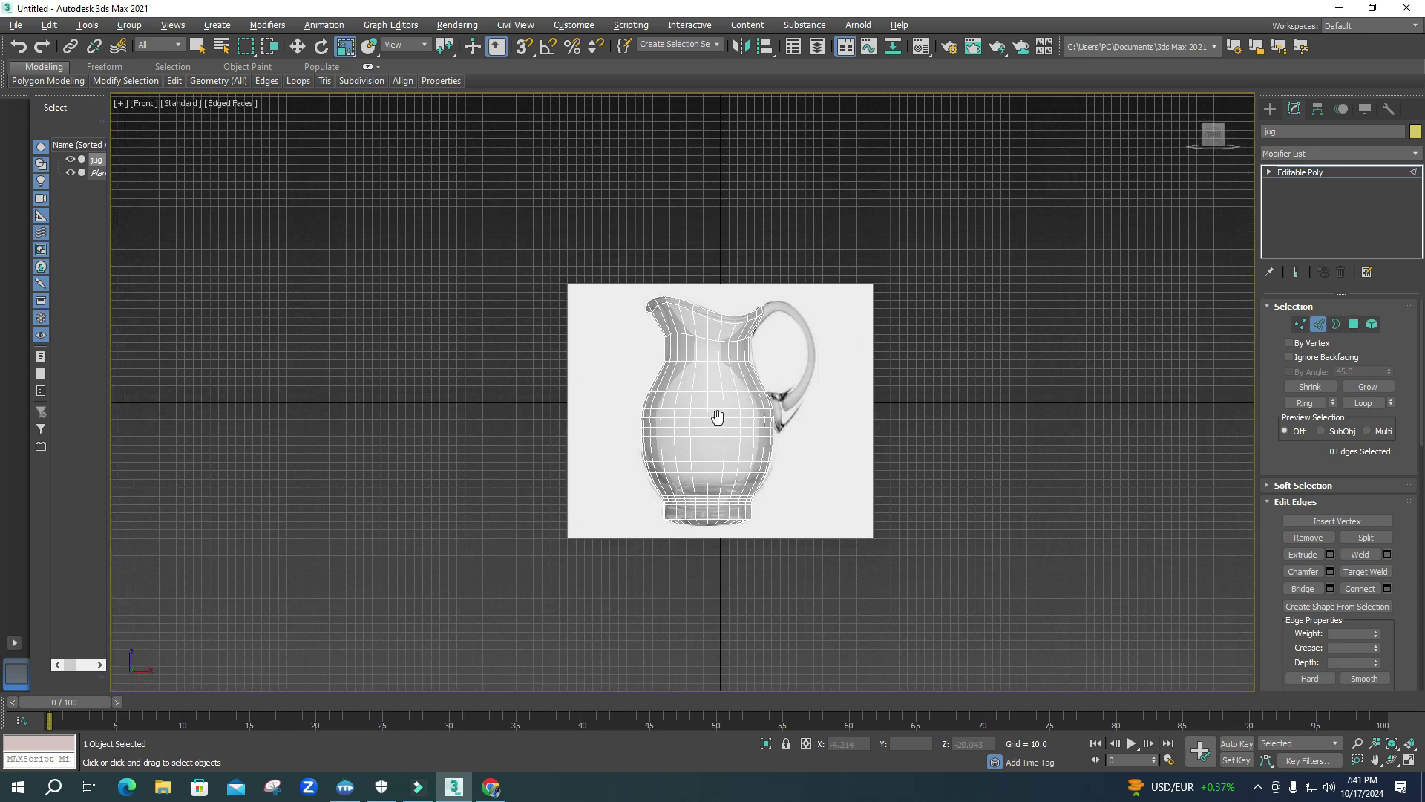
pyautogui.hotkey('alt', 'w')
pyautogui.click(1019, 481)
pyautogui.hotkey('alt', 'x')
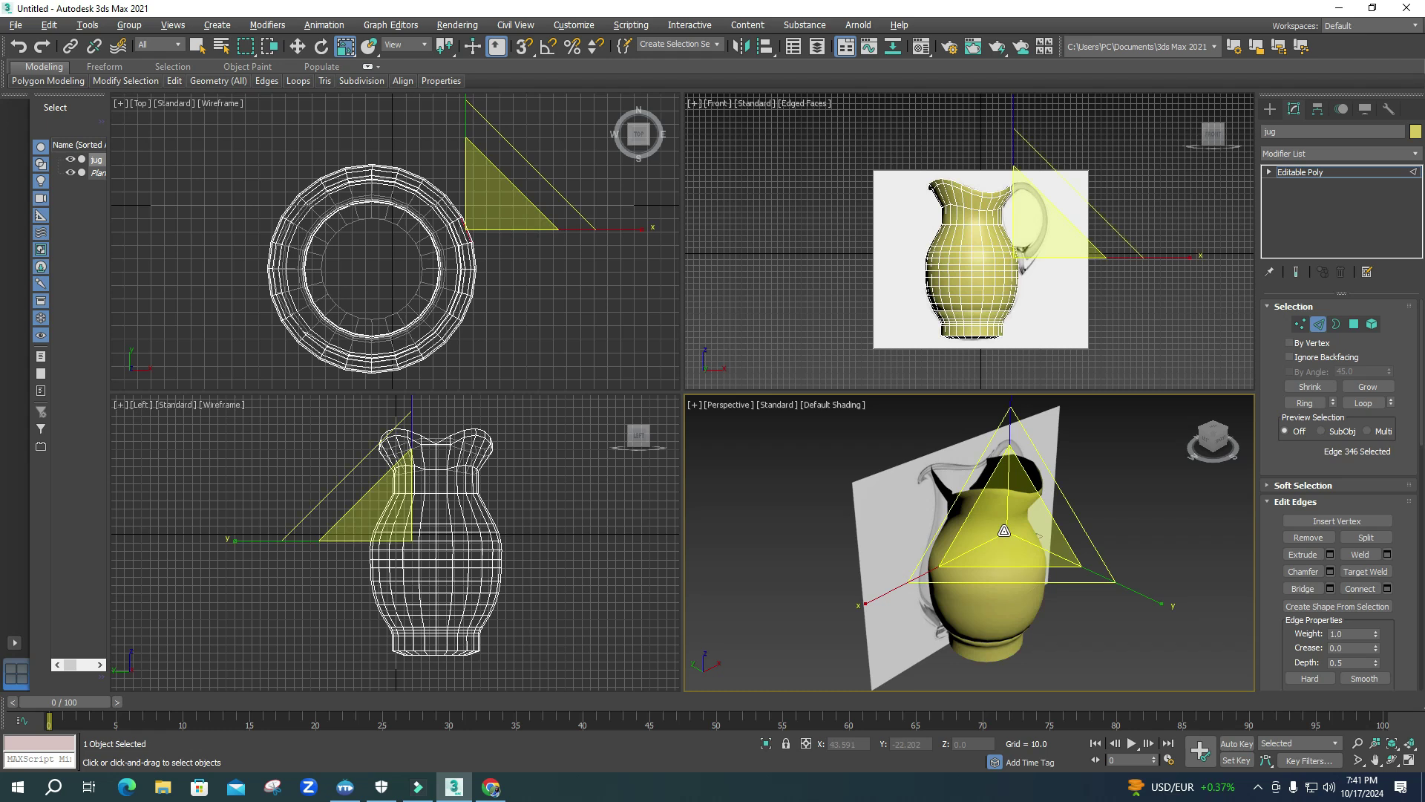
# - Examine the jug's shape and shading from the side and front in a maximized perspective view
pyautogui.hotkey('alt', 'w')
pyautogui.keyDown('alt'); pyautogui.moveTo(964, 528); pyautogui.dragTo(867, 475, button='middle'); pyautogui.keyUp('alt')
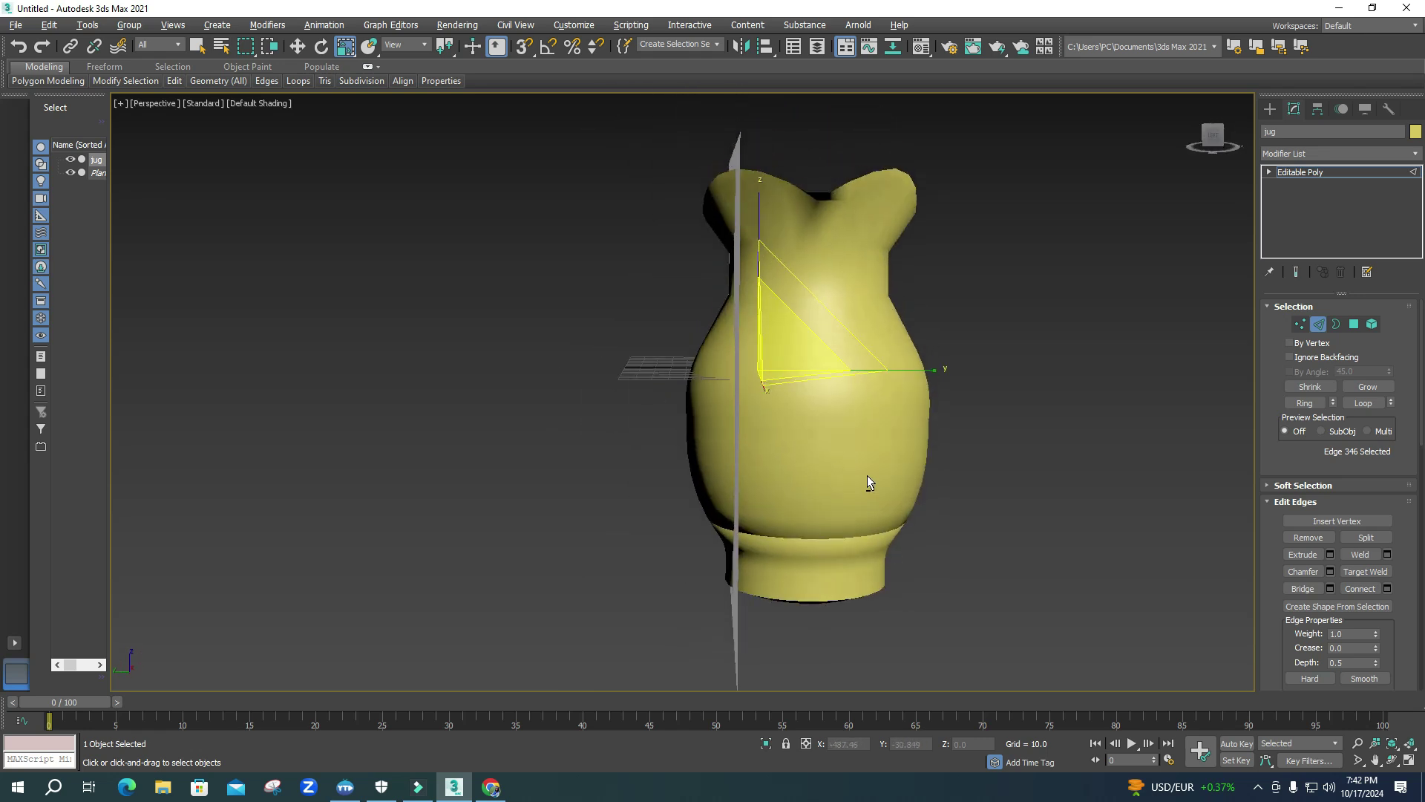
pyautogui.click(1300, 324)
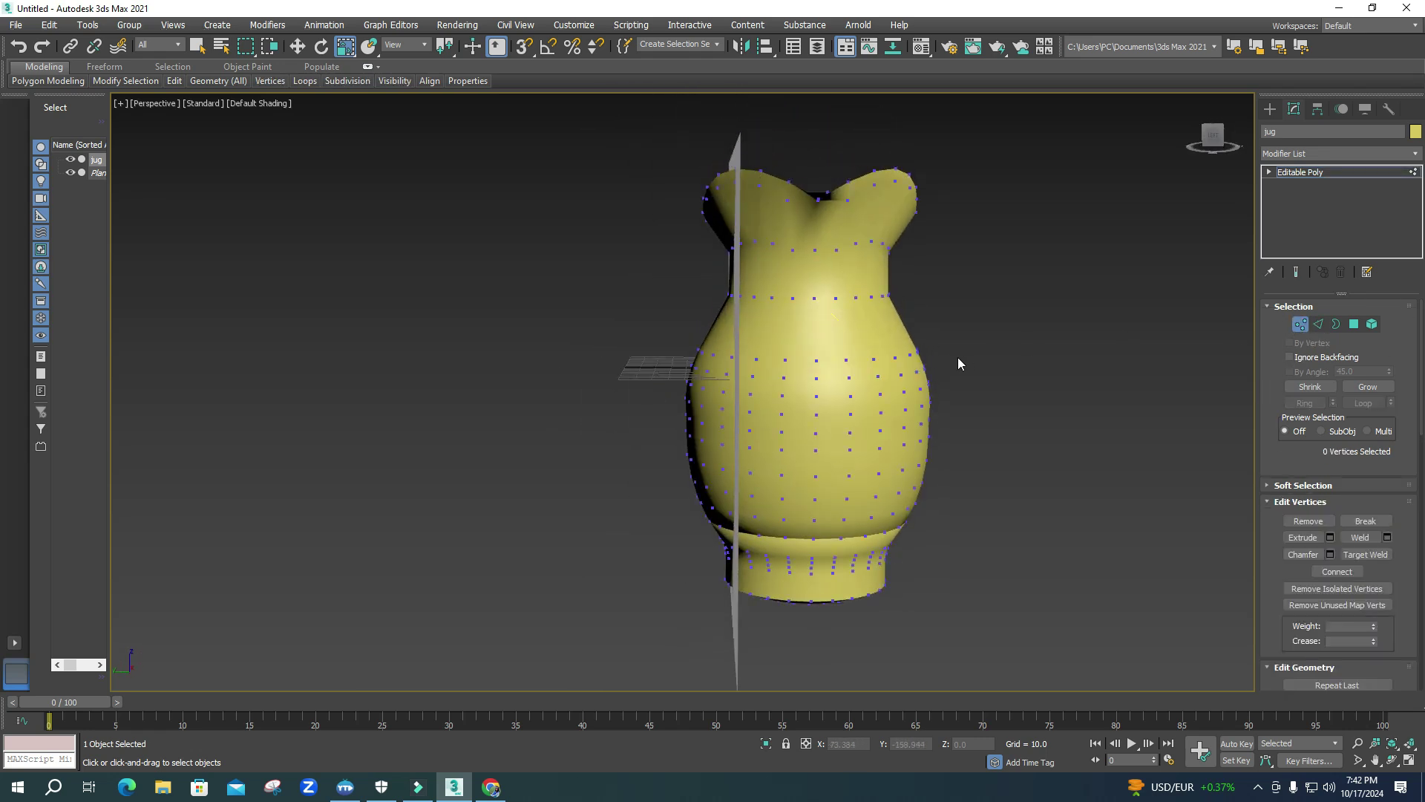
pyautogui.scroll(5, 879, 336)
pyautogui.scroll(-5, 804, 300)
pyautogui.keyDown('alt'); pyautogui.moveTo(821, 372); pyautogui.dragTo(782, 446, button='middle'); pyautogui.keyUp('alt')
# - Smooth the shading across the jug's lower-body edge loop in the maximized front view, and clear the edge selection
pyautogui.hotkey('alt', 'w')
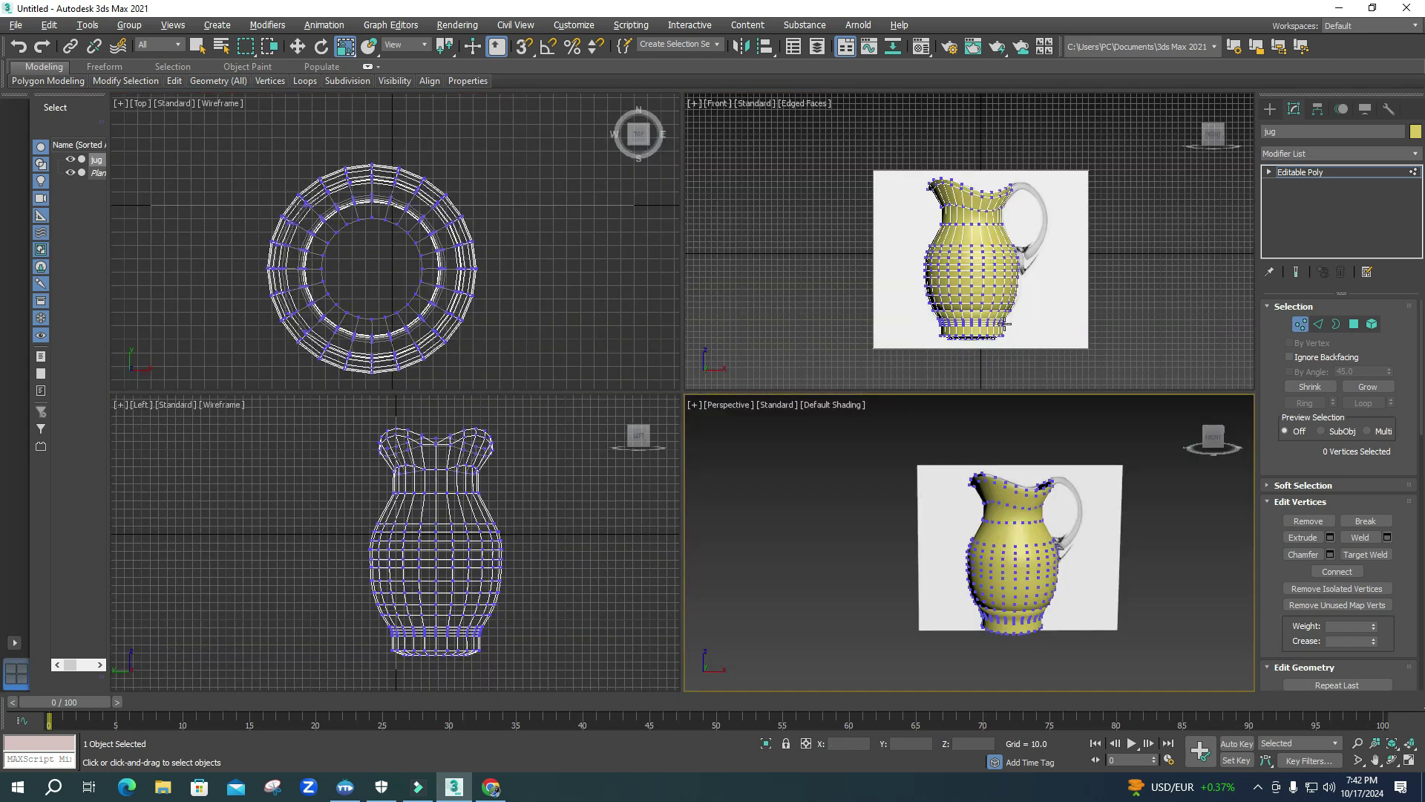
pyautogui.hotkey('alt', 'w')
pyautogui.scroll(8, 690, 359)
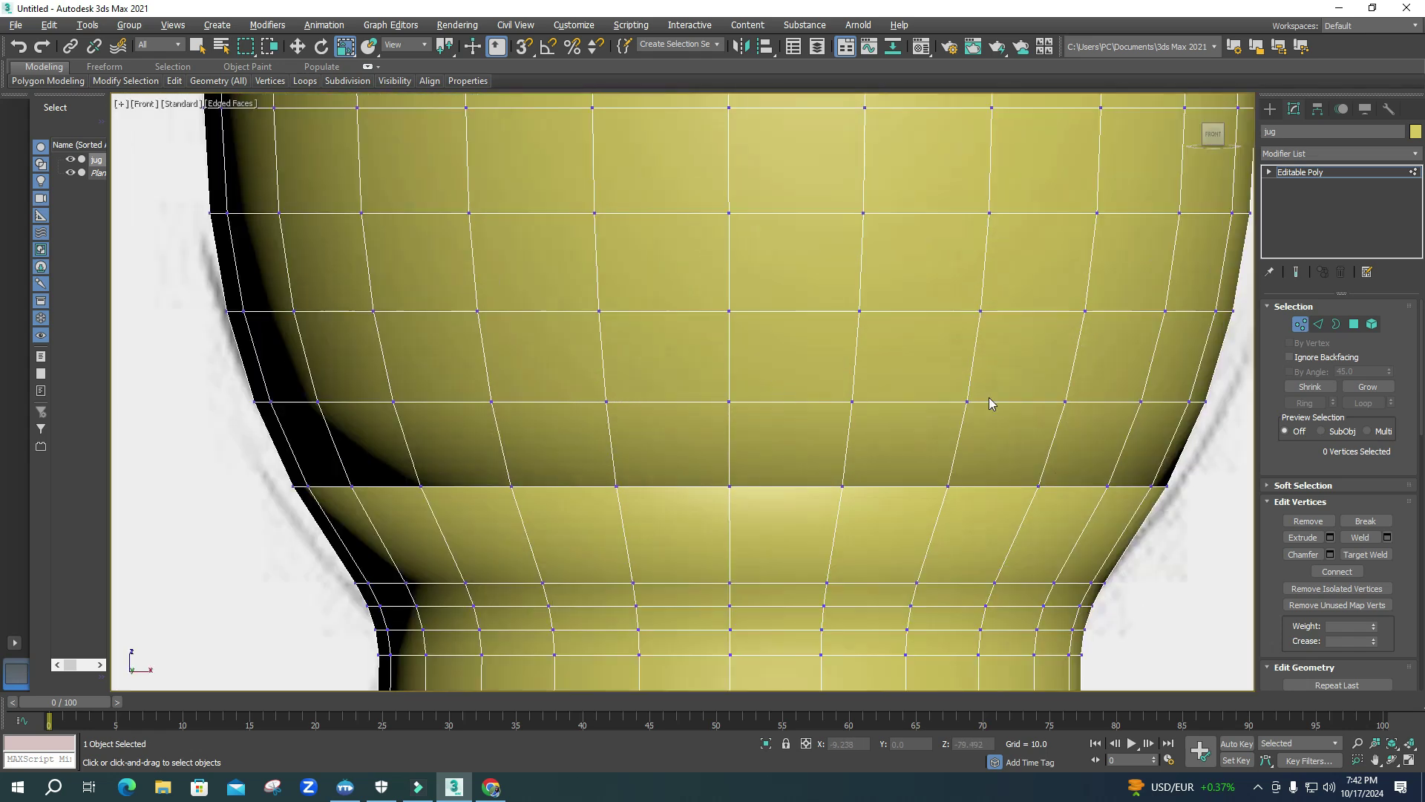
pyautogui.click(1319, 324)
pyautogui.click(1136, 486)
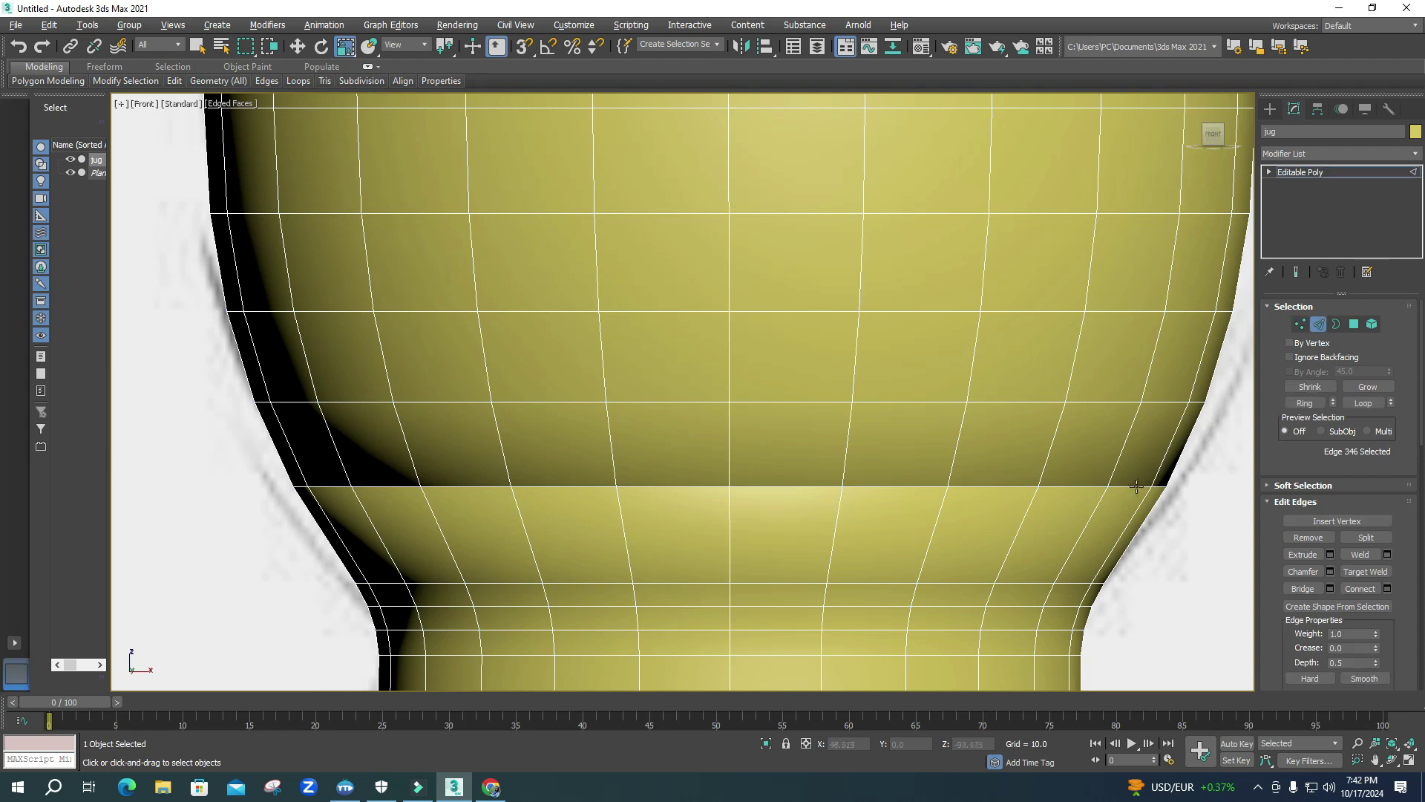
pyautogui.doubleClick(1136, 486)
pyautogui.click(1033, 481)
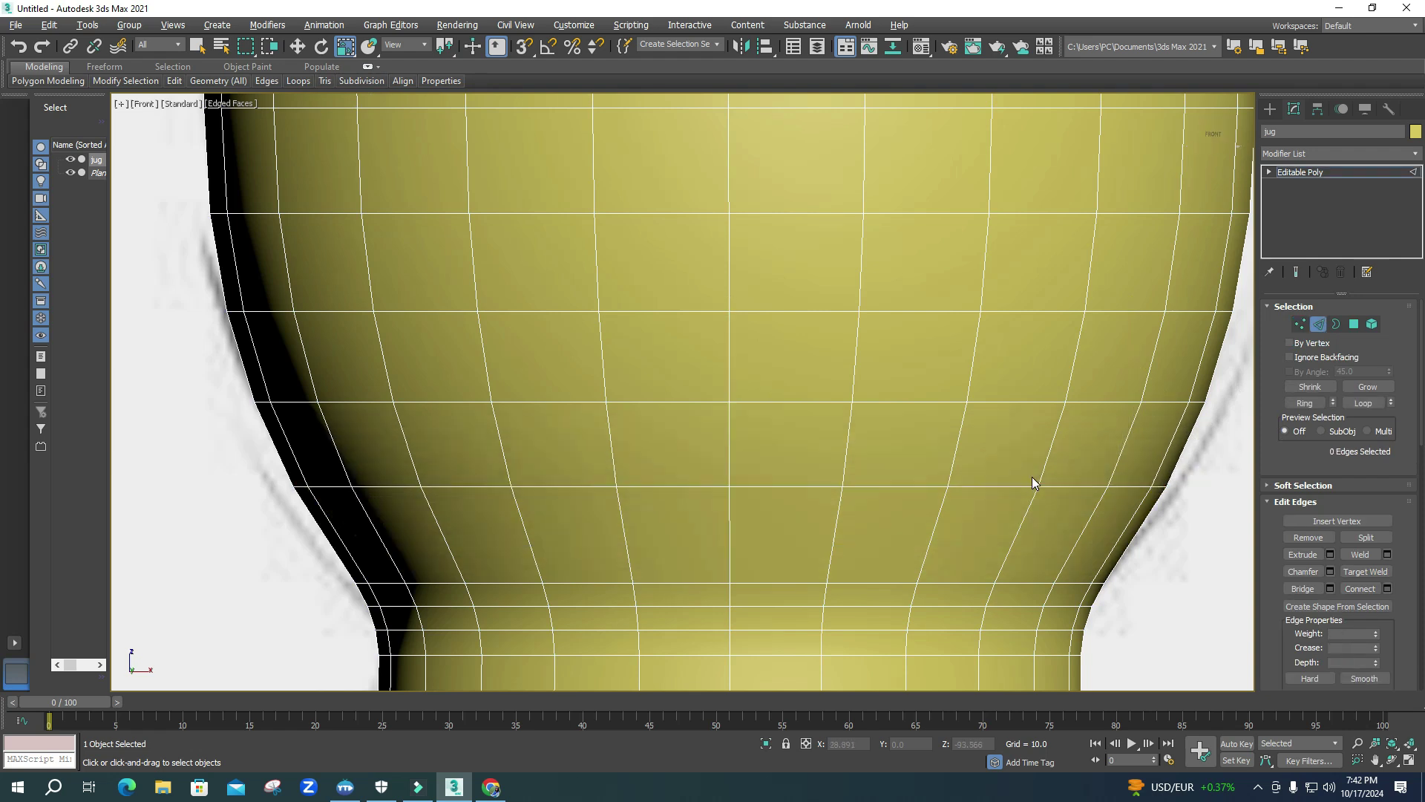
# - Start a Line spline at the jug's neck behind the handle and trace the handle's top and outer side with curved points
pyautogui.scroll(-6, 676, 428)
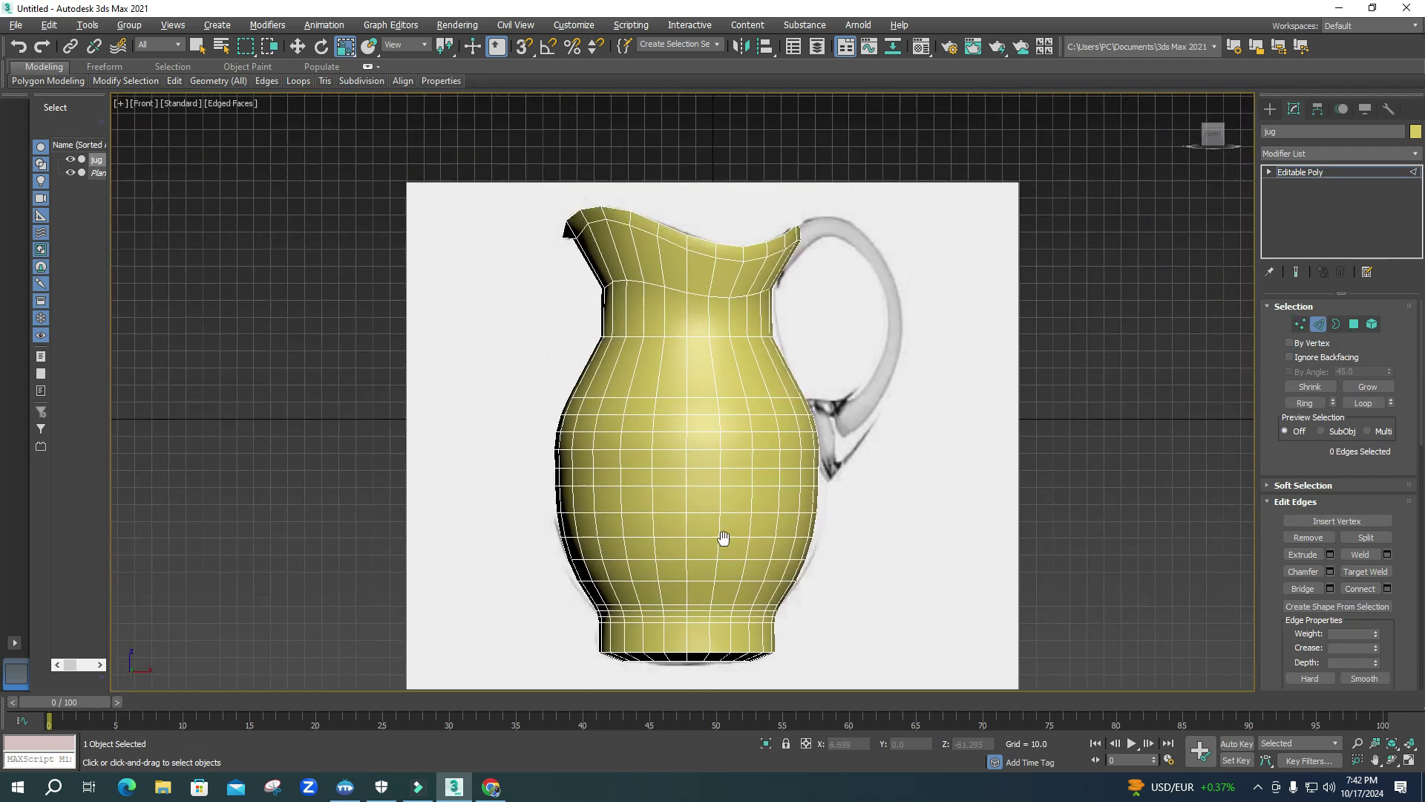
pyautogui.moveTo(781, 270); pyautogui.dragTo(762, 260, button='middle')
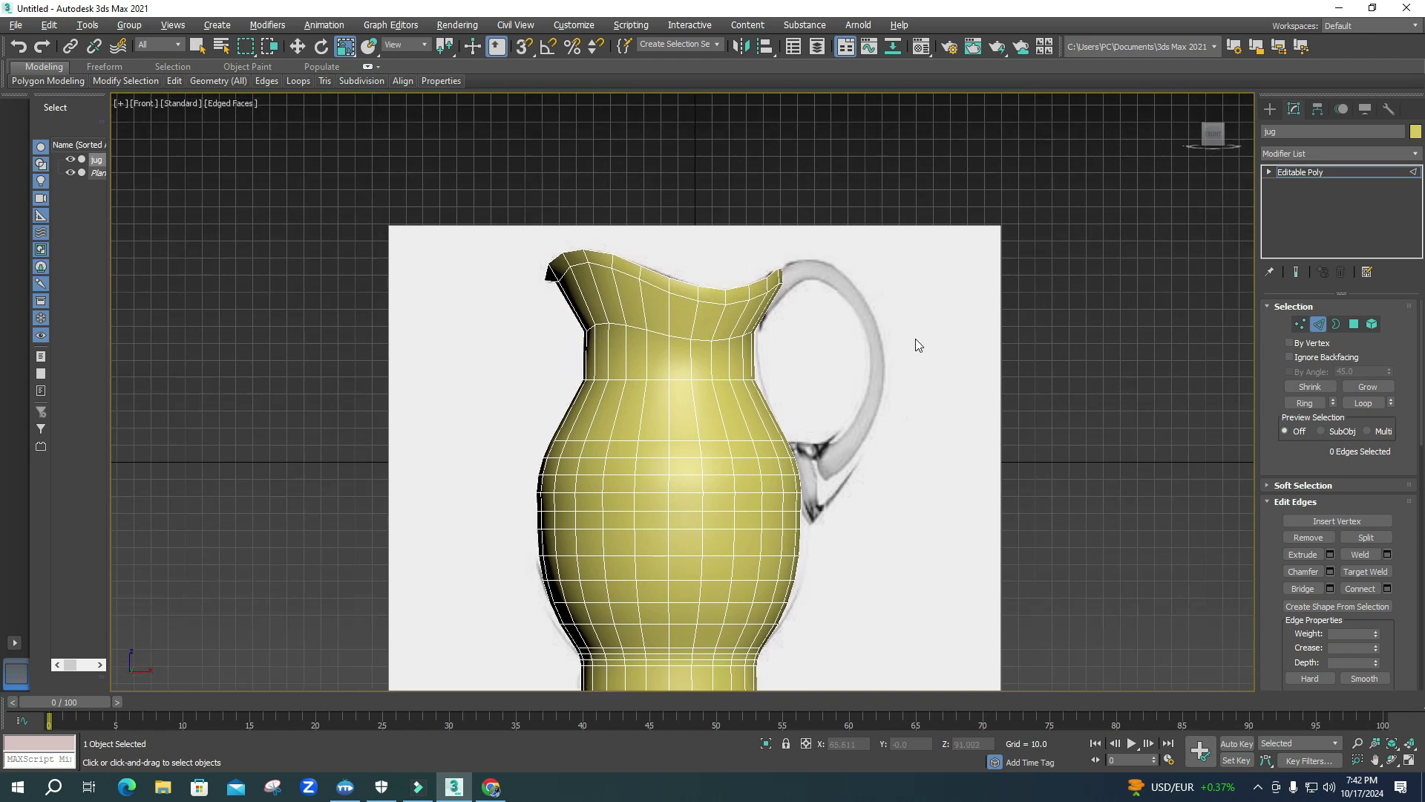
pyautogui.click(1269, 108)
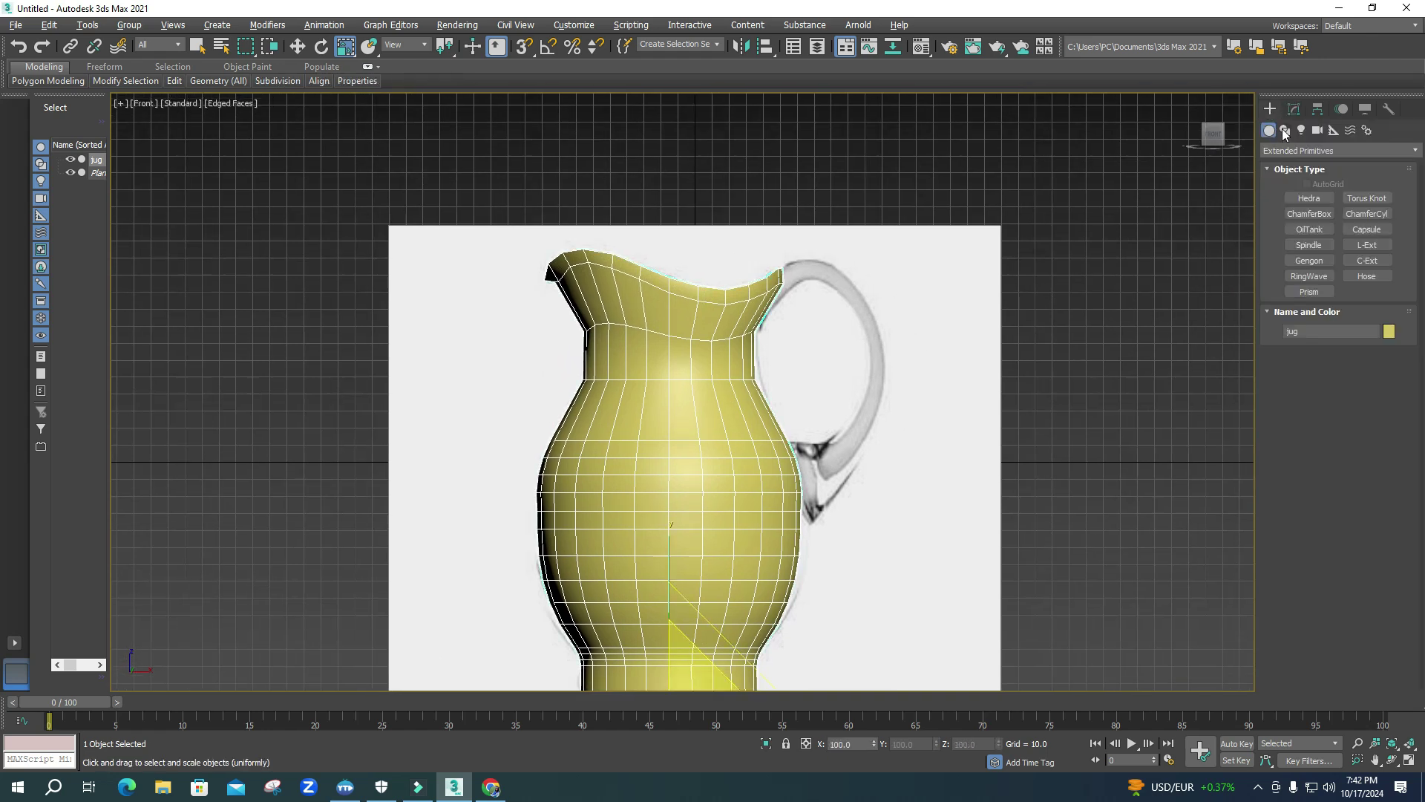
pyautogui.click(1285, 130)
pyautogui.click(1308, 210)
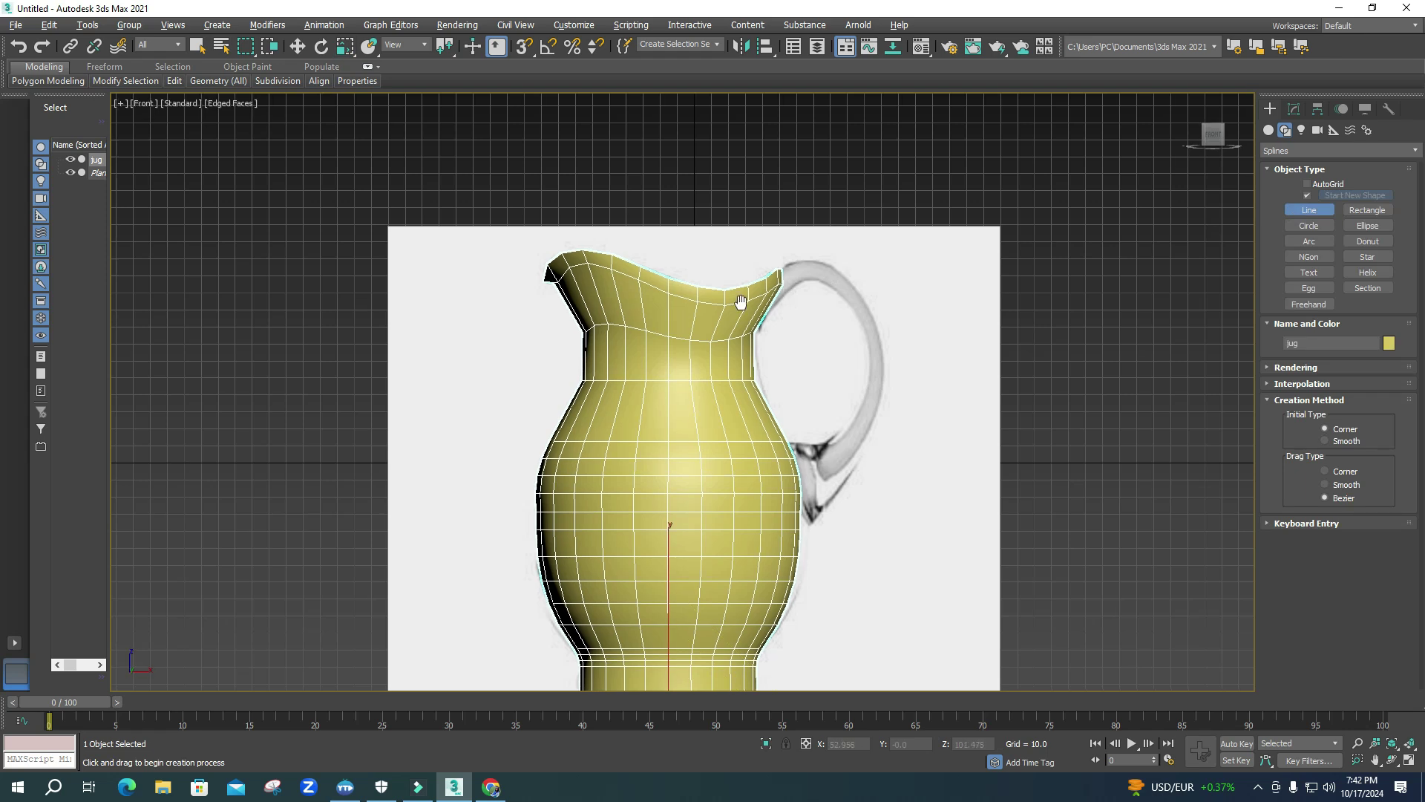
pyautogui.moveTo(751, 292); pyautogui.dragTo(737, 303, button='middle')
pyautogui.scroll(4, 737, 303)
pyautogui.press('F3')
pyautogui.press('F3')
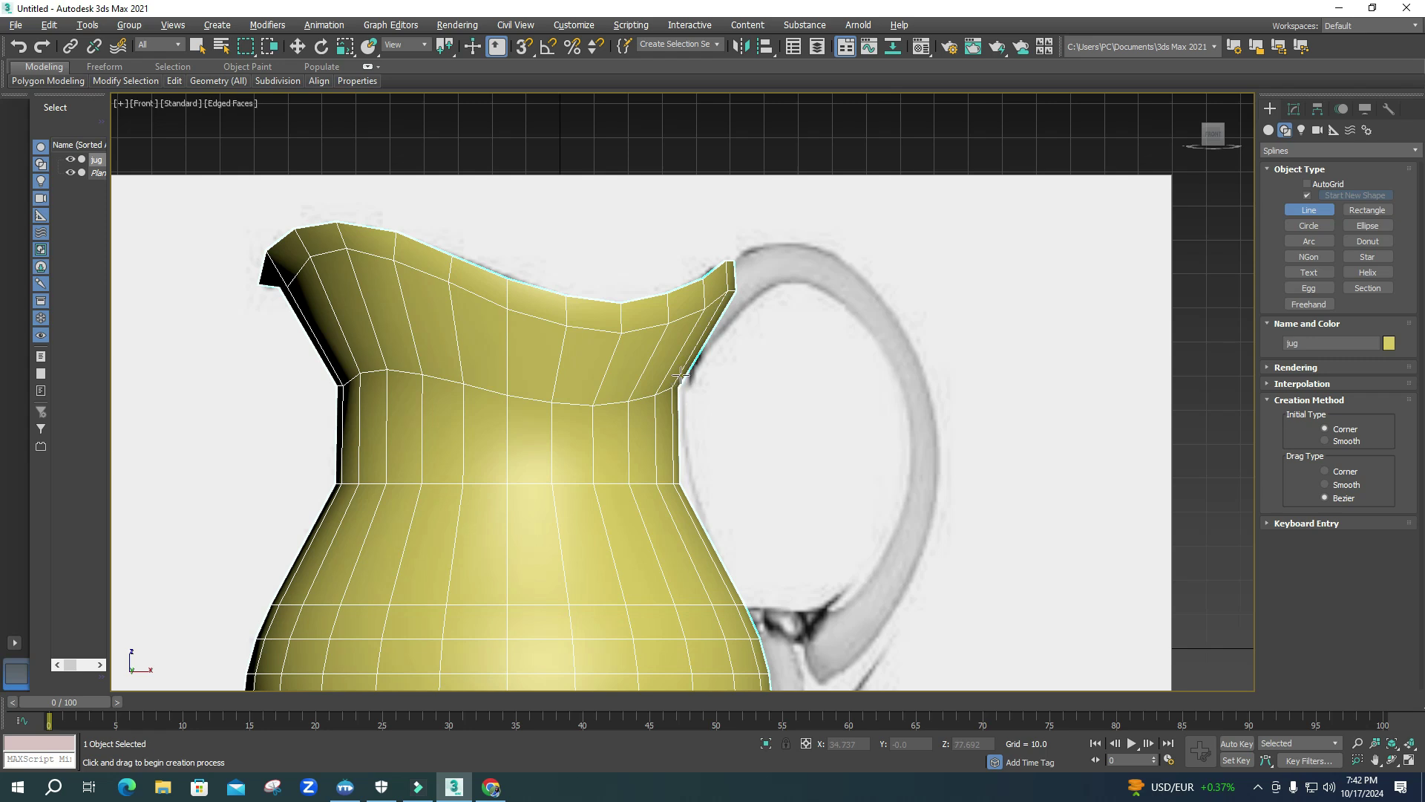
pyautogui.press('r')
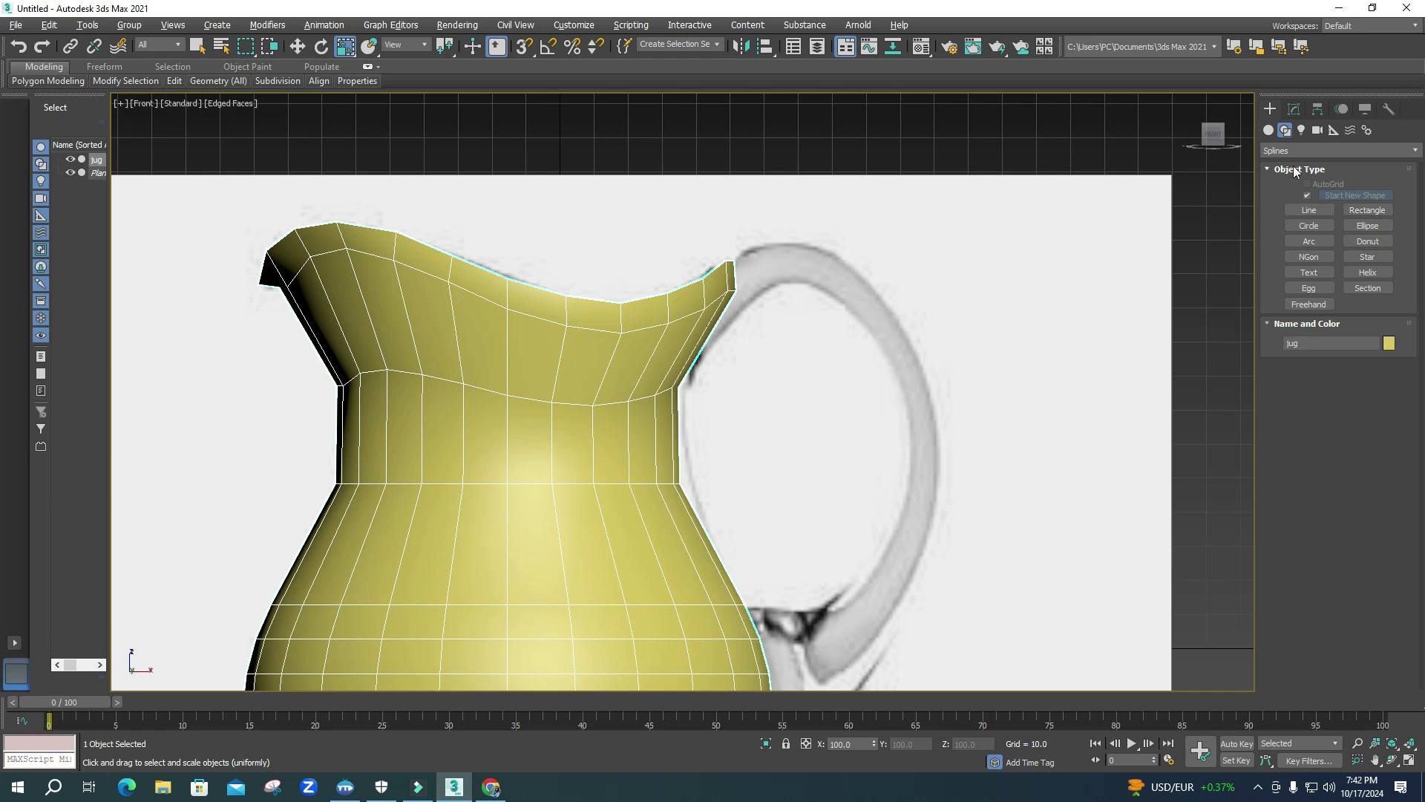
pyautogui.click(1295, 209)
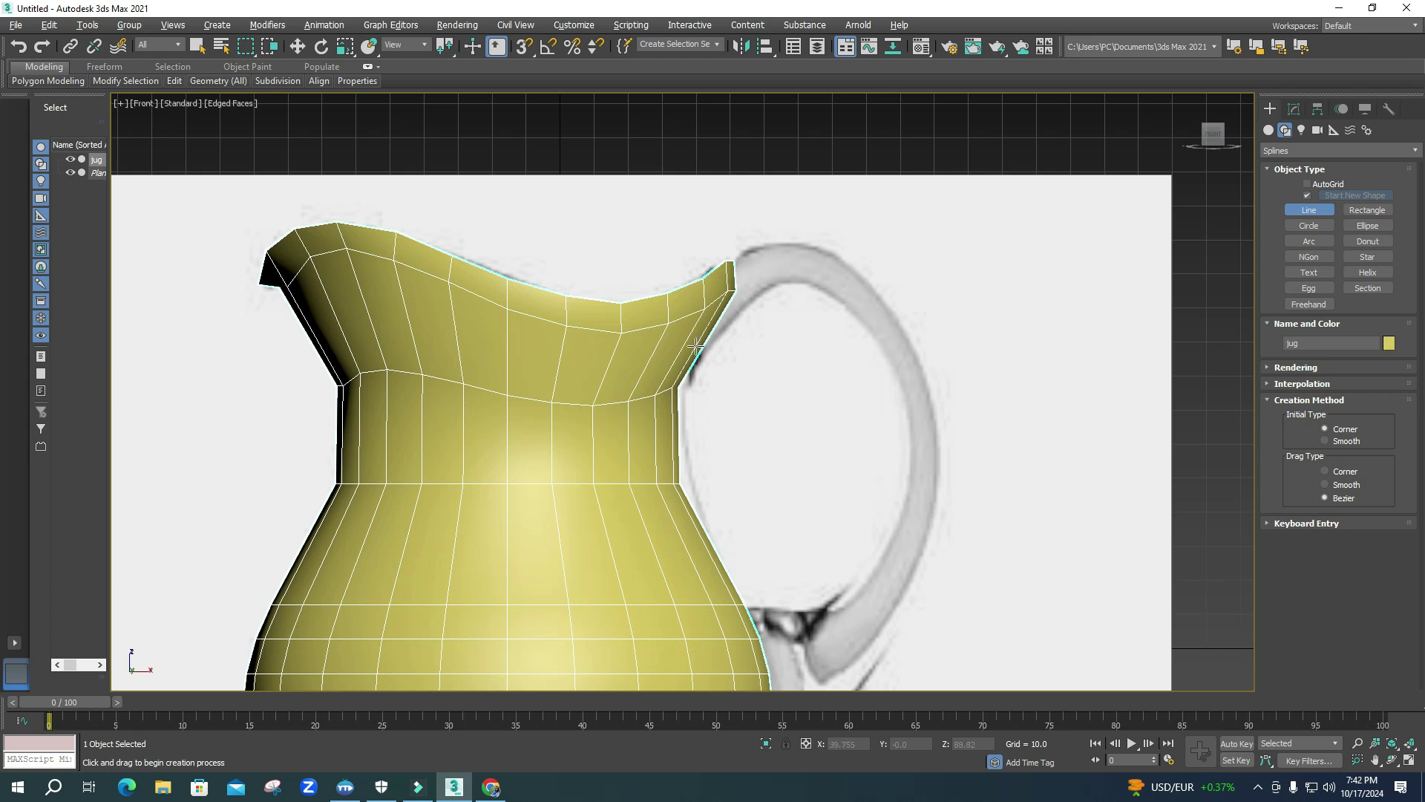
pyautogui.click(695, 346)
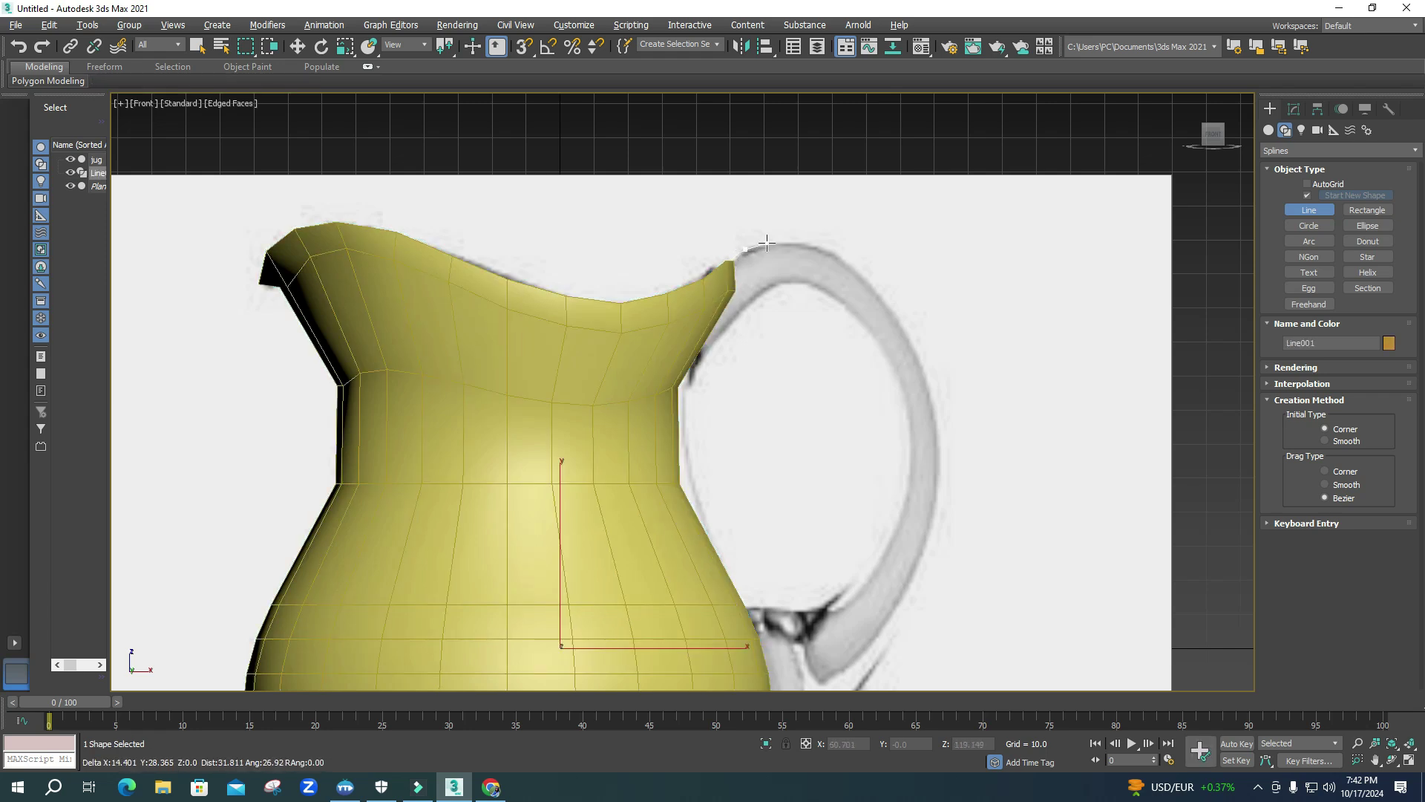
pyautogui.moveTo(862, 282); pyautogui.dragTo(885, 323)
pyautogui.moveTo(937, 446); pyautogui.dragTo(936, 524)
# - Remove the last spline point, extend the line along the handle's lower part to the jug's body, and finish it there
pyautogui.scroll(-3, 934, 528)
pyautogui.press('BackSpace')
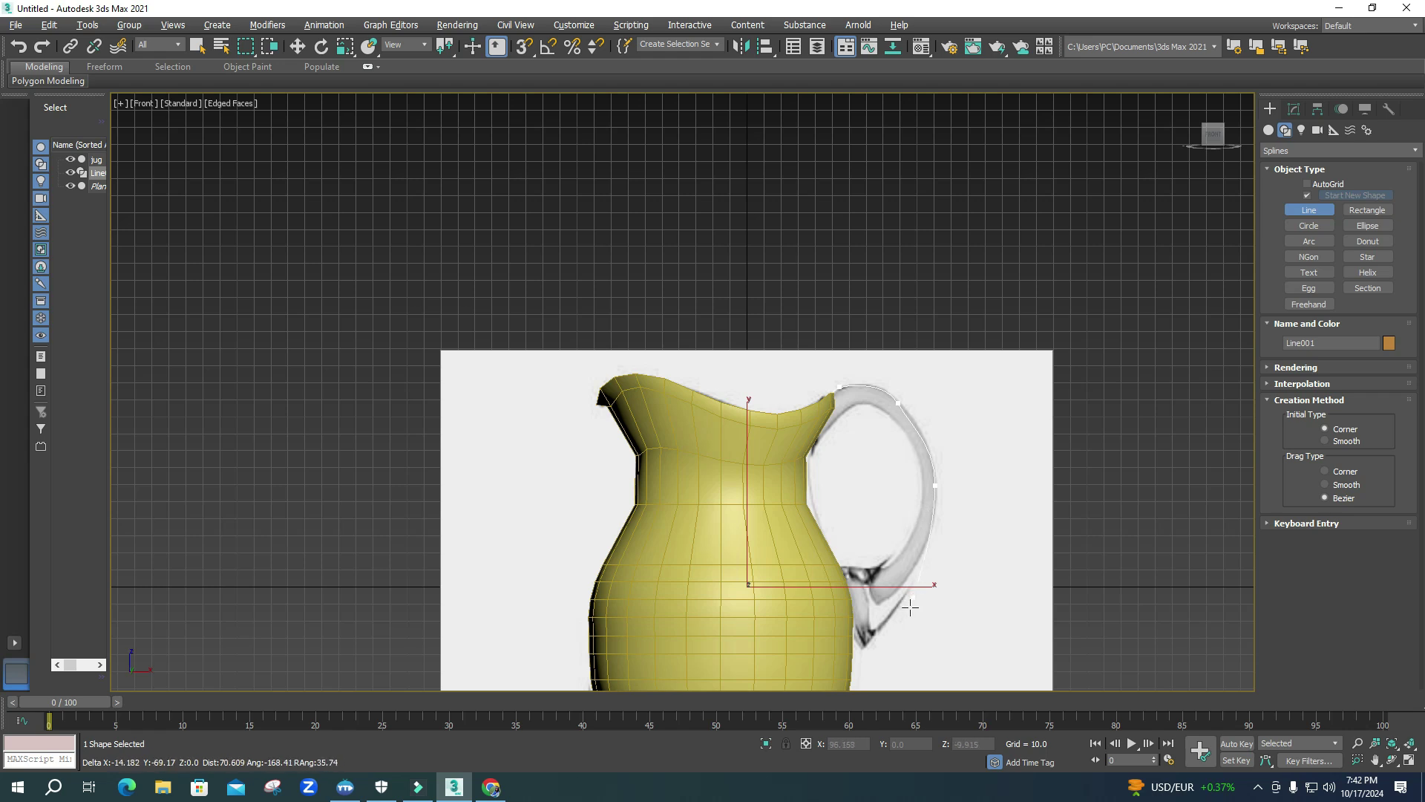
pyautogui.click(887, 616)
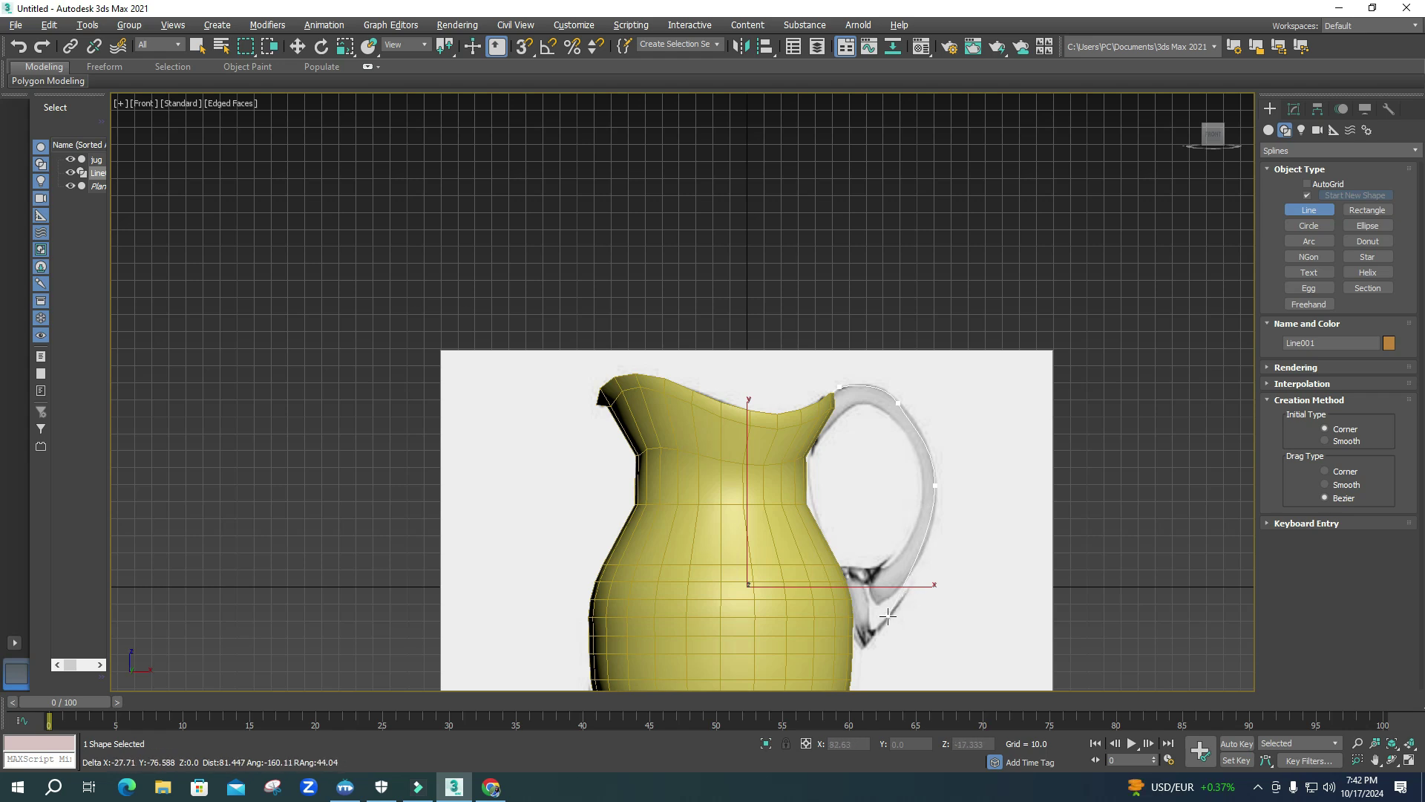
pyautogui.click(850, 643)
pyautogui.rightClick(907, 642)
# - Adjust the spline's upper curve vertex and outer-side vertex to follow the photo's handle outline, then leave vertex editing and deselect the spline
pyautogui.moveTo(945, 589); pyautogui.dragTo(867, 458, button='middle')
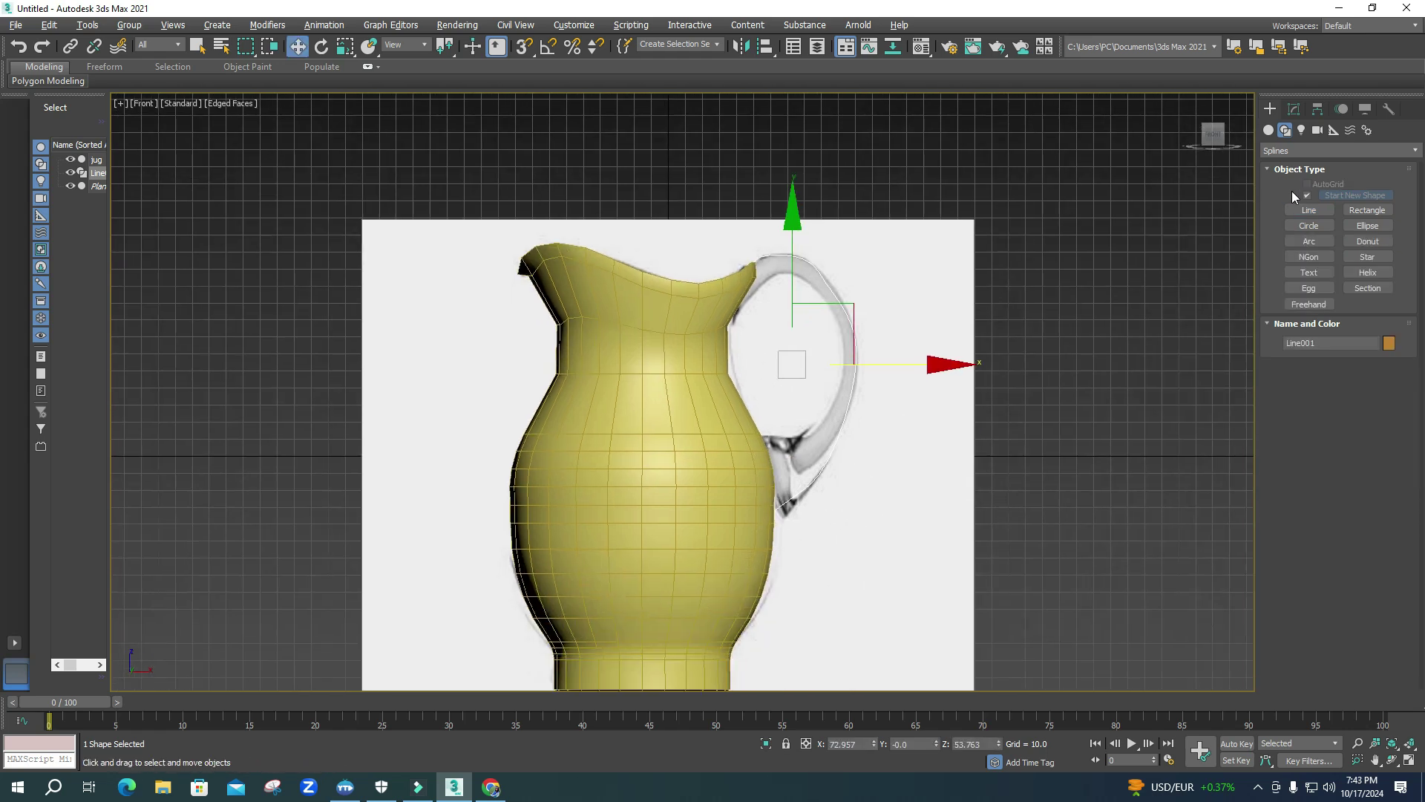
pyautogui.click(1293, 109)
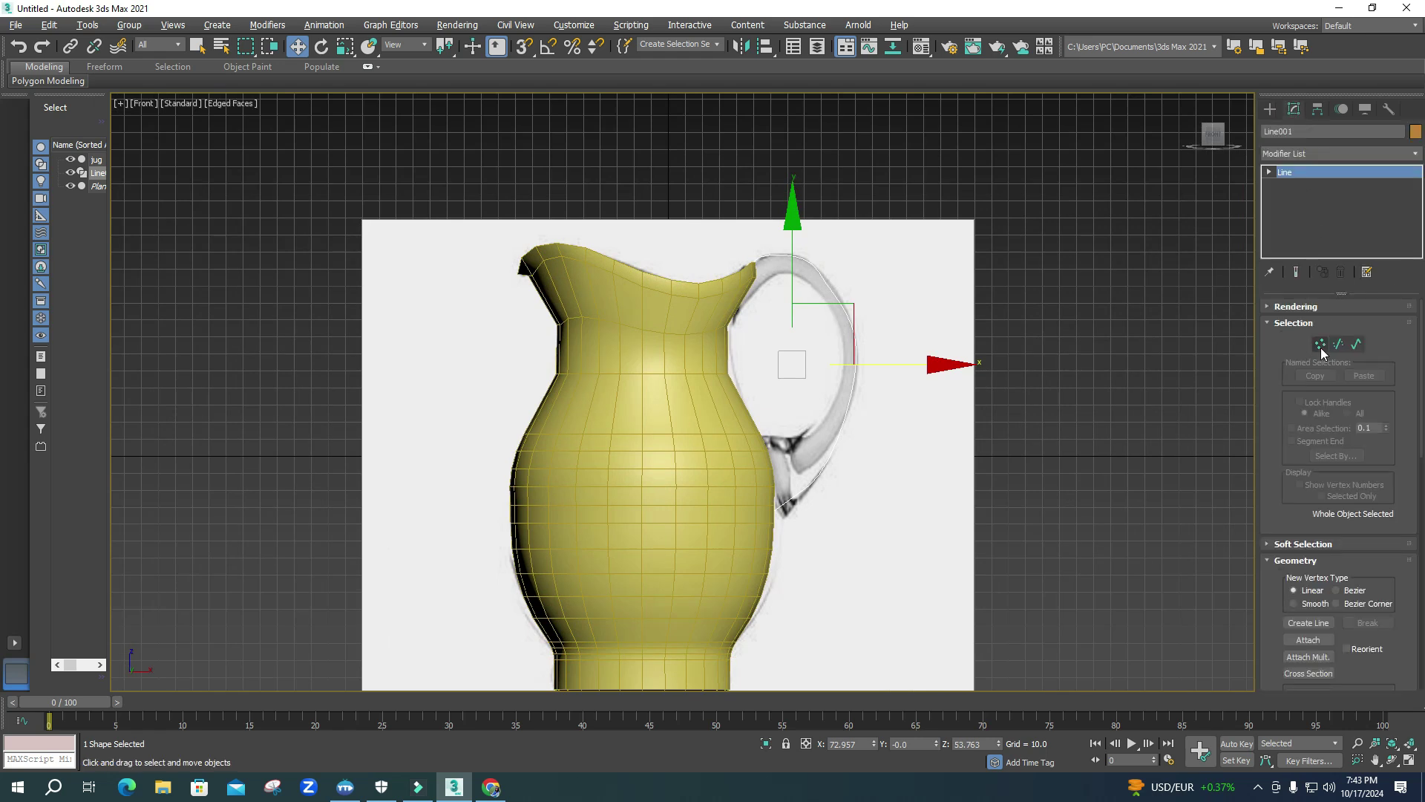
pyautogui.click(1321, 345)
pyautogui.click(820, 273)
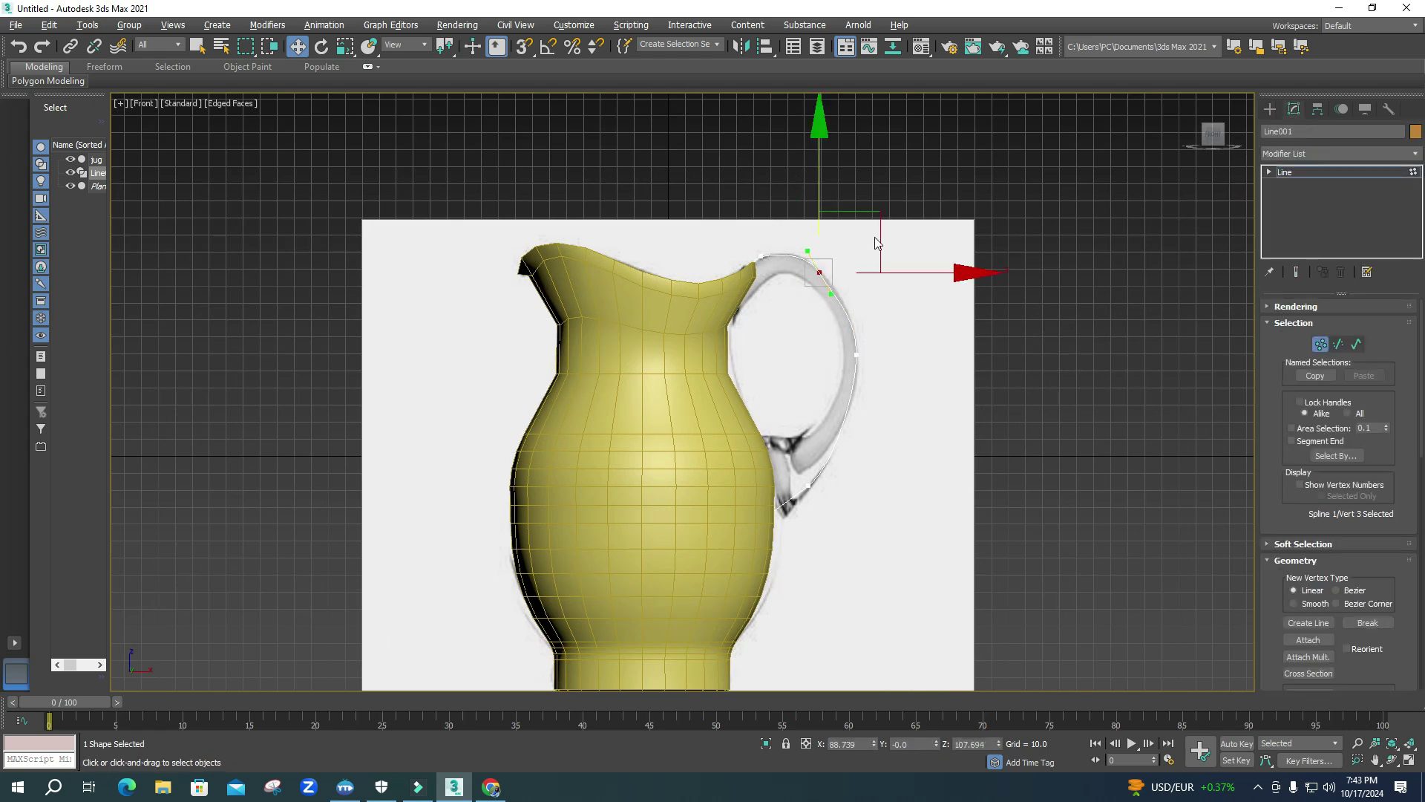
pyautogui.scroll(3, 820, 211)
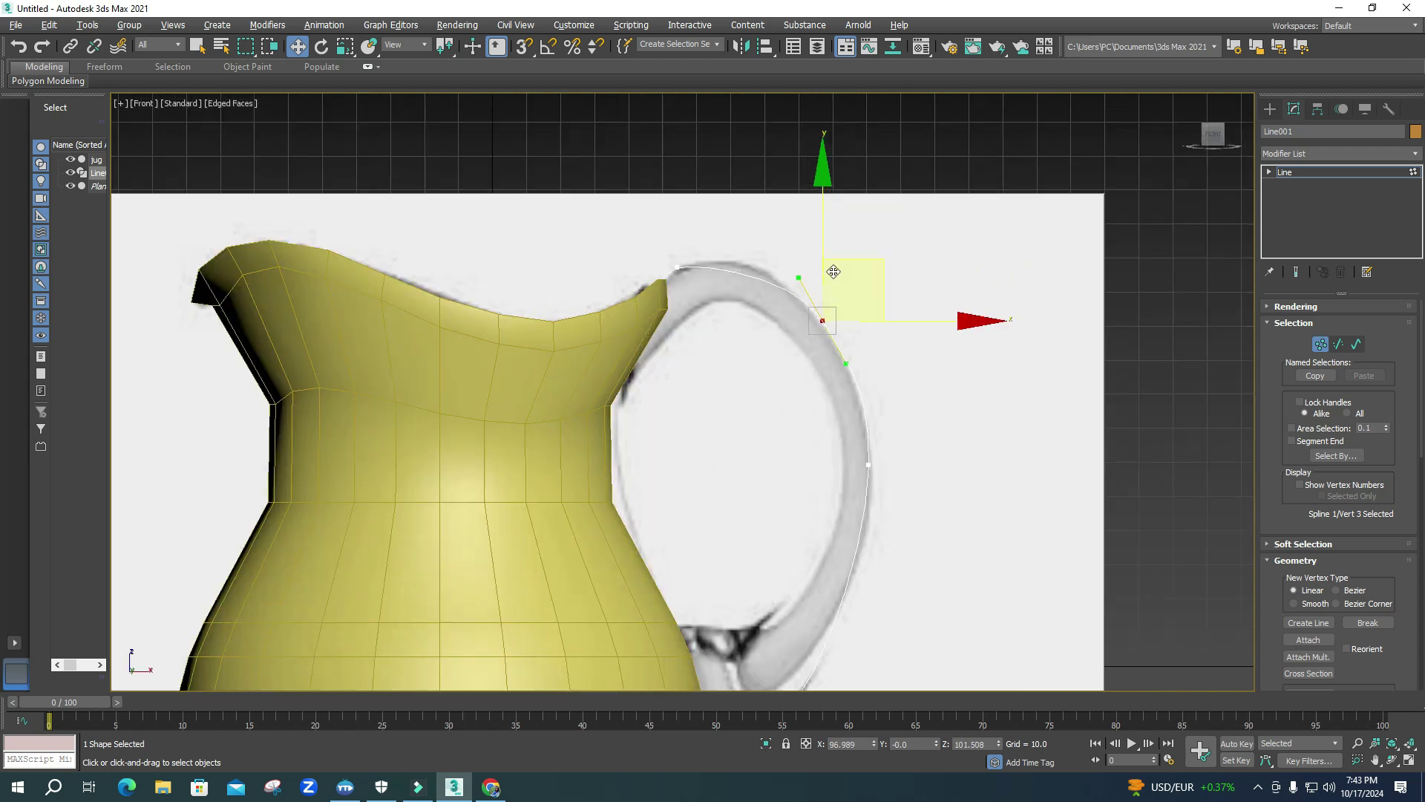
pyautogui.moveTo(798, 278); pyautogui.dragTo(768, 242)
pyautogui.click(872, 465)
pyautogui.moveTo(911, 406); pyautogui.dragTo(909, 434)
pyautogui.scroll(-8, 906, 435)
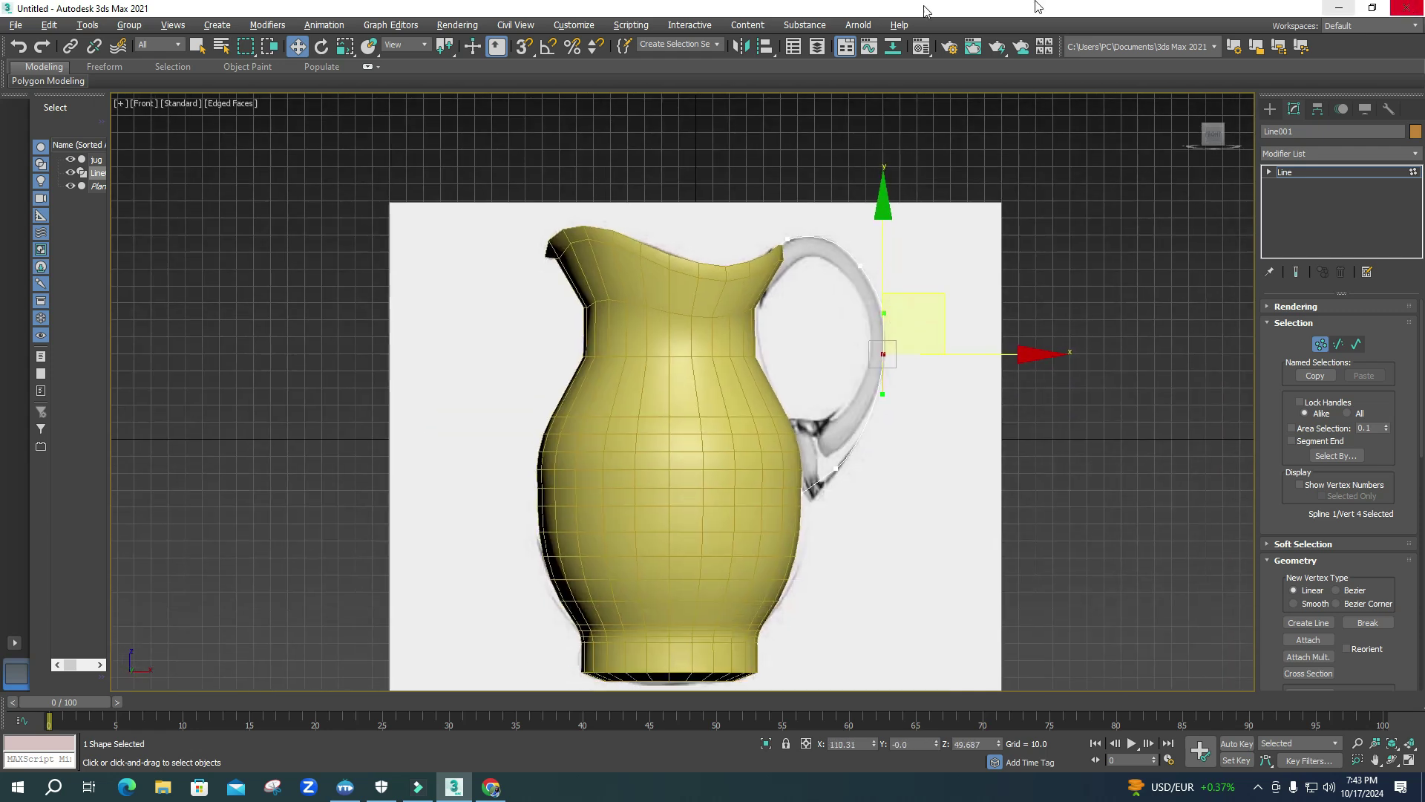
pyautogui.click(834, 342)
pyautogui.click(1321, 344)
pyautogui.click(1062, 357)
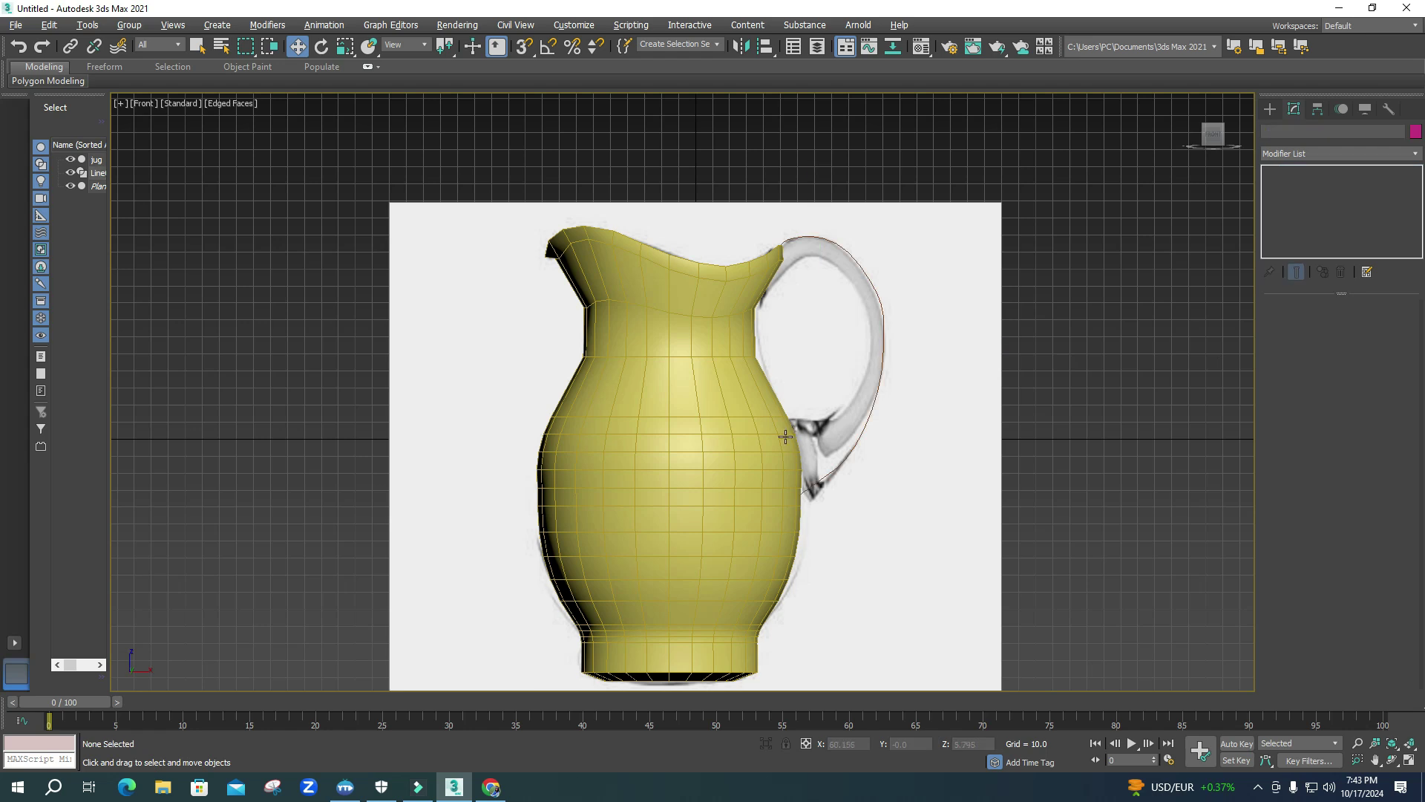
# - Connect the ring of vertical edges on the jug's flared neck with a new edge loop, and clear the selection
pyautogui.click(750, 451)
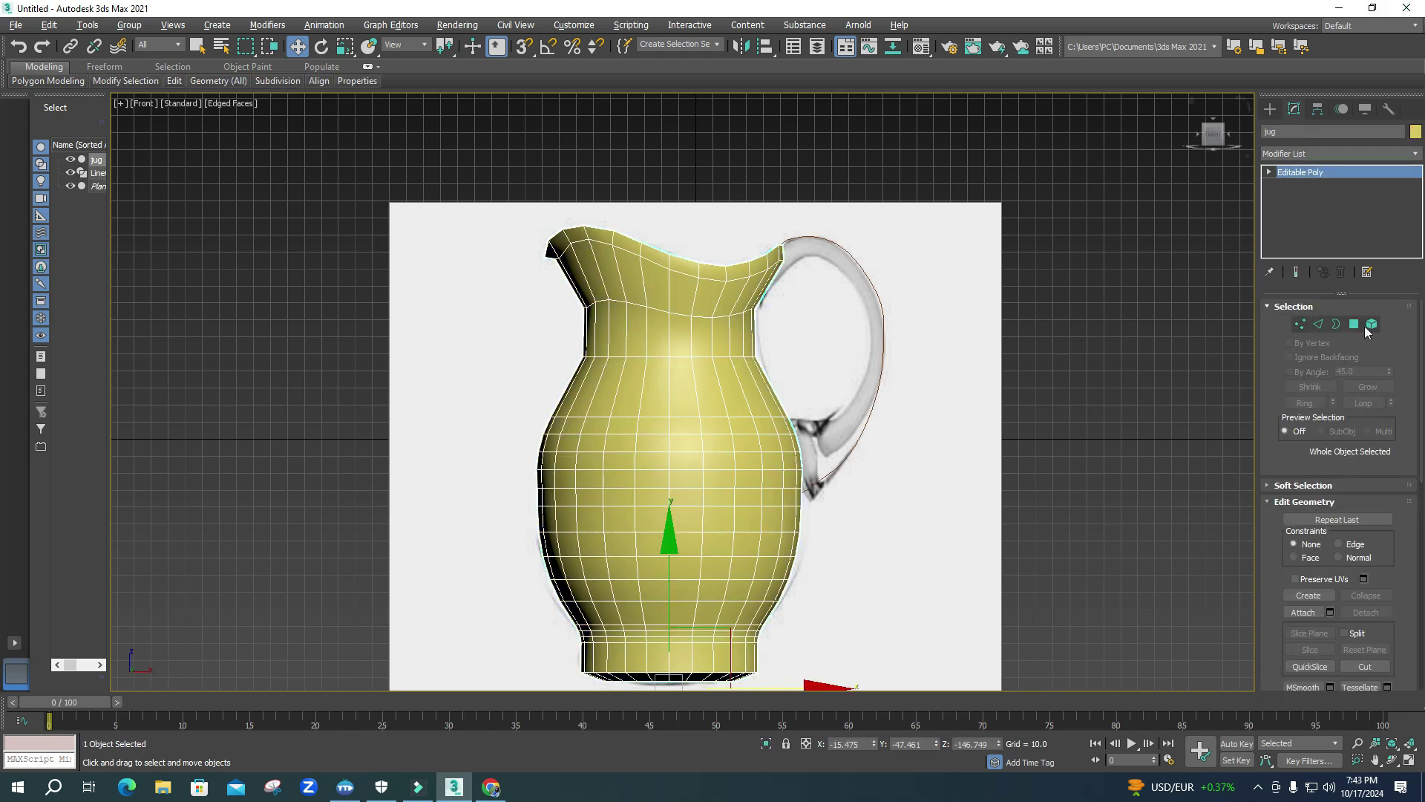
pyautogui.click(1318, 324)
pyautogui.scroll(4, 784, 306)
pyautogui.moveTo(831, 281); pyautogui.dragTo(688, 314)
pyautogui.click(1303, 403)
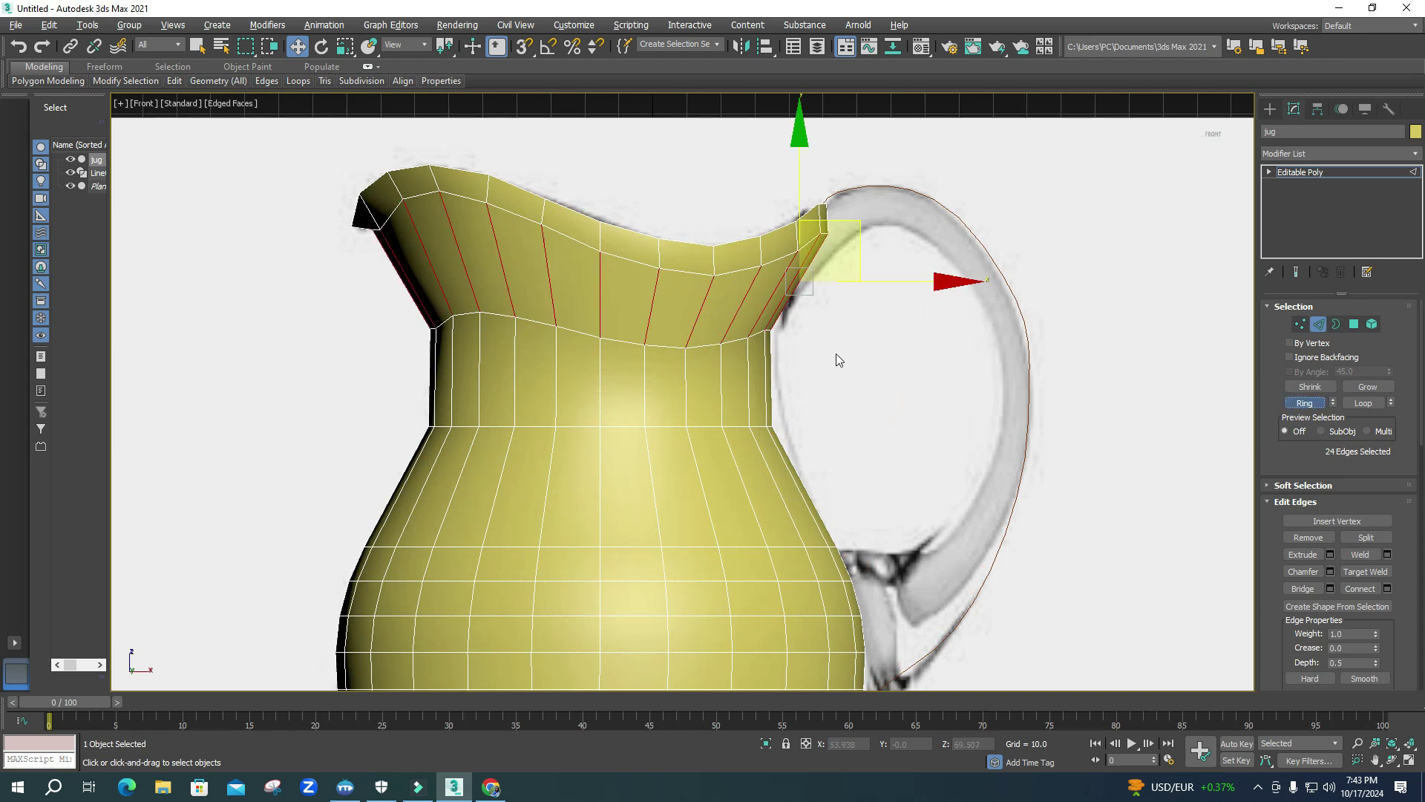
pyautogui.rightClick(750, 350)
pyautogui.click(749, 350)
pyautogui.hotkey('ctrl', 'shift', 'e')
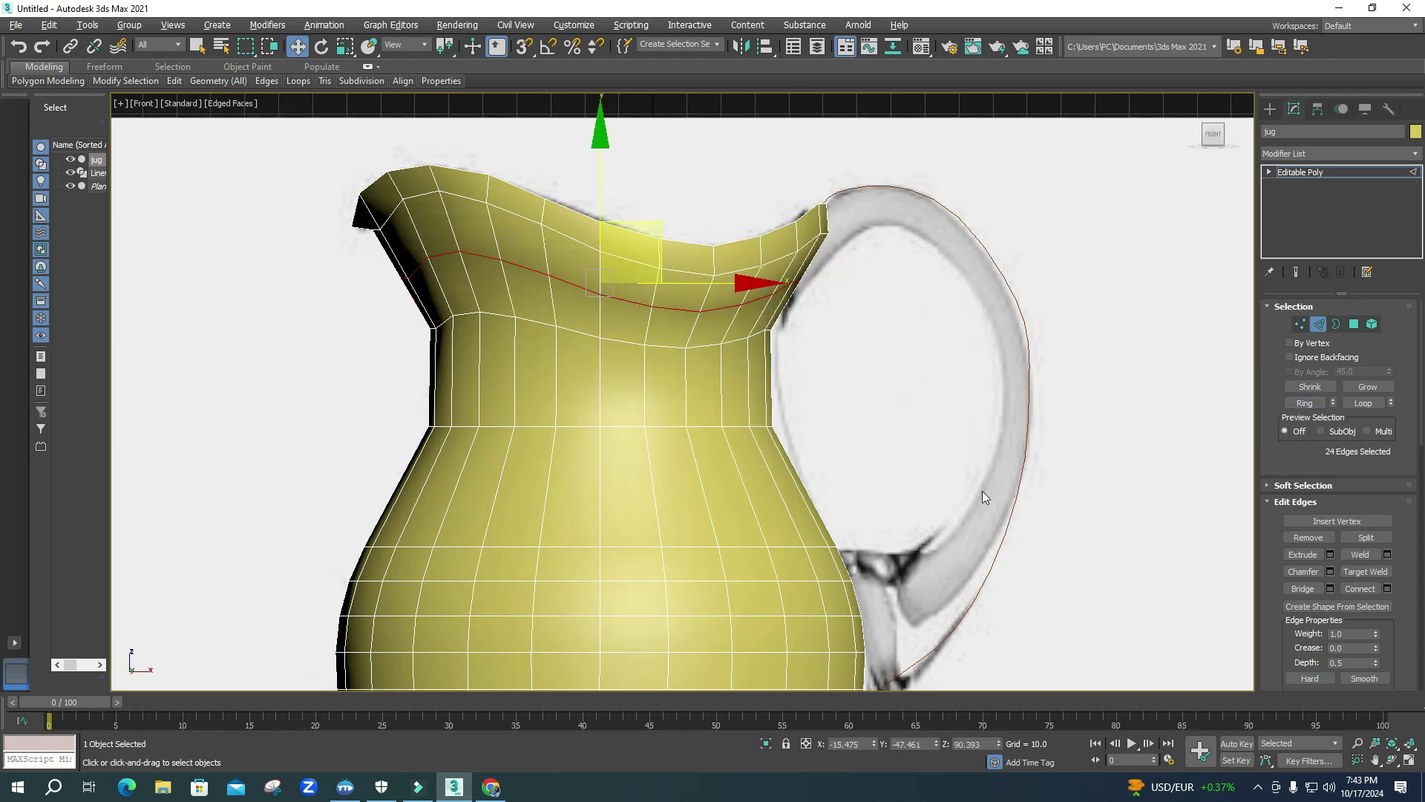
pyautogui.click(982, 493)
# - Leave edge editing, maximize the perspective view, and display the jug with edged faces from an angled viewpoint
pyautogui.moveTo(798, 555); pyautogui.dragTo(781, 369, button='middle')
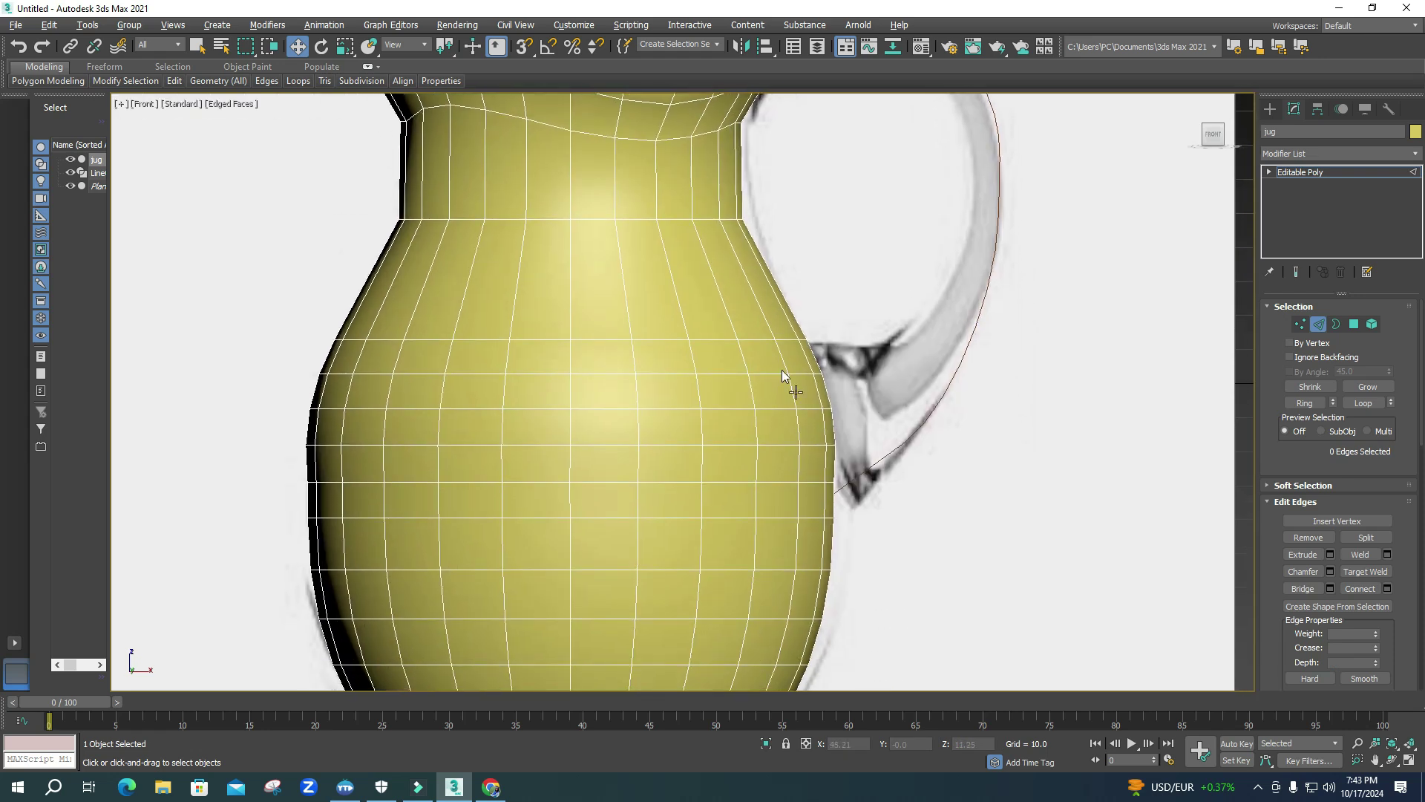
pyautogui.click(836, 486)
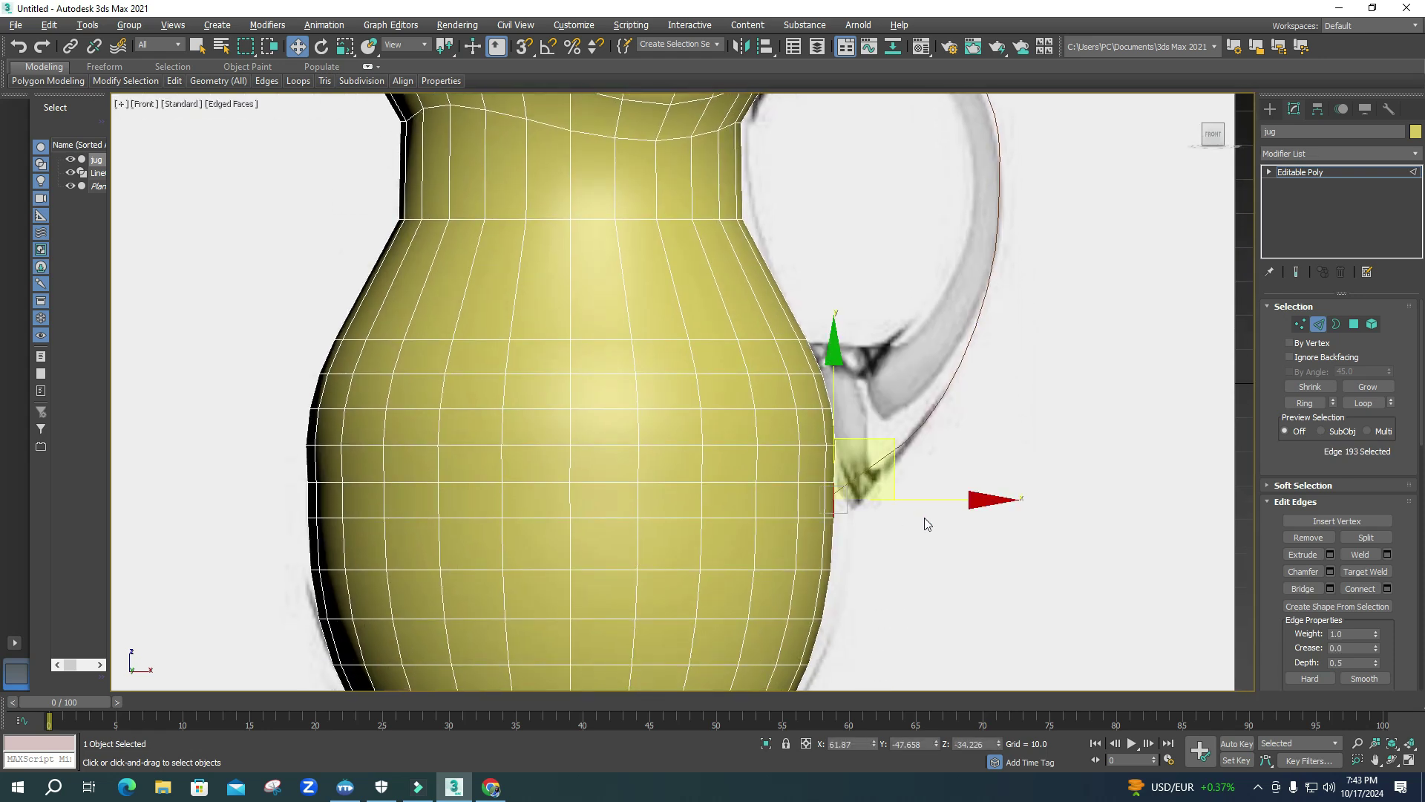
pyautogui.click(1316, 327)
pyautogui.hotkey('alt', 'w')
pyautogui.click(1090, 430)
pyautogui.hotkey('alt', 'w')
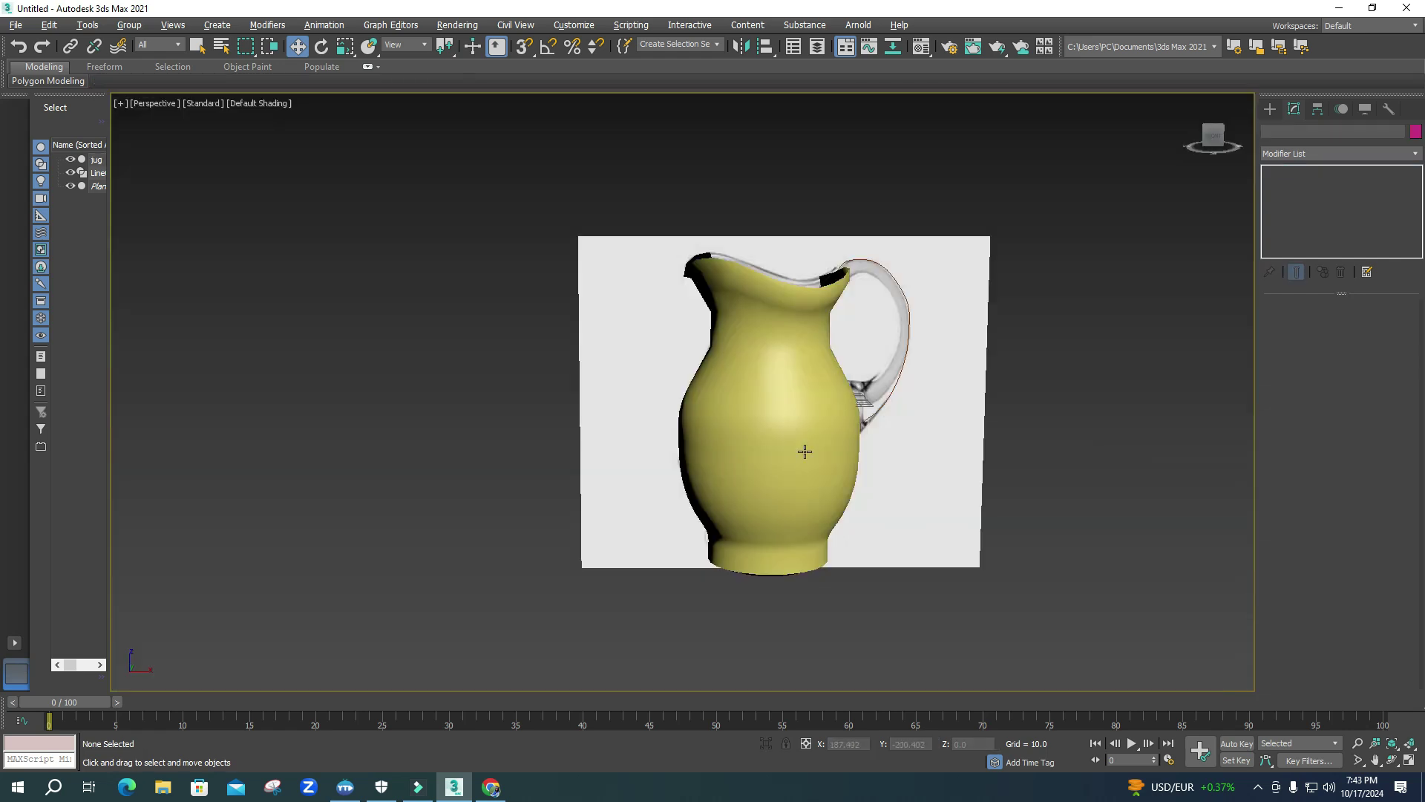
pyautogui.keyDown('alt'); pyautogui.moveTo(671, 451); pyautogui.dragTo(646, 453, button='middle'); pyautogui.keyUp('alt')
pyautogui.press('F4')
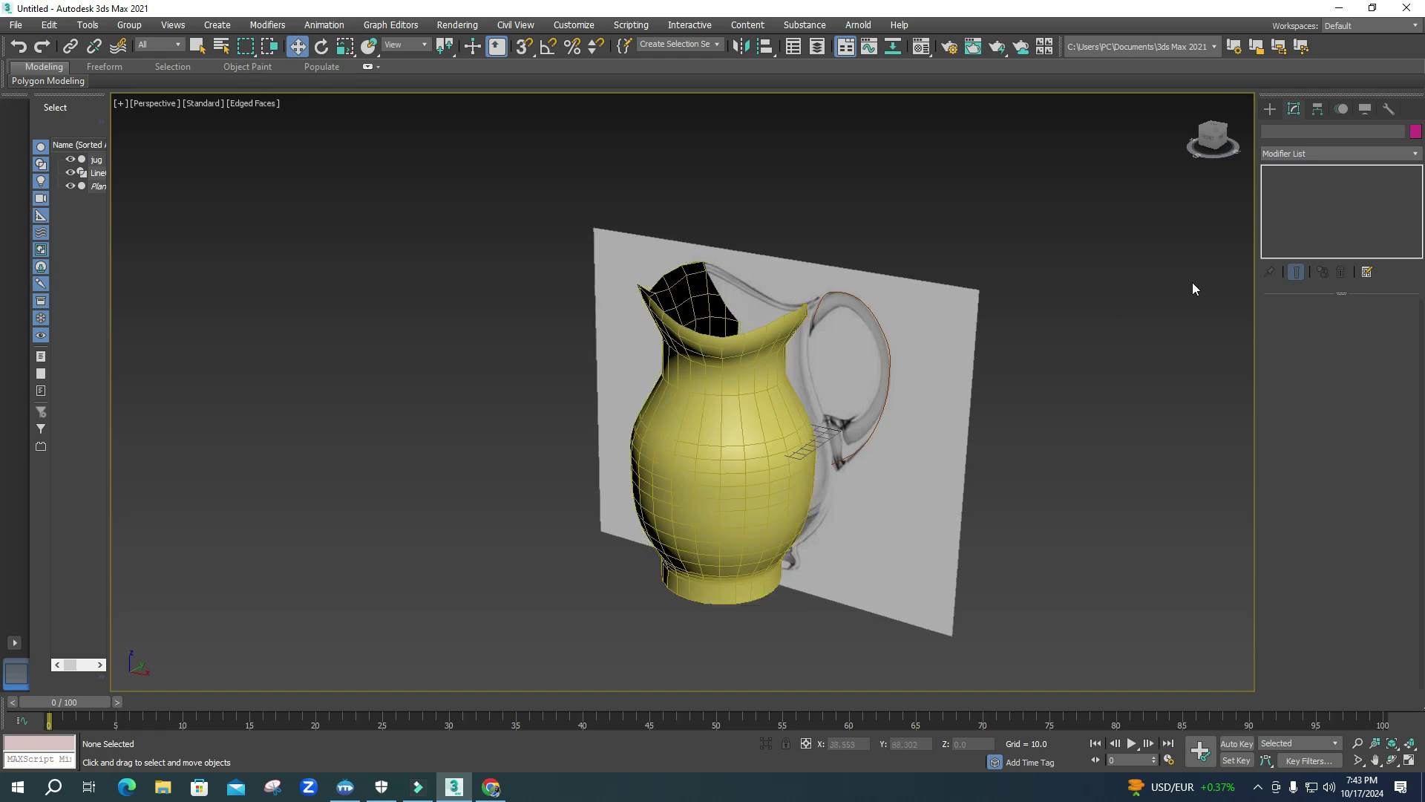
# - Add a Shell modifier to the jug and set its inner amount to 5.15
pyautogui.click(746, 450)
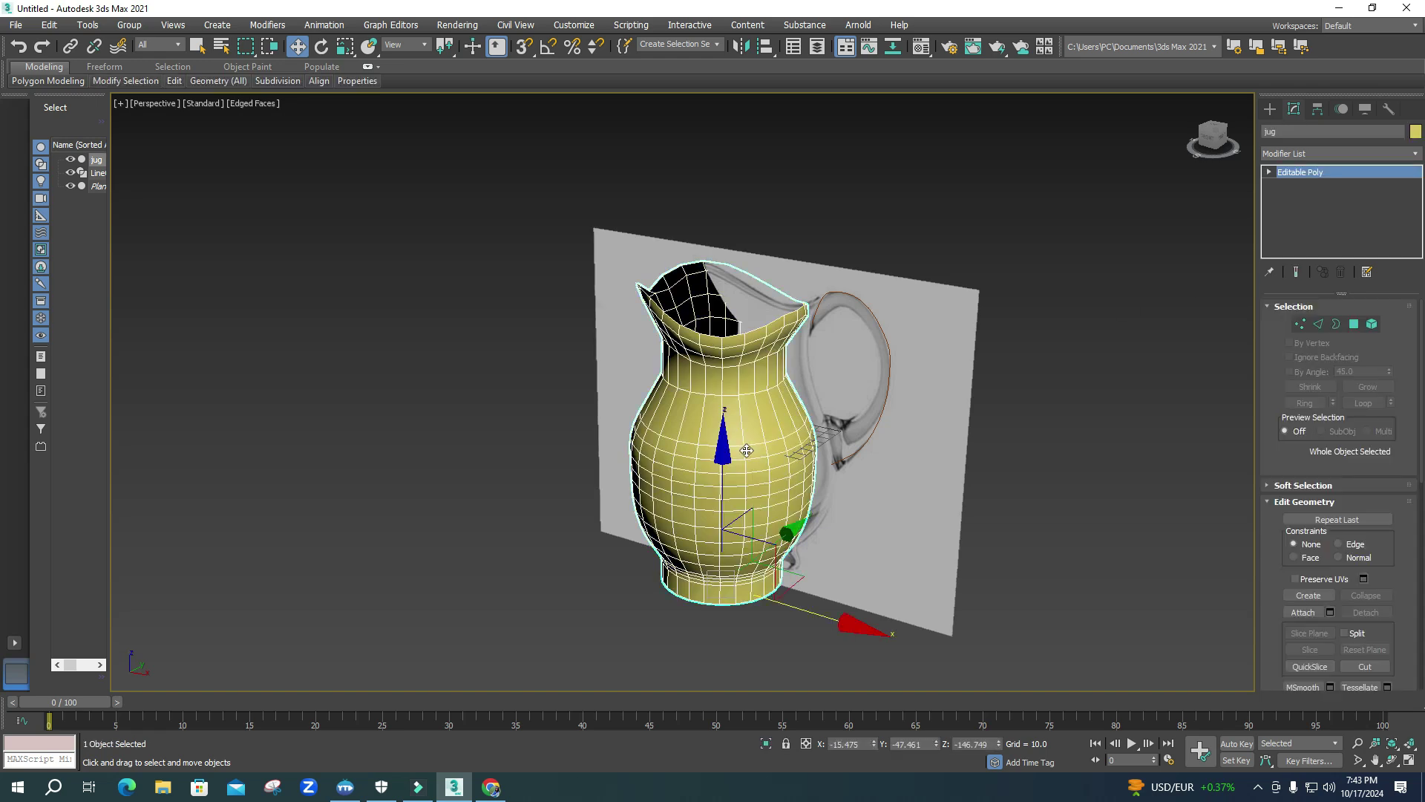
pyautogui.click(1330, 155)
pyautogui.click(1330, 154)
pyautogui.press('s')
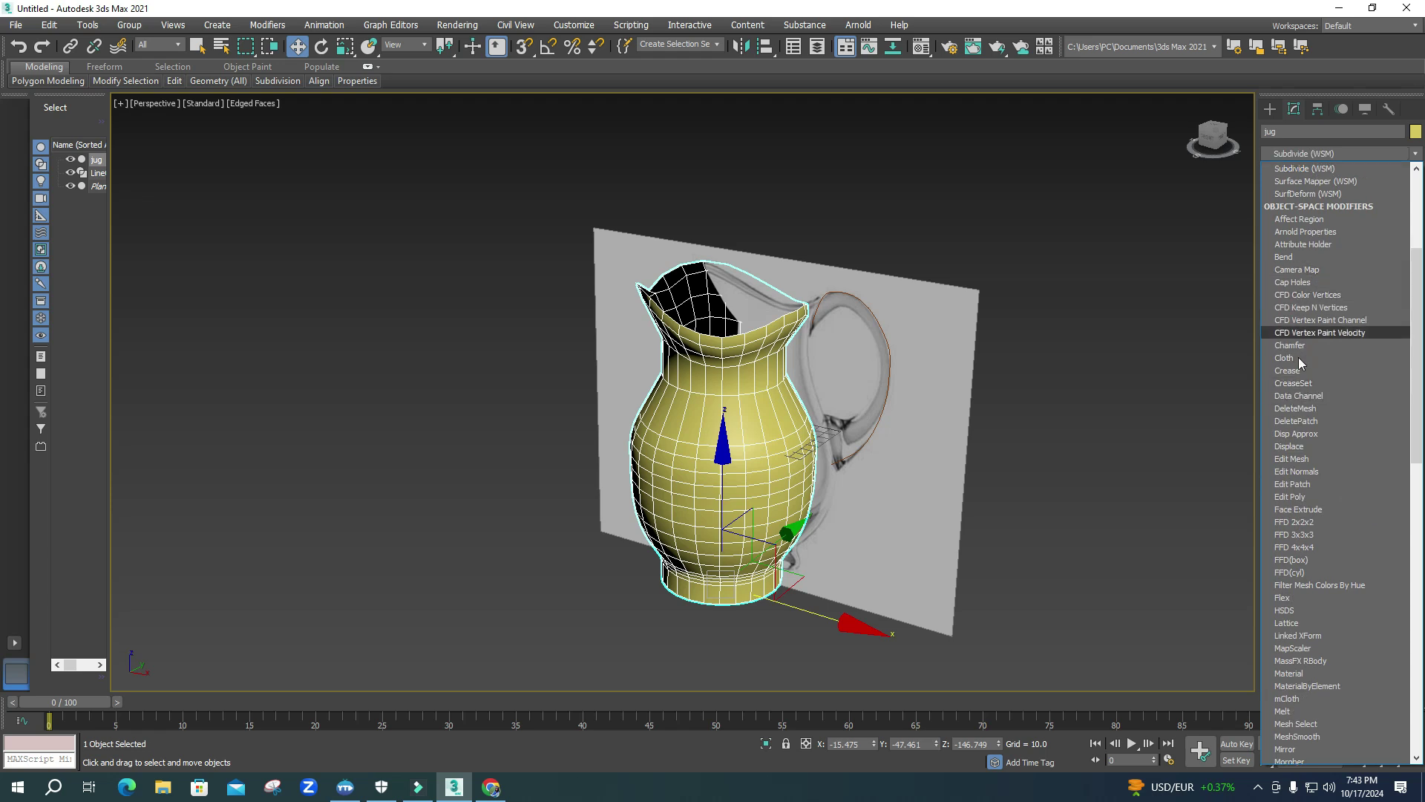
pyautogui.press('s')
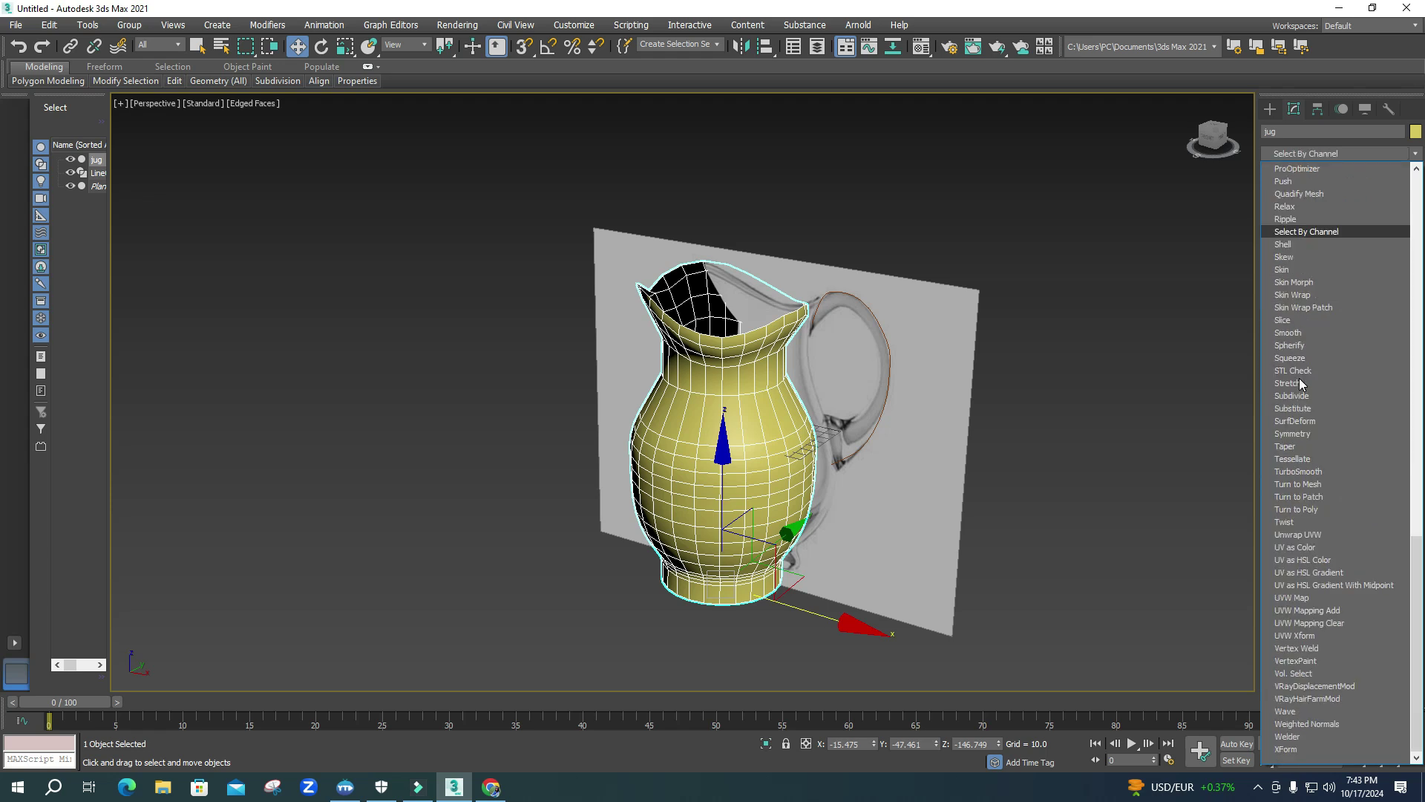
pyautogui.click(1284, 245)
pyautogui.keyDown('alt'); pyautogui.moveTo(719, 375); pyautogui.dragTo(735, 311, button='middle'); pyautogui.keyUp('alt')
pyautogui.scroll(4, 735, 310)
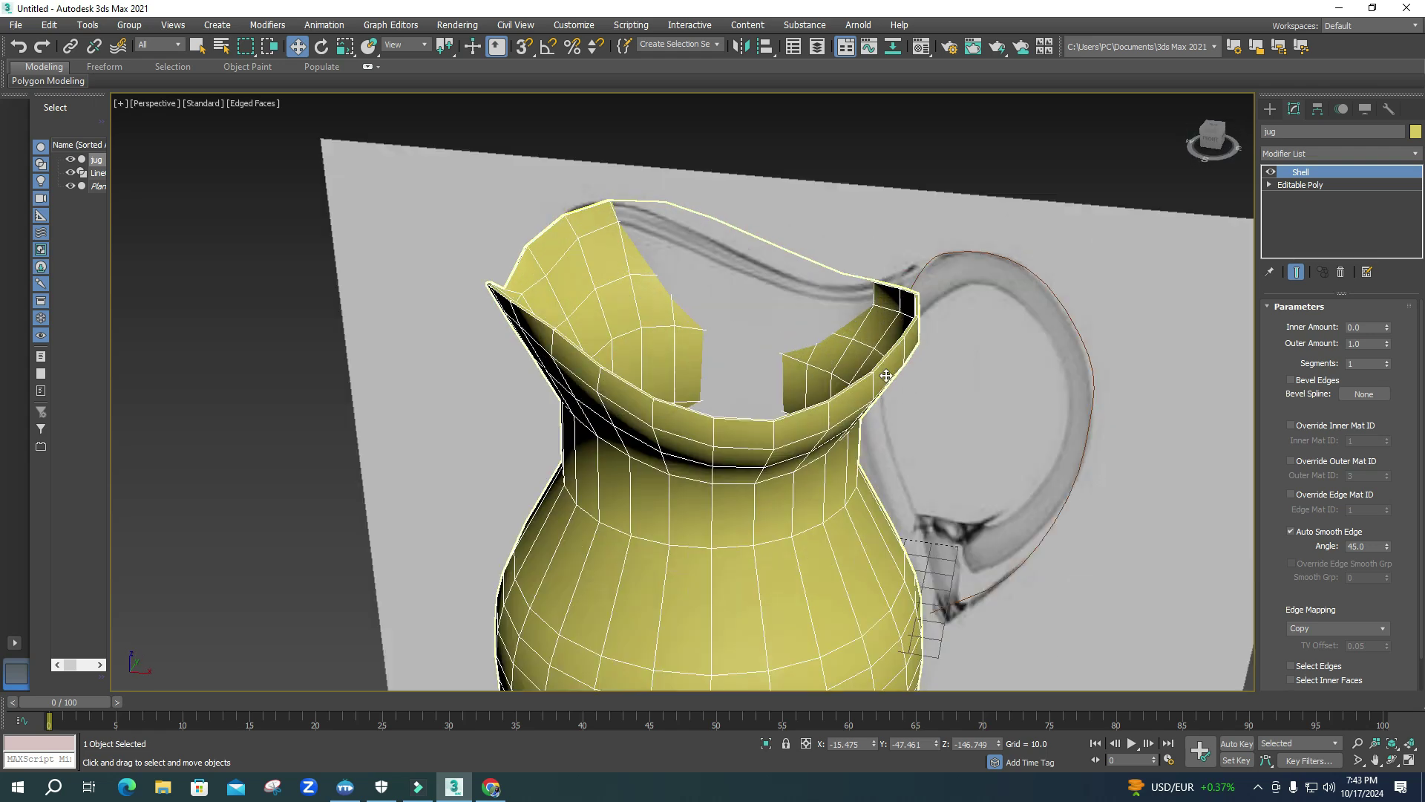
pyautogui.moveTo(1388, 331); pyautogui.dragTo(960, 40)
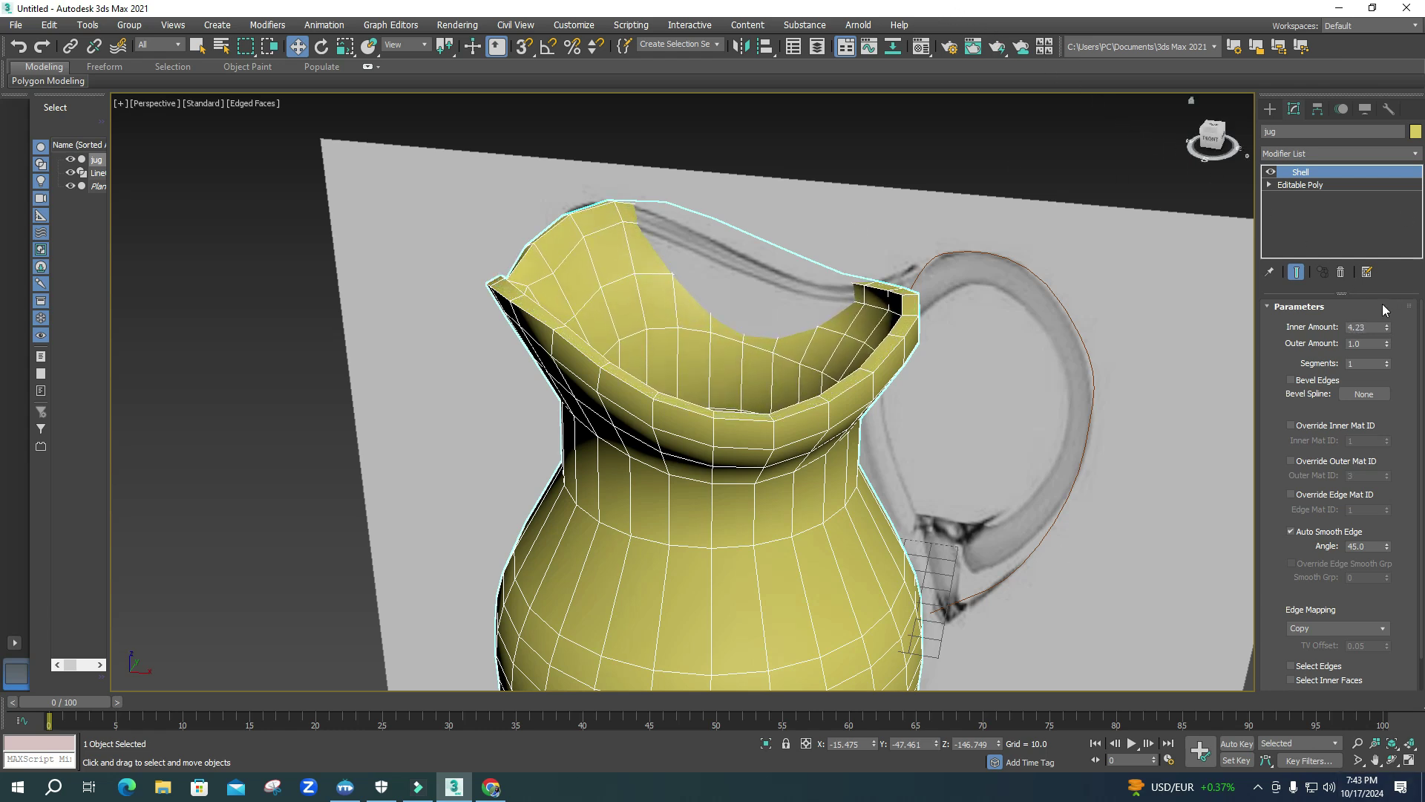
pyautogui.moveTo(1385, 331); pyautogui.dragTo(1347, 259)
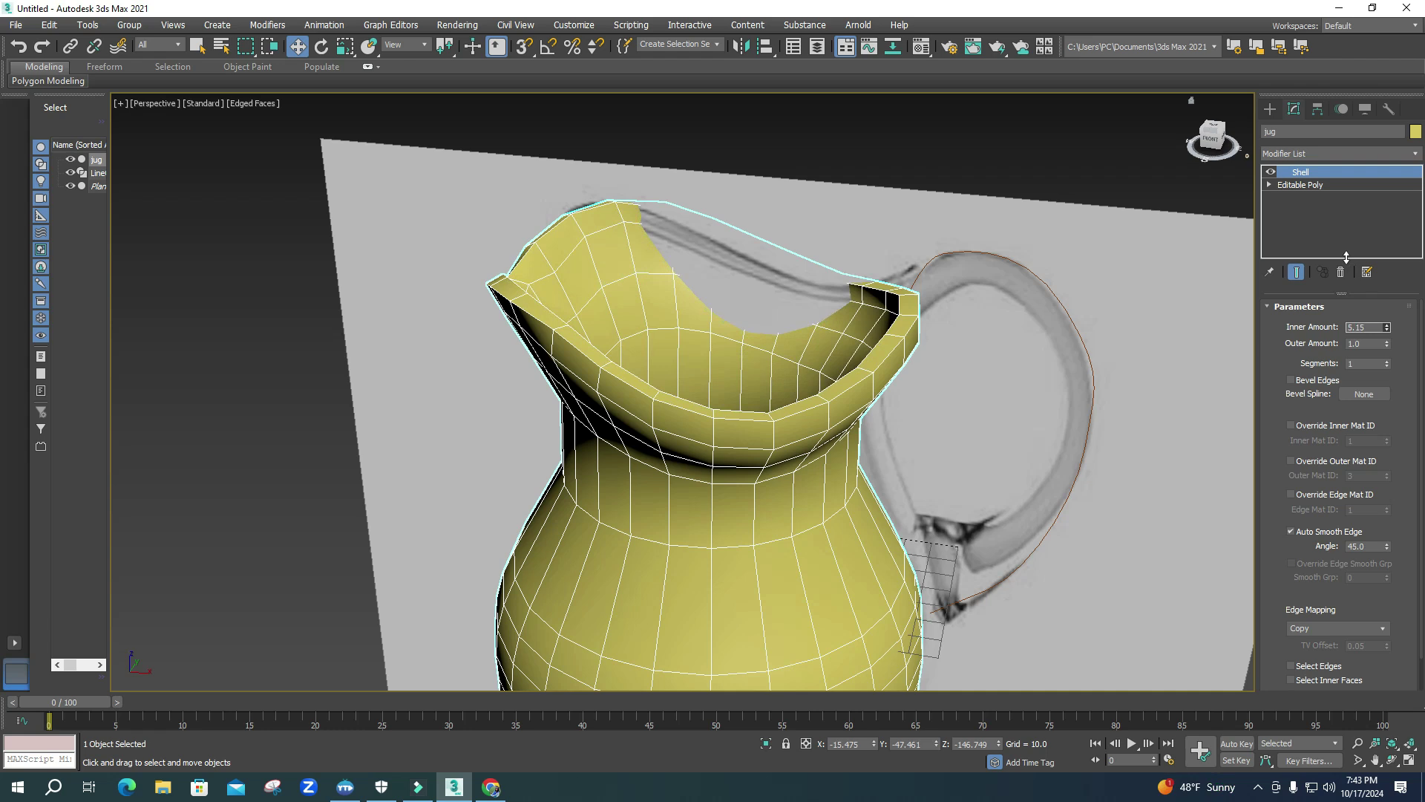
# - Convert the shelled jug to an Editable Poly and activate edge editing
pyautogui.rightClick(872, 359)
pyautogui.moveTo(935, 504)
pyautogui.click(1047, 511)
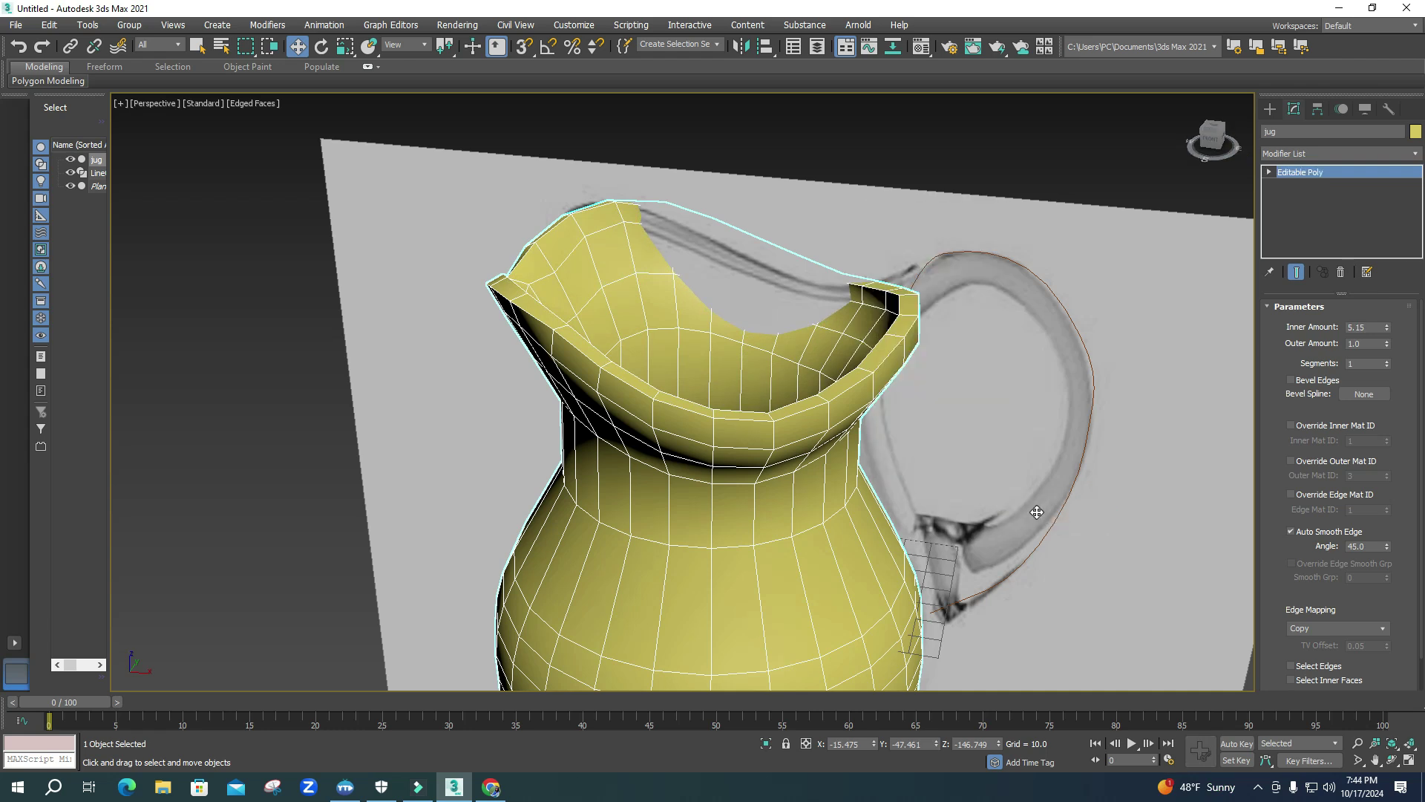
pyautogui.click(1319, 325)
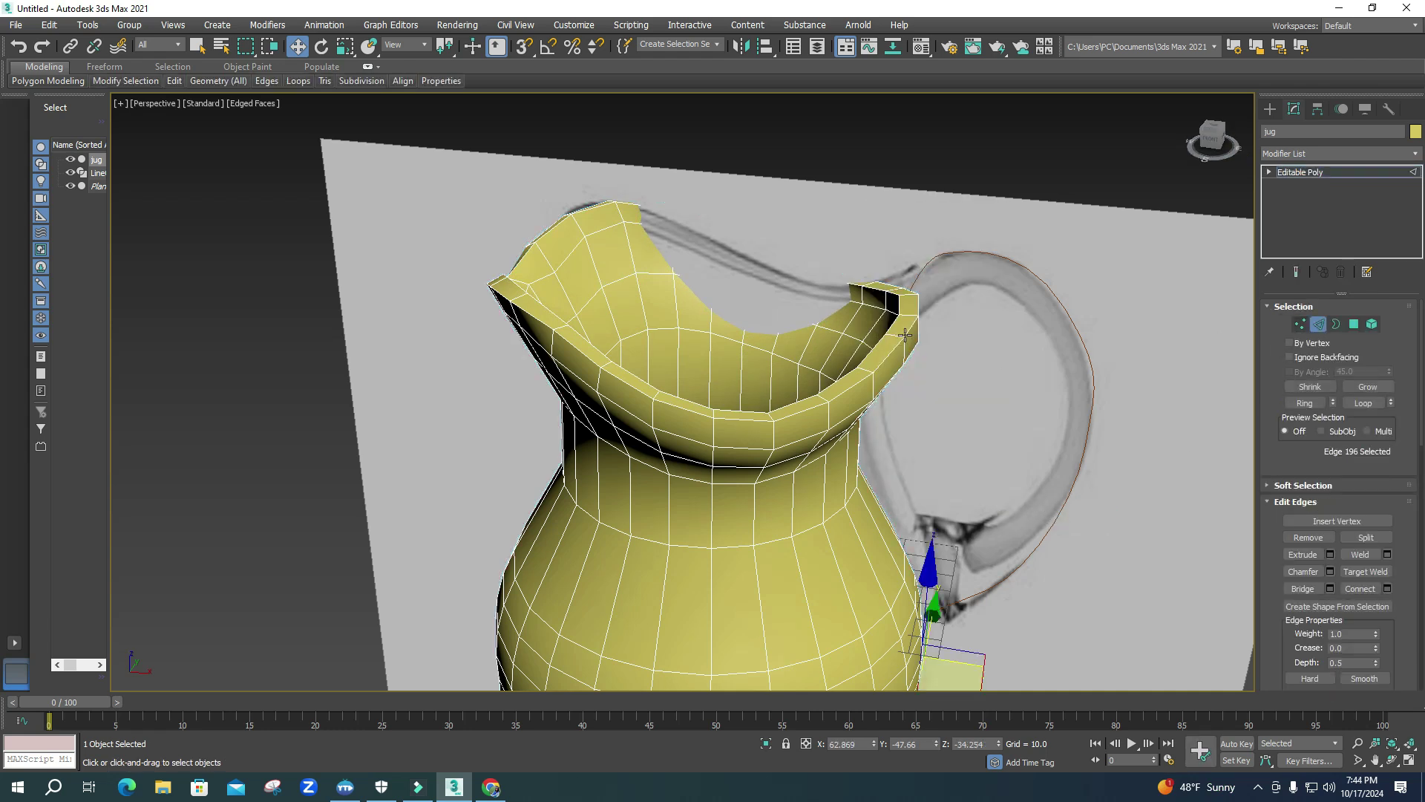
# - Connect the ring of edges across the jug's rim thickness with a new loop, raise it about 1.7 units, and clear the selection
pyautogui.click(897, 336)
pyautogui.click(1296, 398)
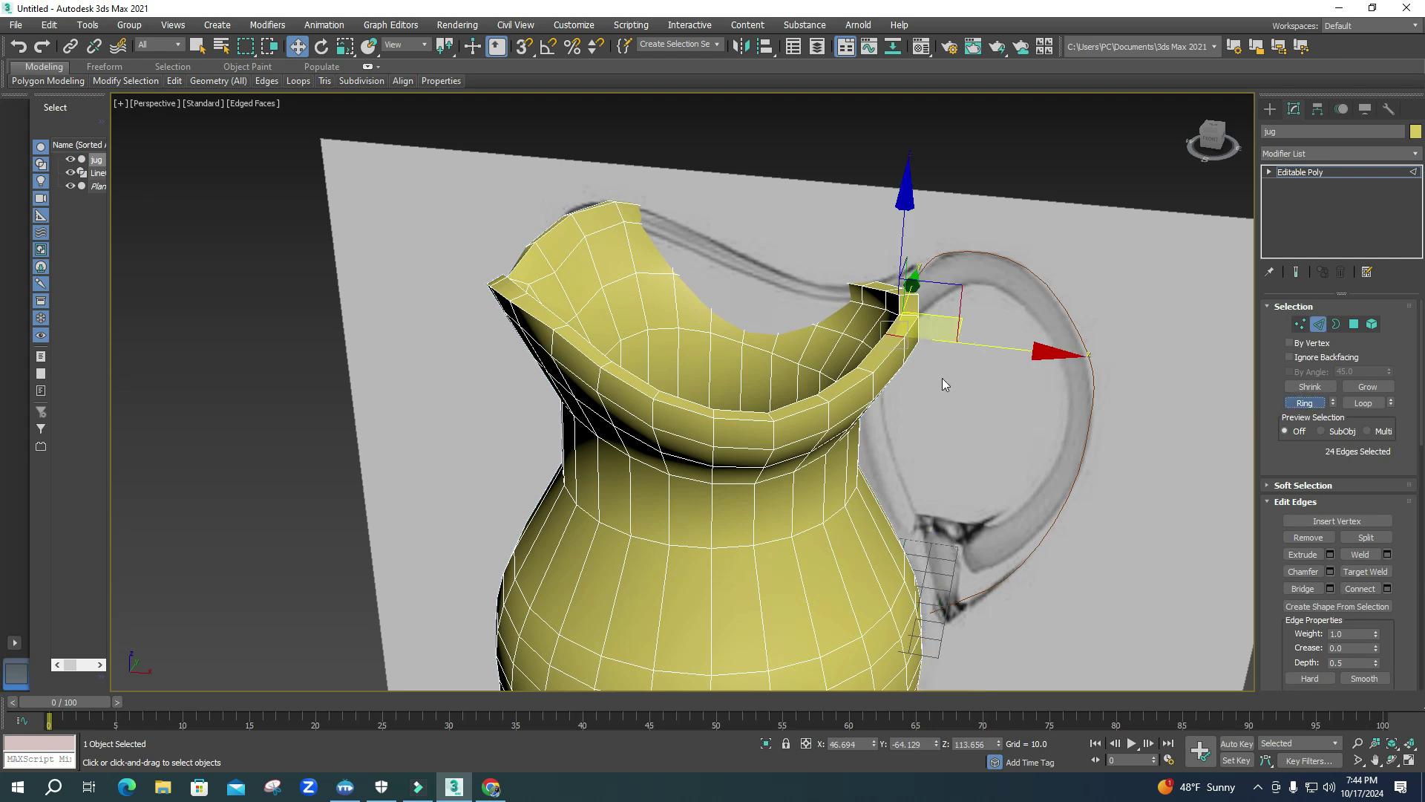
pyautogui.rightClick(873, 355)
pyautogui.click(837, 403)
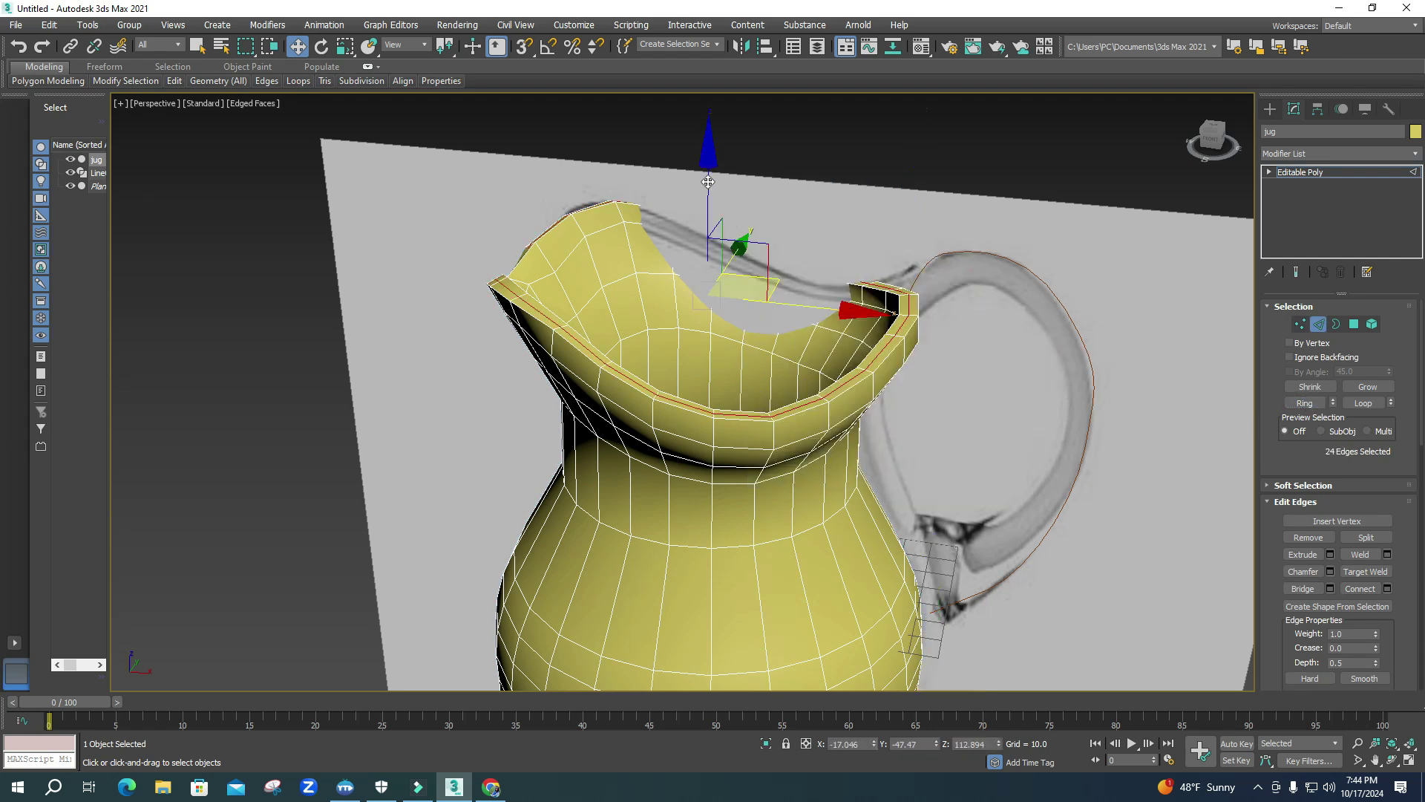
pyautogui.moveTo(706, 182); pyautogui.dragTo(703, 168)
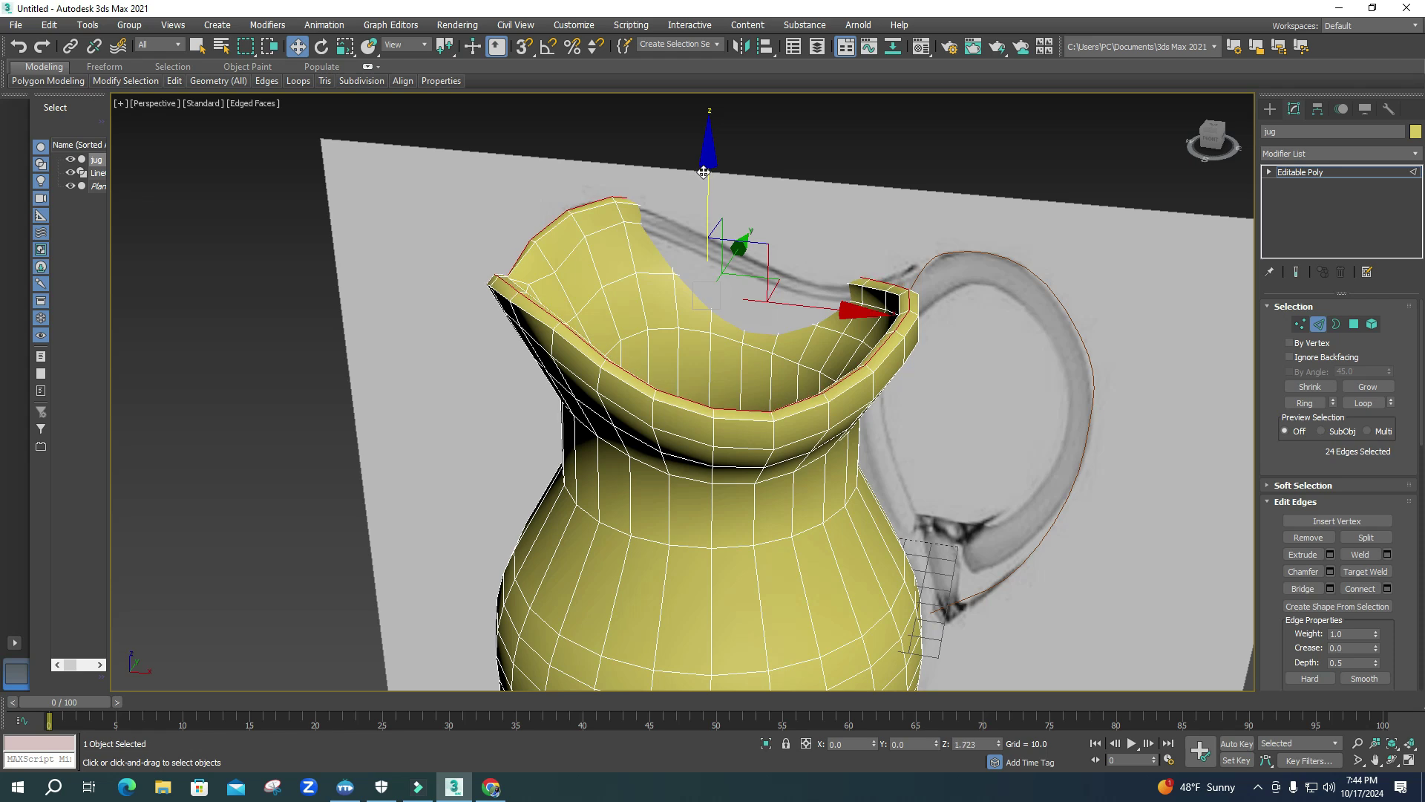
pyautogui.scroll(-5, 731, 448)
pyautogui.keyDown('alt'); pyautogui.moveTo(731, 448); pyautogui.dragTo(619, 429, button='middle'); pyautogui.keyUp('alt')
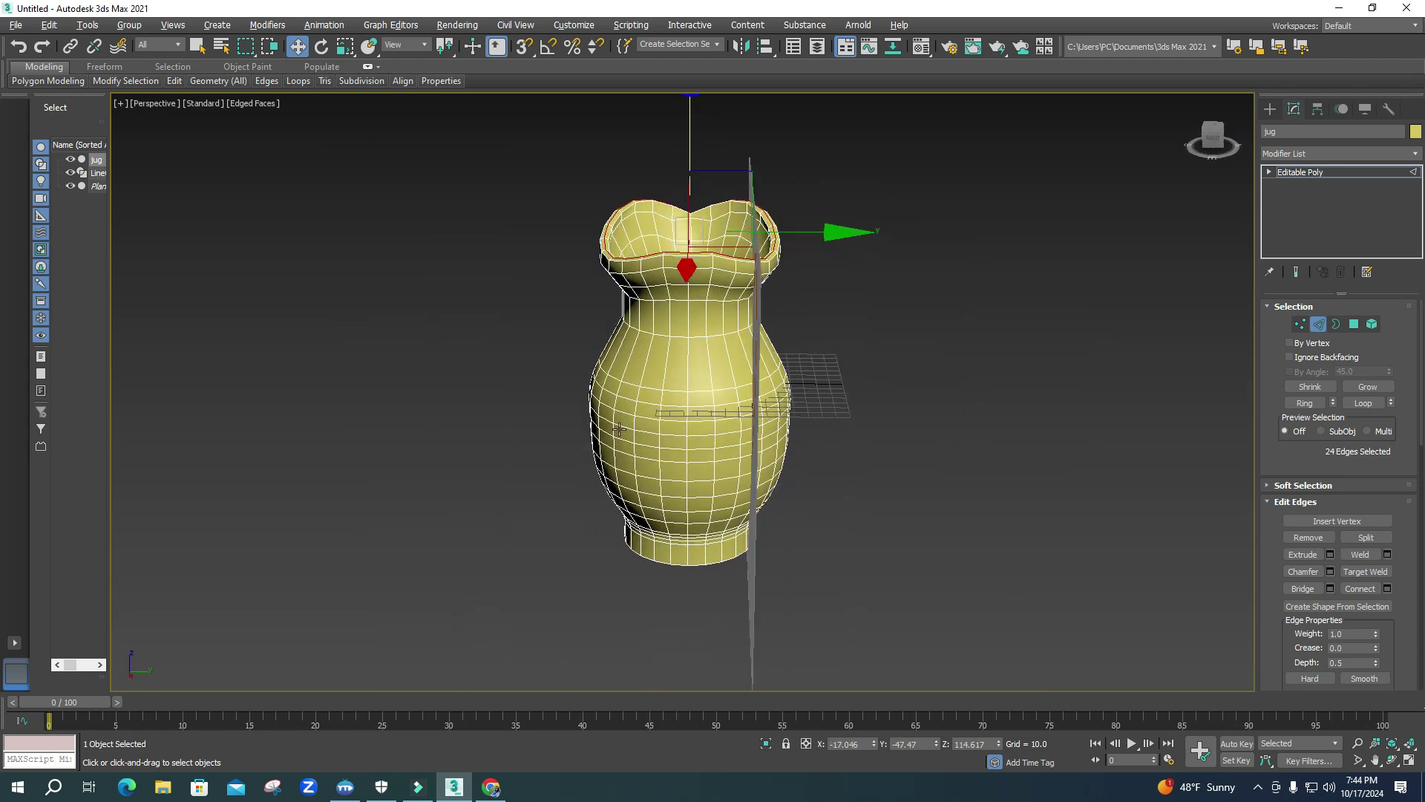
pyautogui.click(835, 404)
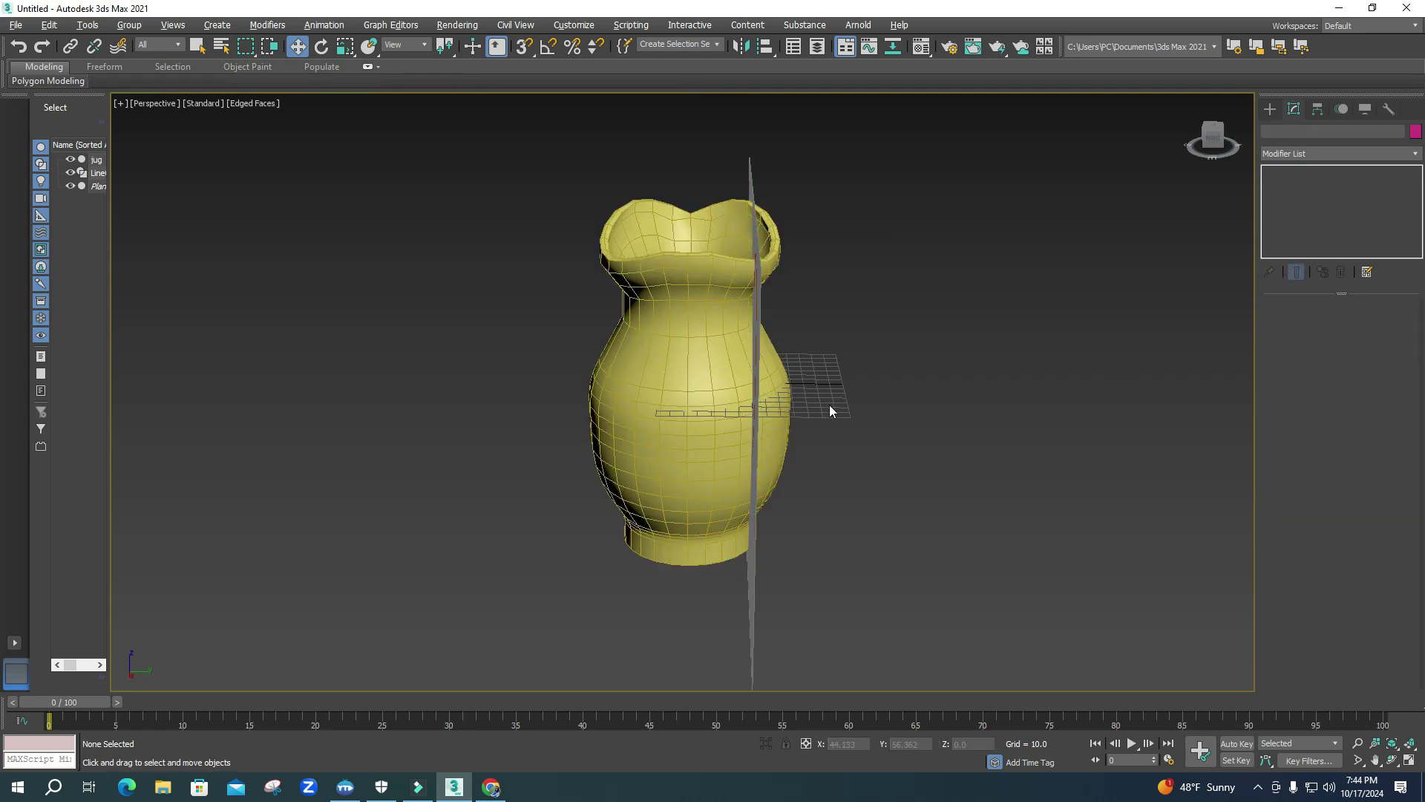
# - Move the handle spline in the top view onto the jug's centre line at about Y -47.6, and deselect it in the maximized perspective view
pyautogui.hotkey('alt', 'w')
pyautogui.click(1088, 262)
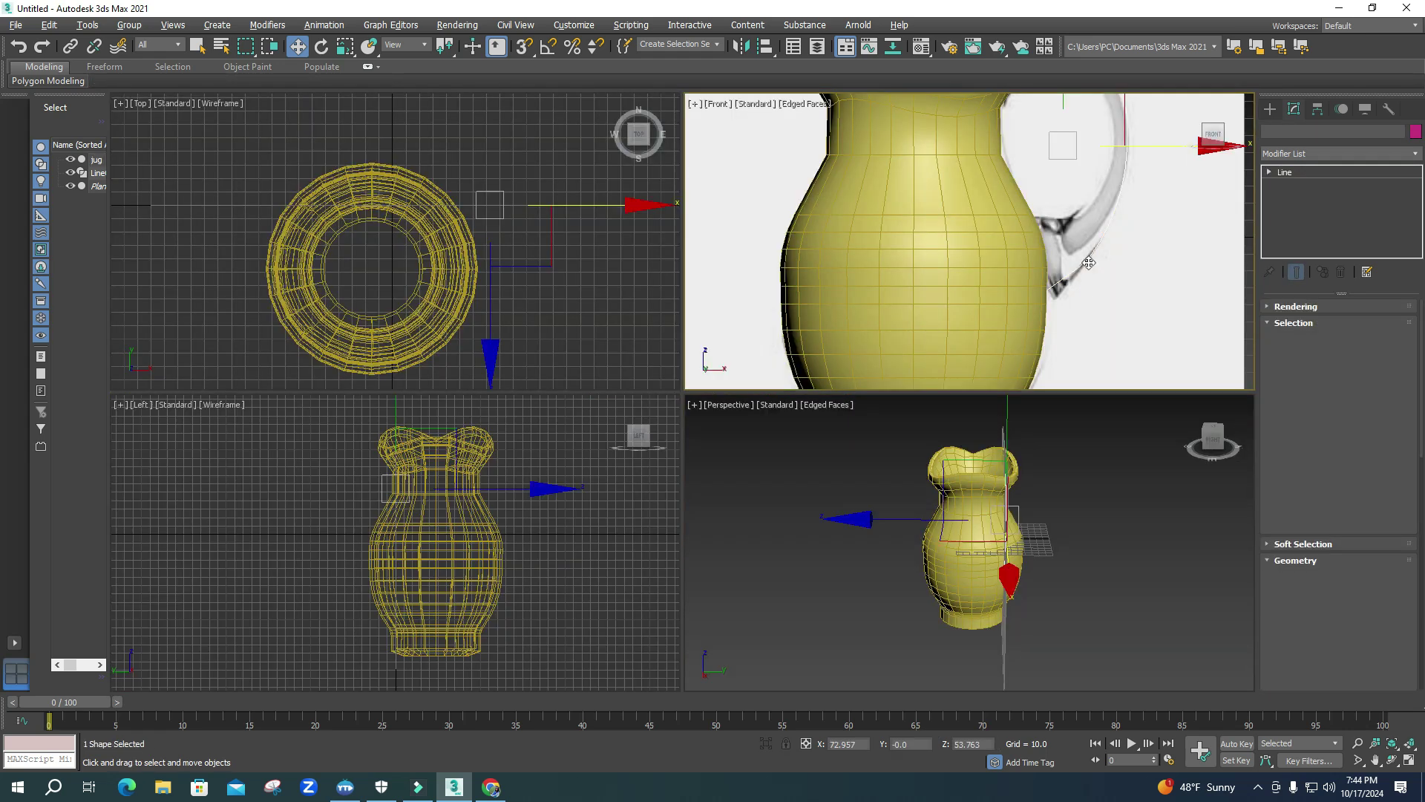
pyautogui.rightClick(555, 264)
pyautogui.moveTo(486, 131); pyautogui.dragTo(492, 192)
pyautogui.rightClick(1037, 603)
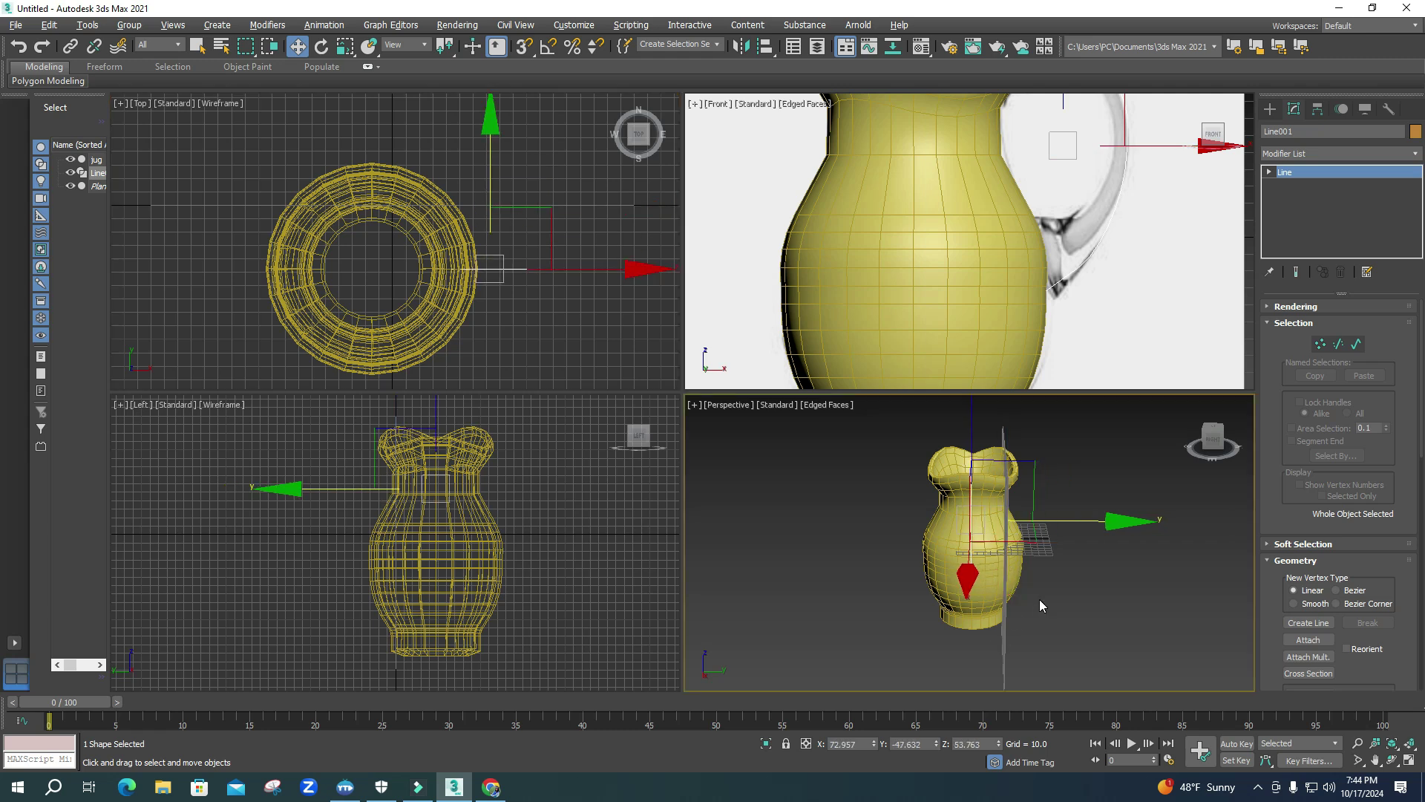
pyautogui.hotkey('alt', 'w')
pyautogui.moveTo(707, 453)
pyautogui.keyDown('alt'); pyautogui.mouseDown(button='middle')
pyautogui.moveTo(709, 493)
pyautogui.moveTo(732, 459)
pyautogui.mouseUp(button='middle'); pyautogui.keyUp('alt')
pyautogui.click(974, 453)
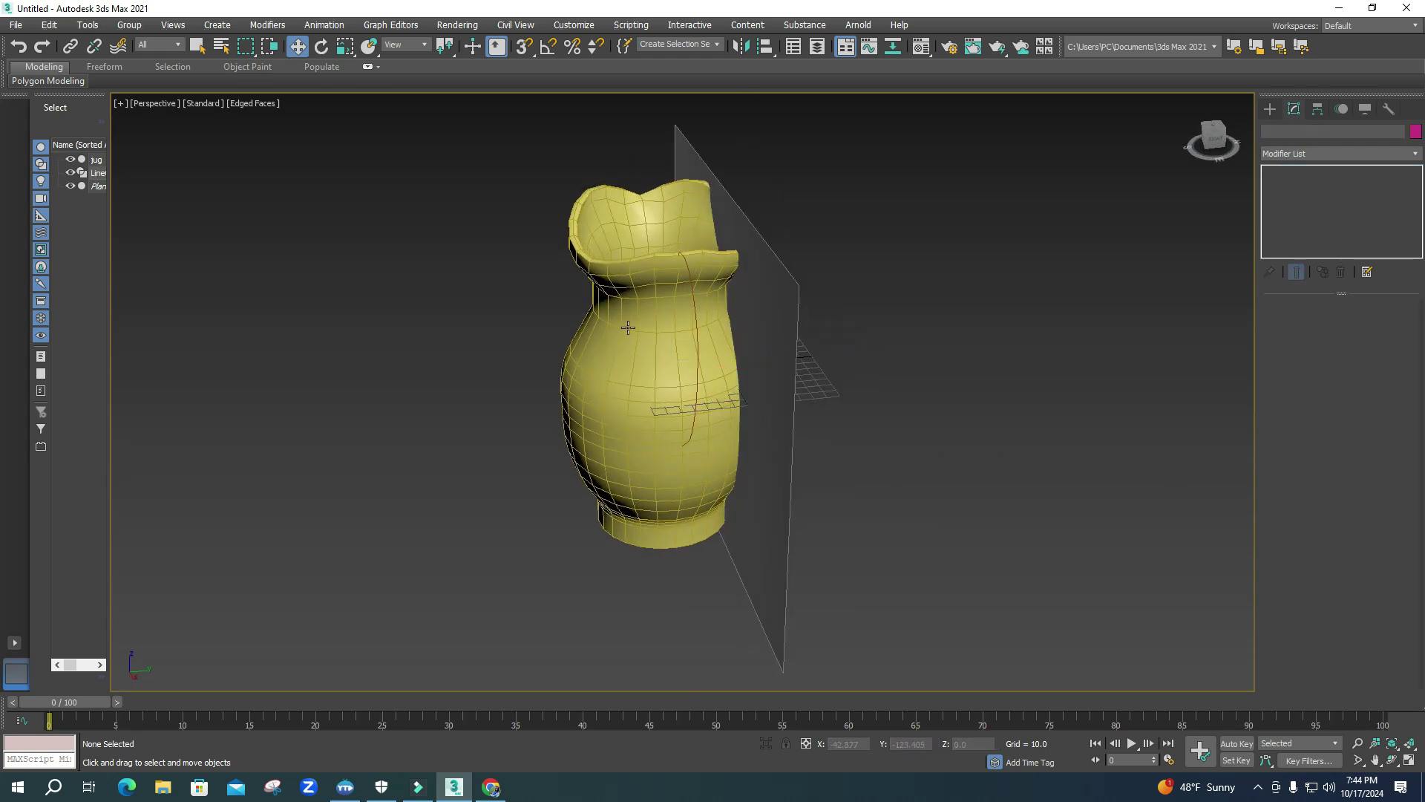
# - Activate polygon editing on the jug and select the outer rim polygon next to the upper end of the handle spline
pyautogui.click(627, 328)
pyautogui.click(1354, 327)
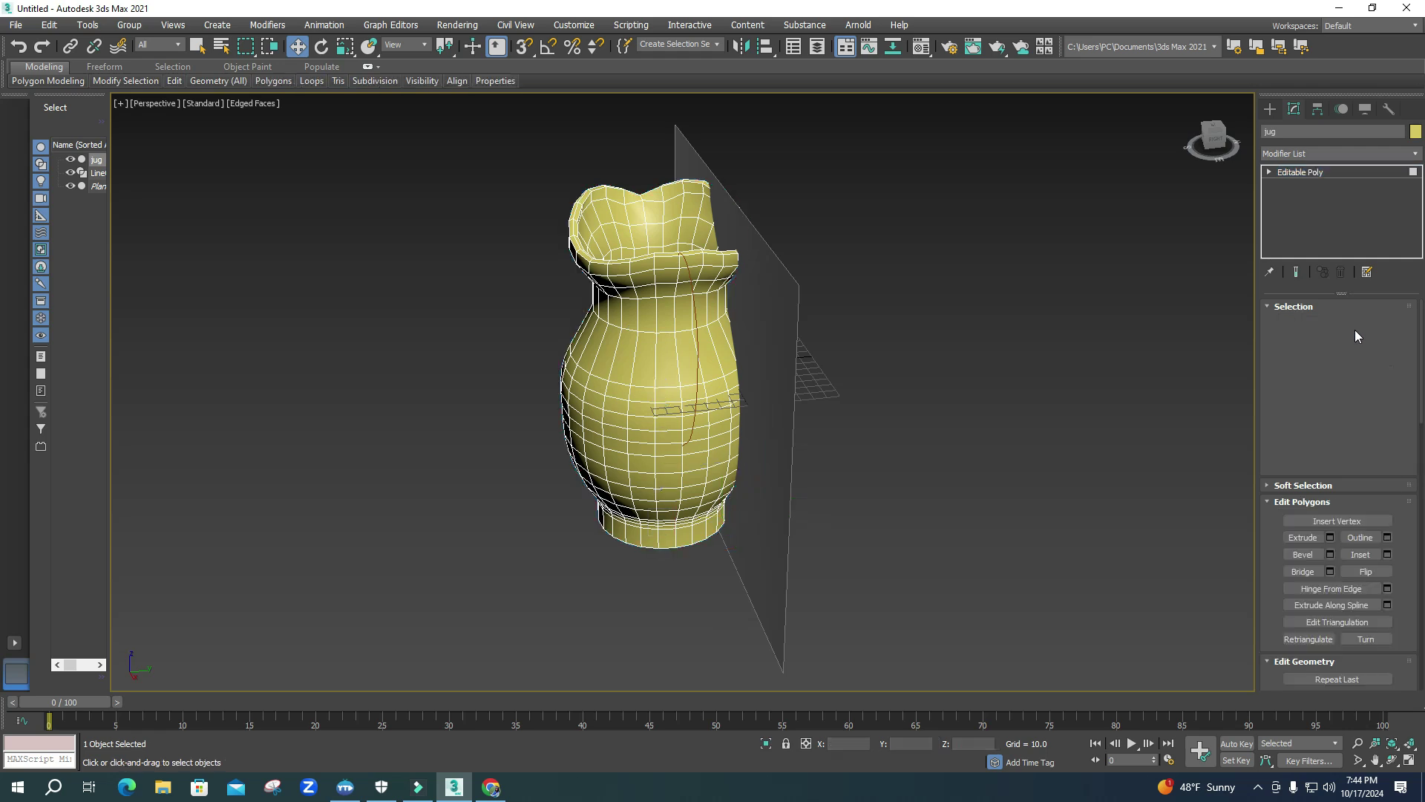
pyautogui.scroll(2, 689, 286)
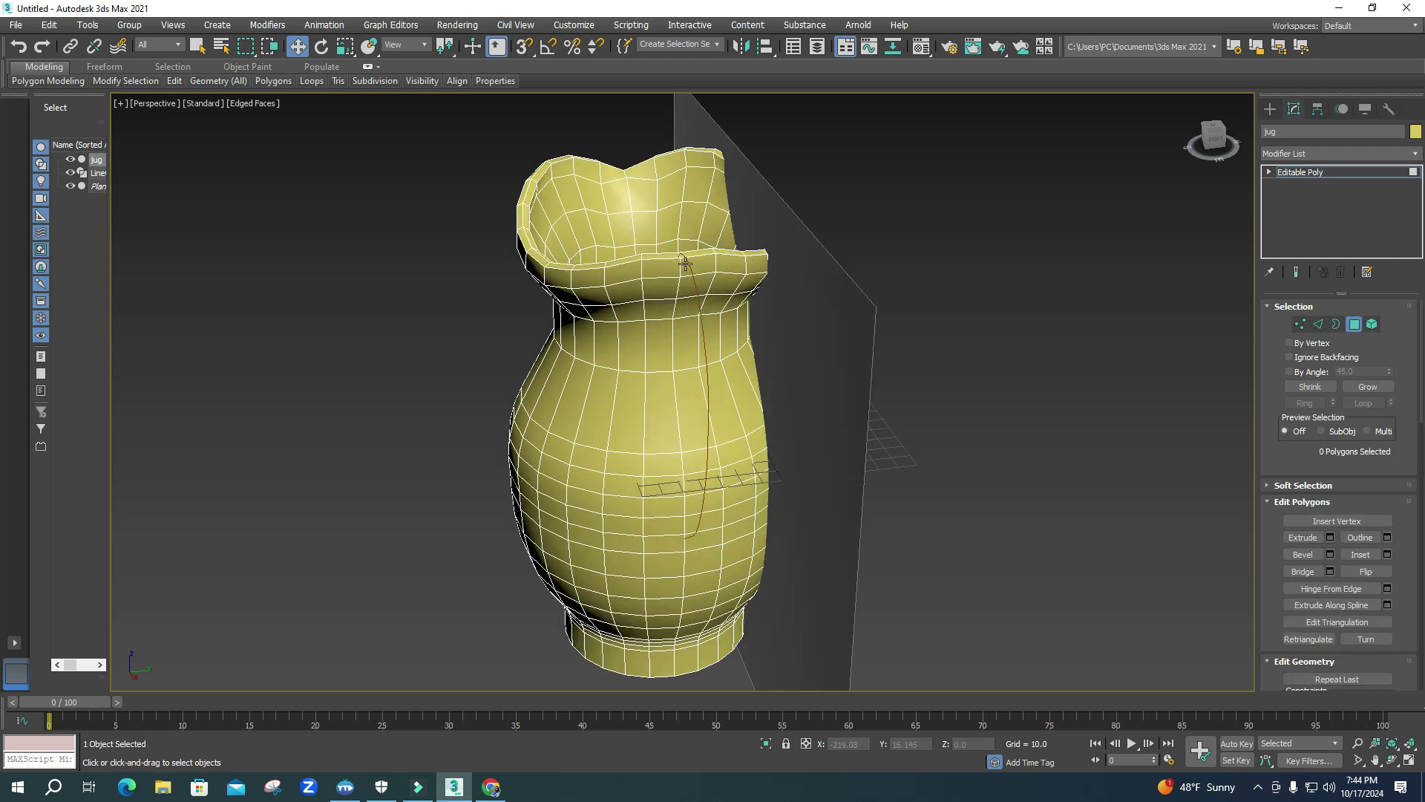
pyautogui.click(675, 267)
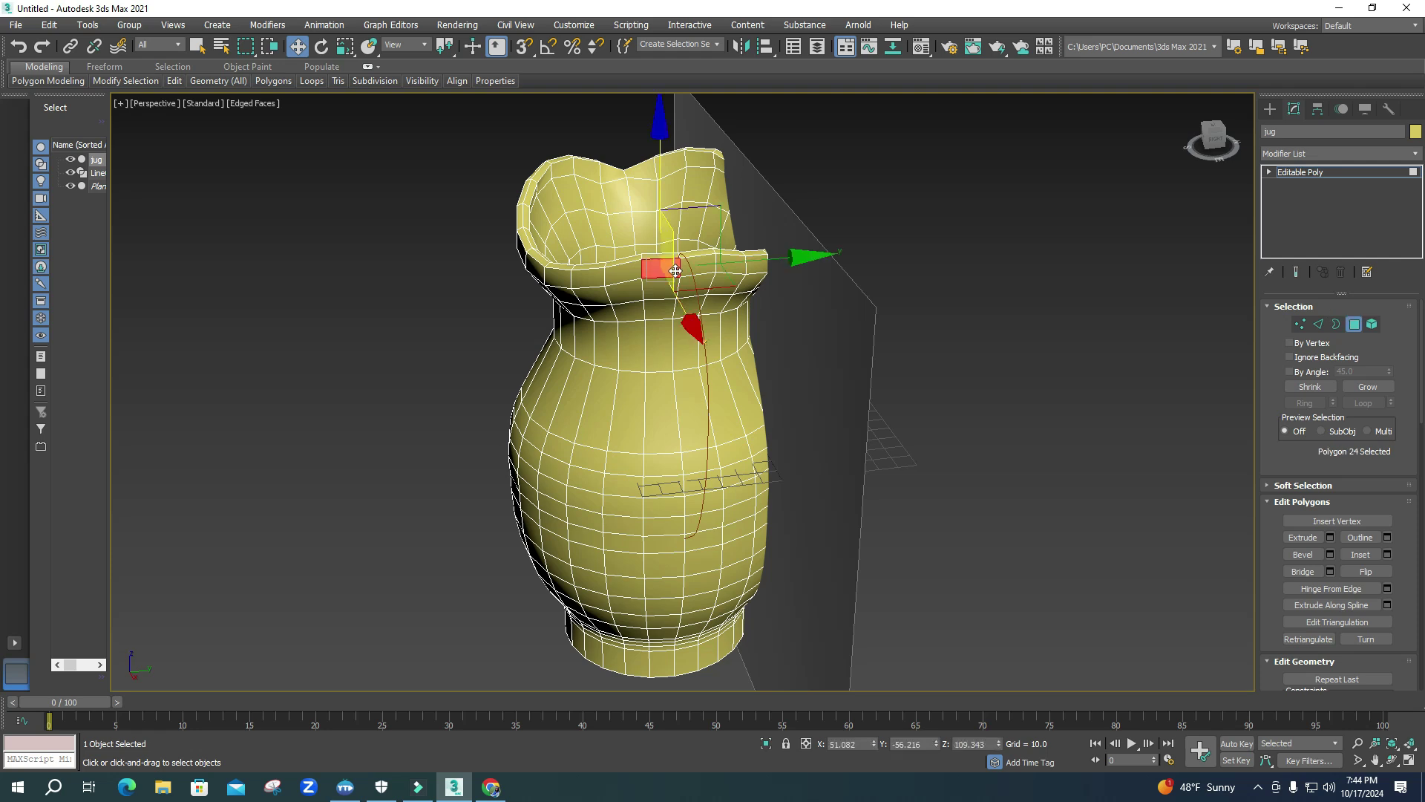
pyautogui.moveTo(664, 368)
pyautogui.keyDown('alt'); pyautogui.mouseDown(button='middle')
pyautogui.moveTo(711, 366)
pyautogui.moveTo(643, 398)
pyautogui.moveTo(652, 356)
pyautogui.mouseUp(button='middle'); pyautogui.keyUp('alt')
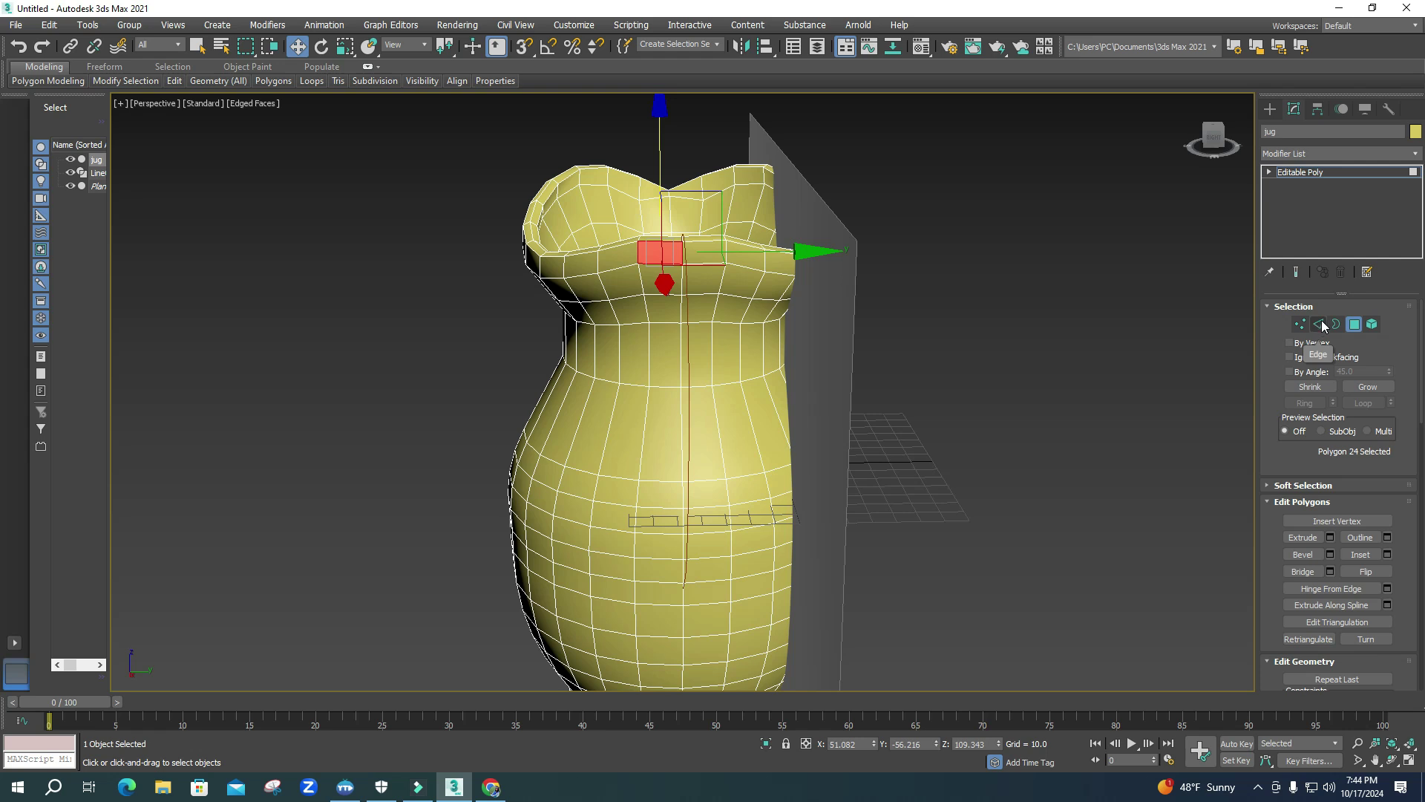
pyautogui.moveTo(635, 379)
pyautogui.keyDown('alt'); pyautogui.mouseDown(button='middle')
pyautogui.moveTo(668, 382)
pyautogui.moveTo(691, 445)
pyautogui.moveTo(710, 449)
pyautogui.moveTo(705, 380)
pyautogui.moveTo(611, 364)
pyautogui.mouseUp(button='middle'); pyautogui.keyUp('alt')
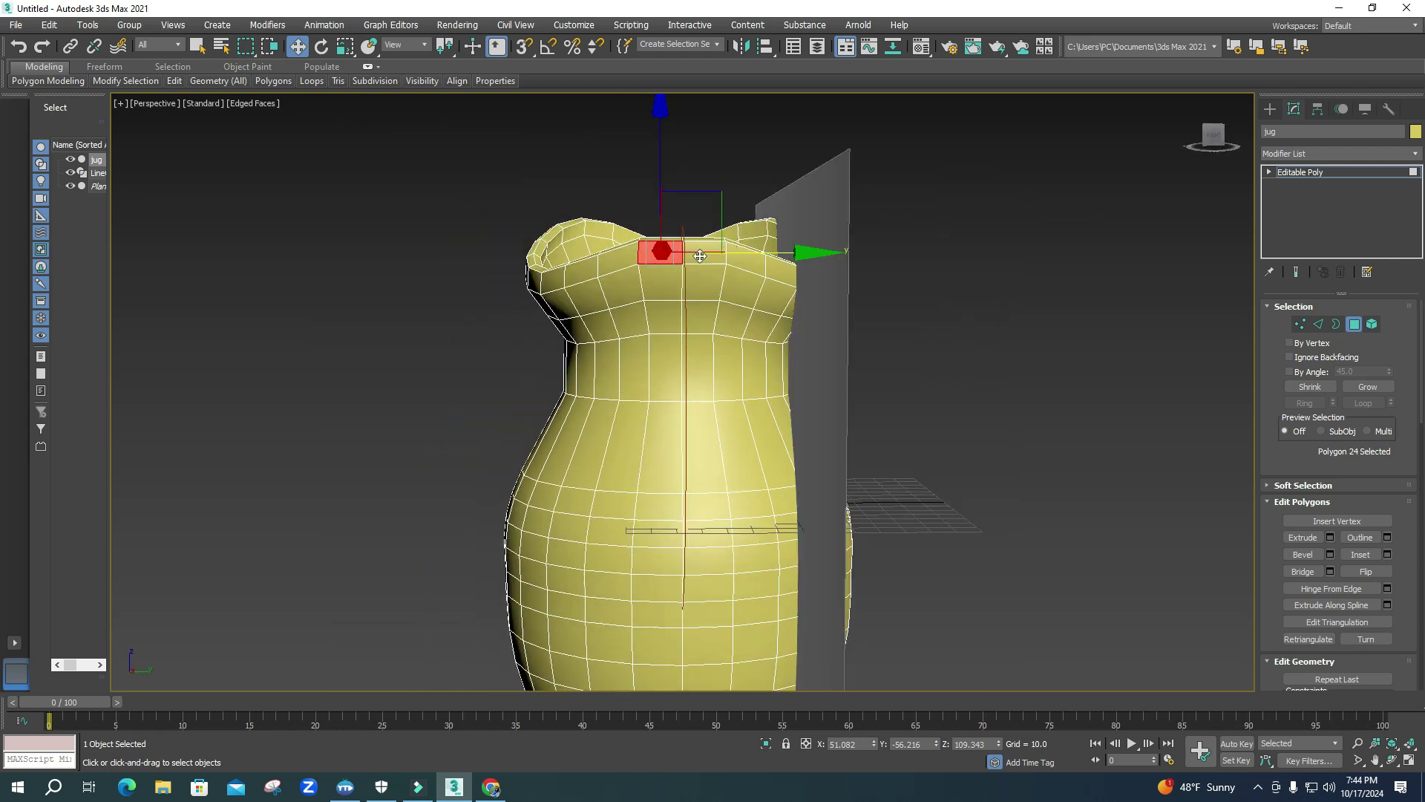
# - Chamfer the jug's vertical edge loop in line with the handle spline by 6.491, and clear the edge selection
pyautogui.click(1318, 324)
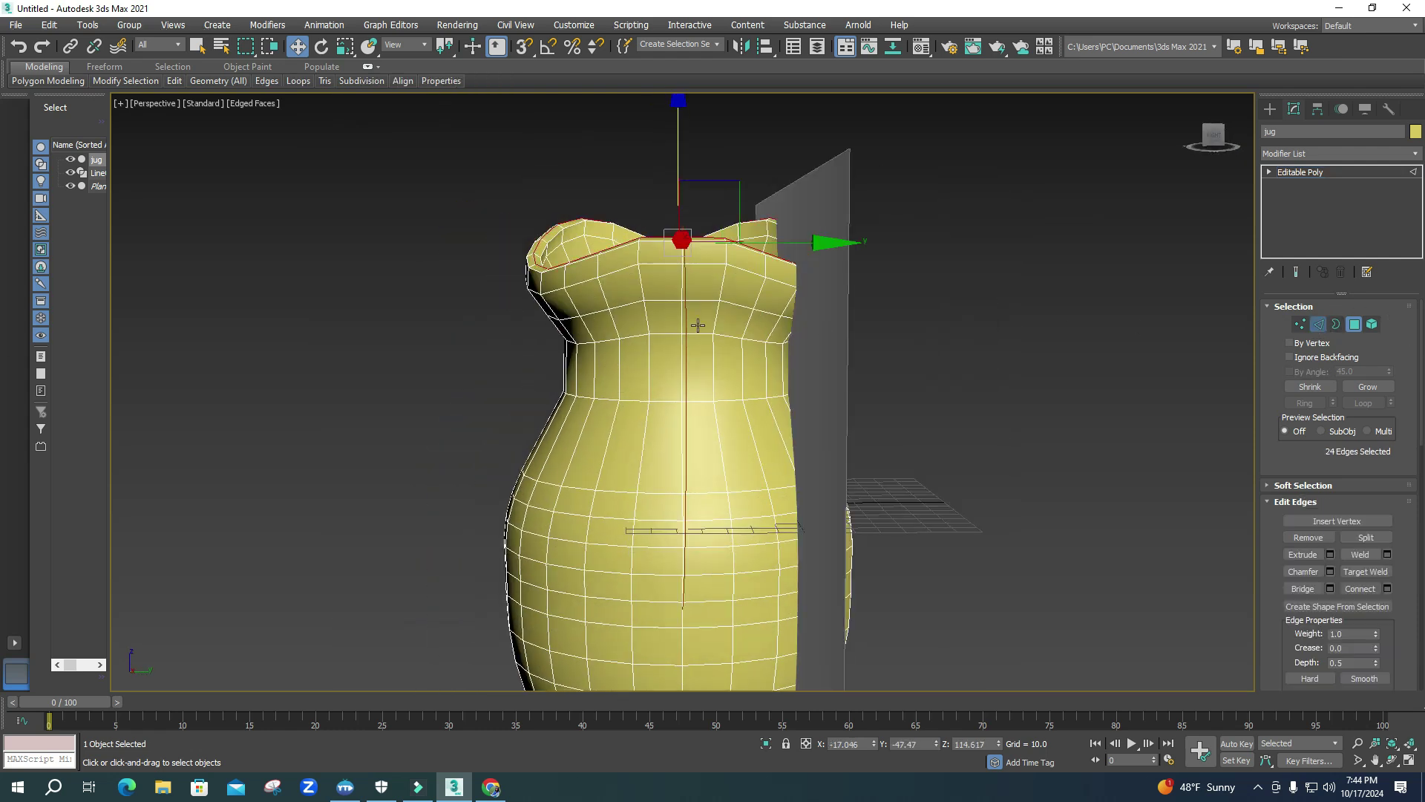
pyautogui.doubleClick(680, 311)
pyautogui.scroll(-3, 676, 398)
pyautogui.keyDown('alt'); pyautogui.moveTo(676, 398); pyautogui.dragTo(674, 434, button='middle'); pyautogui.keyUp('alt')
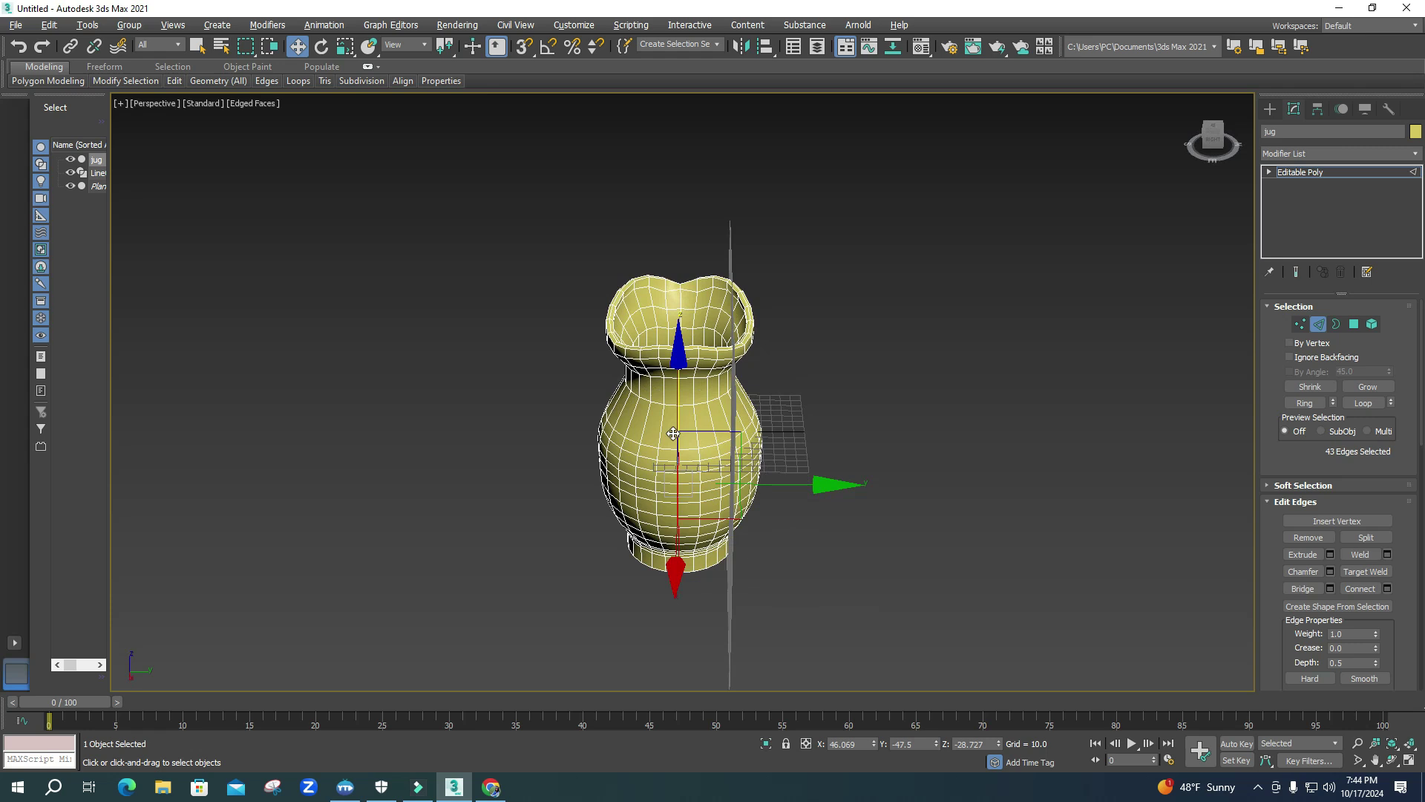
pyautogui.scroll(6, 669, 294)
pyautogui.keyDown('alt'); pyautogui.moveTo(695, 352); pyautogui.dragTo(690, 398, button='middle'); pyautogui.keyUp('alt')
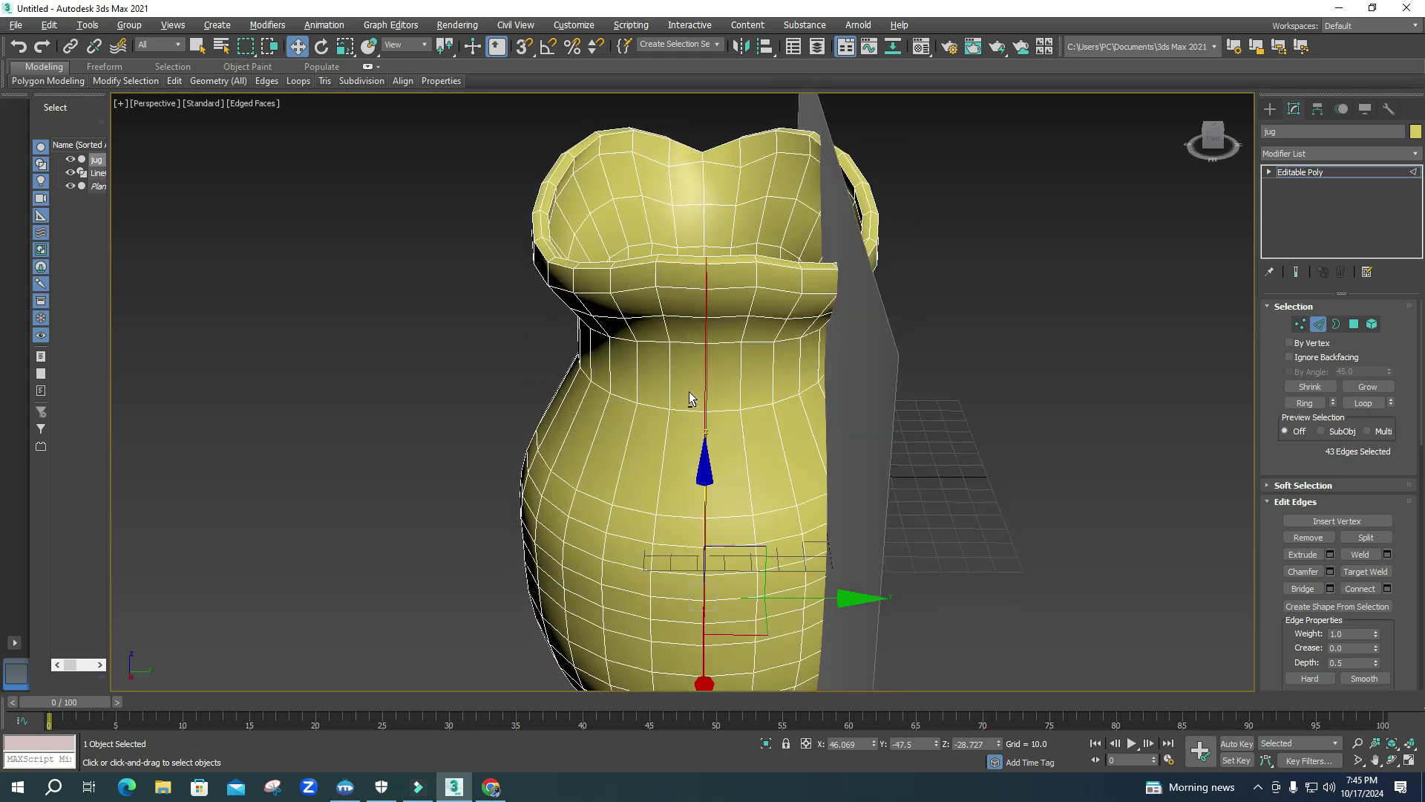
pyautogui.click(1330, 572)
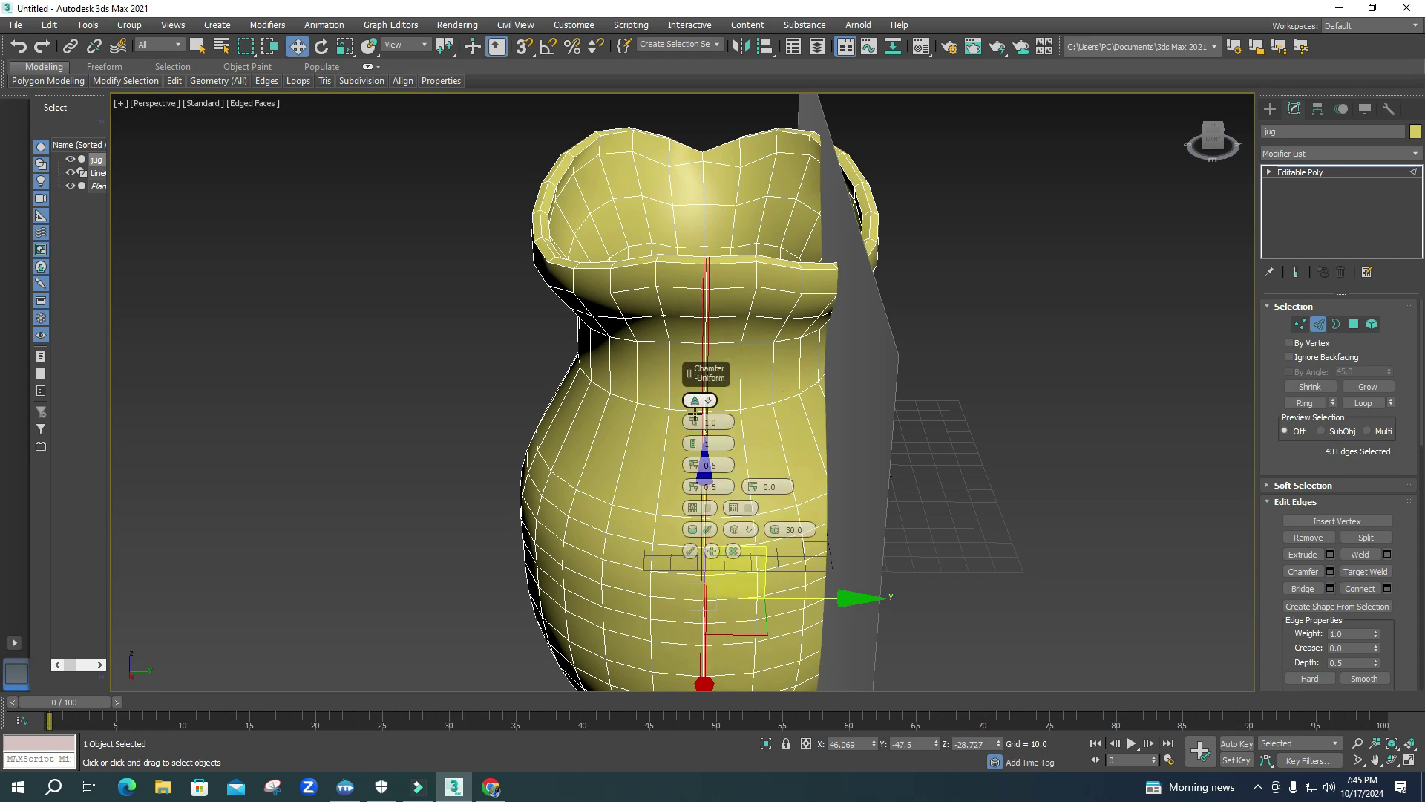
pyautogui.moveTo(694, 421); pyautogui.dragTo(695, 381)
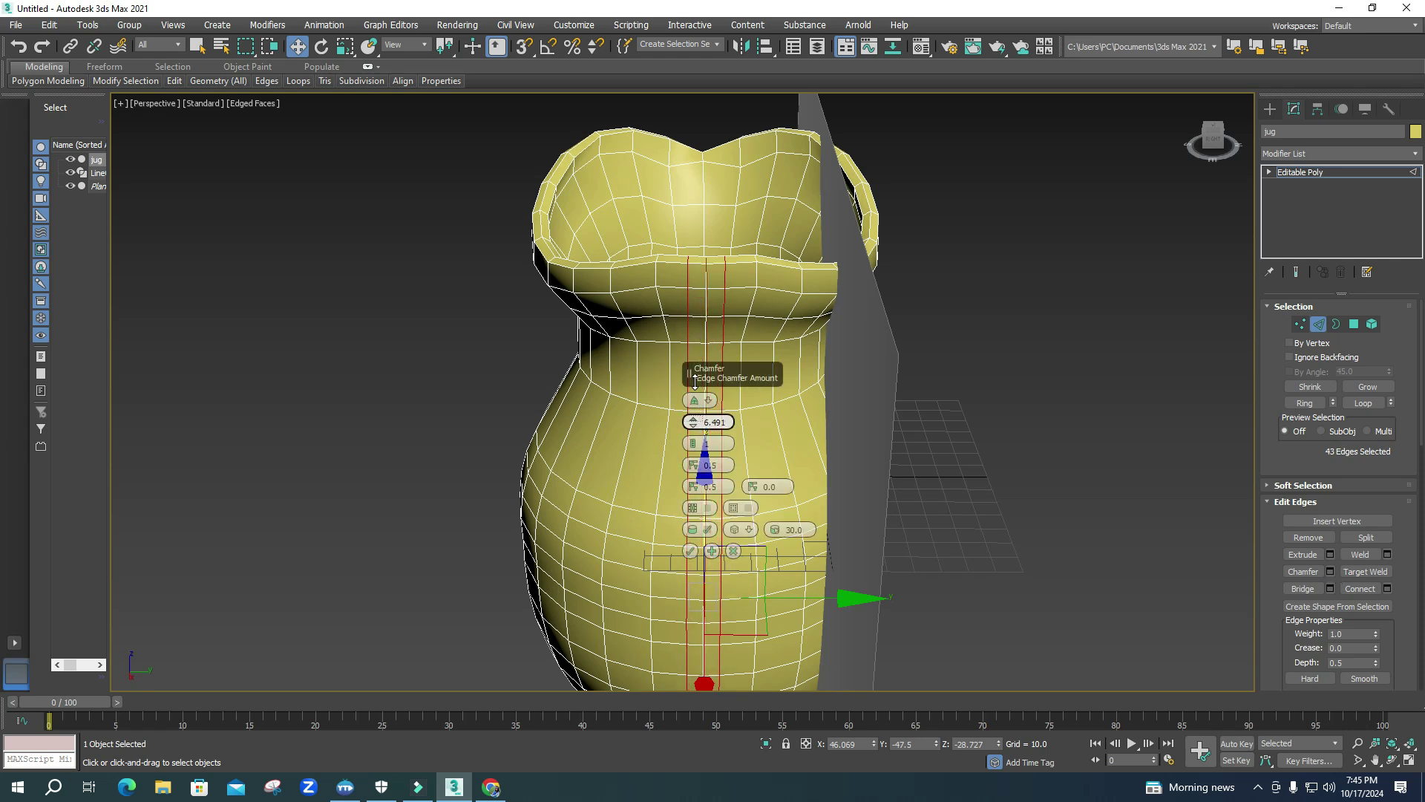
pyautogui.click(689, 551)
pyautogui.click(977, 484)
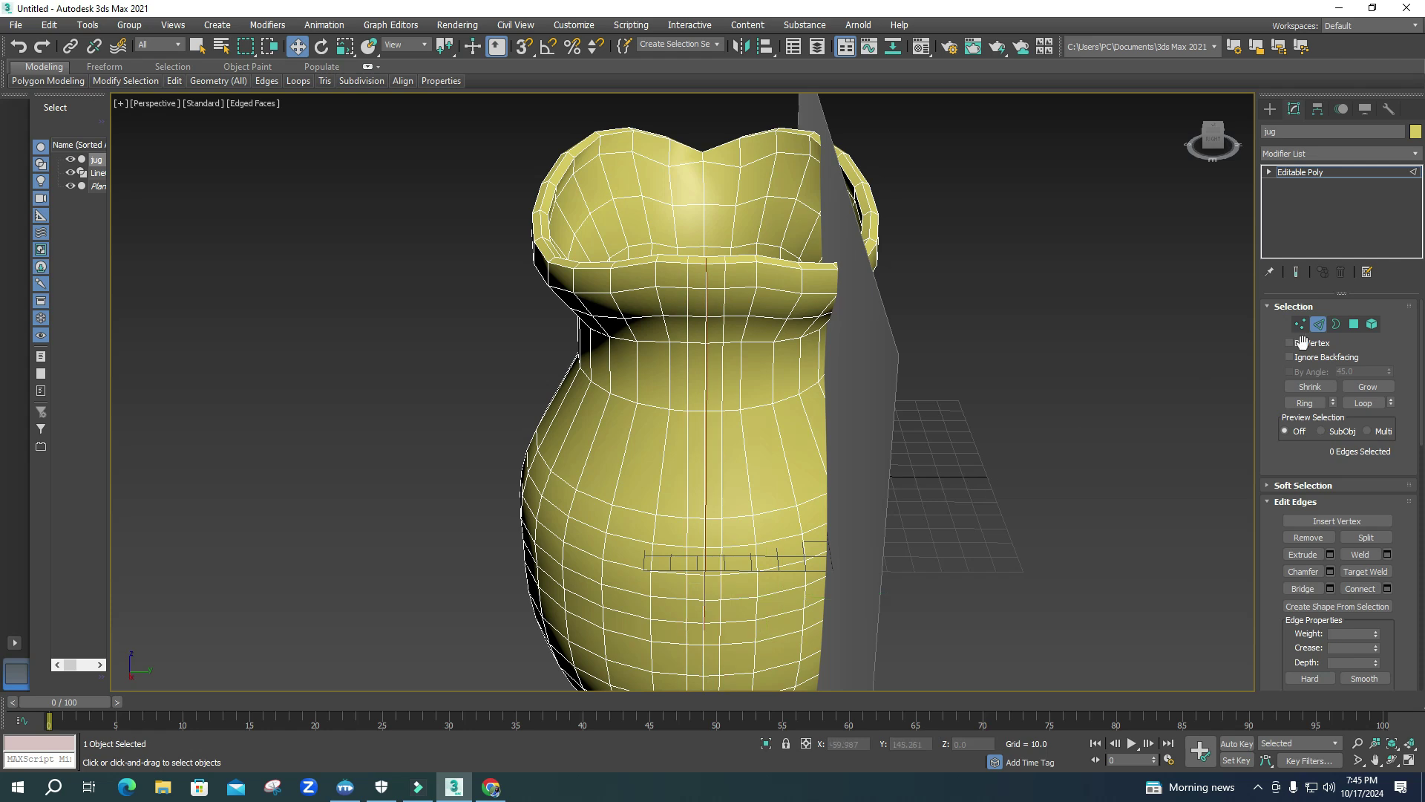
# - Select the two narrow rim polygons and the two narrow body polygons where the handle spline meets the jug
pyautogui.click(1353, 324)
pyautogui.click(705, 270)
pyautogui.keyDown('ctrl'); pyautogui.click(711, 285); pyautogui.keyUp('ctrl')
pyautogui.scroll(-4, 705, 371)
pyautogui.keyDown('alt'); pyautogui.moveTo(703, 407); pyautogui.dragTo(758, 368, button='middle'); pyautogui.keyUp('alt')
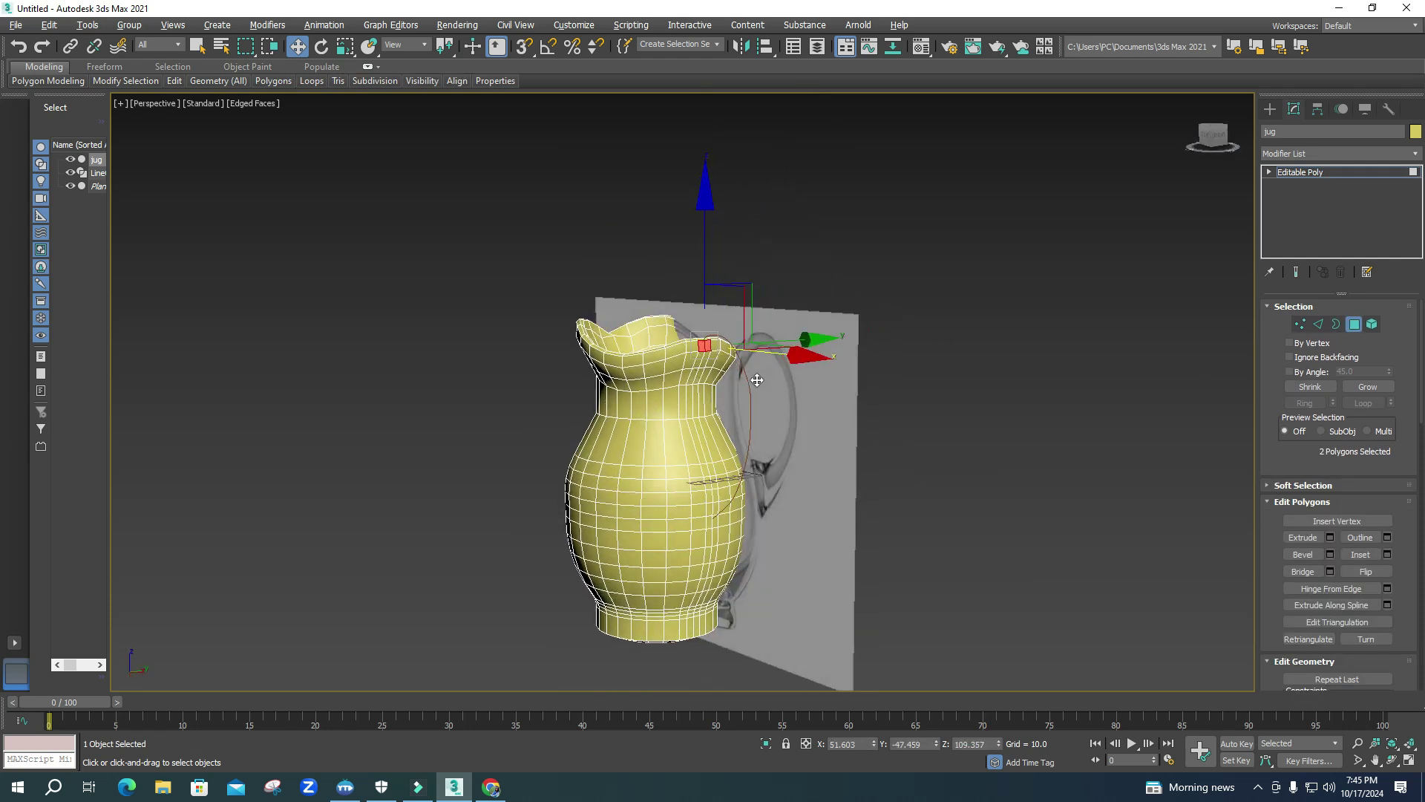
pyautogui.scroll(4, 719, 531)
pyautogui.keyDown('ctrl'); pyautogui.click(714, 503); pyautogui.keyUp('ctrl')
pyautogui.keyDown('ctrl'); pyautogui.click(725, 495); pyautogui.keyUp('ctrl')
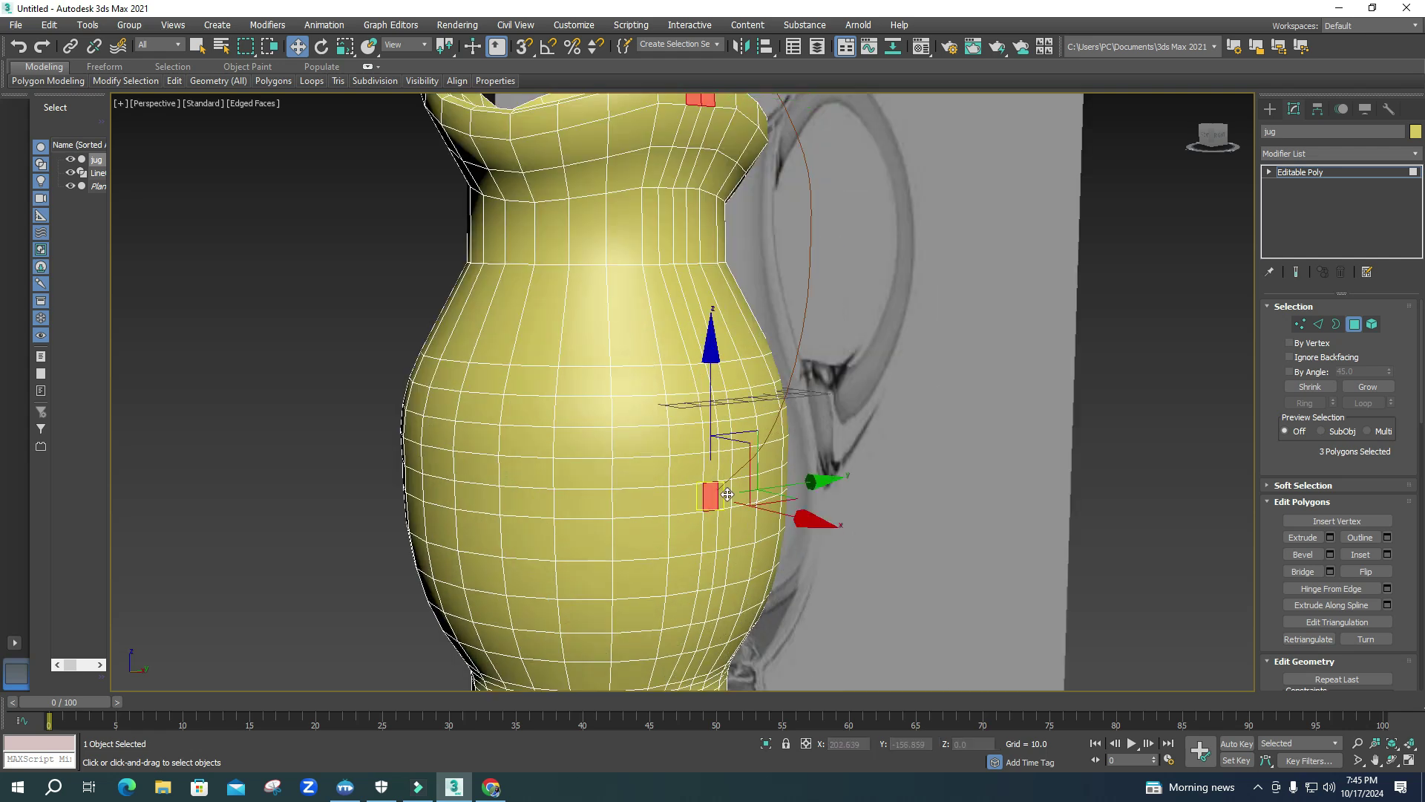
# - Try to extrude all four selected polygons along the handle spline, and undo the extrusion
pyautogui.click(1388, 604)
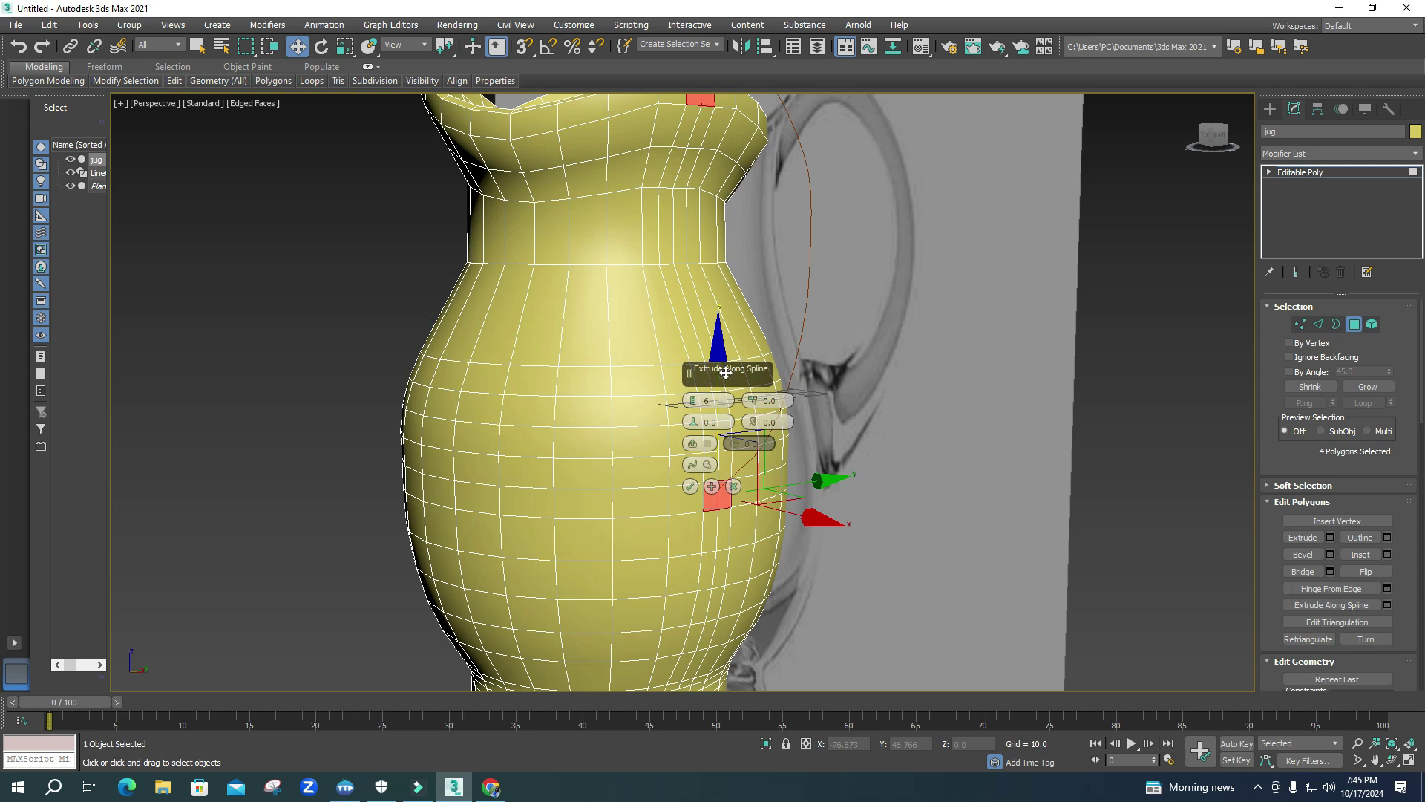
pyautogui.click(733, 486)
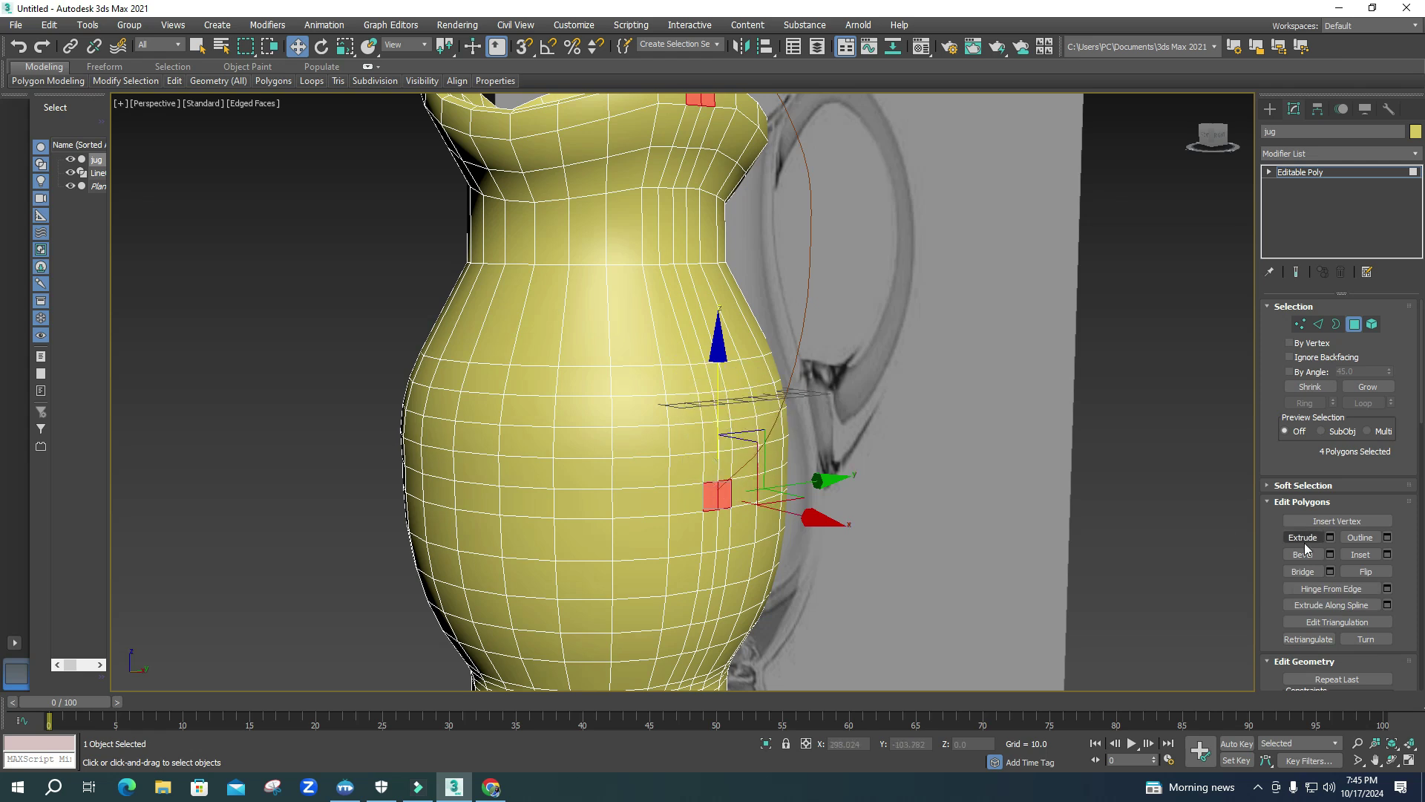
pyautogui.click(1324, 608)
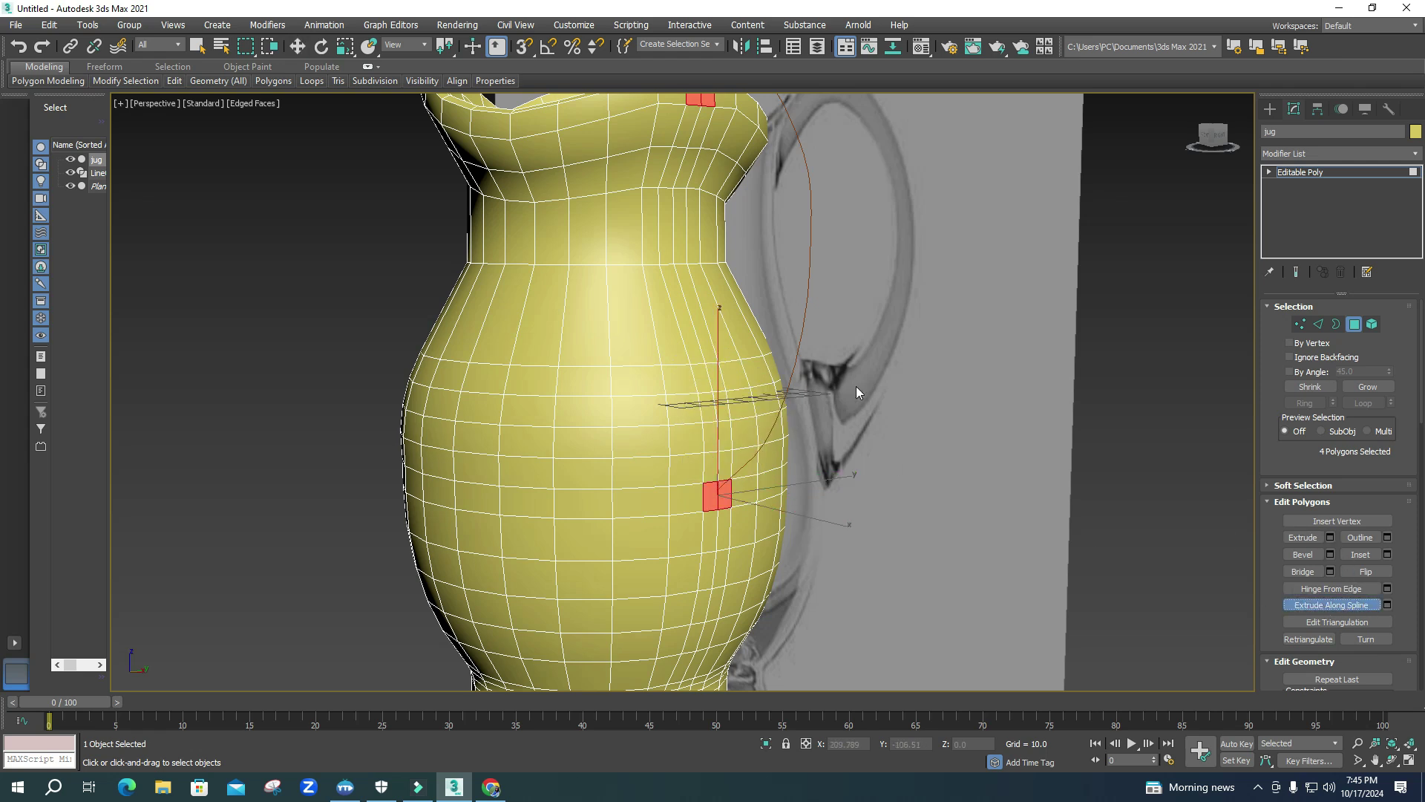
pyautogui.click(801, 318)
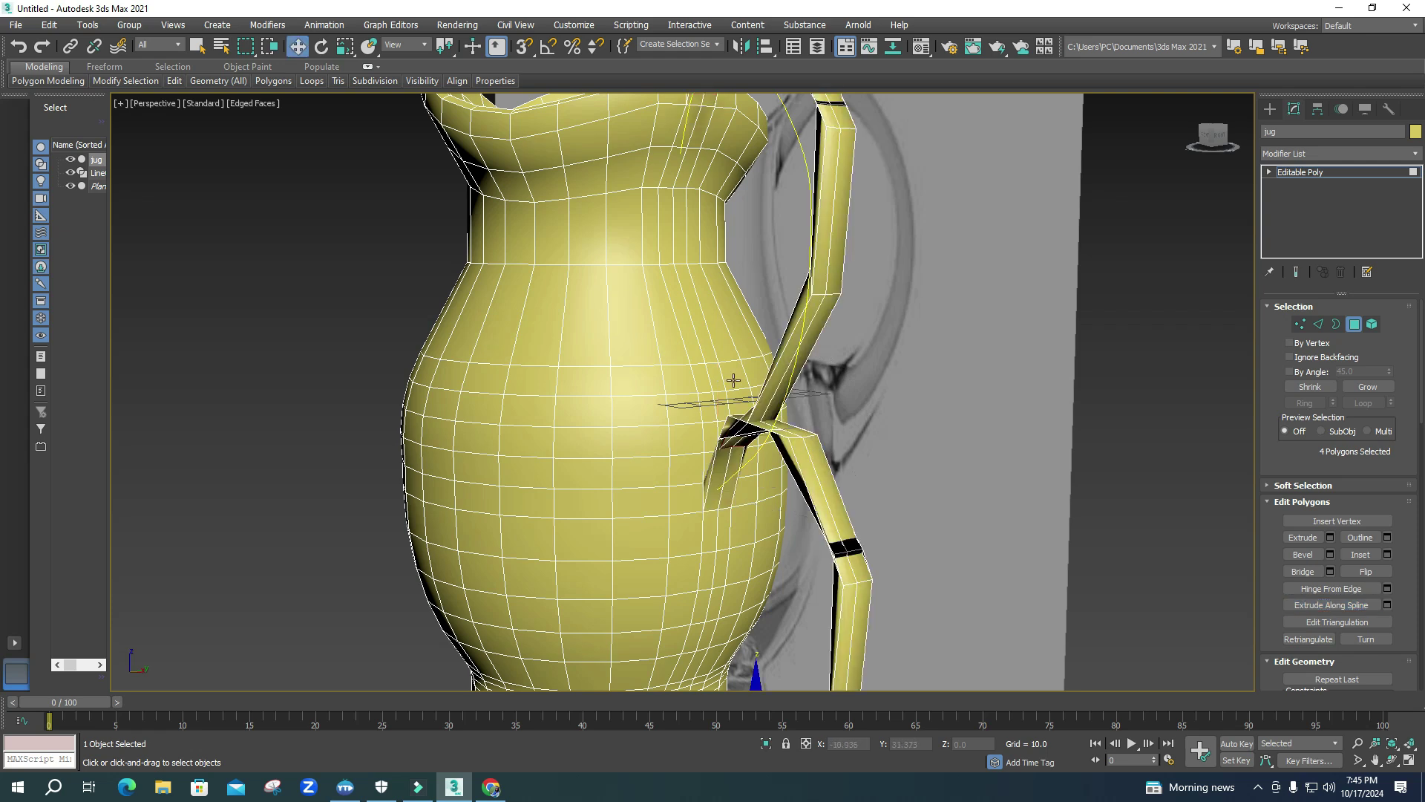
pyautogui.scroll(-4, 710, 379)
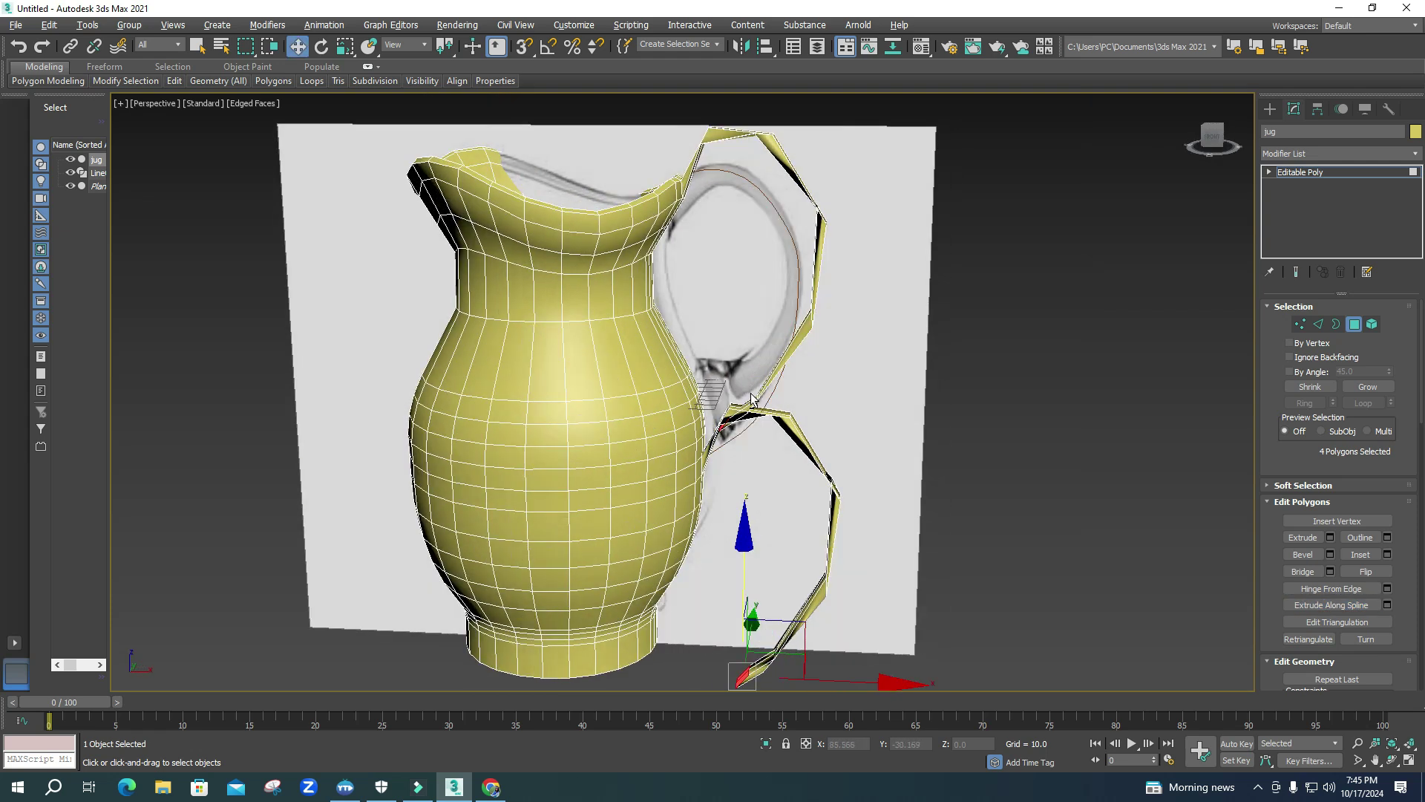
pyautogui.hotkey('ctrl', 'z')
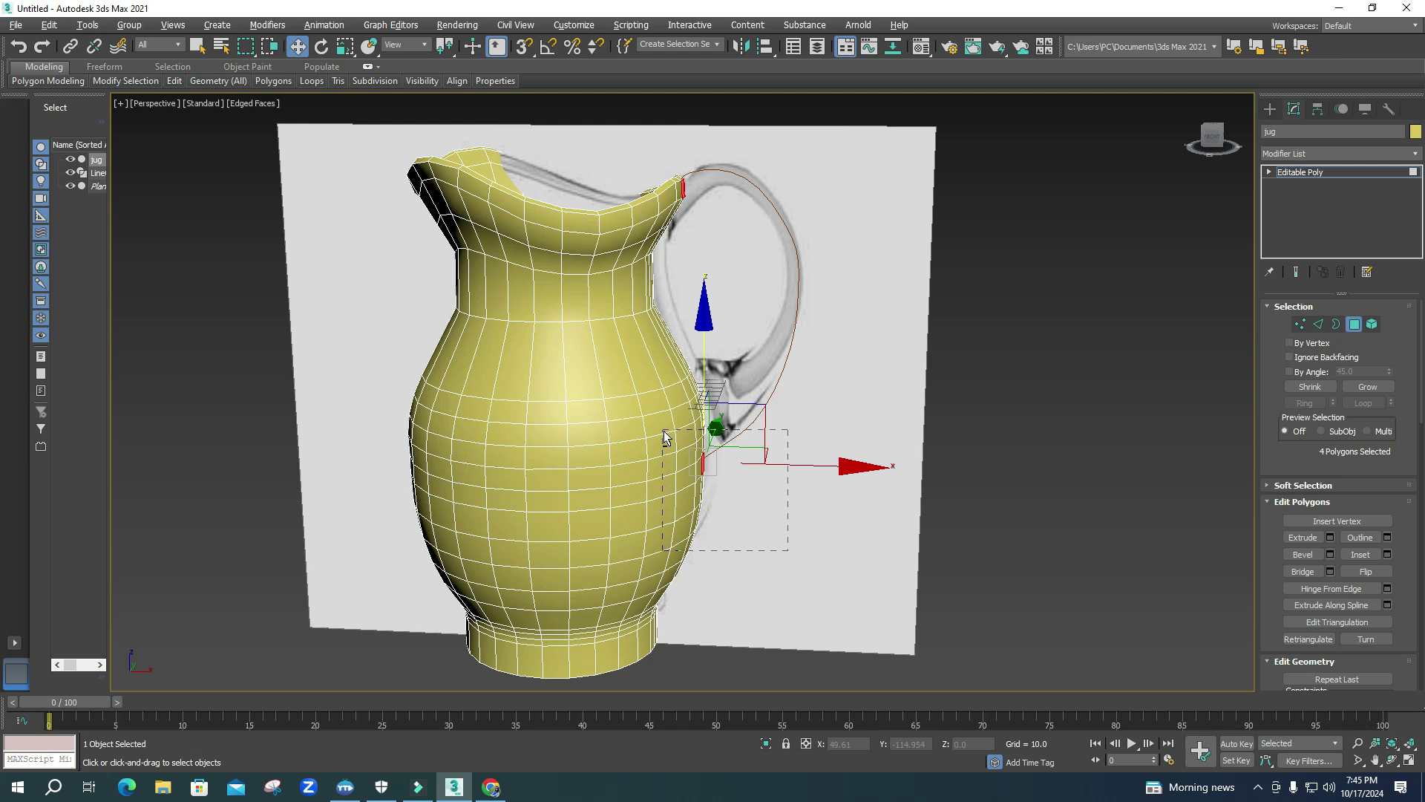
# - Deselect the two lower body polygons, try extruding only the rim pair along the handle spline, and undo that extrusion
pyautogui.keyDown('alt'); pyautogui.click(670, 452); pyautogui.keyUp('alt')
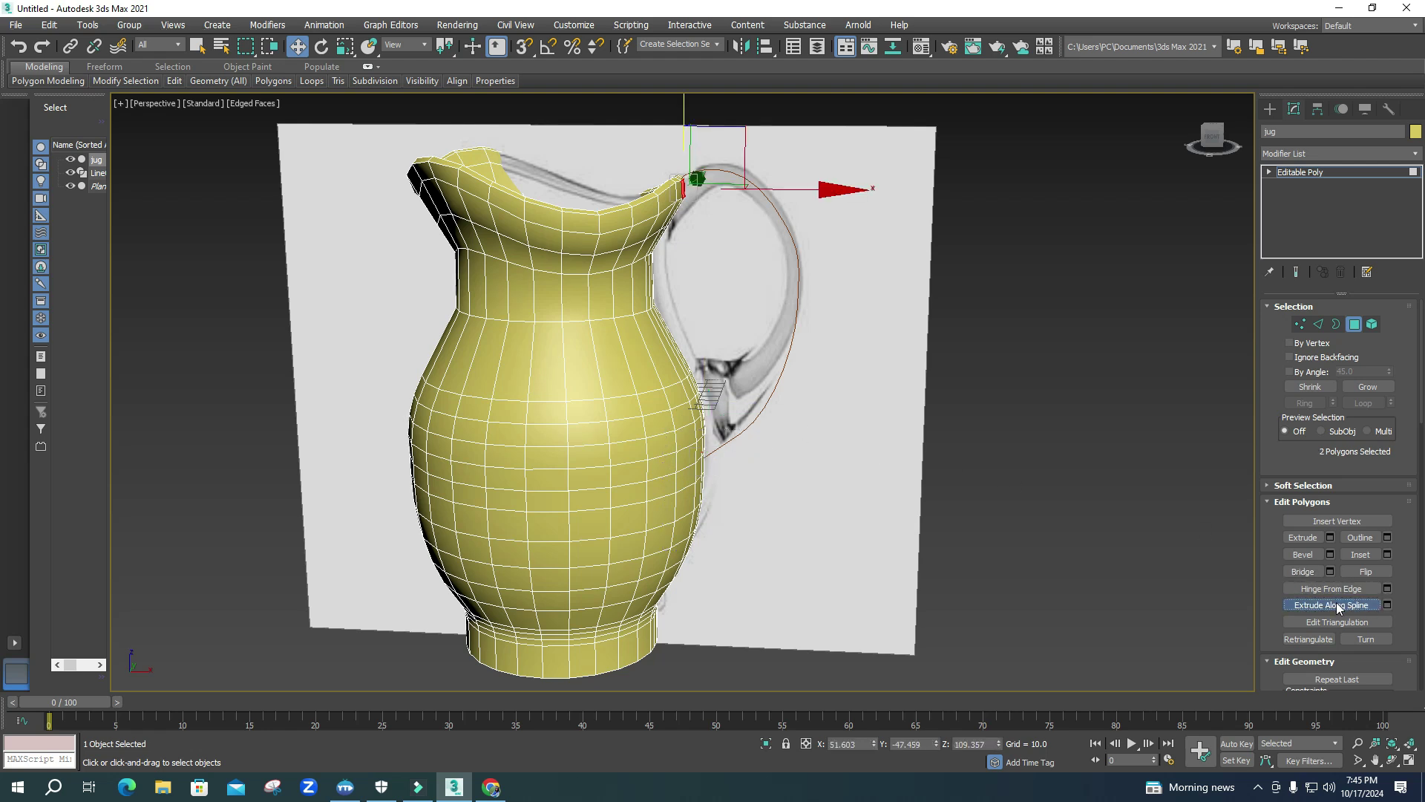
pyautogui.click(797, 300)
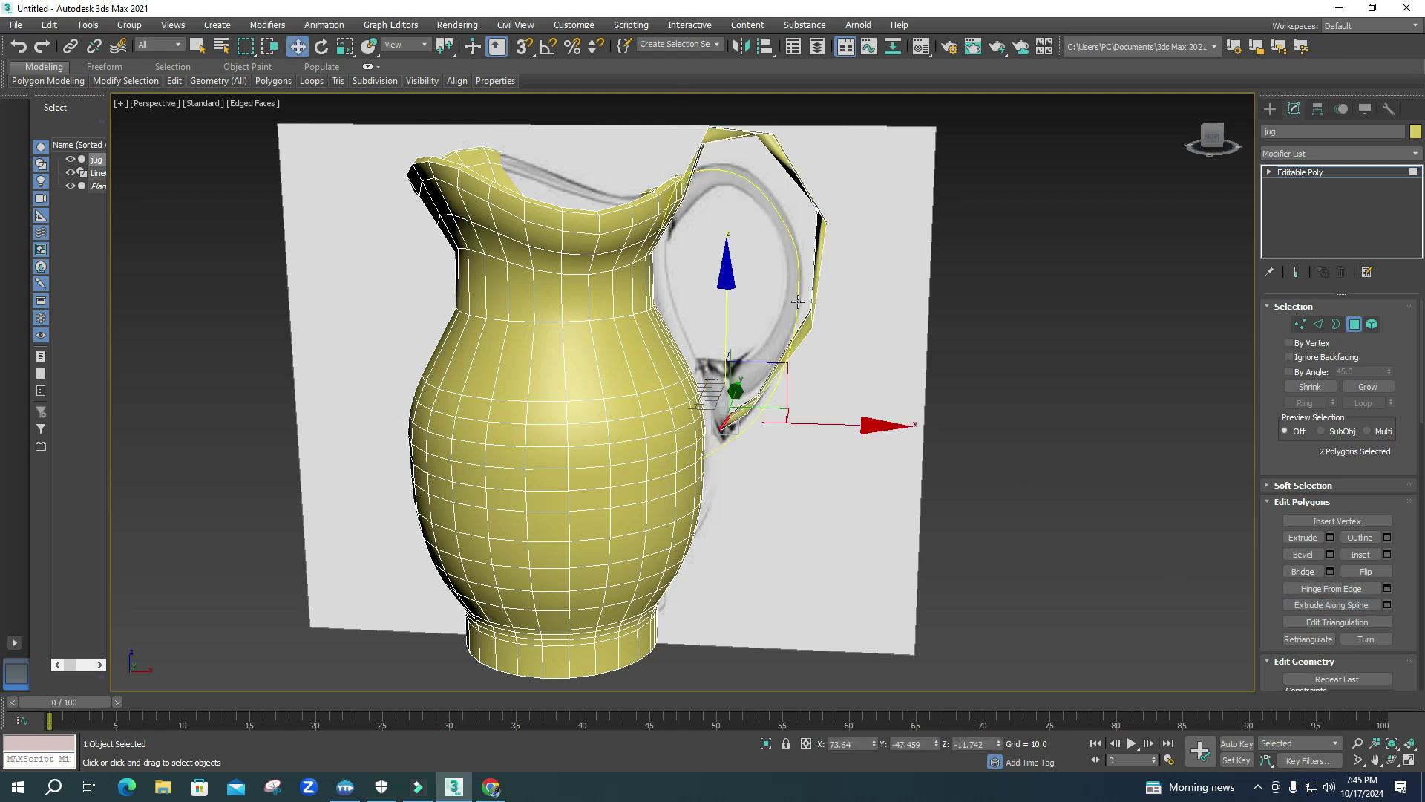
pyautogui.keyDown('alt'); pyautogui.moveTo(745, 352); pyautogui.dragTo(700, 349, button='middle'); pyautogui.keyUp('alt')
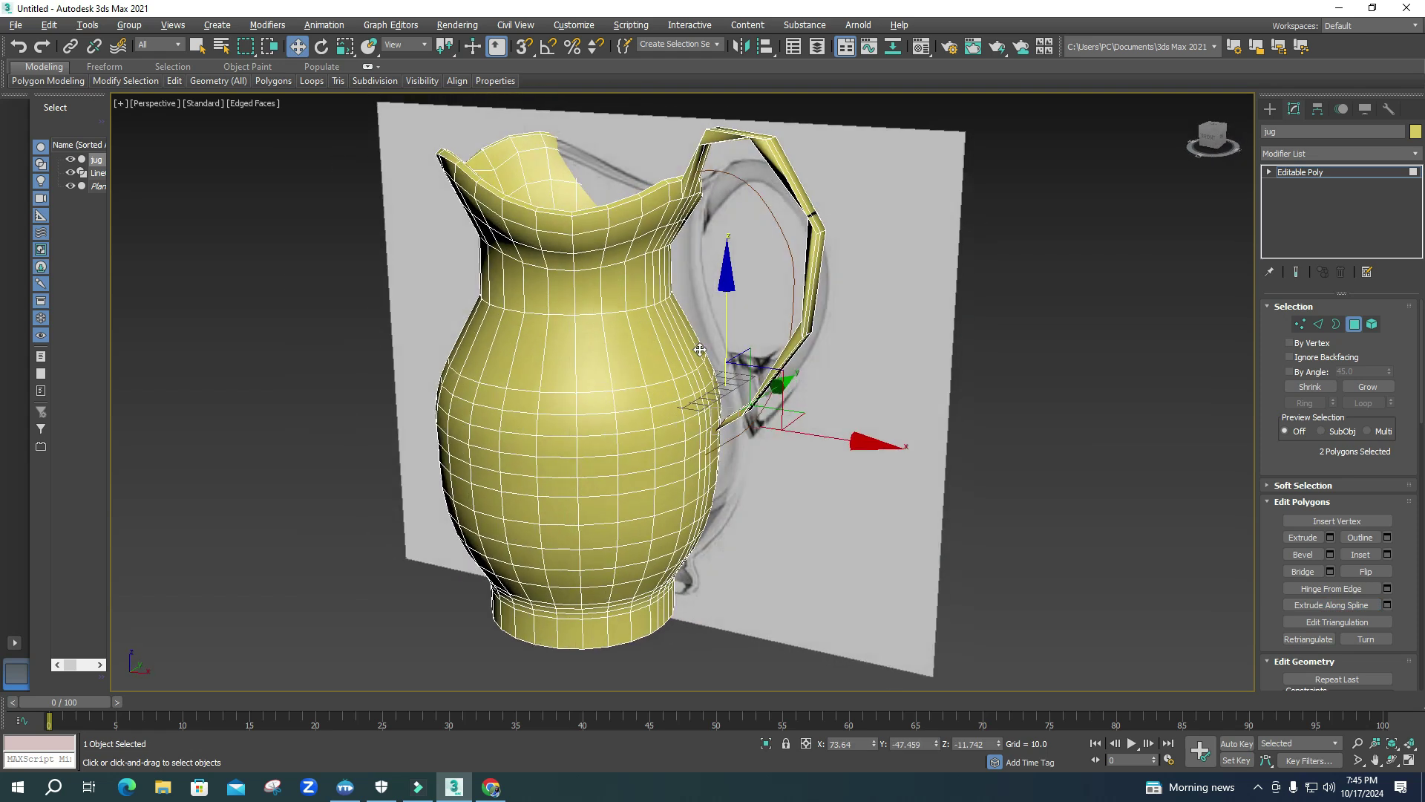
pyautogui.hotkey('ctrl', 'z')
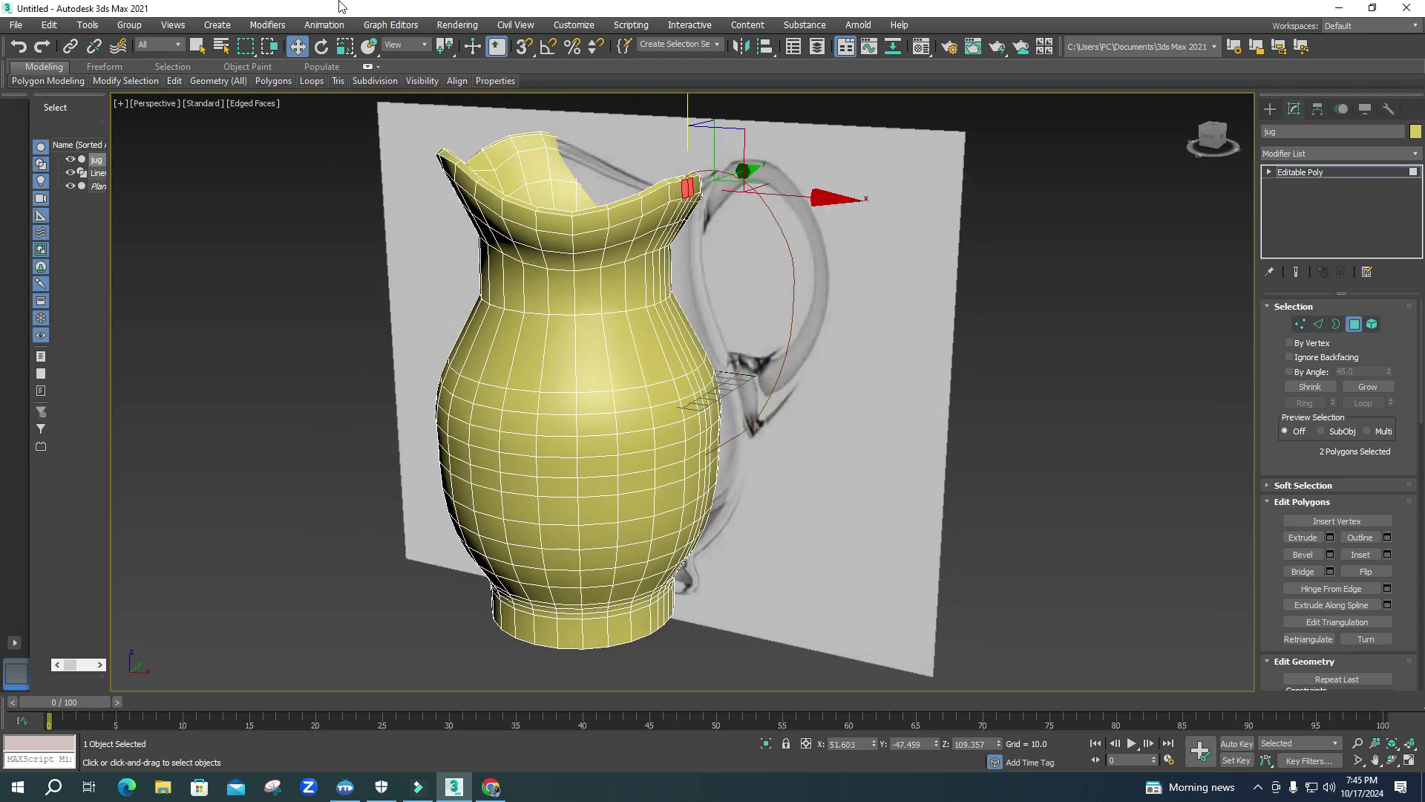
# - Try extruding the two selected rim polygons along the handle spline with 11 segments, check the shape against the reference, and cancel
pyautogui.click(1387, 605)
pyautogui.moveTo(739, 373); pyautogui.dragTo(1083, 364)
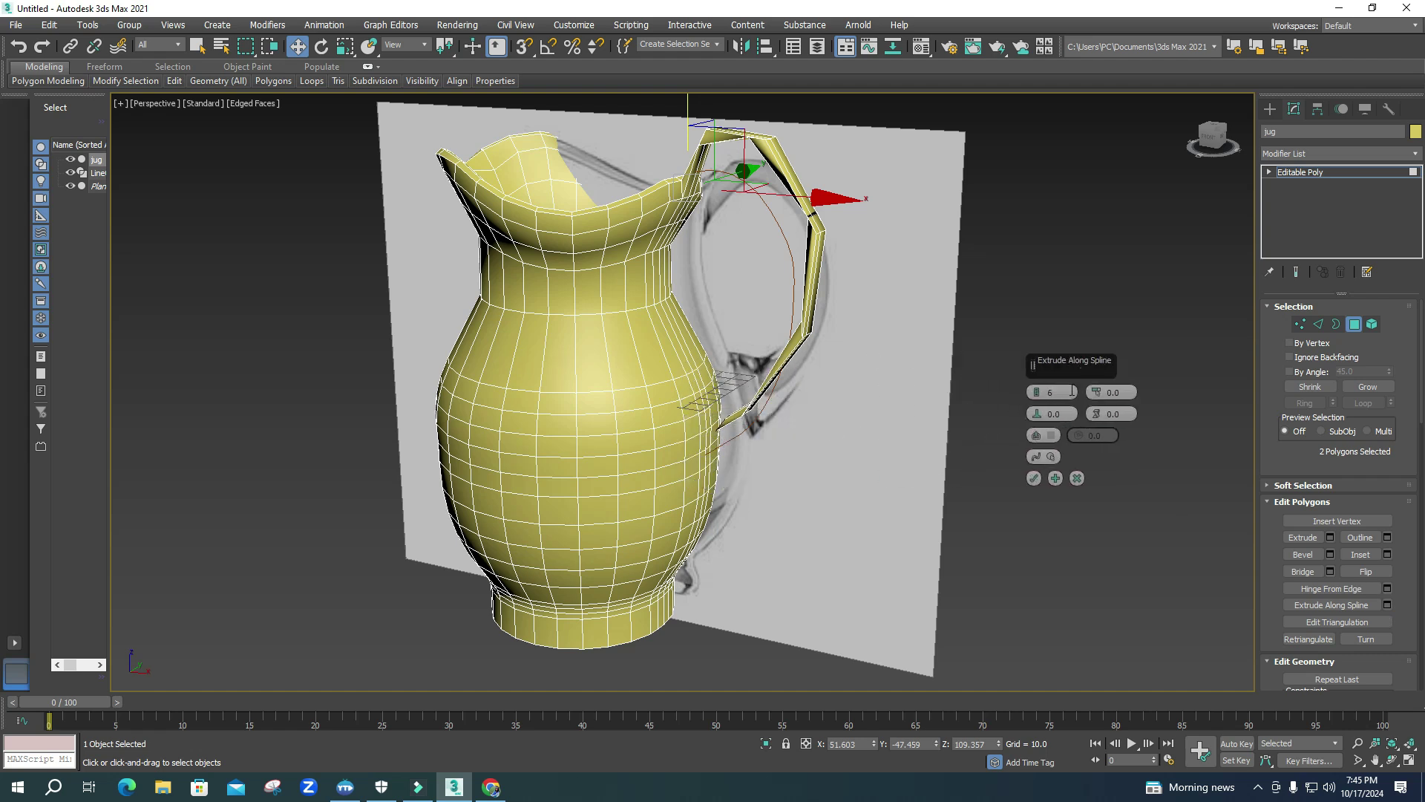
pyautogui.click(1034, 387)
pyautogui.click(1034, 387)
pyautogui.click(1034, 386)
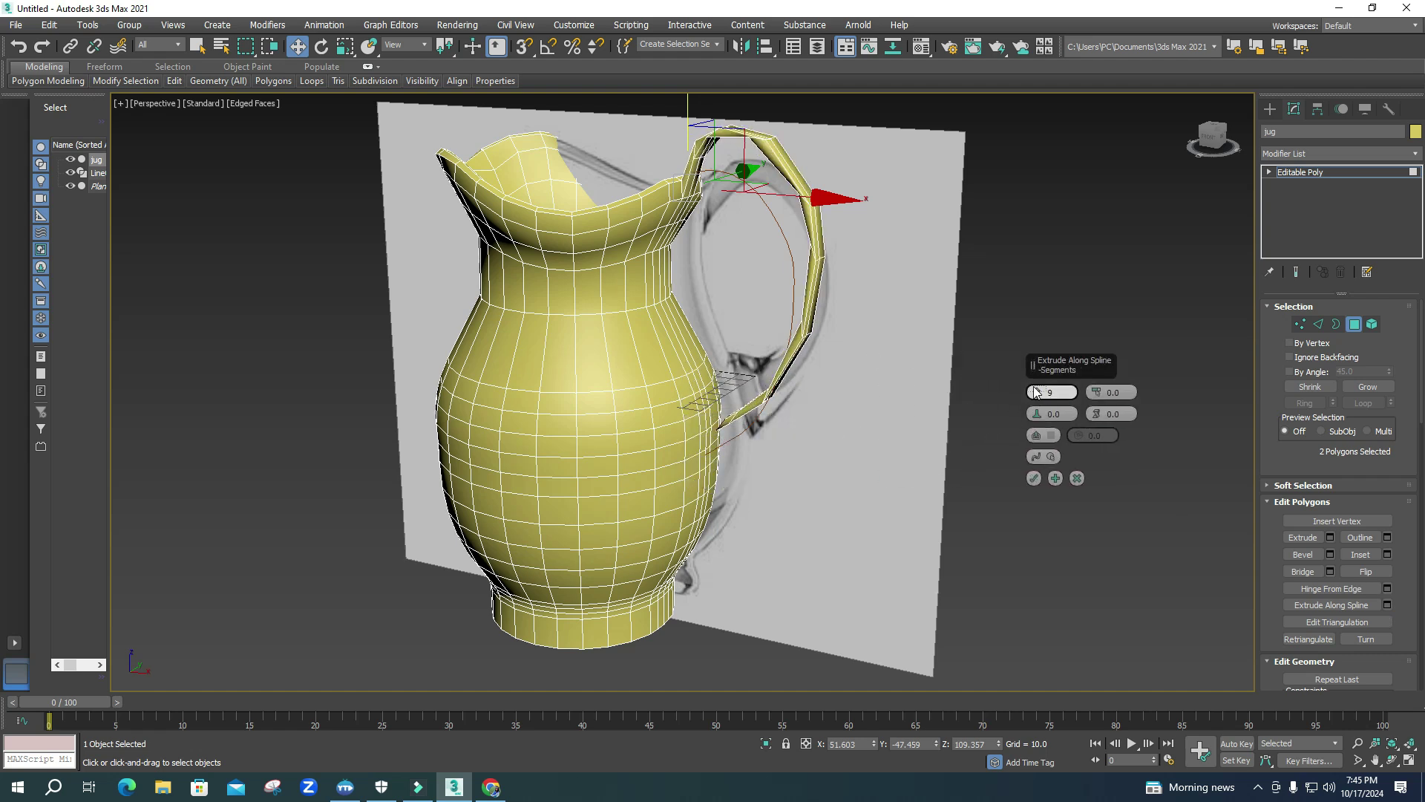
pyautogui.moveTo(1036, 392); pyautogui.dragTo(1036, 392)
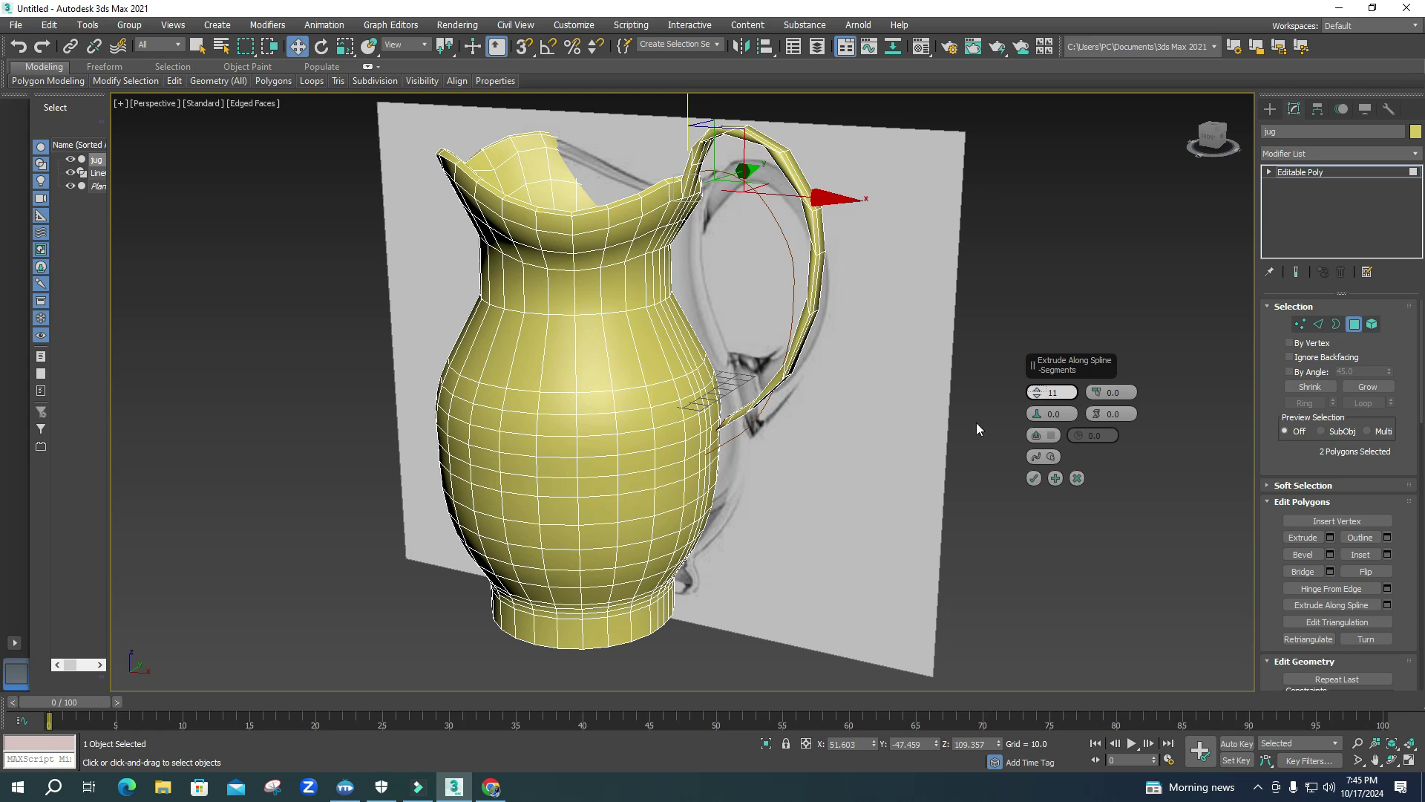
pyautogui.keyDown('alt'); pyautogui.moveTo(573, 404); pyautogui.dragTo(602, 395, button='middle'); pyautogui.keyUp('alt')
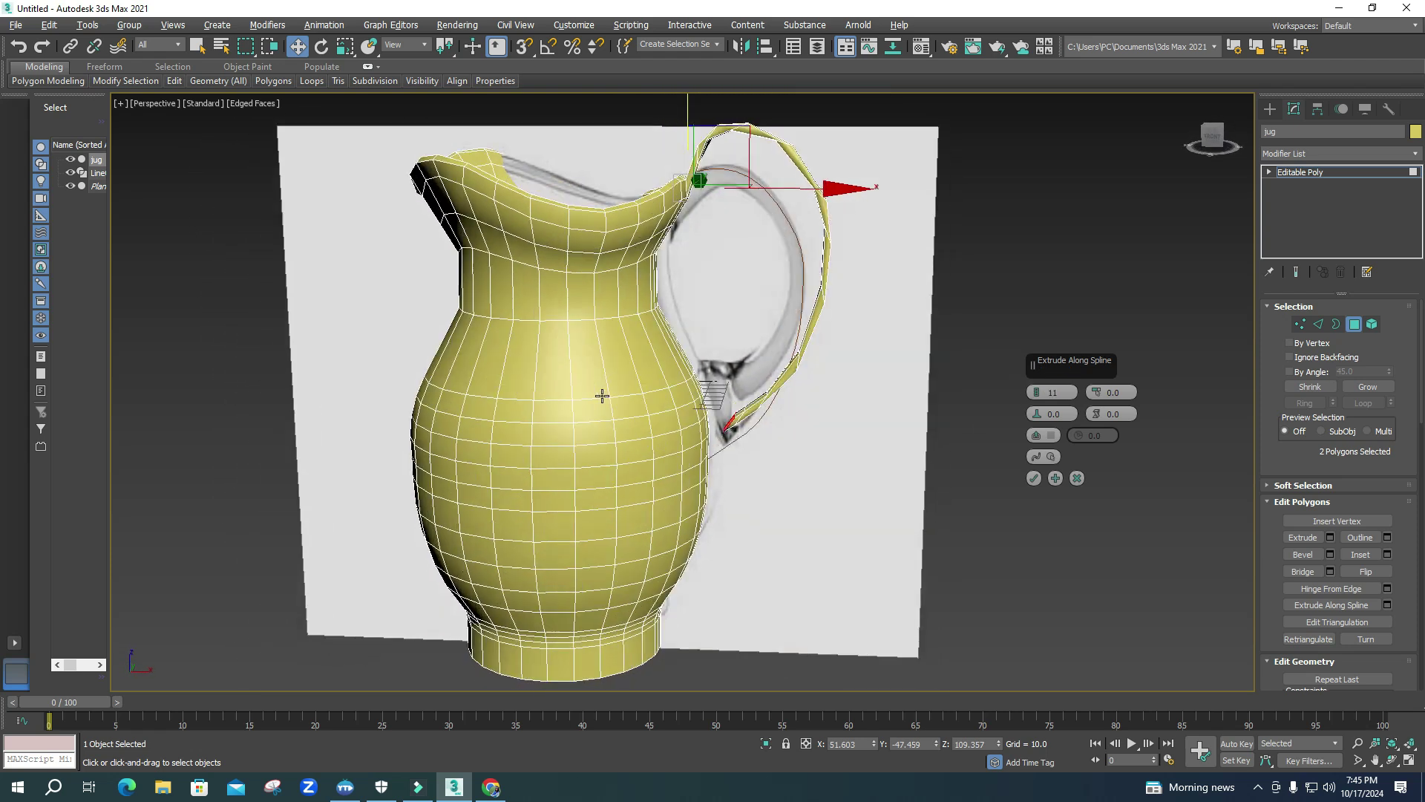
pyautogui.hotkey('alt', 'w')
pyautogui.middleClick(951, 292)
pyautogui.hotkey('alt', 'w')
pyautogui.scroll(-2, 700, 283)
pyautogui.moveTo(700, 283); pyautogui.dragTo(663, 403, button='middle')
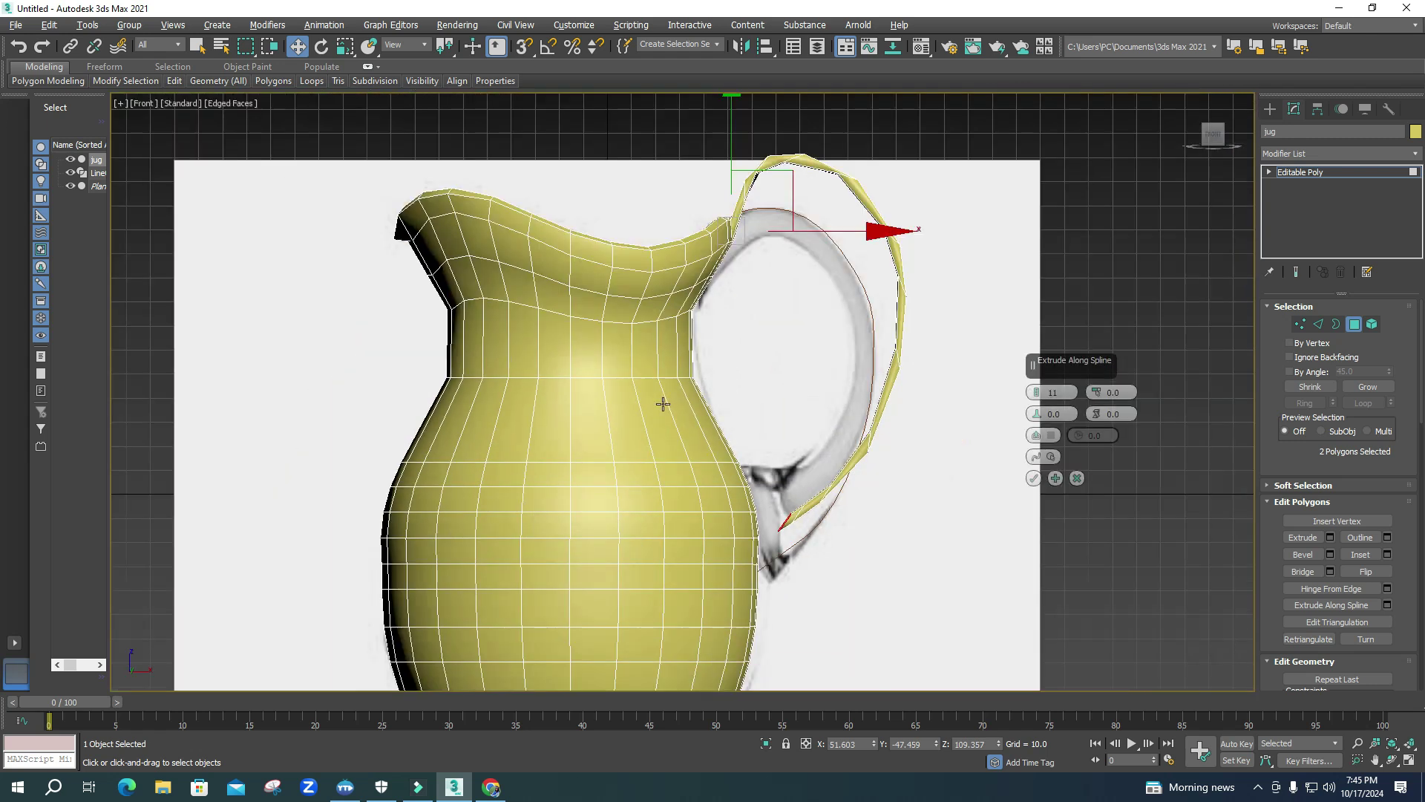
pyautogui.scroll(-1, 638, 520)
pyautogui.scroll(3, 579, 387)
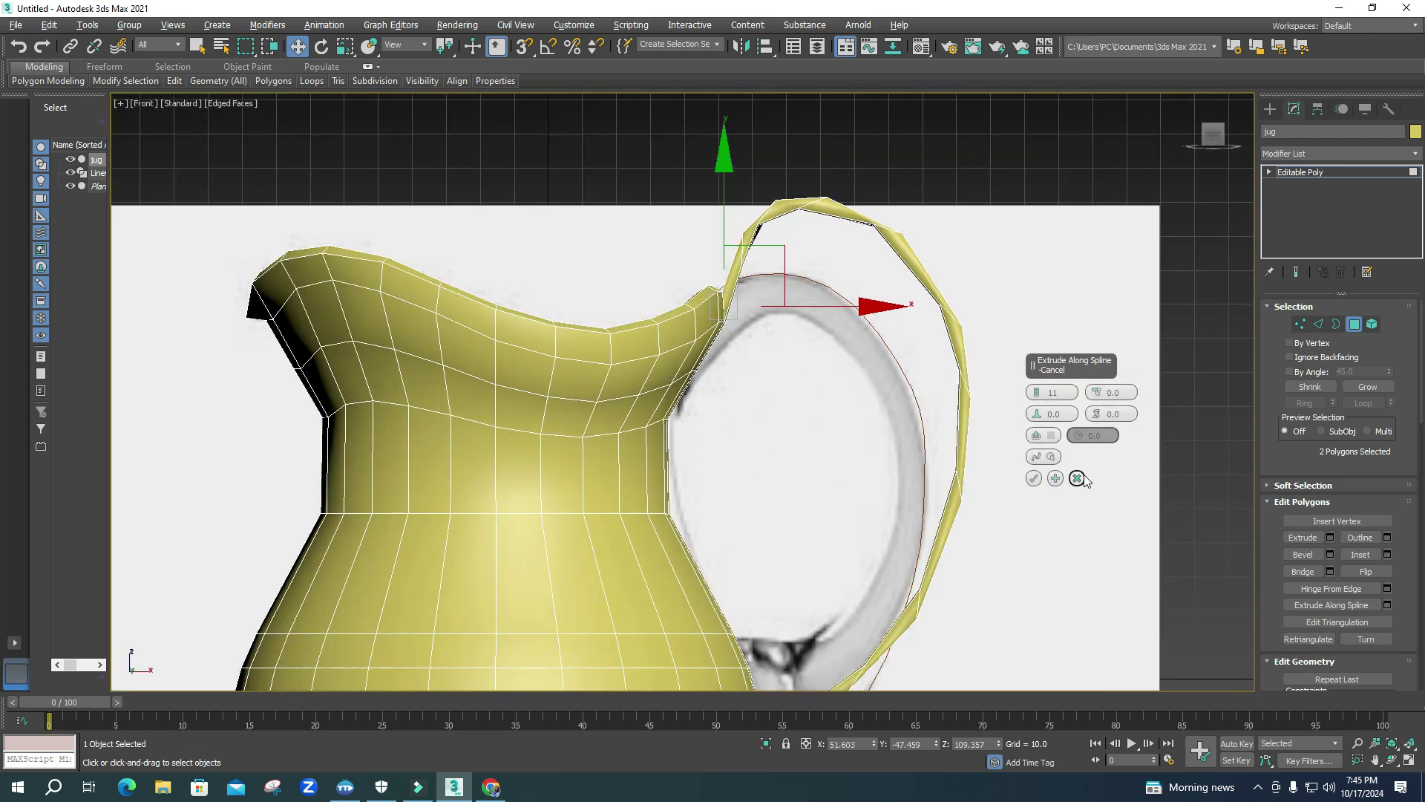
pyautogui.click(1077, 478)
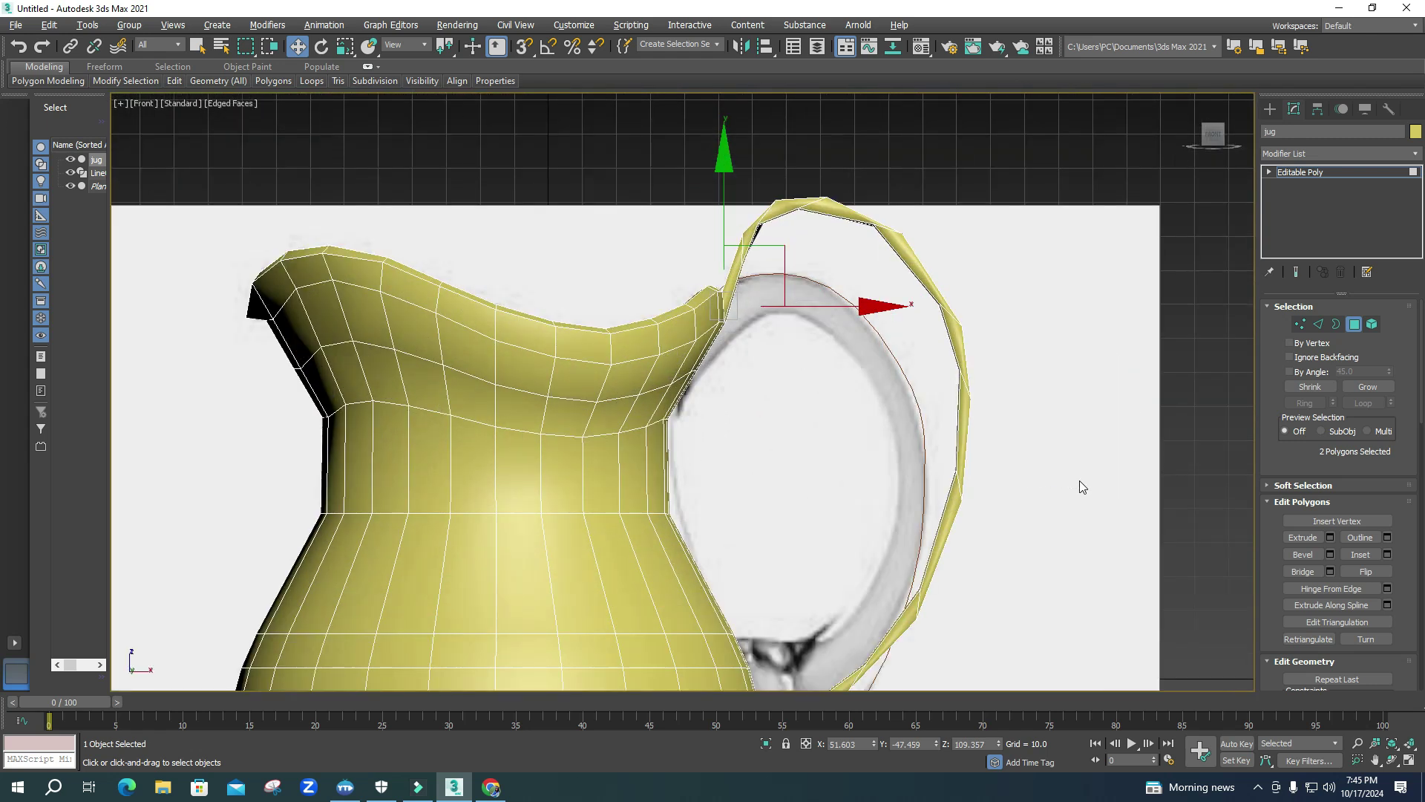
# - Extrude the two rim polygons by 10, and move the stub's upper and lower end vertices to fit the start of the reference handle
pyautogui.click(1330, 537)
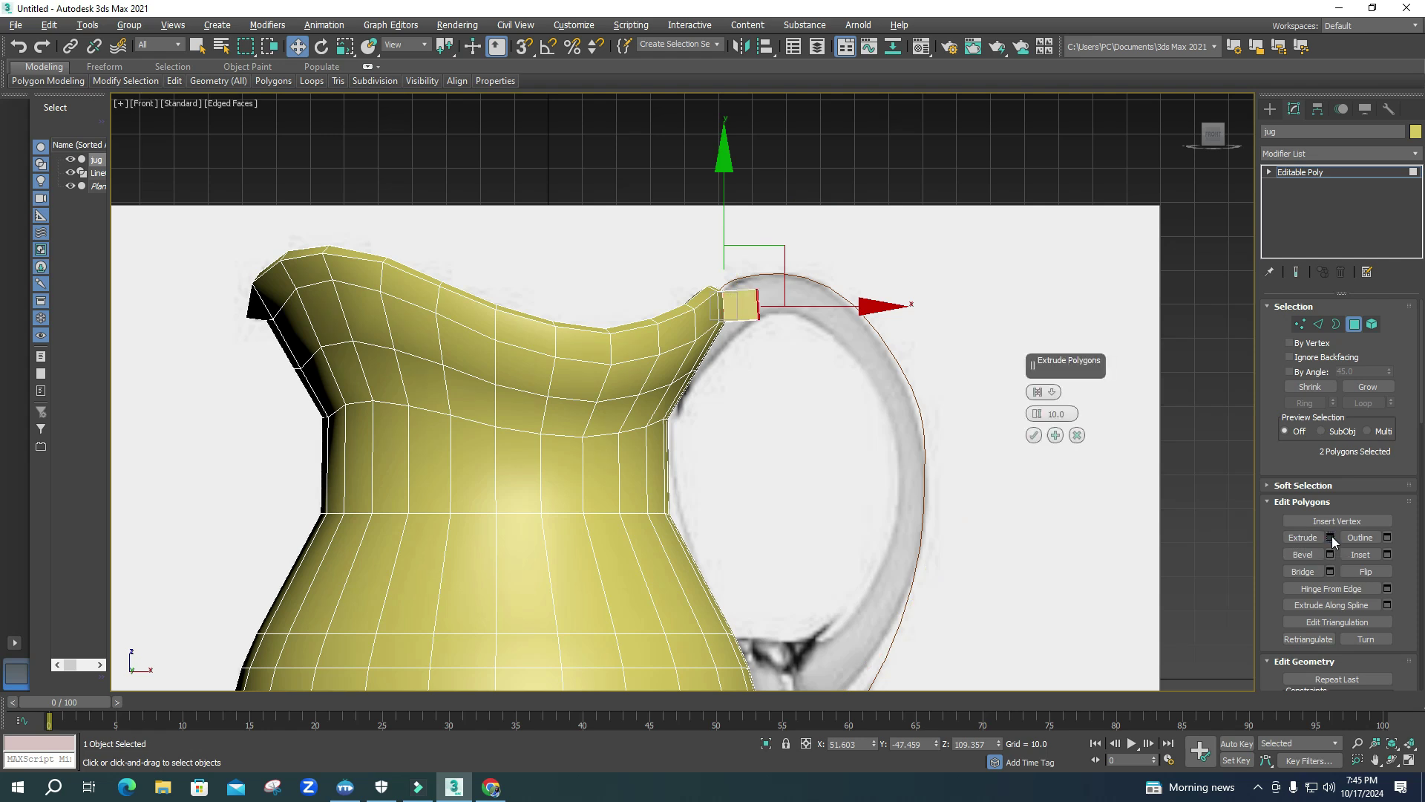
pyautogui.click(1033, 436)
pyautogui.click(1302, 325)
pyautogui.scroll(5, 729, 342)
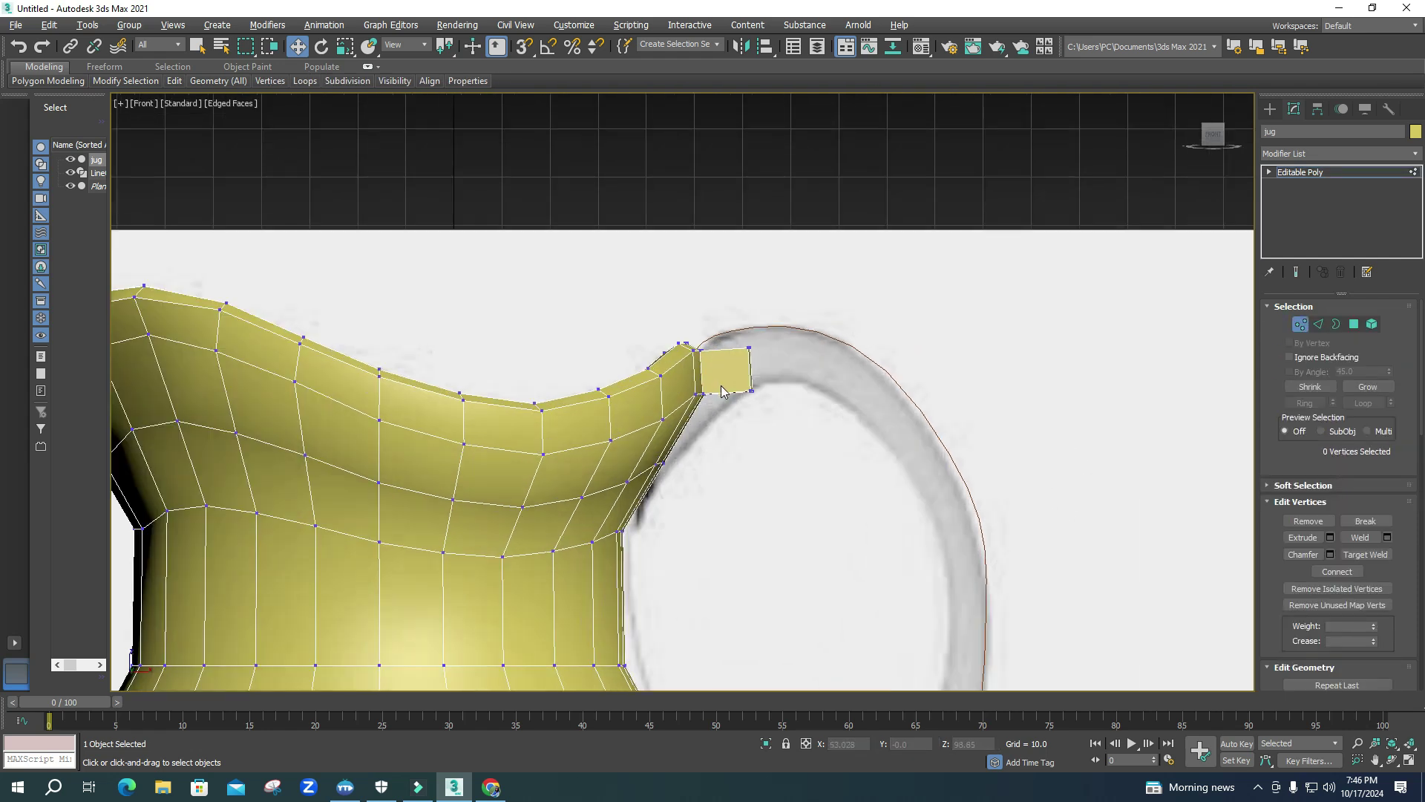
pyautogui.moveTo(791, 340); pyautogui.dragTo(793, 338)
pyautogui.moveTo(833, 252); pyautogui.dragTo(794, 222)
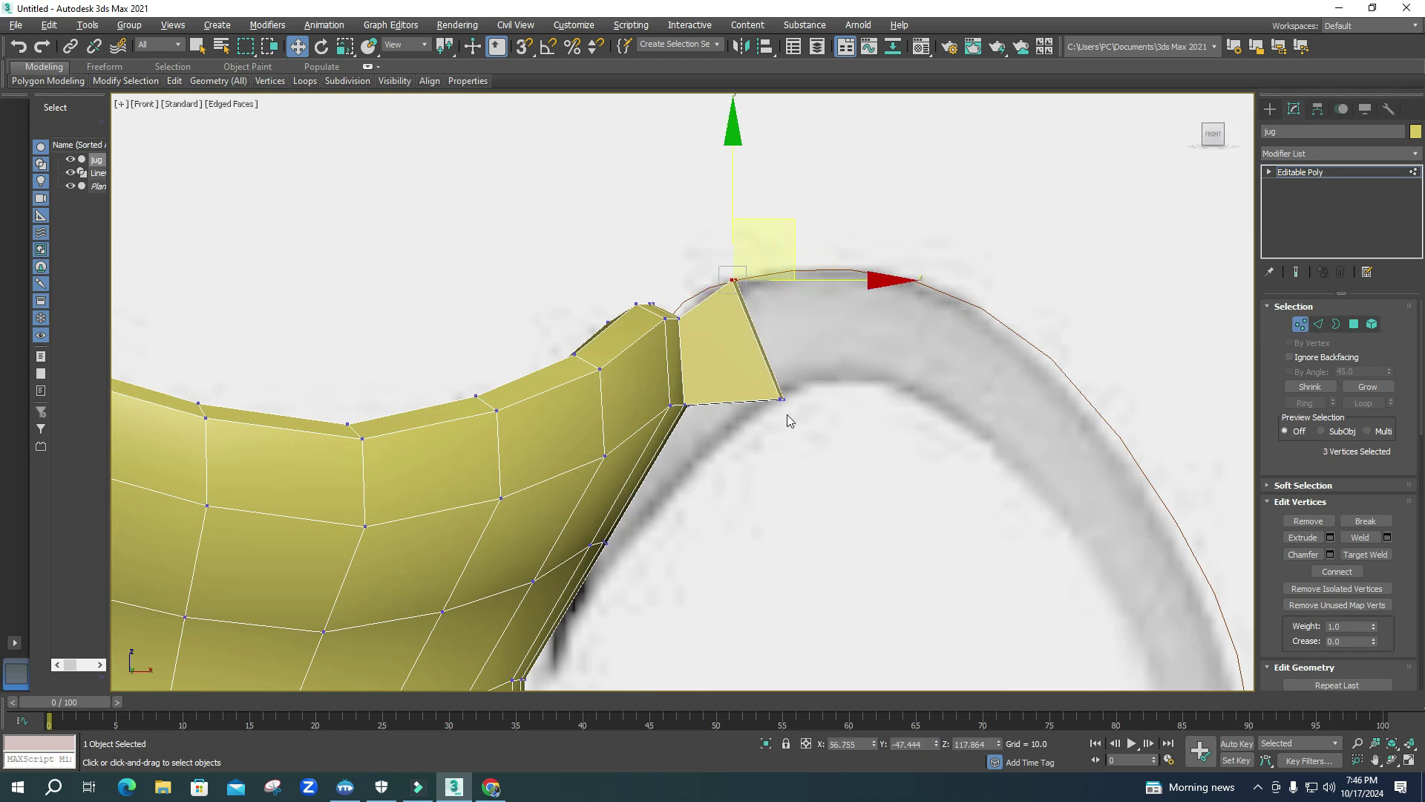
pyautogui.moveTo(788, 416); pyautogui.dragTo(770, 385)
pyautogui.moveTo(831, 341); pyautogui.dragTo(787, 337)
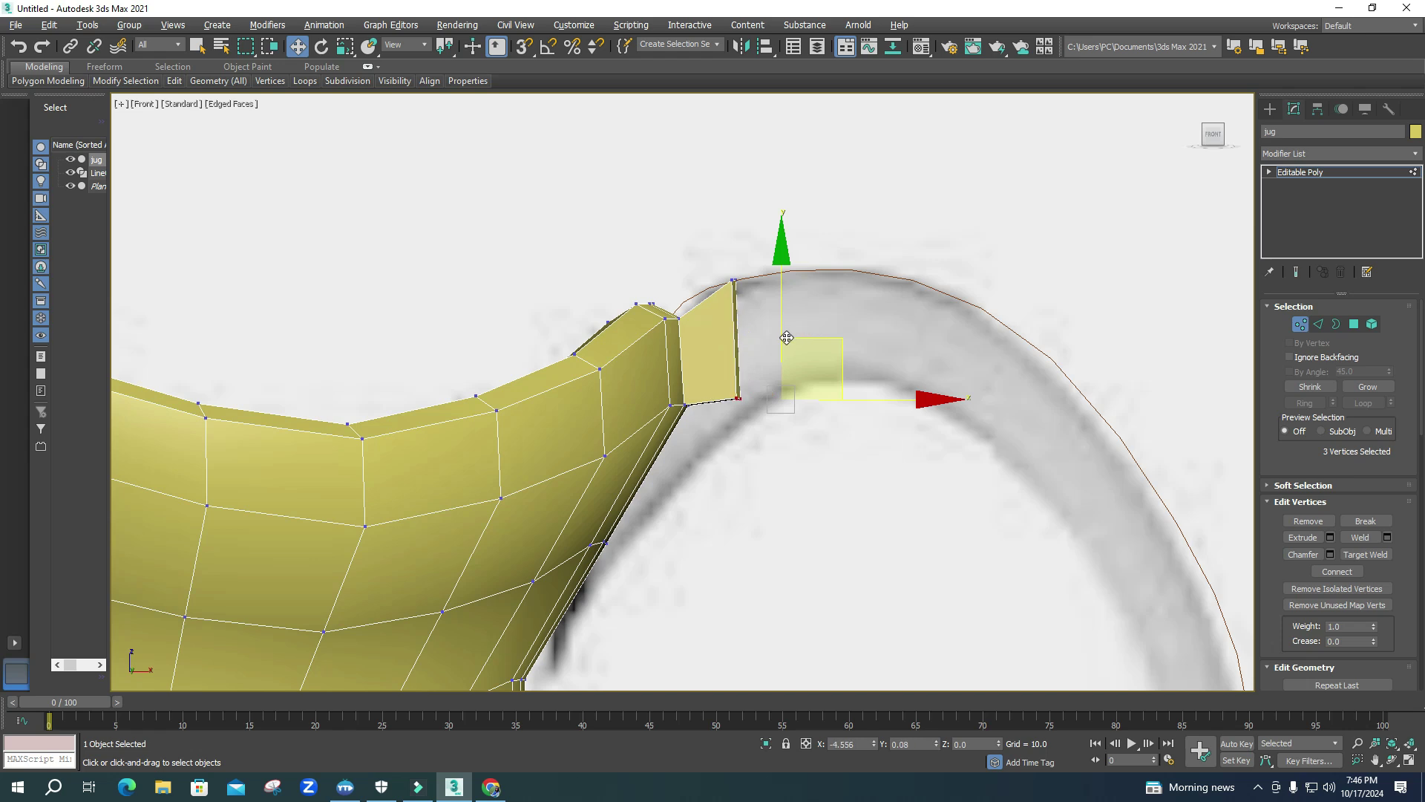
pyautogui.click(1299, 324)
# - Move the handle spline's first vertex onto the end face of the extruded stub, slightly above its middle
pyautogui.click(1053, 358)
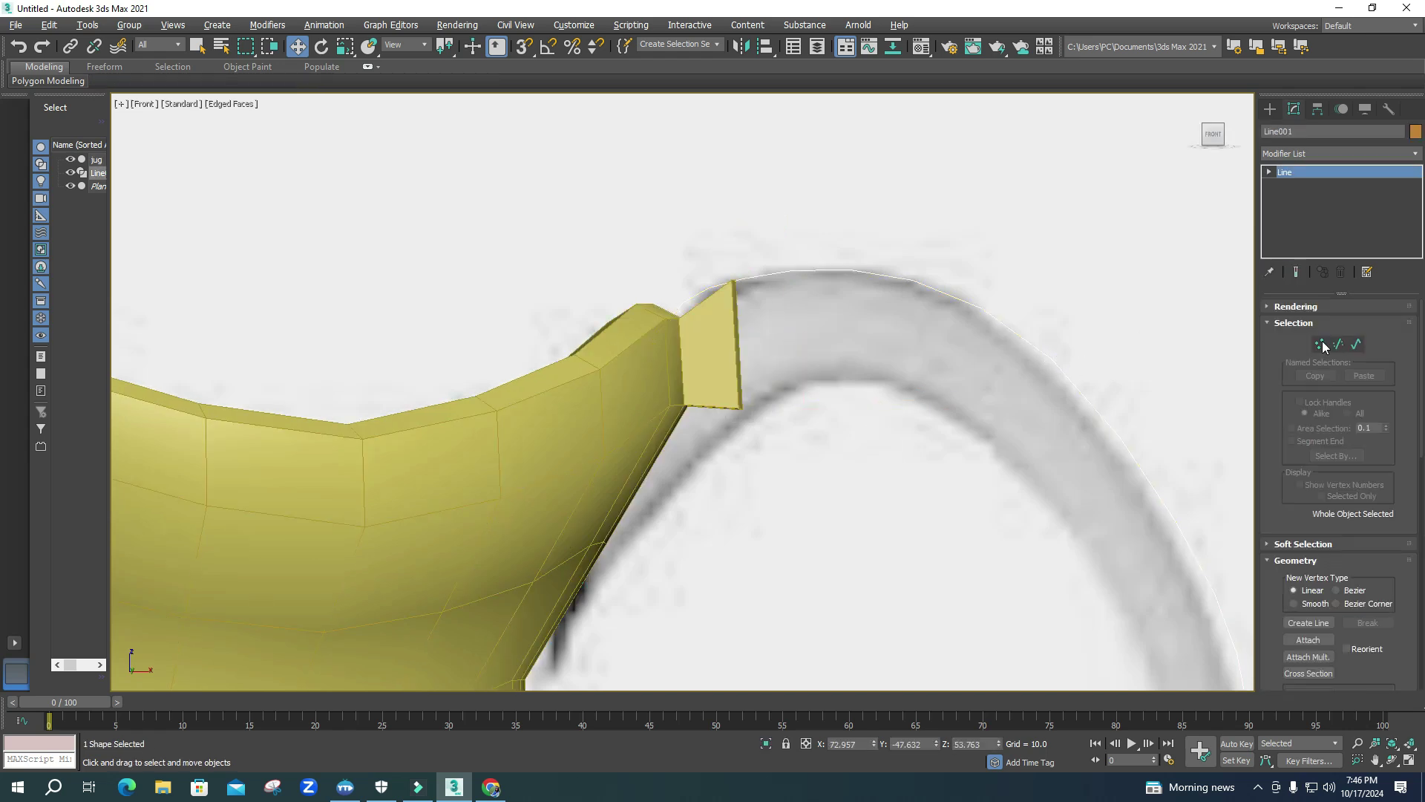
pyautogui.press('1')
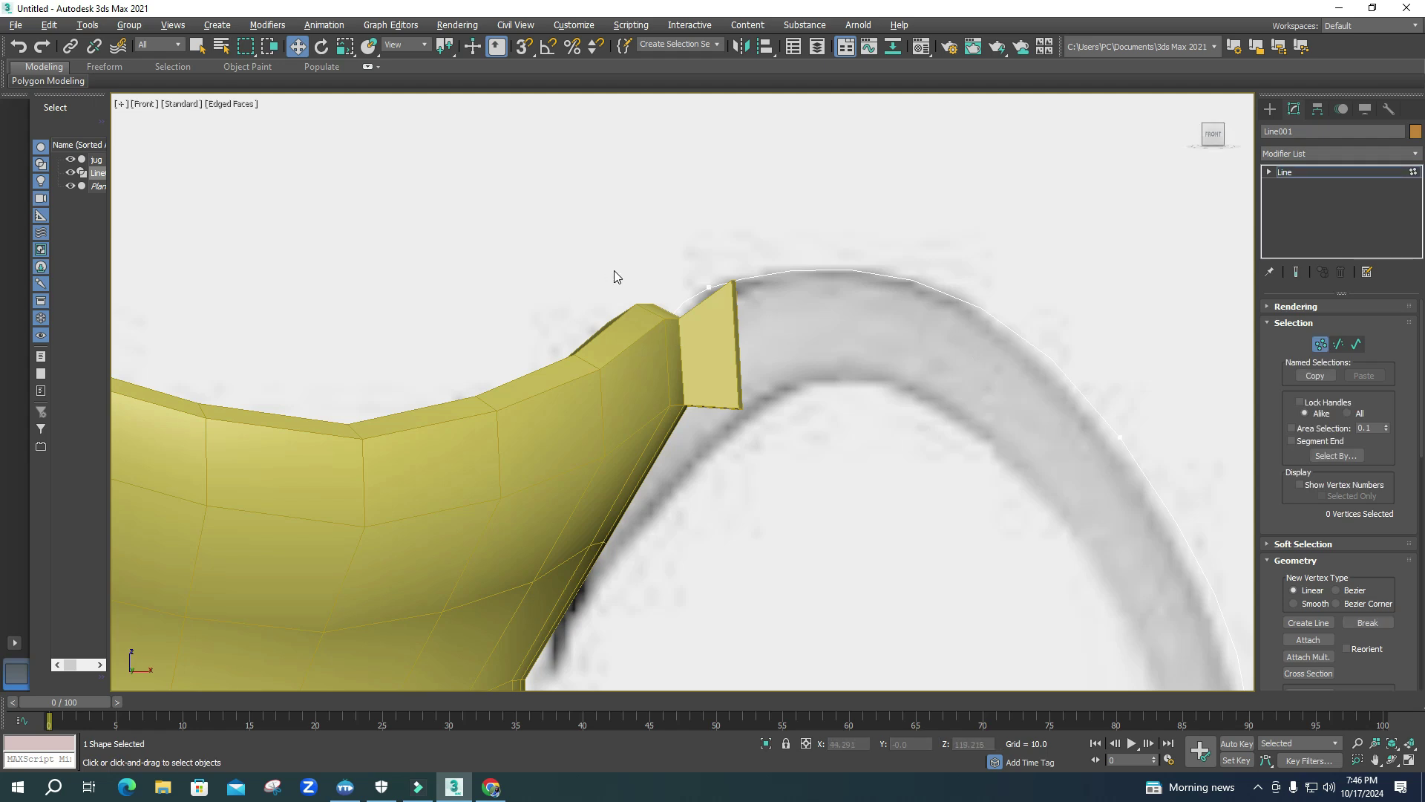
pyautogui.press('F3')
pyautogui.moveTo(610, 594); pyautogui.dragTo(616, 591)
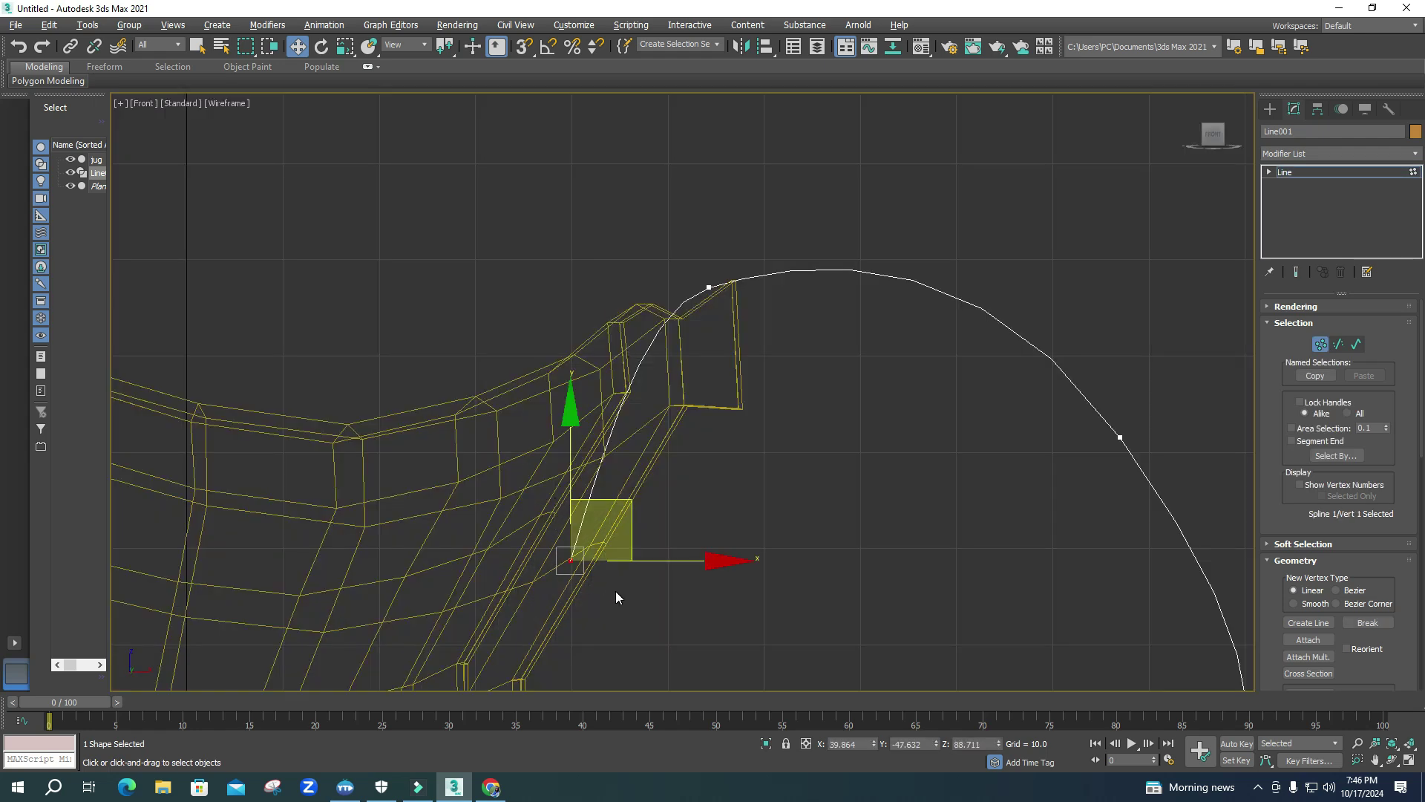
pyautogui.press('F3')
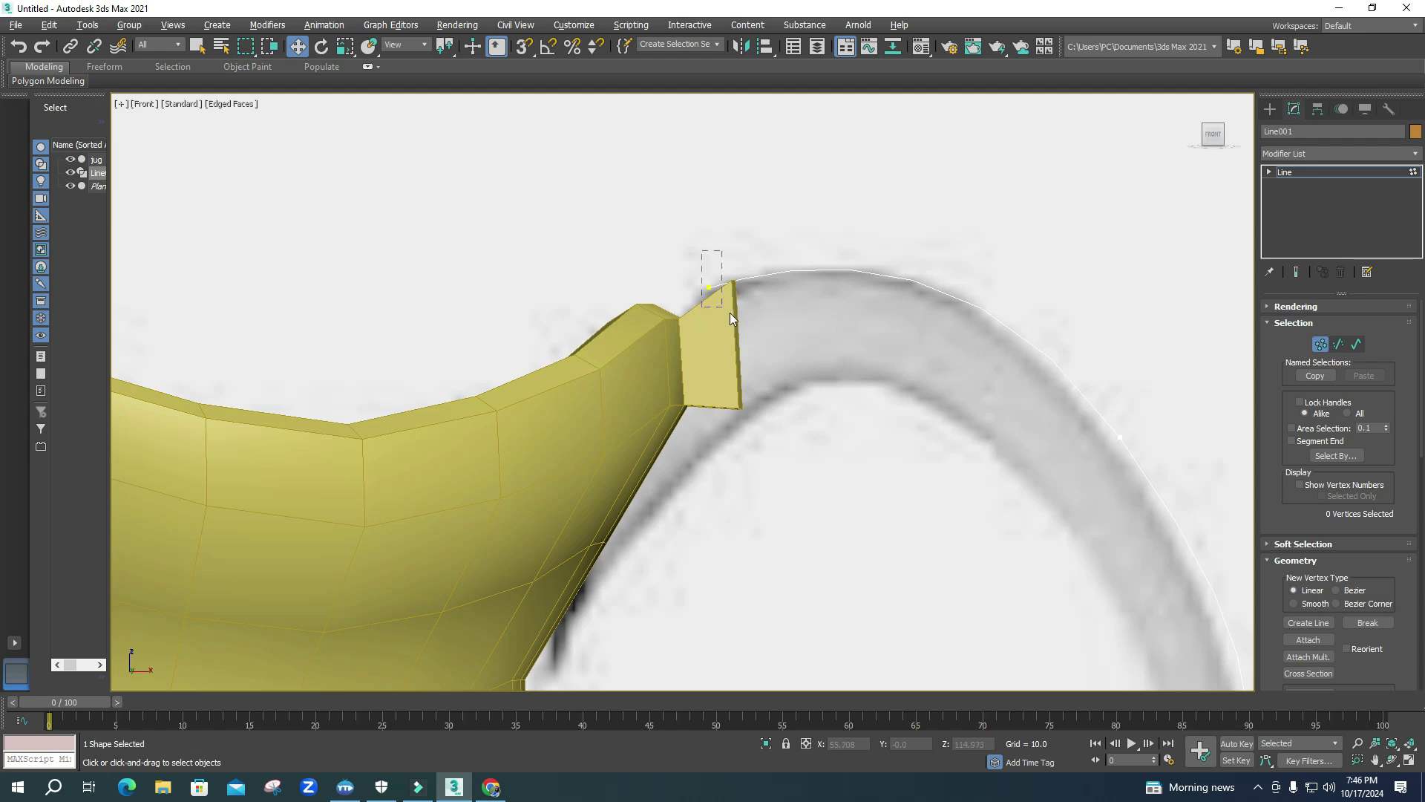
pyautogui.moveTo(730, 318); pyautogui.dragTo(732, 316)
pyautogui.moveTo(770, 239); pyautogui.dragTo(798, 274)
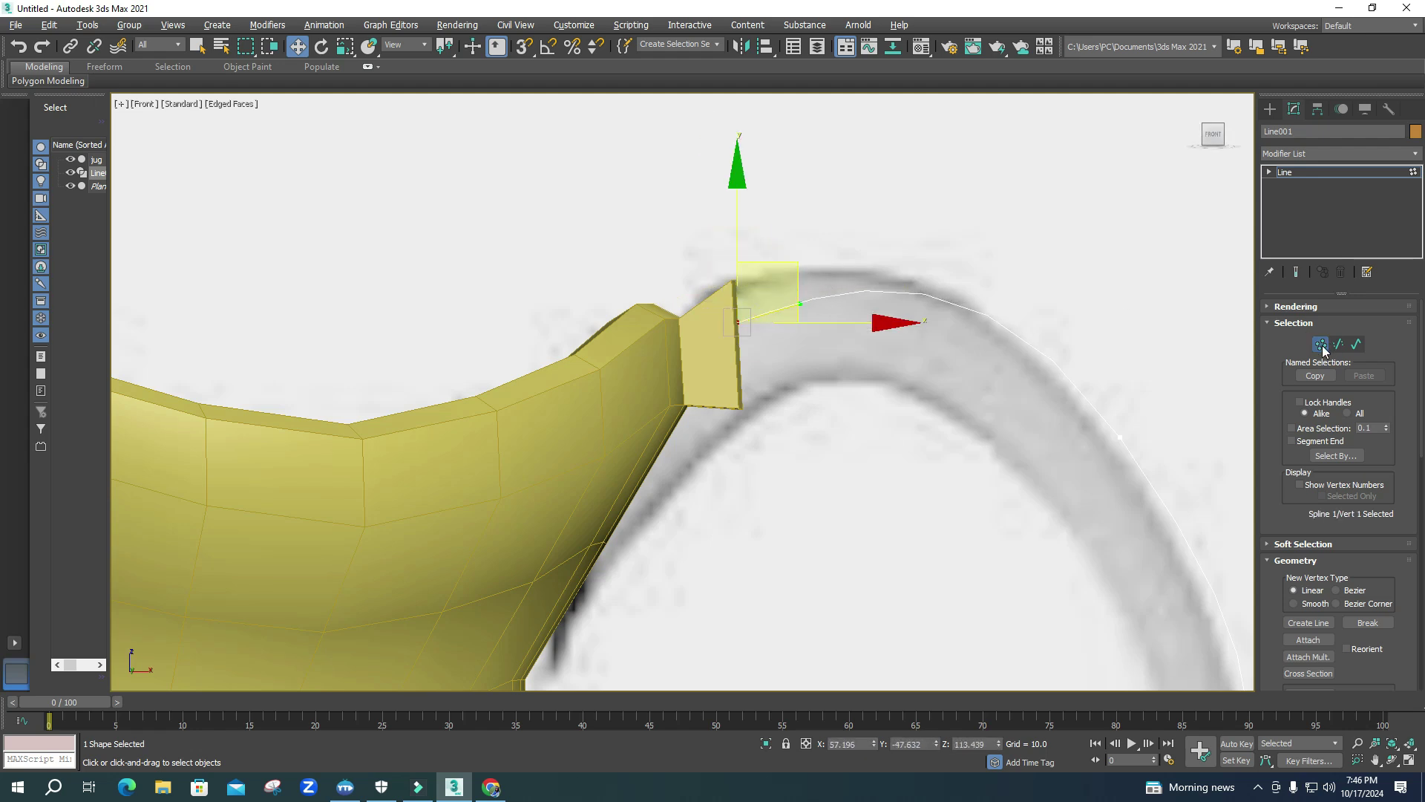
pyautogui.click(1320, 344)
# - Extrude the stub's two end polygons along the handle spline with 11 segments
pyautogui.click(611, 413)
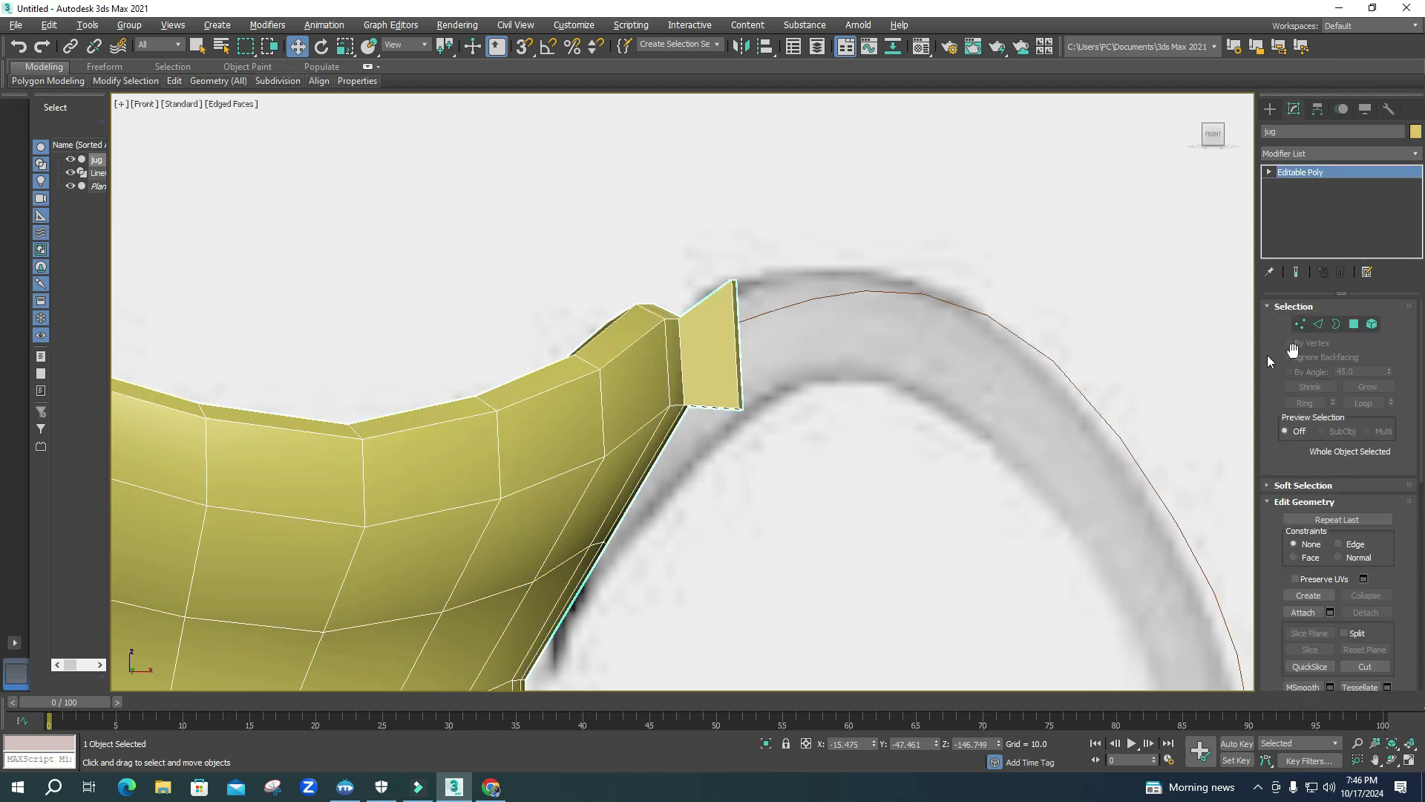
pyautogui.click(1354, 325)
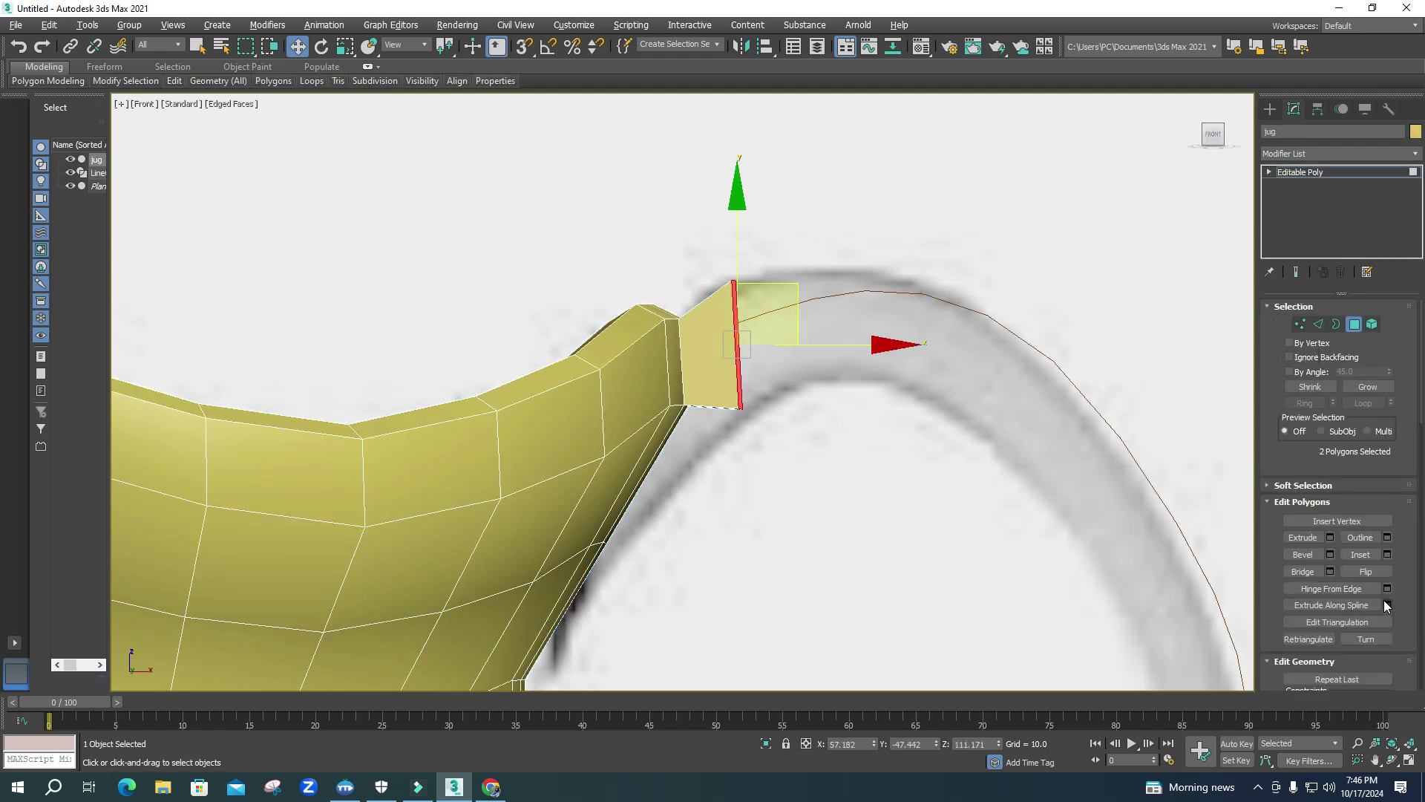
pyautogui.click(1386, 605)
pyautogui.click(1084, 466)
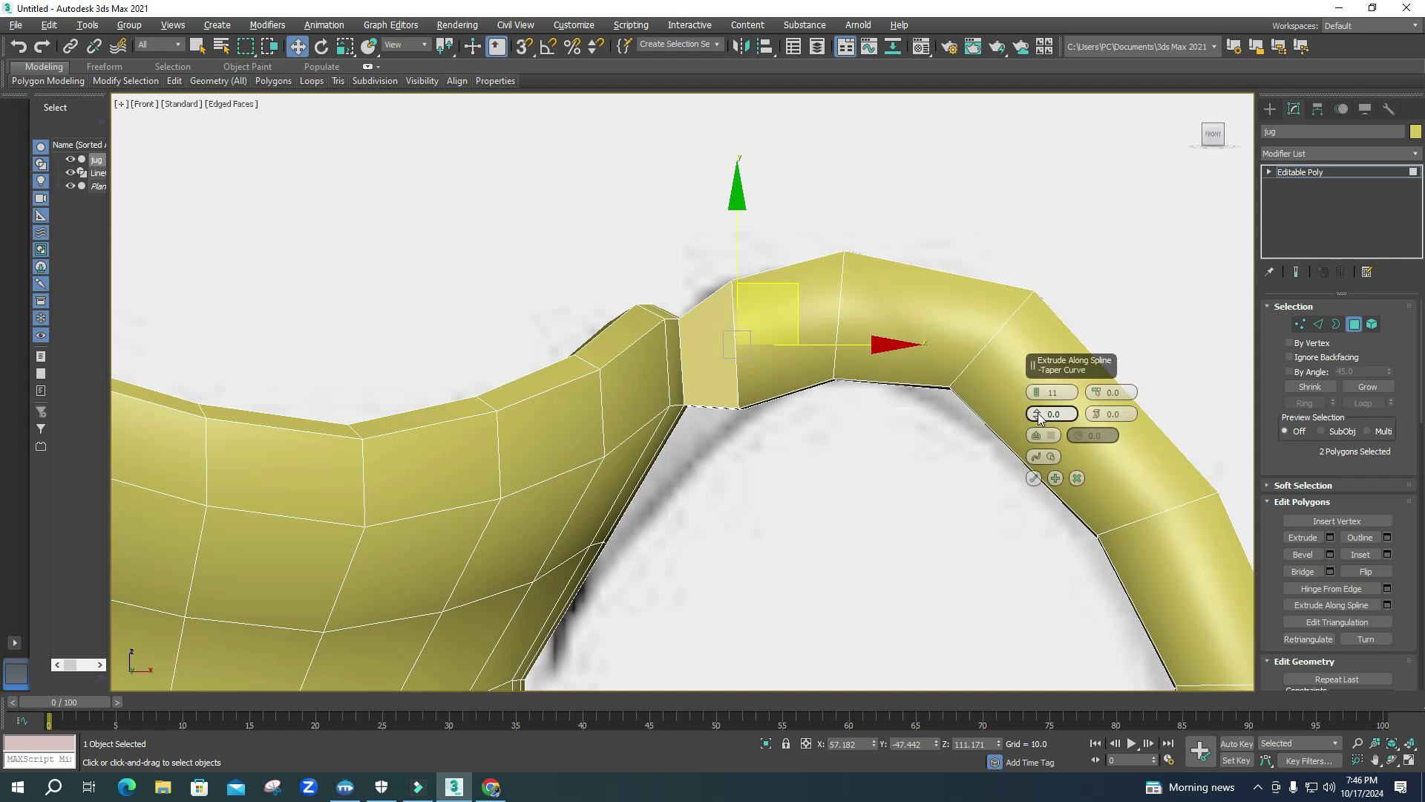
pyautogui.scroll(-6, 587, 446)
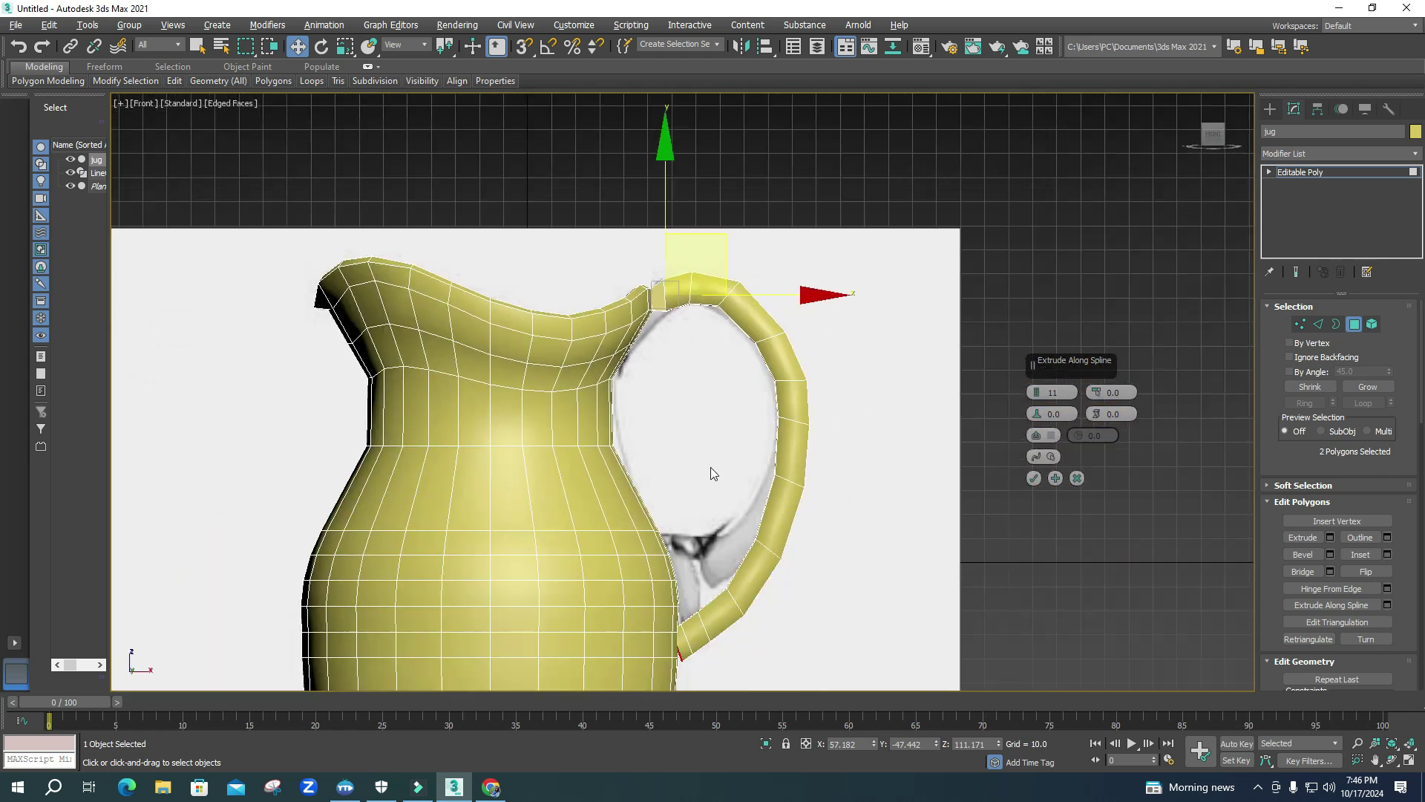
pyautogui.moveTo(711, 469); pyautogui.dragTo(720, 397, button='middle')
pyautogui.hotkey('alt', 'w')
pyautogui.middleClick(881, 541)
pyautogui.hotkey('alt', 'w')
pyautogui.keyDown('alt'); pyautogui.moveTo(725, 490); pyautogui.dragTo(605, 426, button='middle'); pyautogui.keyUp('alt')
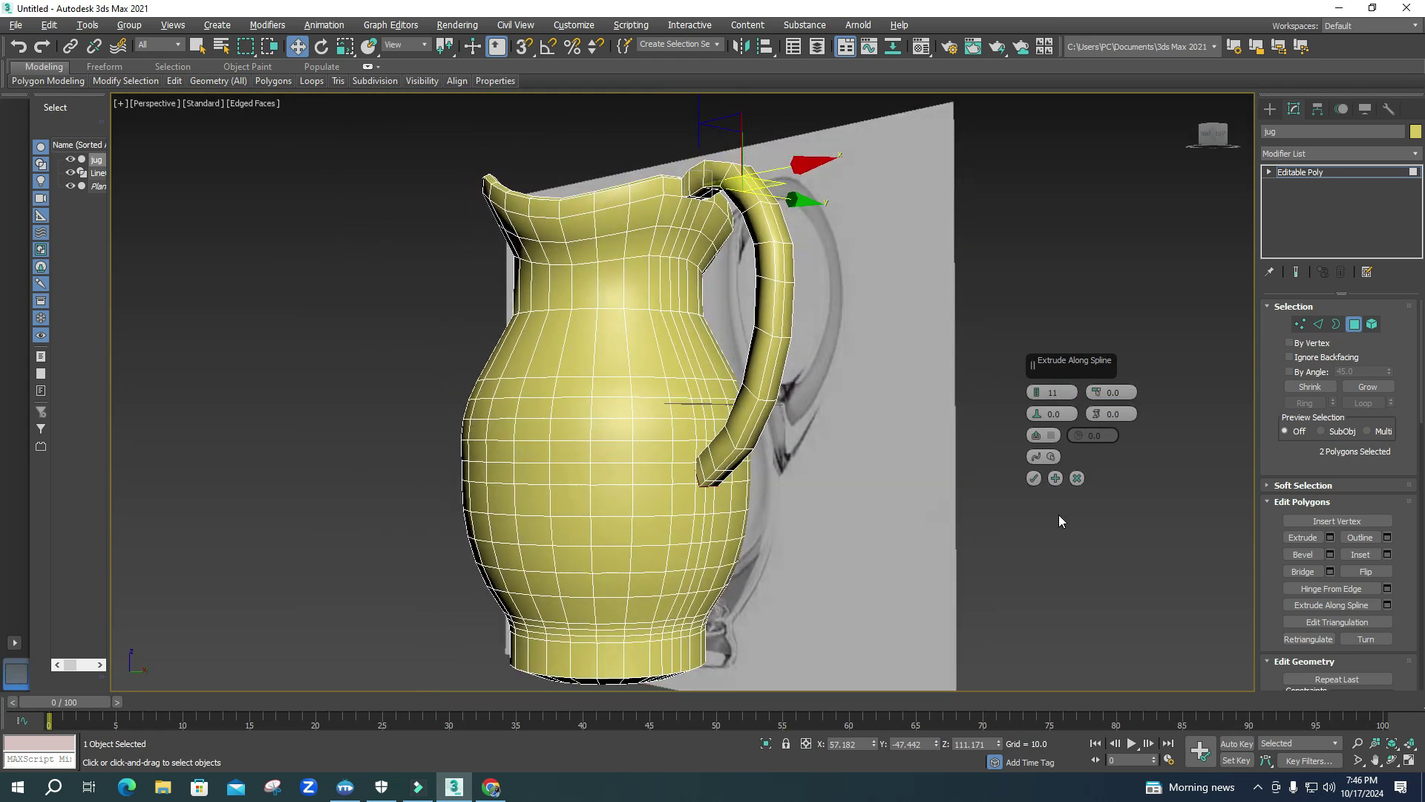
pyautogui.click(1033, 478)
# - Delete the last ring of vertices at the handle's lower end where it cuts into the jug body
pyautogui.scroll(5, 690, 476)
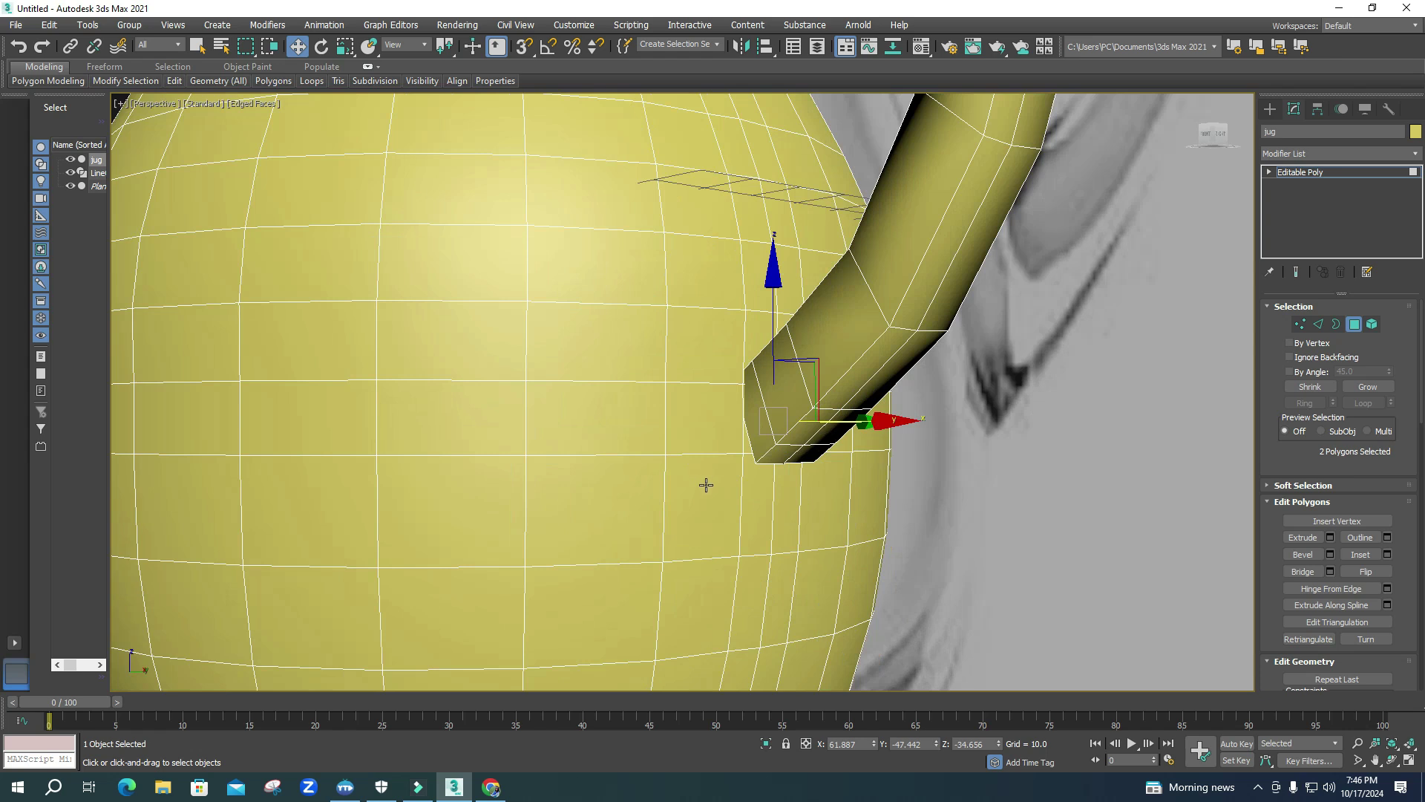
pyautogui.keyDown('alt'); pyautogui.moveTo(716, 476); pyautogui.dragTo(738, 442, button='middle'); pyautogui.keyUp('alt')
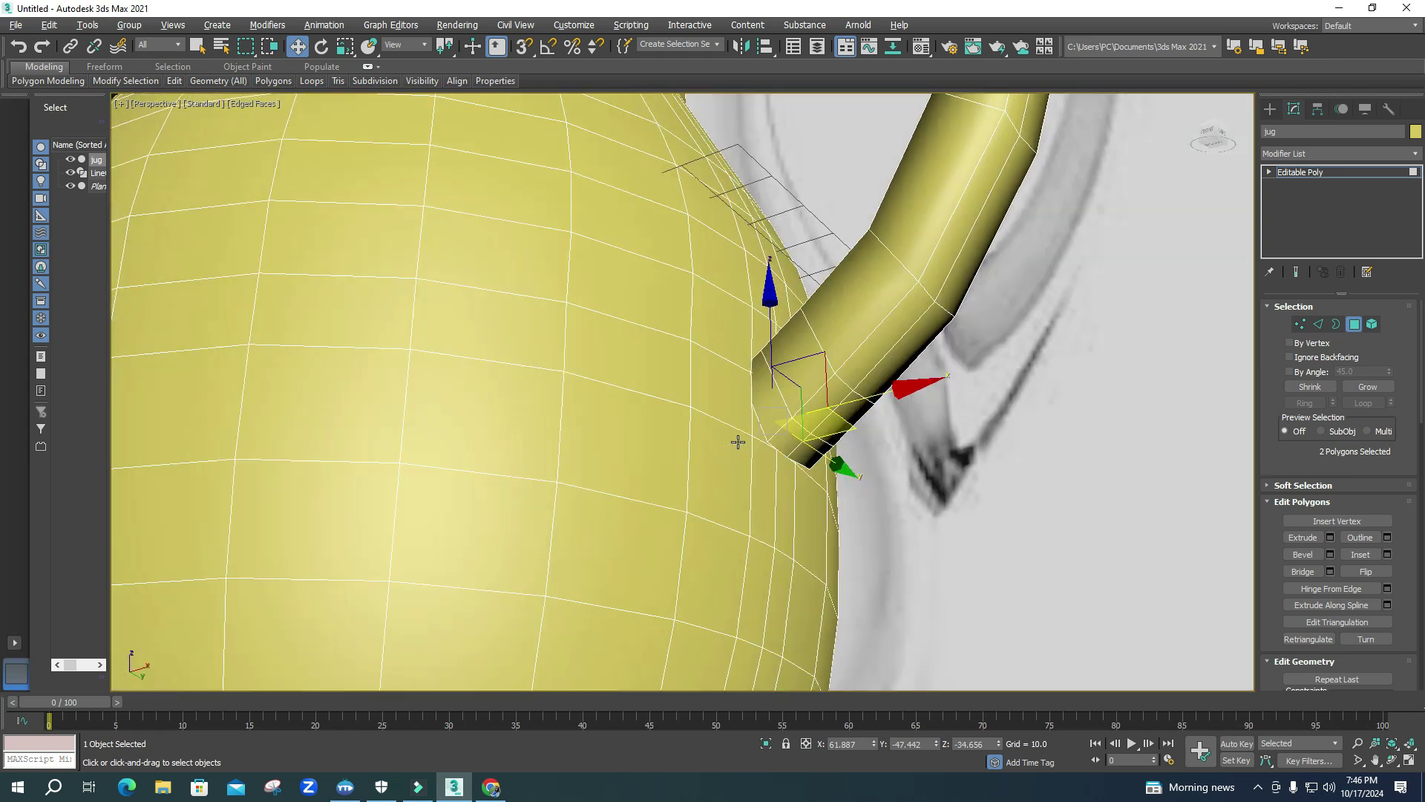
pyautogui.click(858, 497)
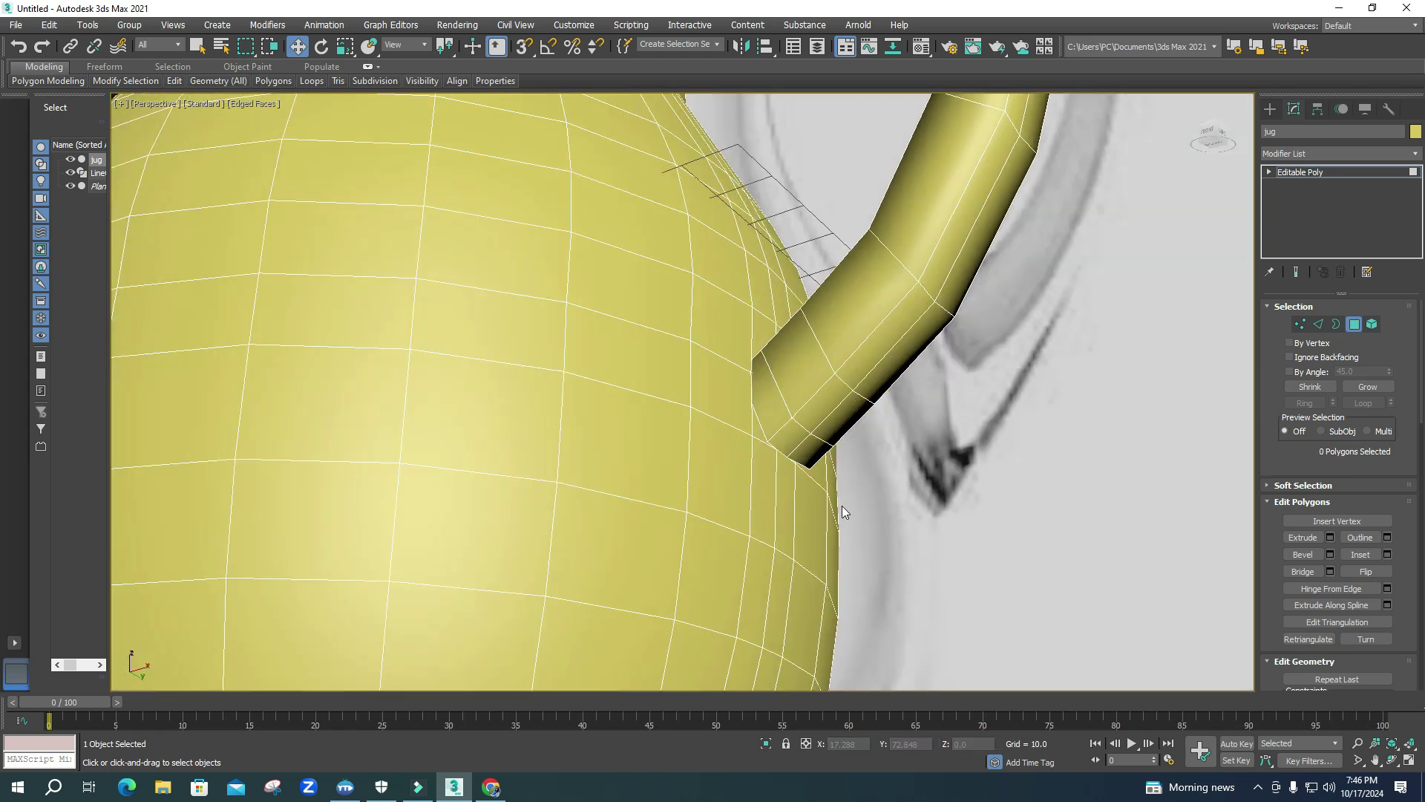
pyautogui.hotkey('alt', 'w')
pyautogui.click(995, 330)
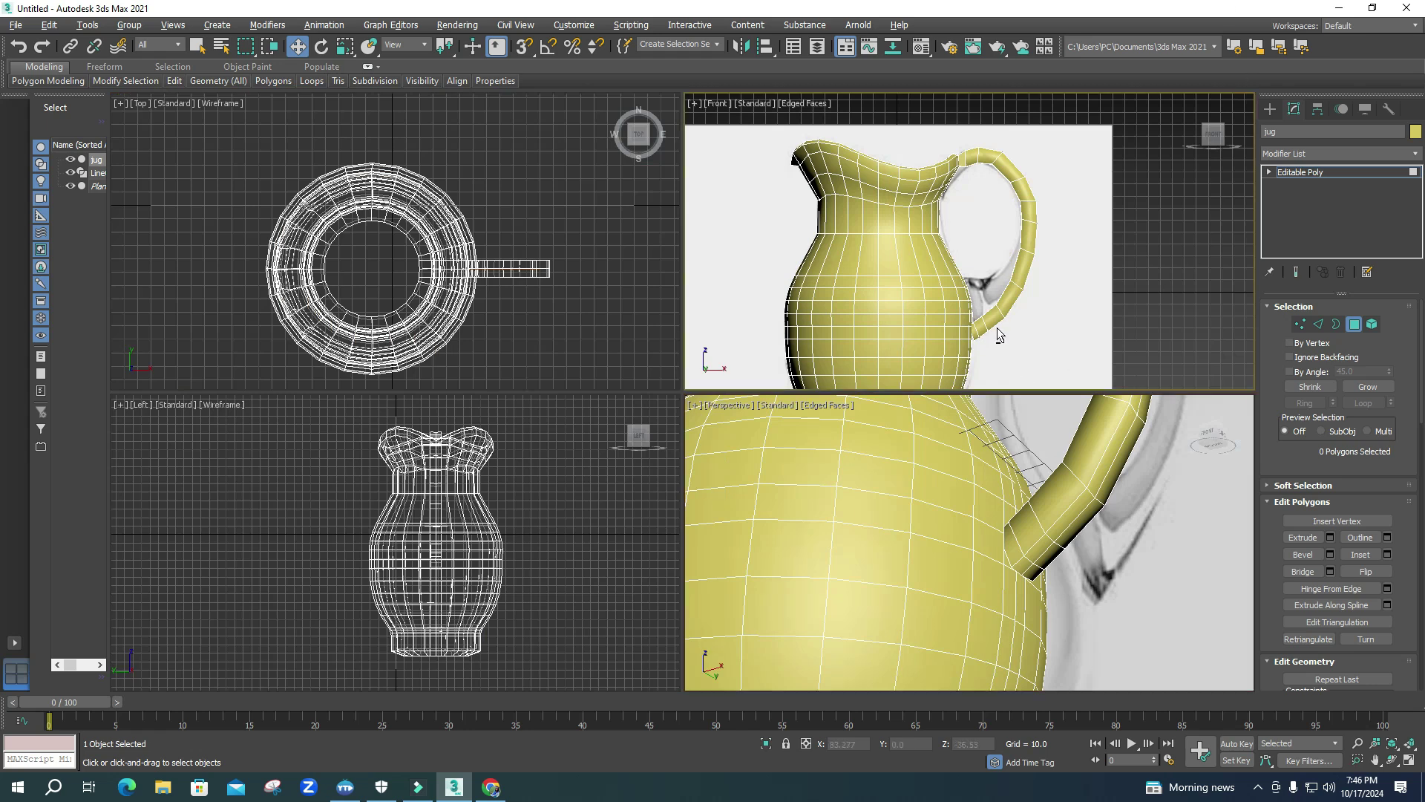
pyautogui.hotkey('alt', 'w')
pyautogui.scroll(3, 713, 371)
pyautogui.click(1300, 324)
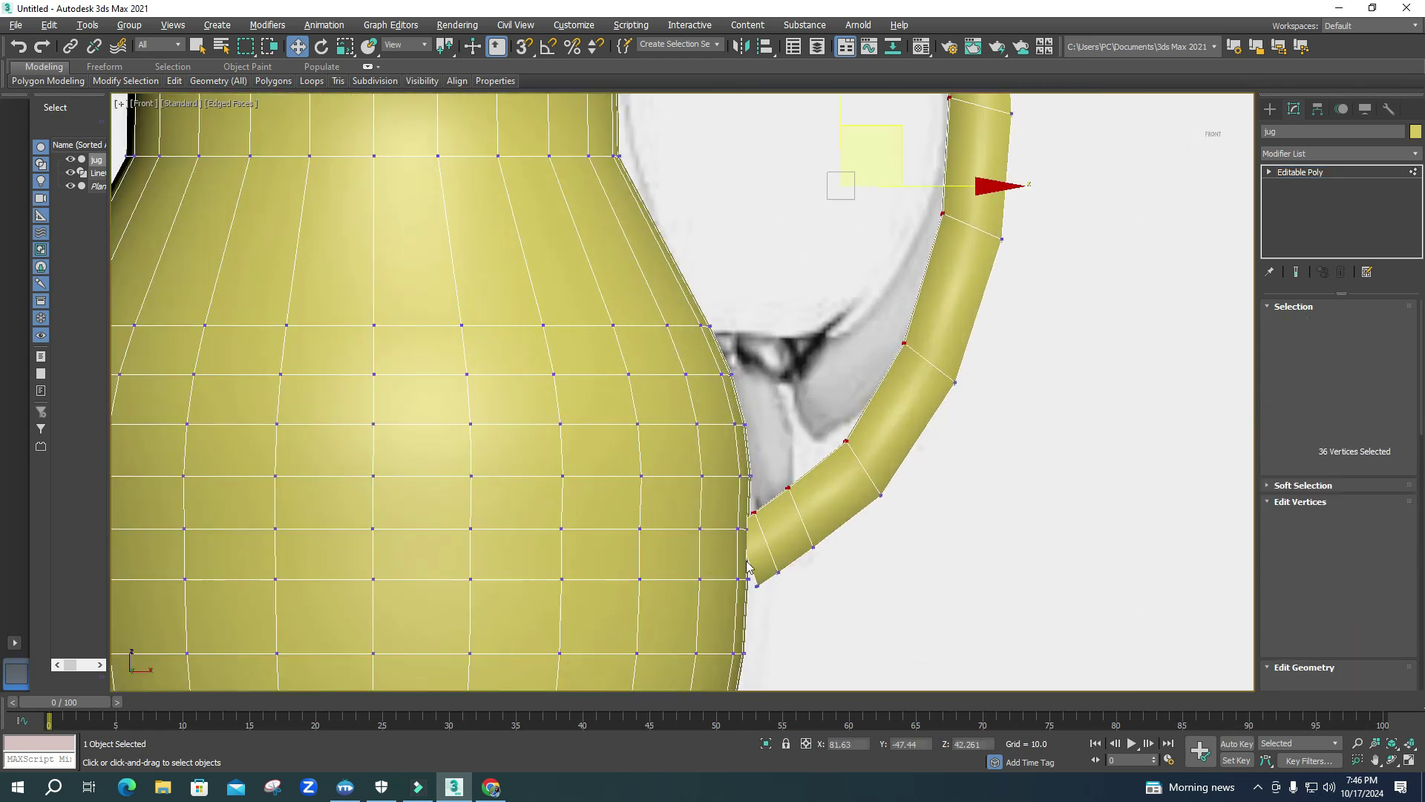
pyautogui.scroll(3, 844, 524)
pyautogui.press('F3')
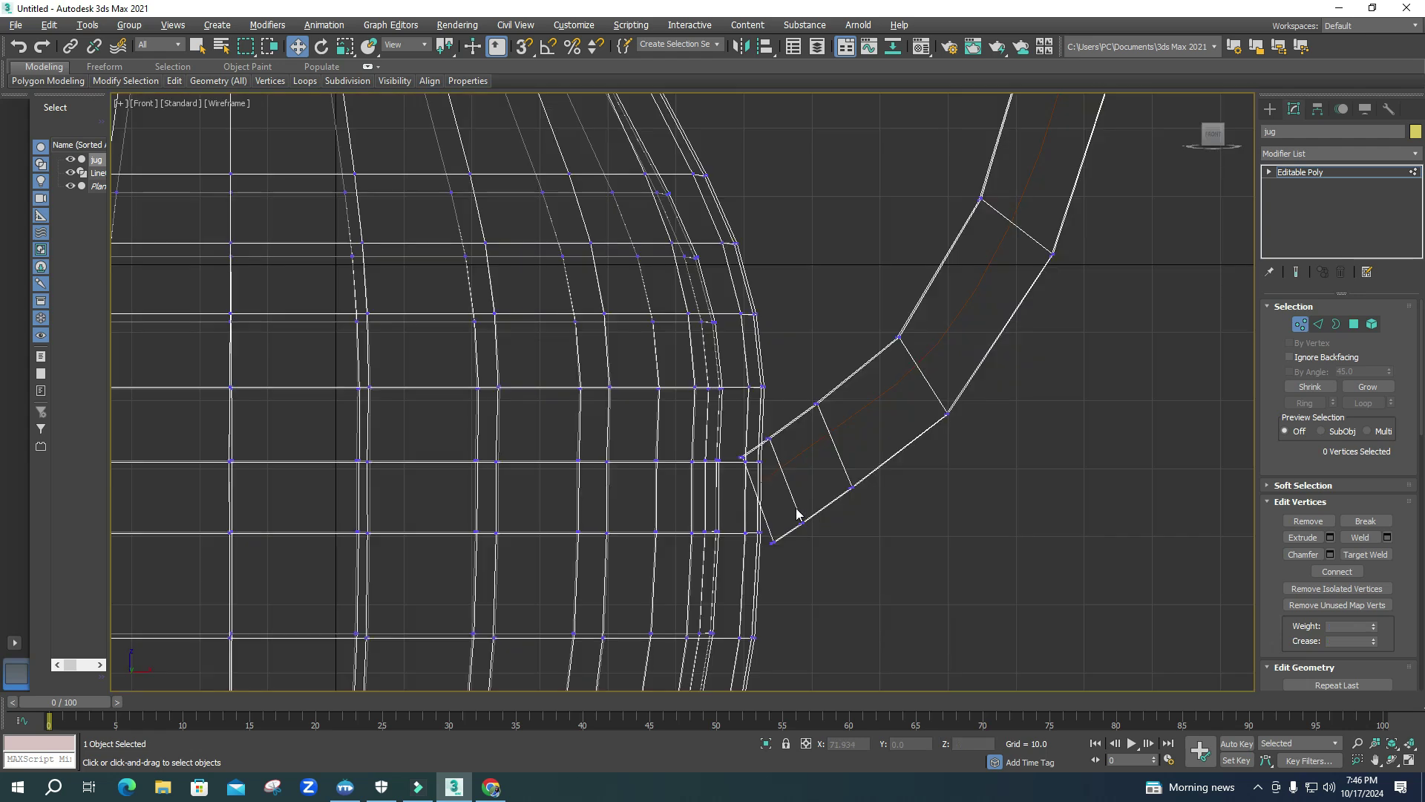
pyautogui.scroll(2, 729, 464)
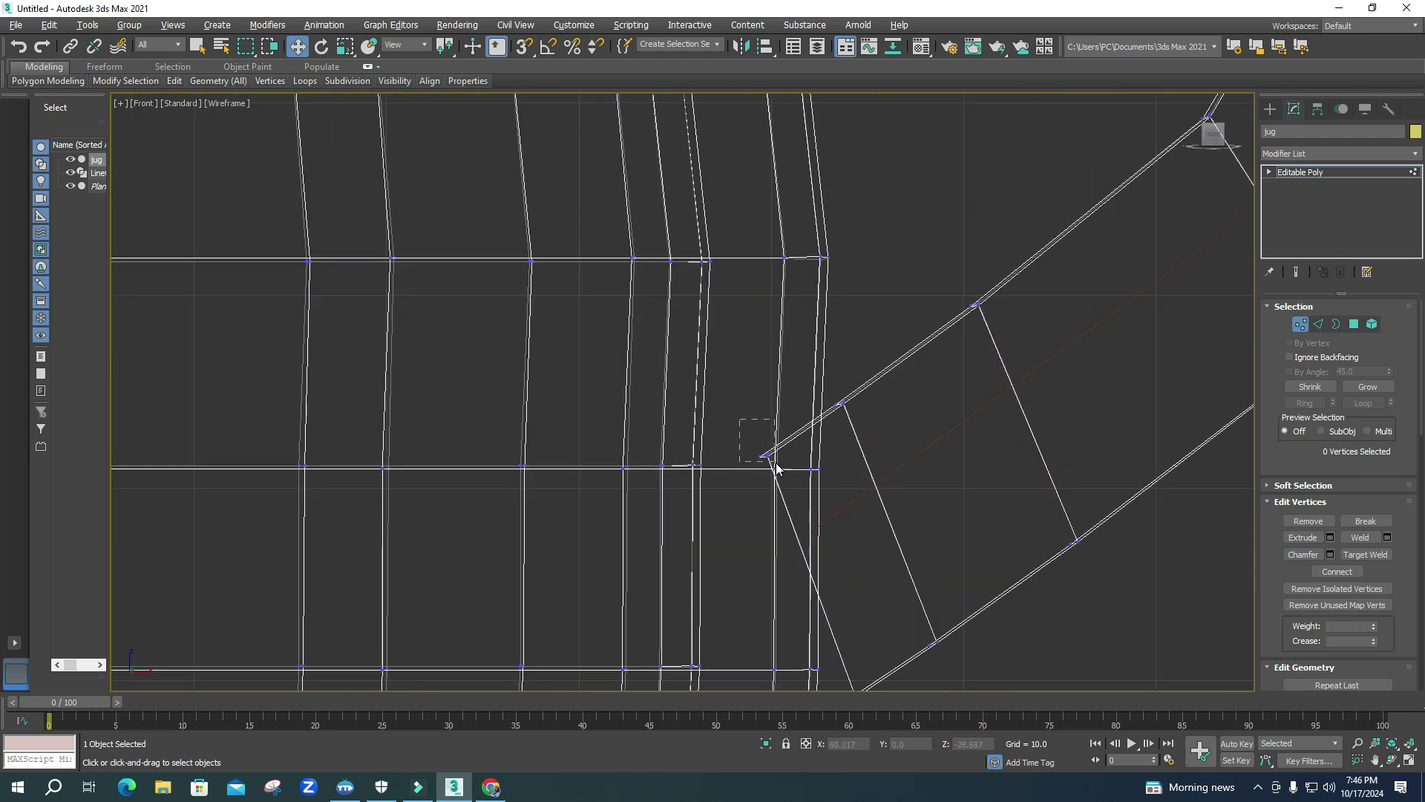
pyautogui.moveTo(777, 464); pyautogui.dragTo(778, 466)
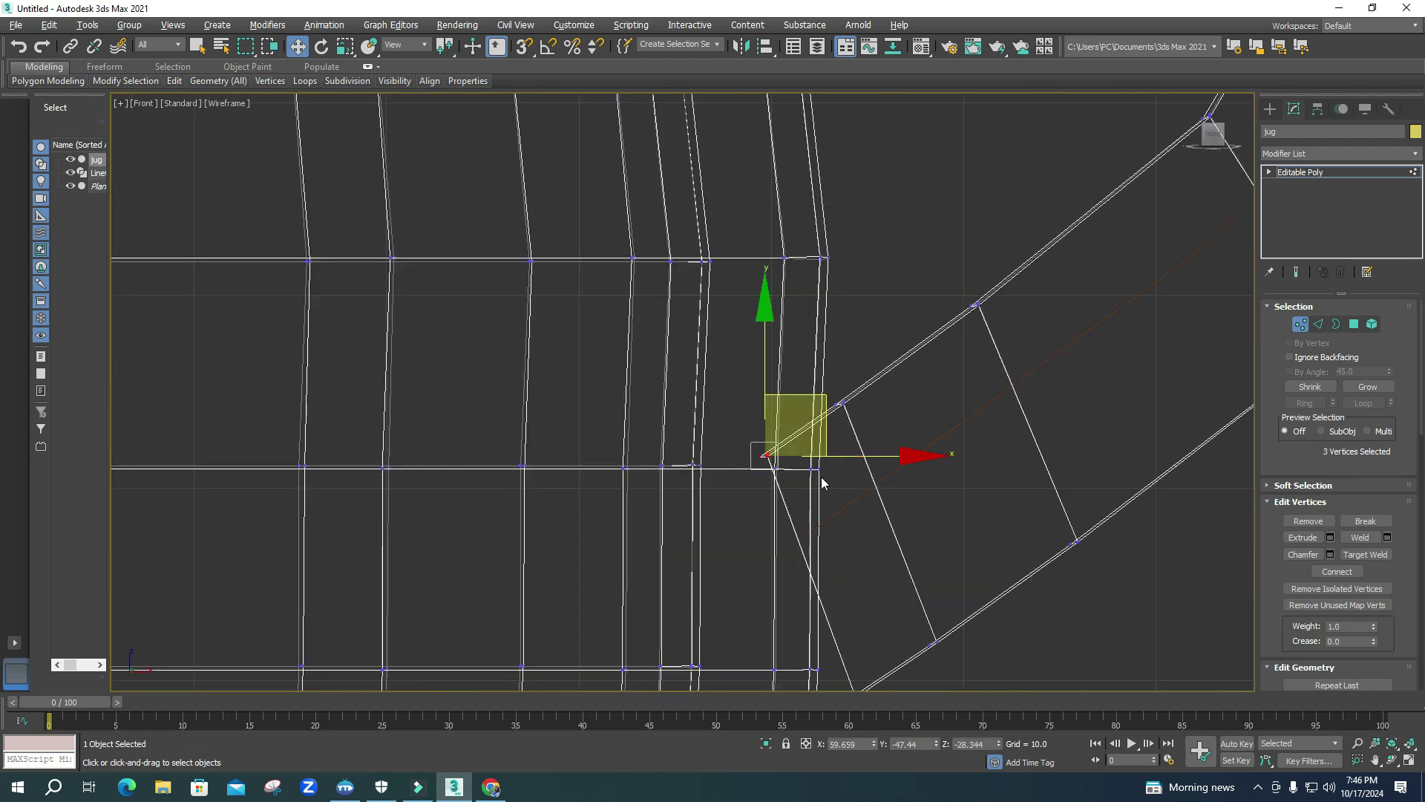
pyautogui.press('Delete')
pyautogui.moveTo(959, 599); pyautogui.dragTo(929, 472, button='middle')
pyautogui.moveTo(853, 553); pyautogui.dragTo(808, 598)
pyautogui.press('Delete')
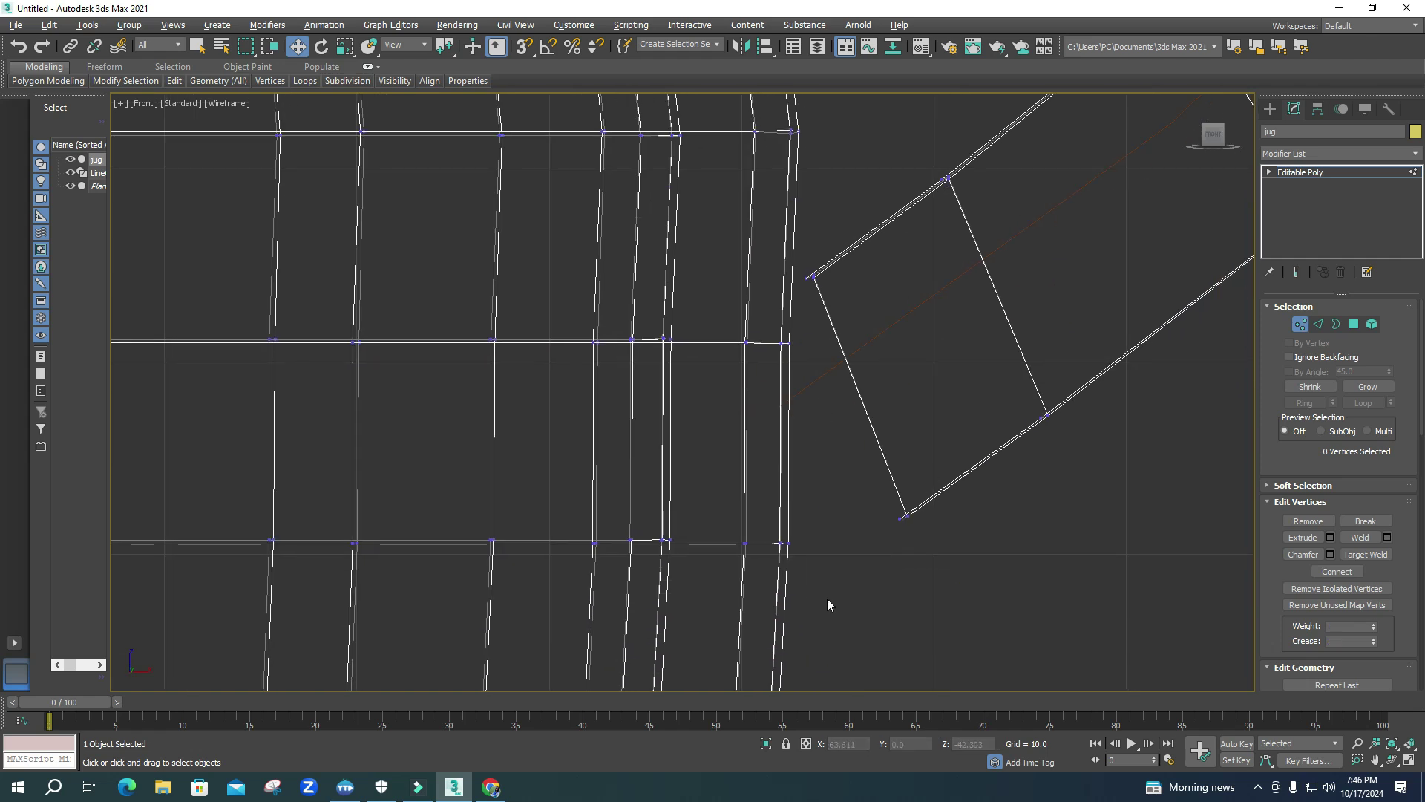
# - Move the lower vertices of the handle's open end toward the jug so the opening stands vertical, parallel to the body wall
pyautogui.moveTo(958, 482); pyautogui.dragTo(890, 530)
pyautogui.moveTo(949, 458); pyautogui.dragTo(853, 480)
pyautogui.click(836, 299)
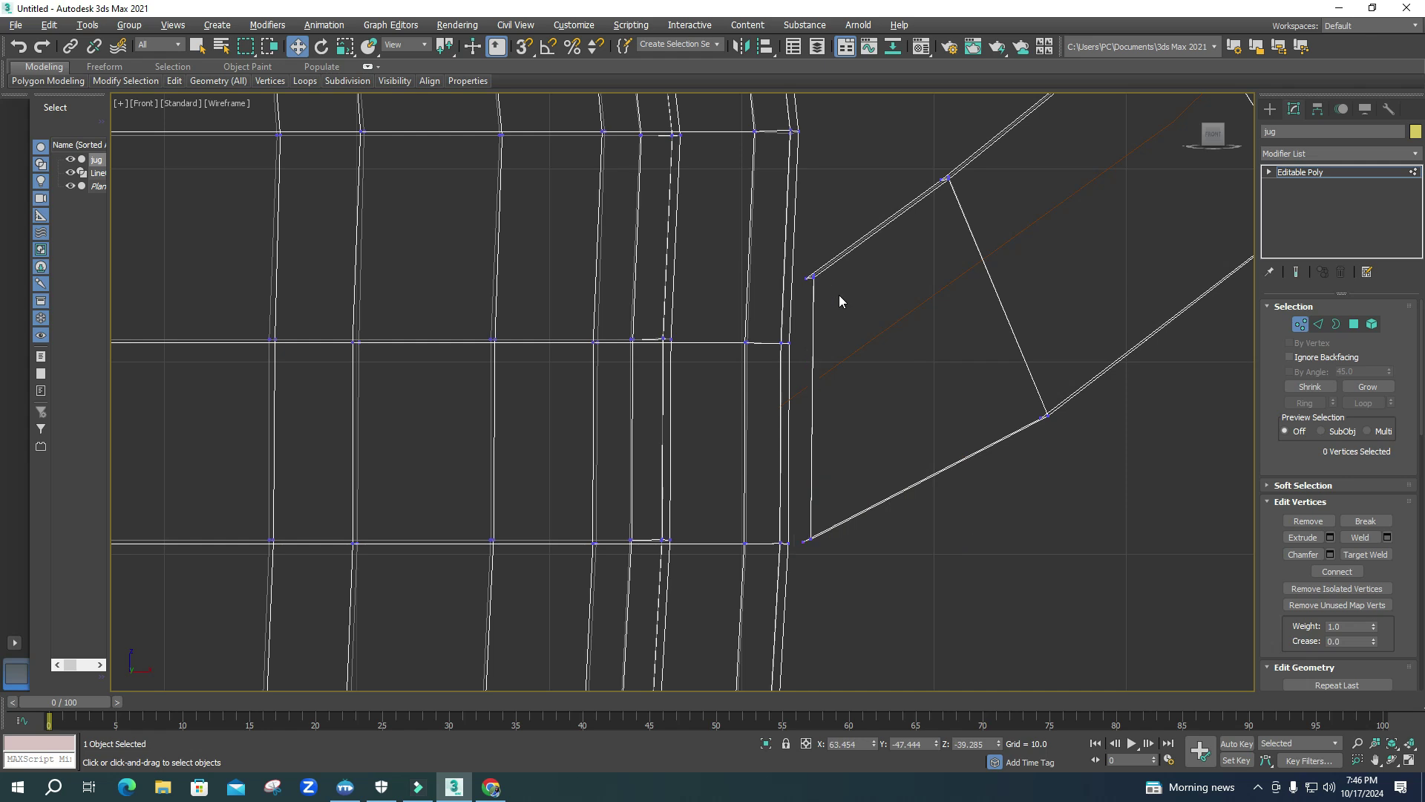
# - Delete the two jug body polygons that face the handle's open lower end
pyautogui.hotkey('alt', 'w')
pyautogui.click(1039, 564)
pyautogui.hotkey('alt', 'w')
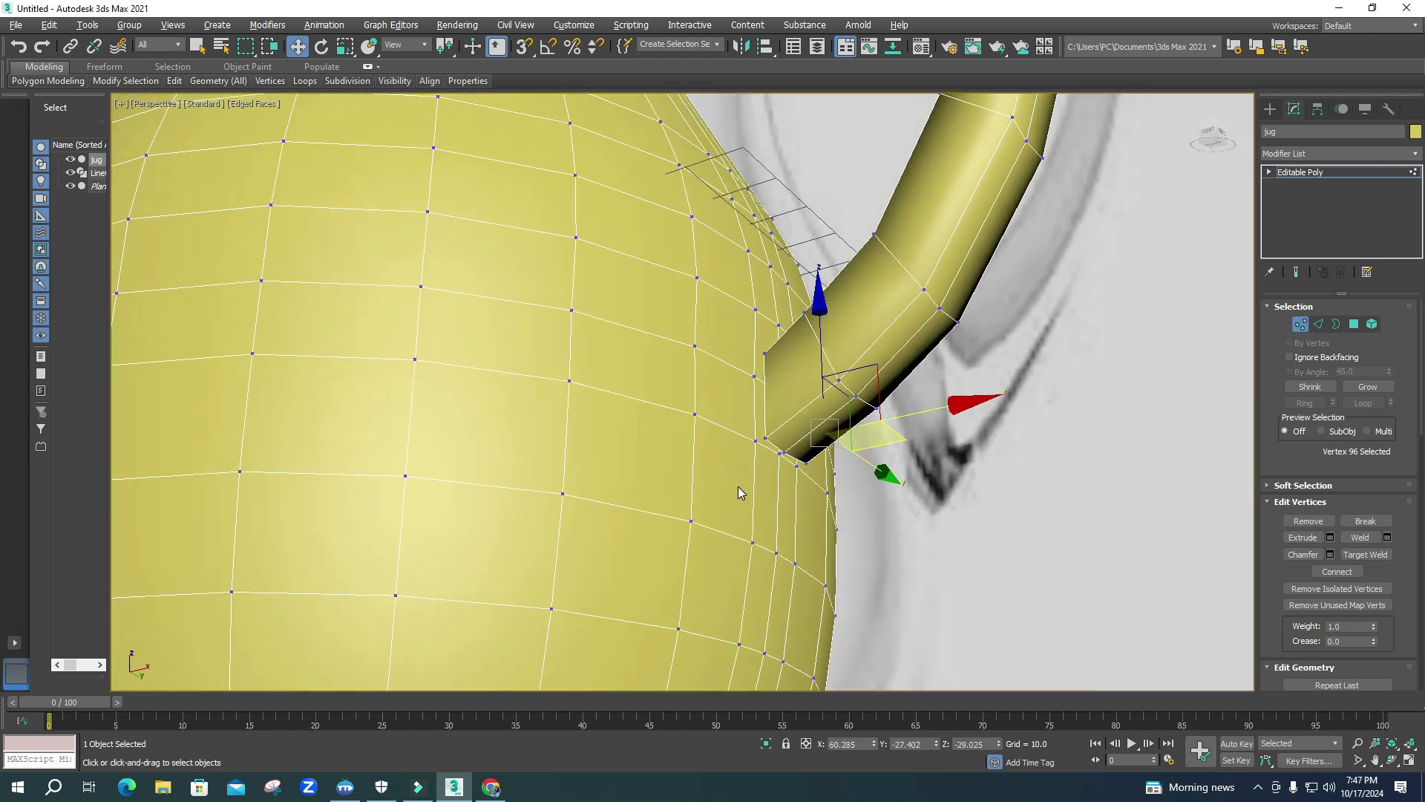
pyautogui.click(1355, 324)
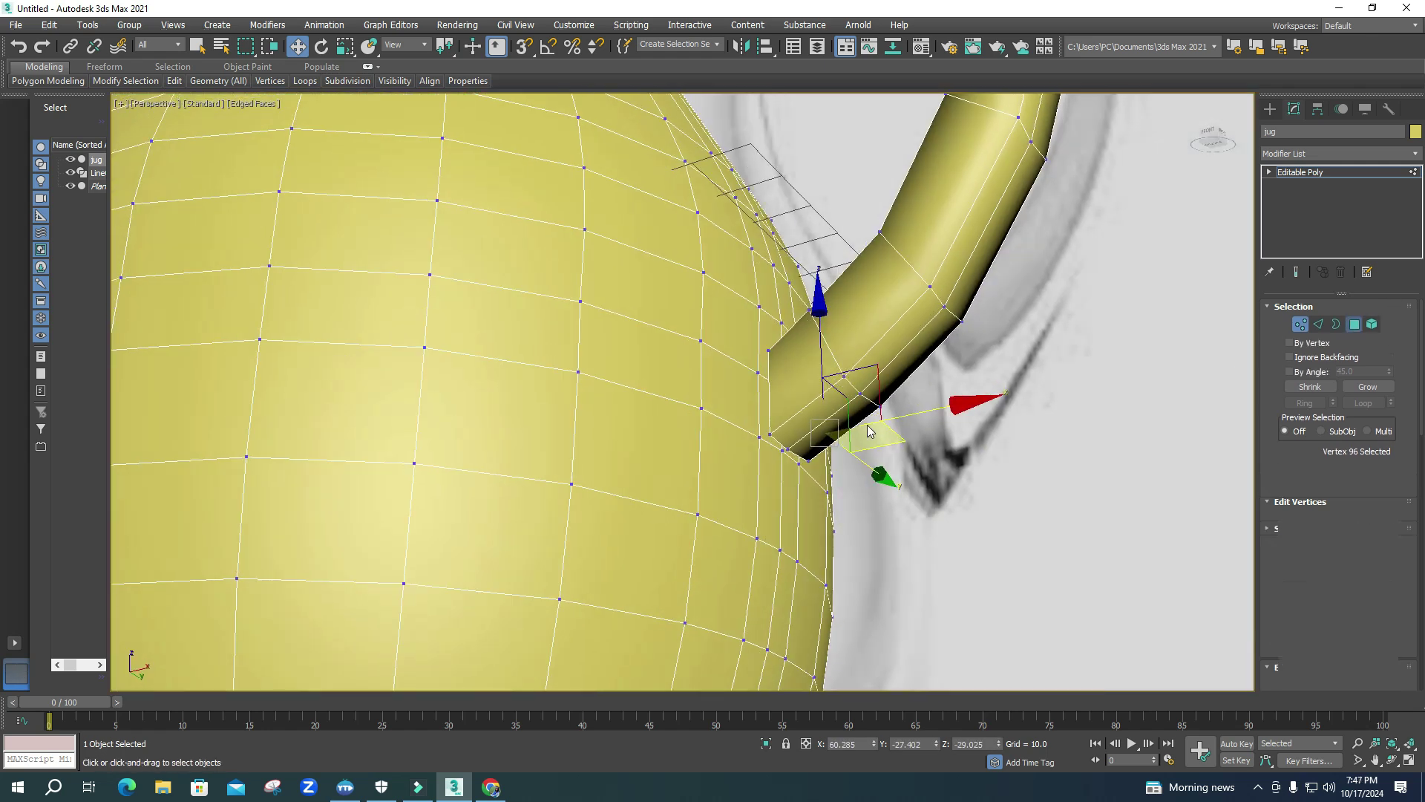
pyautogui.click(776, 435)
pyautogui.scroll(-2, 787, 435)
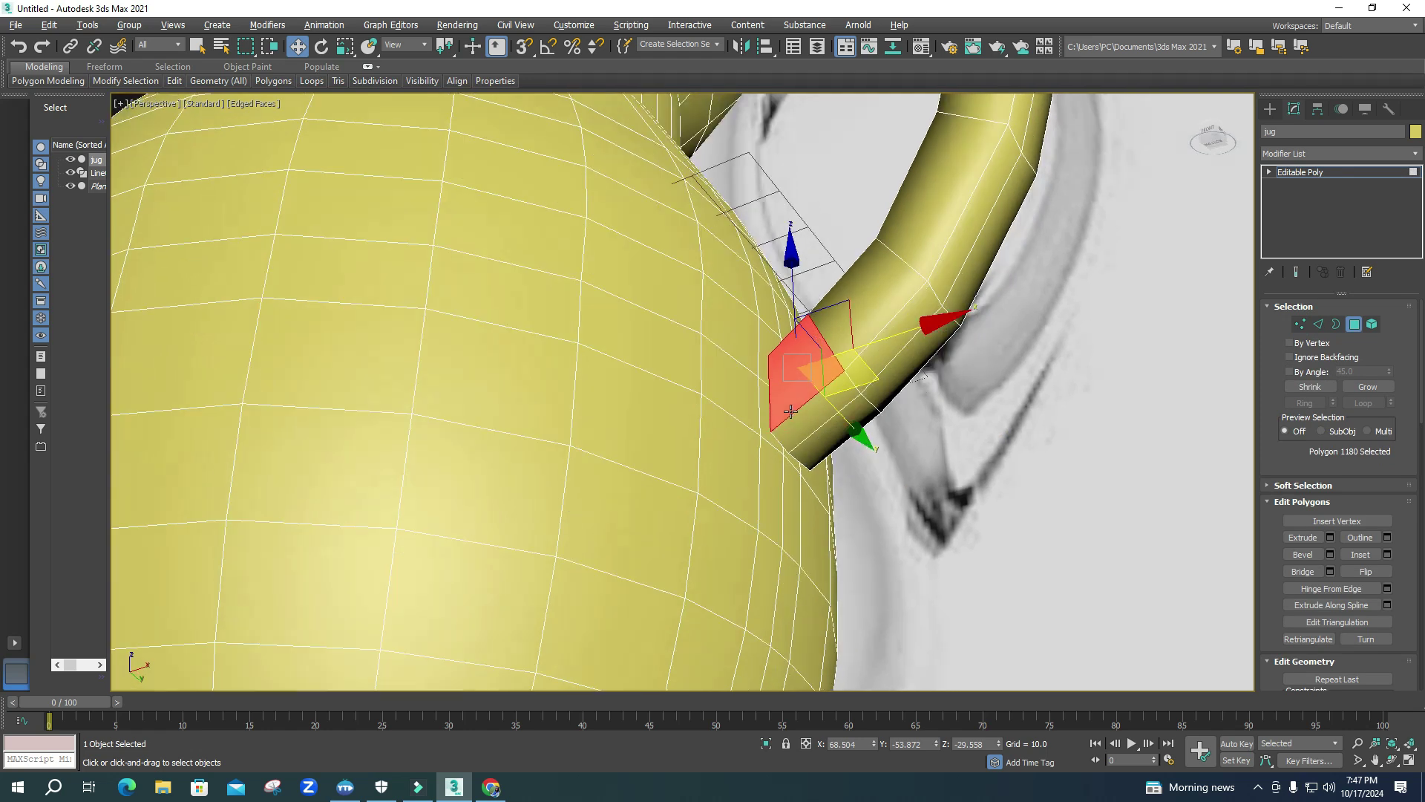
pyautogui.scroll(5, 779, 438)
pyautogui.click(801, 454)
pyautogui.keyDown('ctrl'); pyautogui.click(802, 455); pyautogui.keyUp('ctrl')
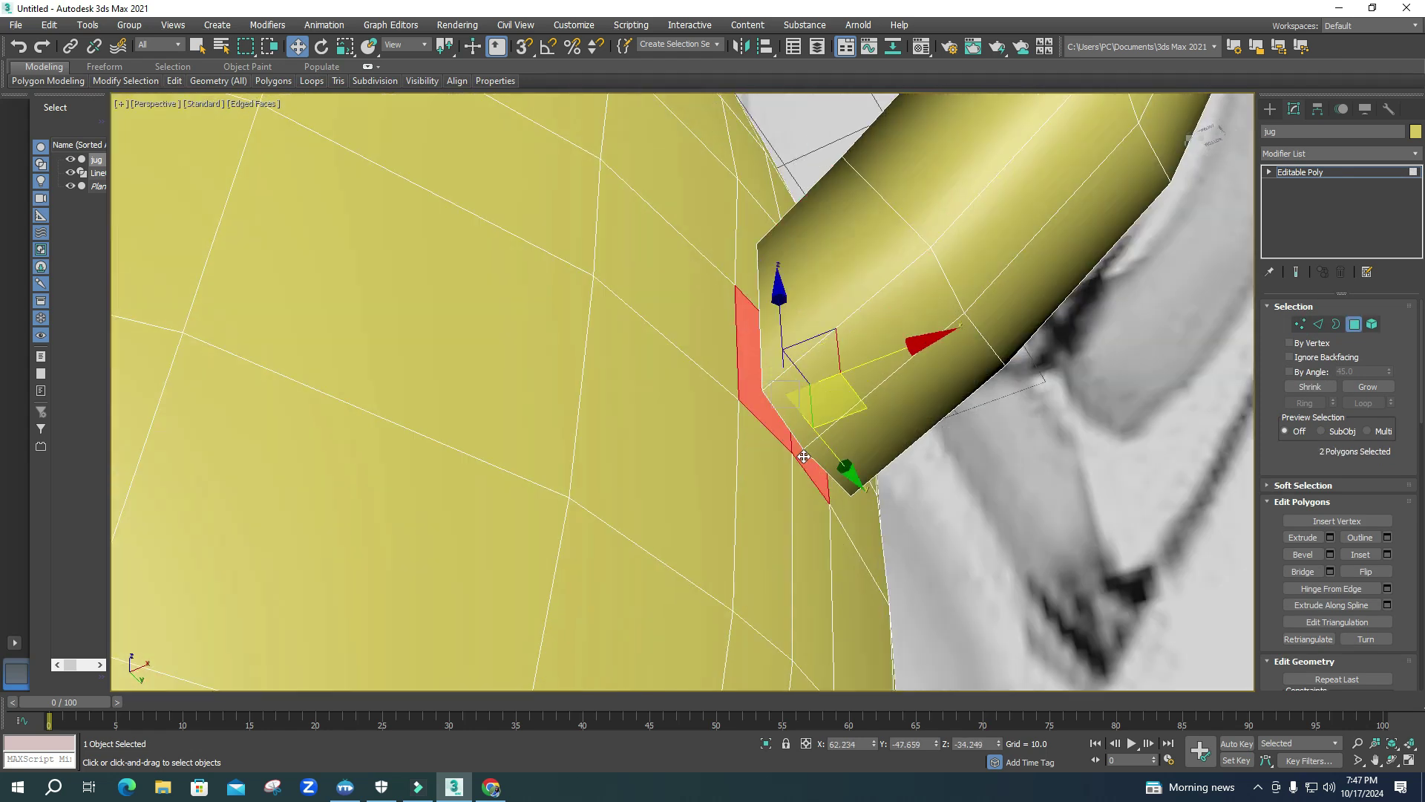
pyautogui.keyDown('alt'); pyautogui.moveTo(738, 398); pyautogui.dragTo(736, 467, button='middle'); pyautogui.keyUp('alt')
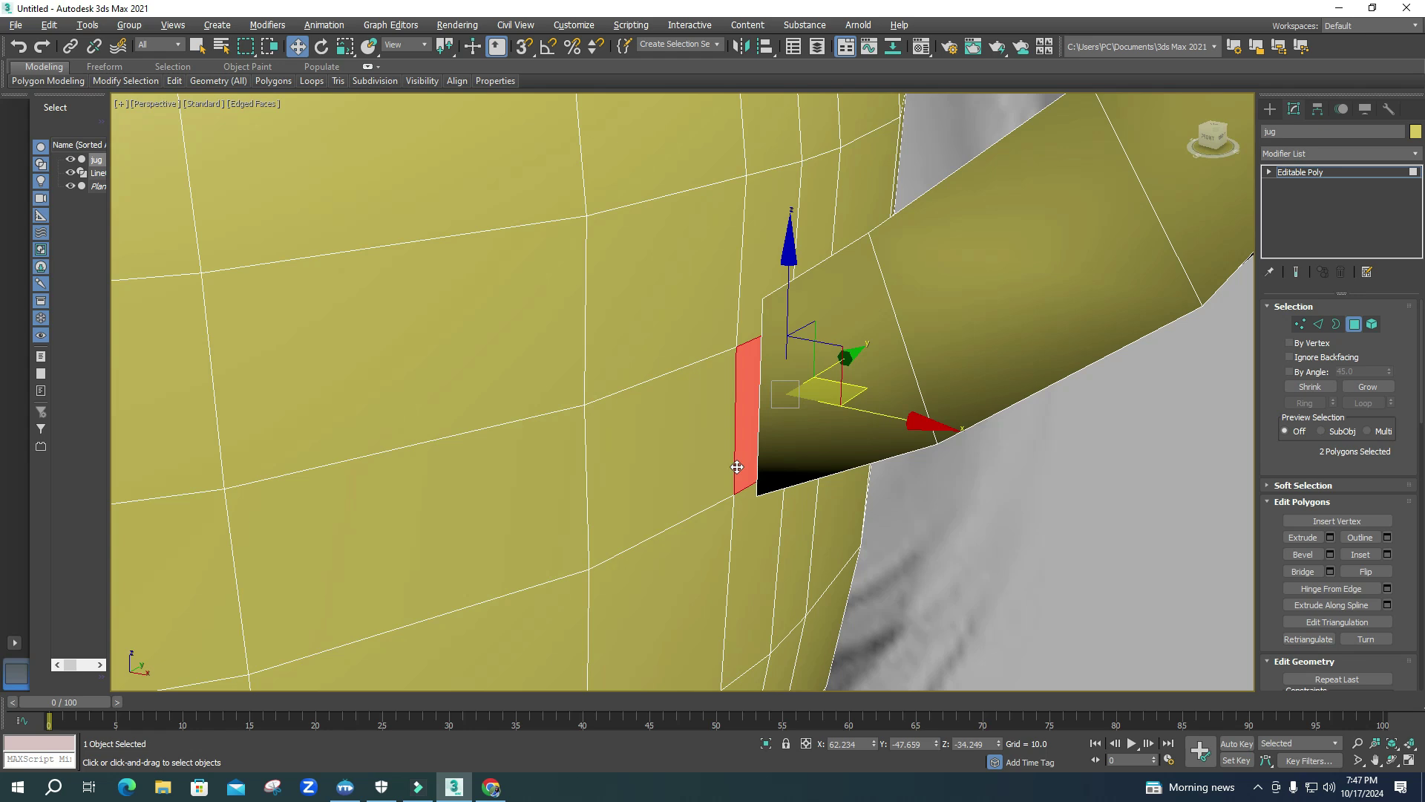
pyautogui.scroll(-4, 737, 467)
pyautogui.press('Delete')
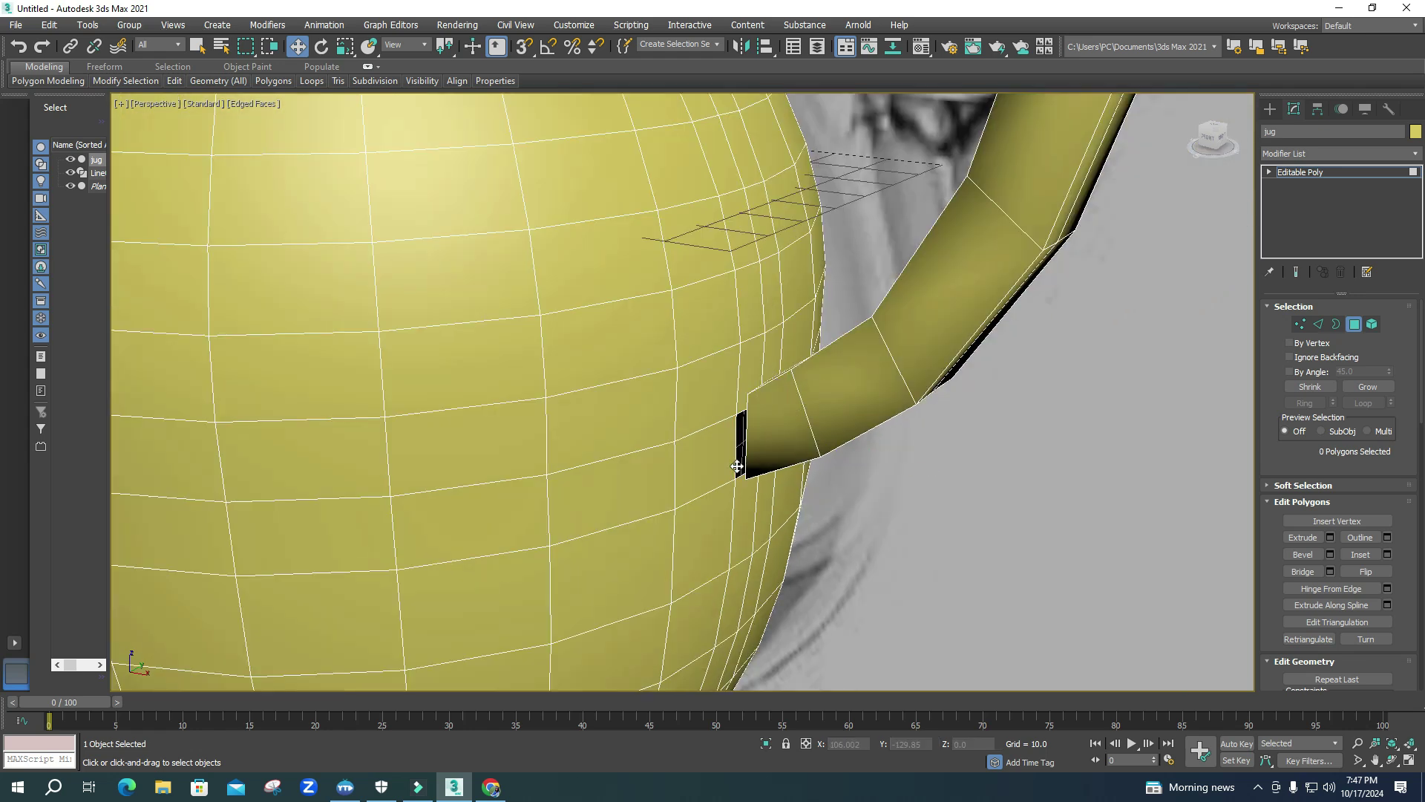
# - Target-weld the near-side corner vertices of the handle's lower opening to the matching corners of the hole in the body
pyautogui.click(1299, 324)
pyautogui.click(1366, 554)
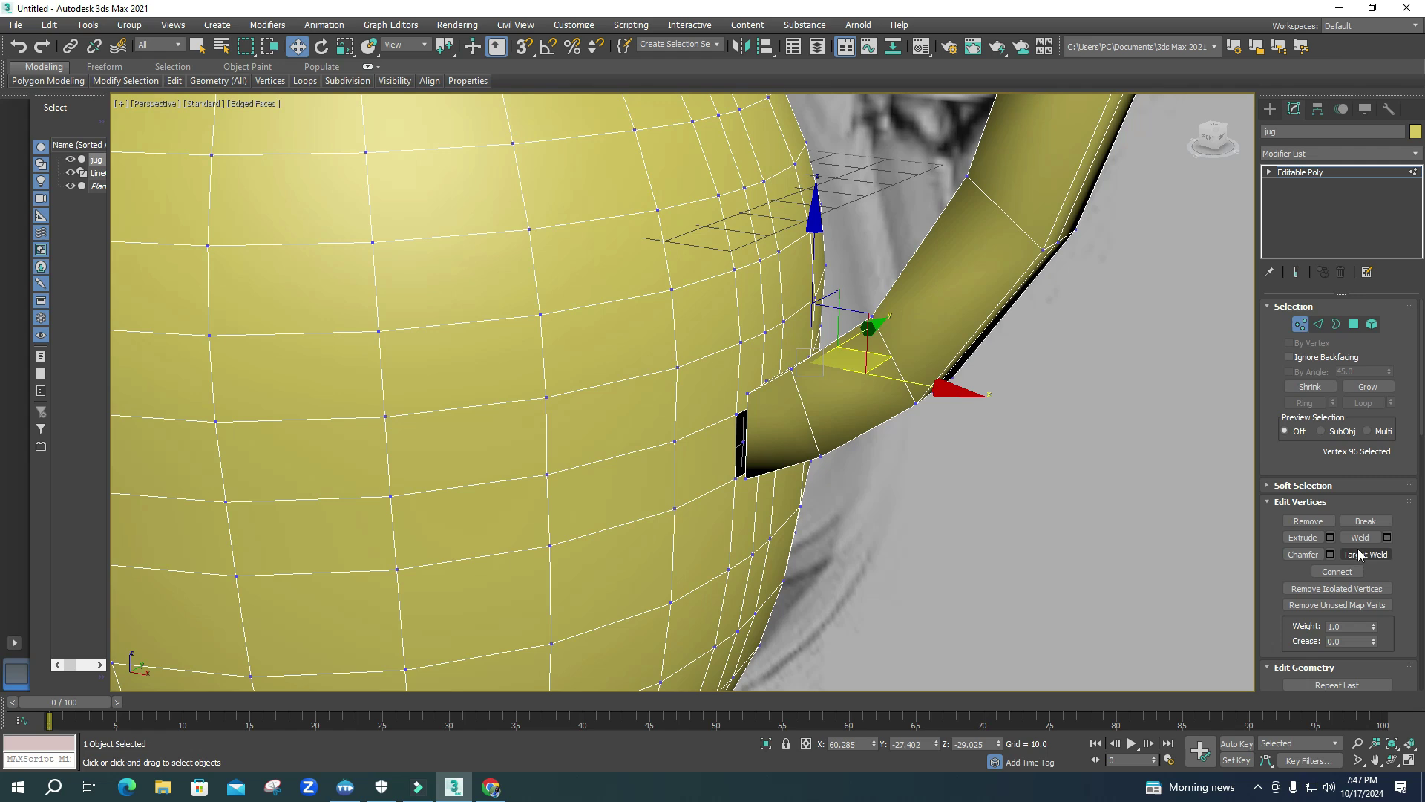
pyautogui.click(746, 395)
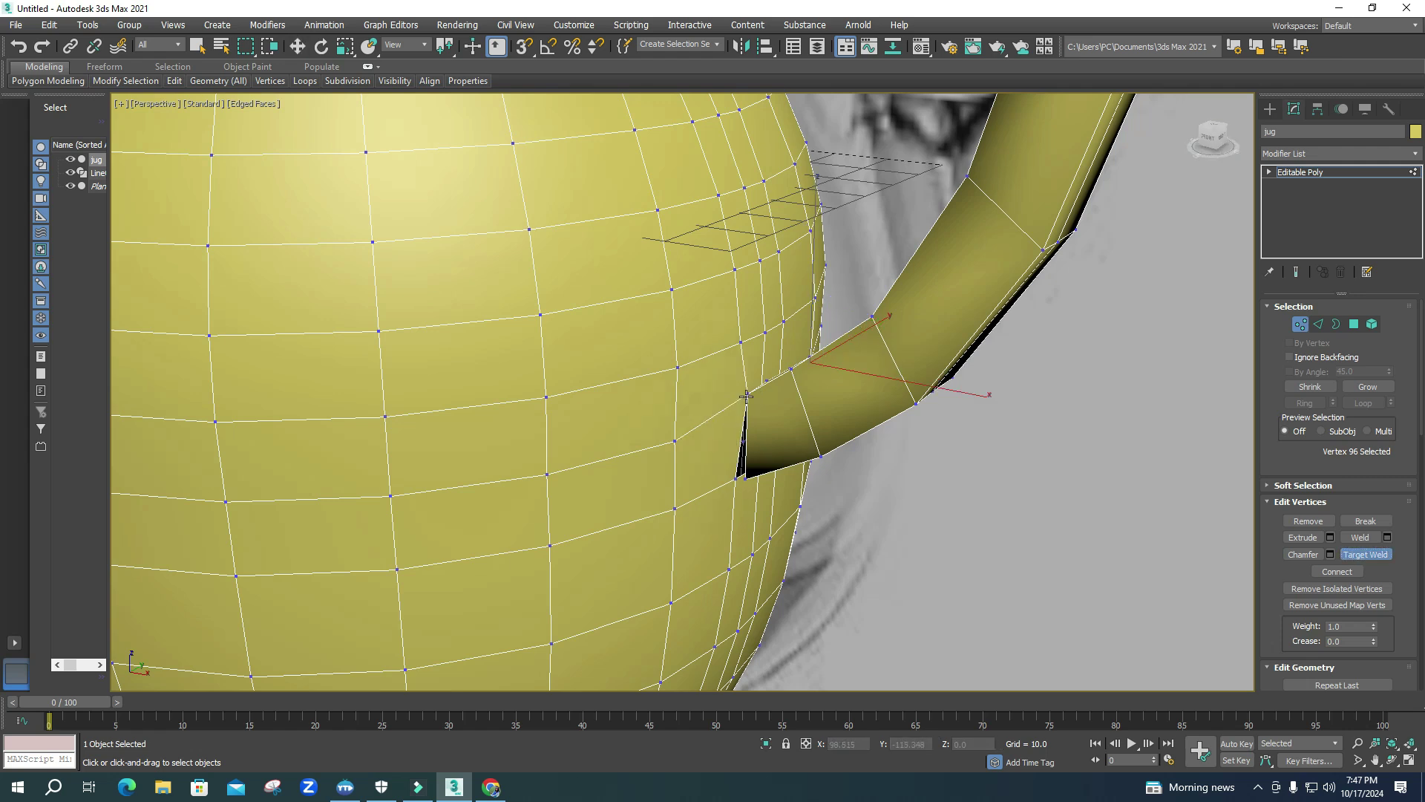
pyautogui.click(733, 480)
pyautogui.keyDown('alt'); pyautogui.moveTo(782, 490); pyautogui.dragTo(737, 461, button='middle'); pyautogui.keyUp('alt')
# - Target-weld the remaining vertices of the handle's lower opening to the hole's border and finish vertex editing
pyautogui.scroll(2, 729, 359)
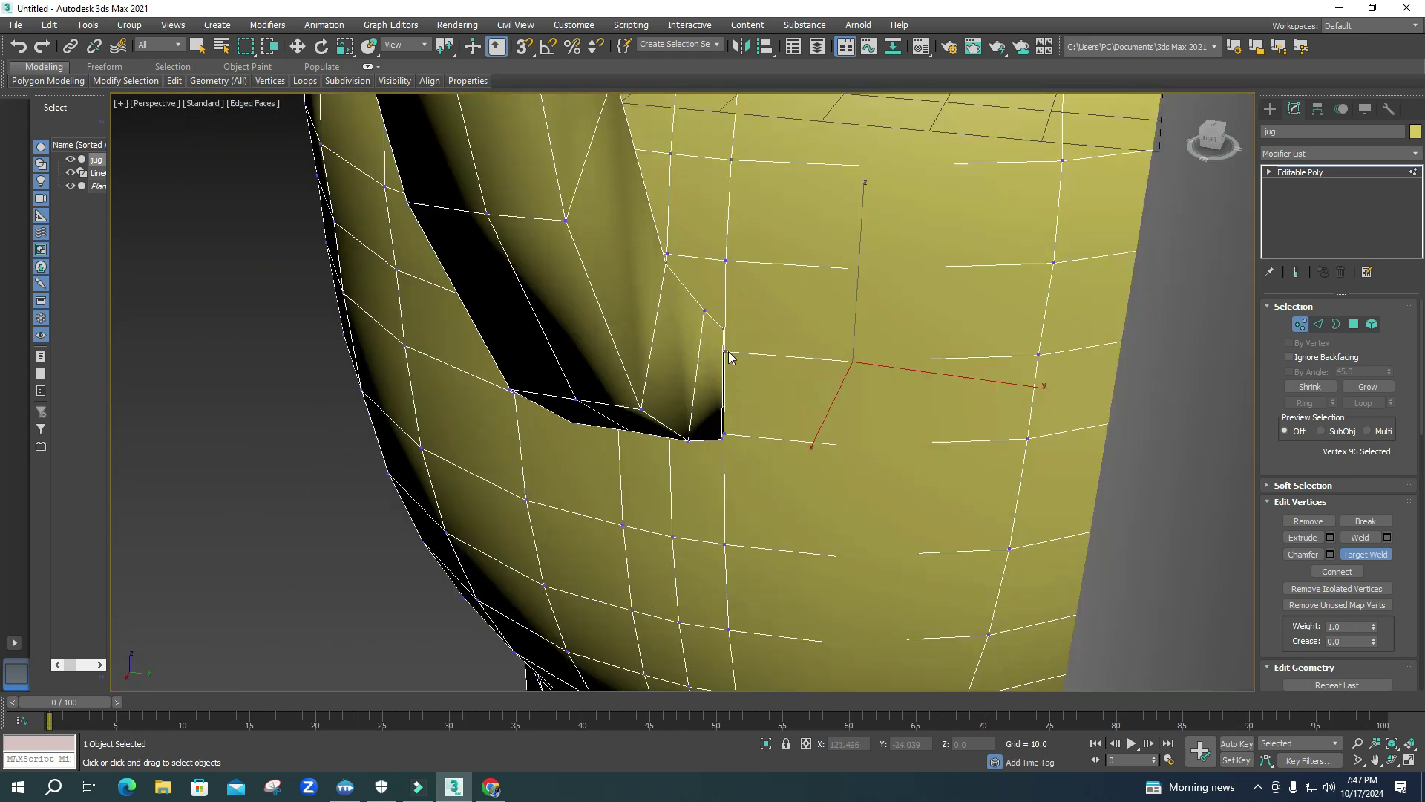
pyautogui.click(721, 328)
pyautogui.keyDown('alt'); pyautogui.moveTo(696, 468); pyautogui.dragTo(708, 515, button='middle'); pyautogui.keyUp('alt')
pyautogui.click(677, 403)
pyautogui.scroll(-3, 675, 418)
pyautogui.scroll(5, 685, 469)
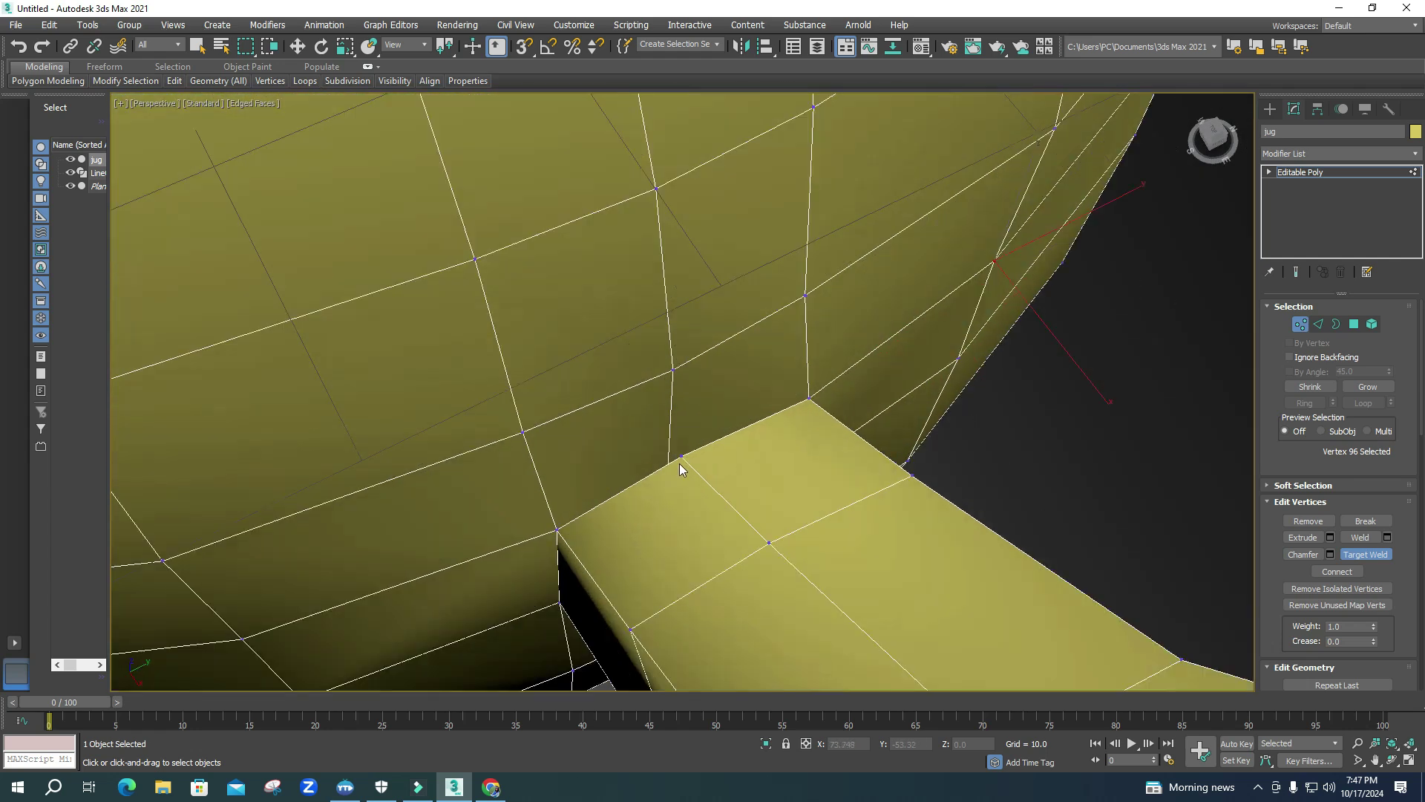
pyautogui.press('F3')
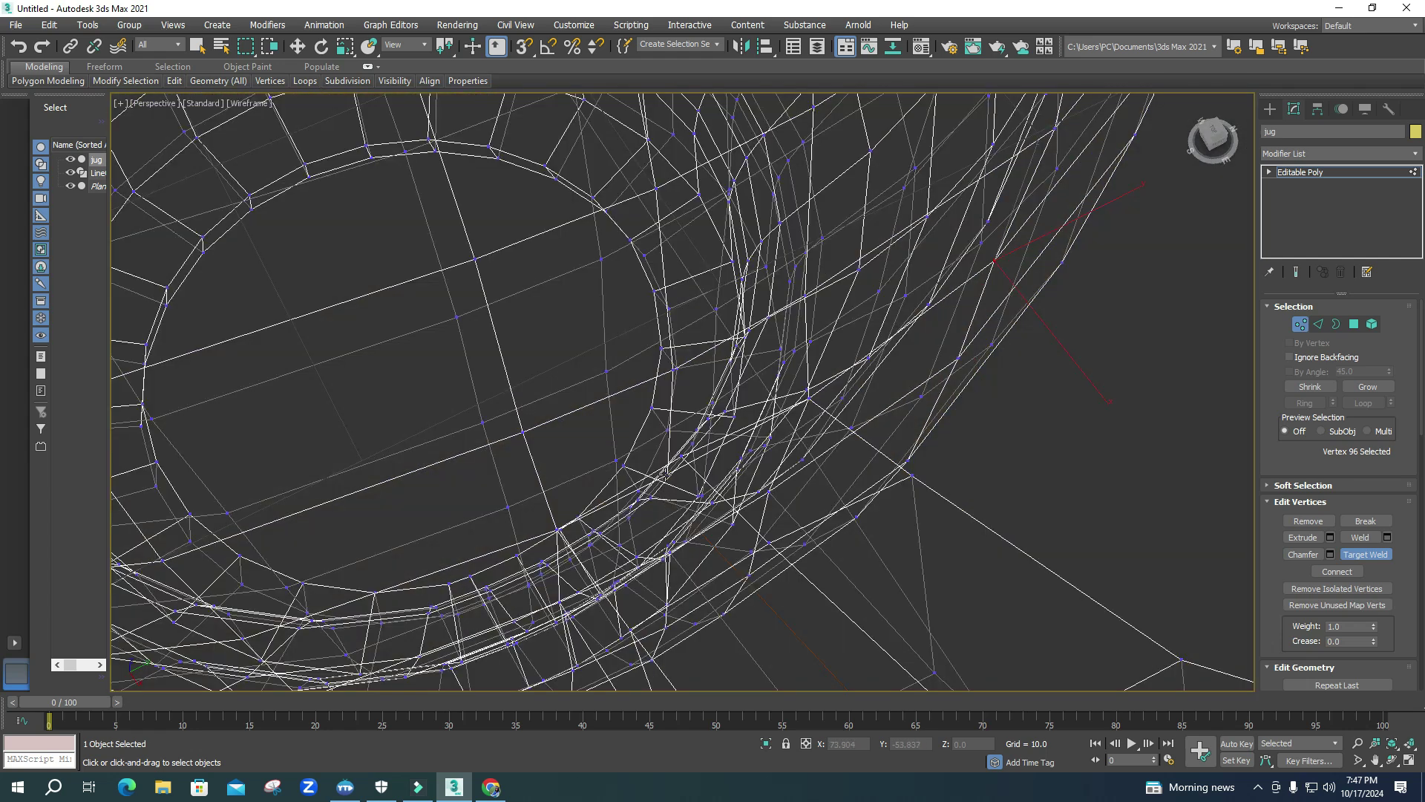
pyautogui.press('F3')
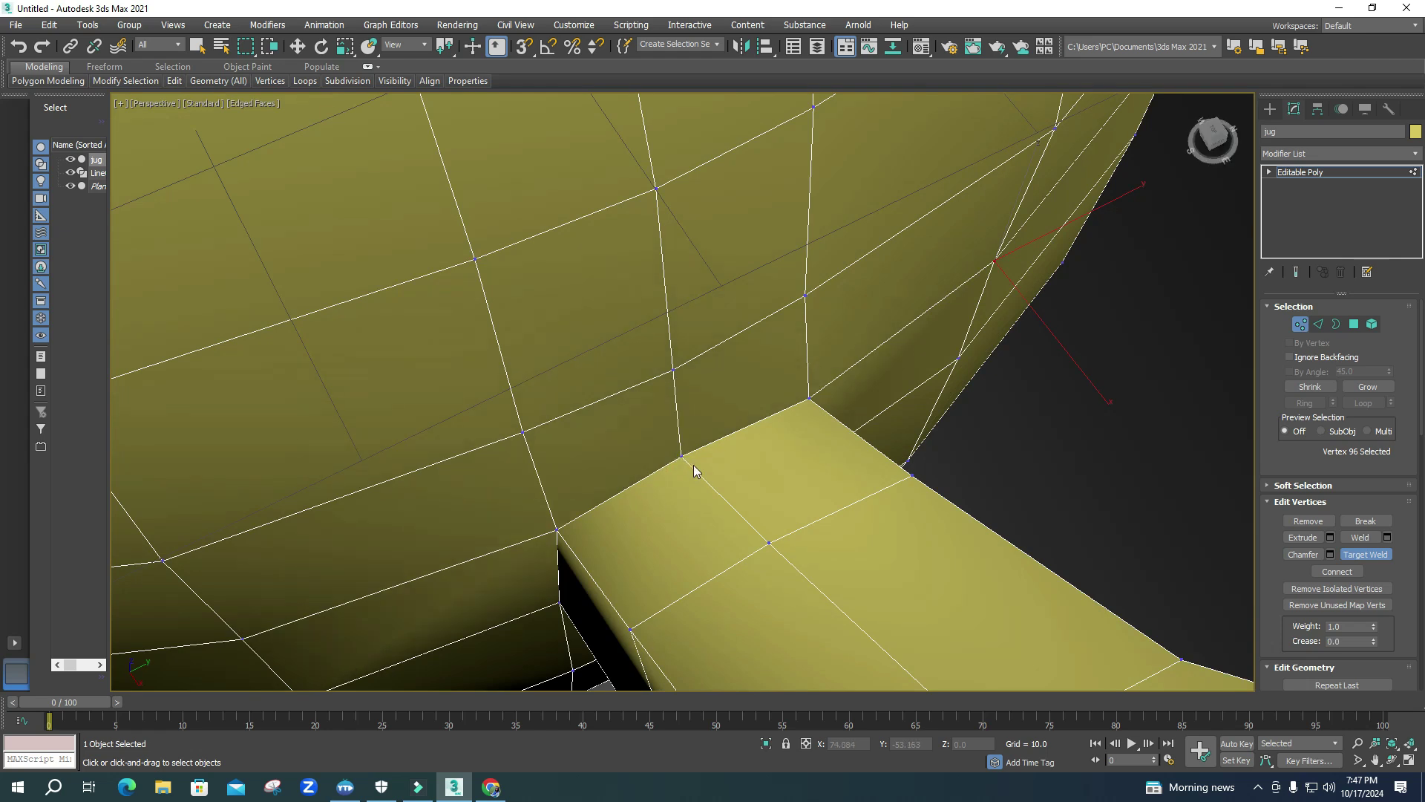
pyautogui.scroll(-8, 693, 465)
pyautogui.keyDown('alt'); pyautogui.moveTo(648, 439); pyautogui.dragTo(735, 402, button='middle'); pyautogui.keyUp('alt')
pyautogui.click(1380, 558)
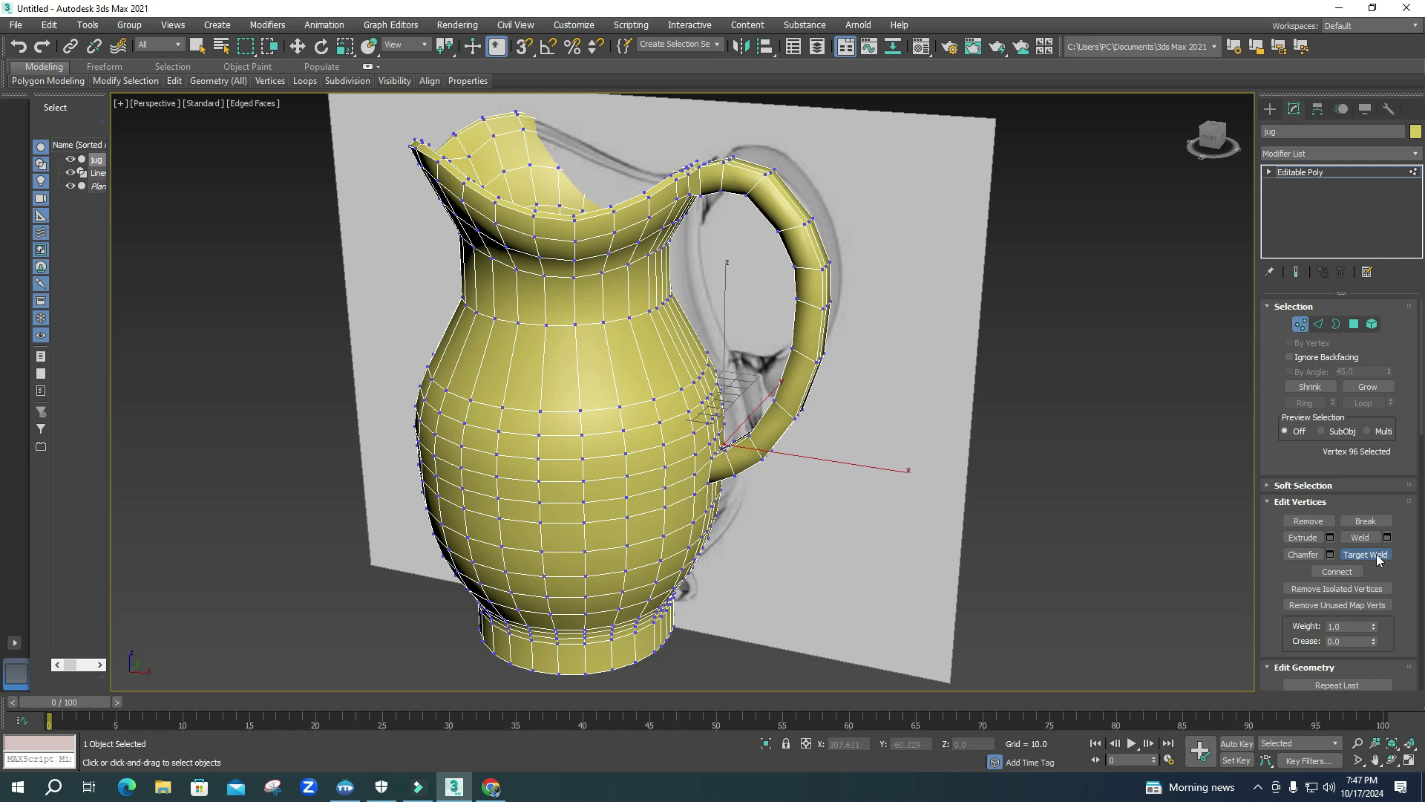
pyautogui.click(1299, 325)
pyautogui.click(1050, 427)
# - Select the jug and convert it to Editable Poly again
pyautogui.scroll(-5, 670, 459)
pyautogui.keyDown('alt'); pyautogui.moveTo(636, 413); pyautogui.dragTo(662, 369, button='middle'); pyautogui.keyUp('alt')
pyautogui.scroll(8, 709, 444)
pyautogui.click(709, 444)
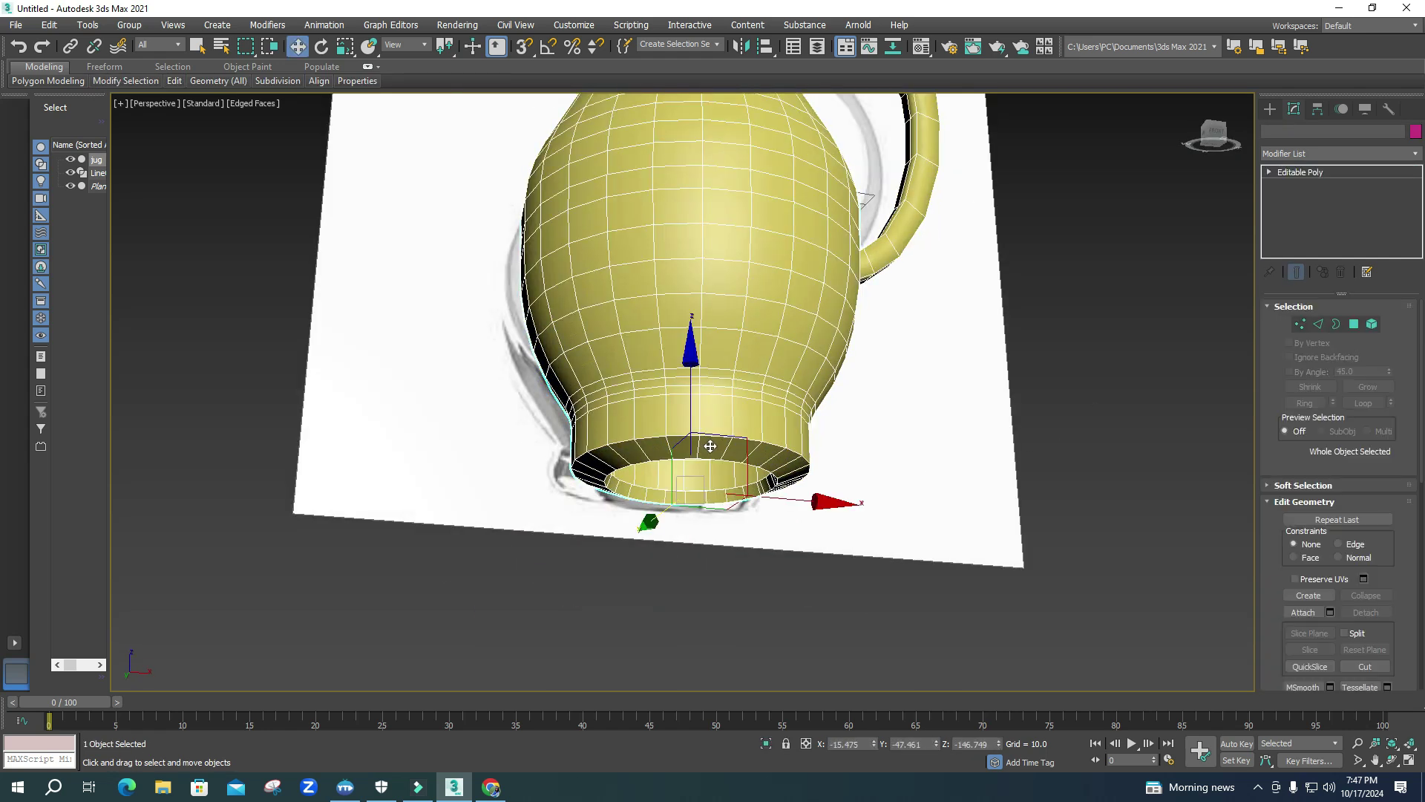
pyautogui.rightClick(741, 377)
pyautogui.moveTo(772, 528)
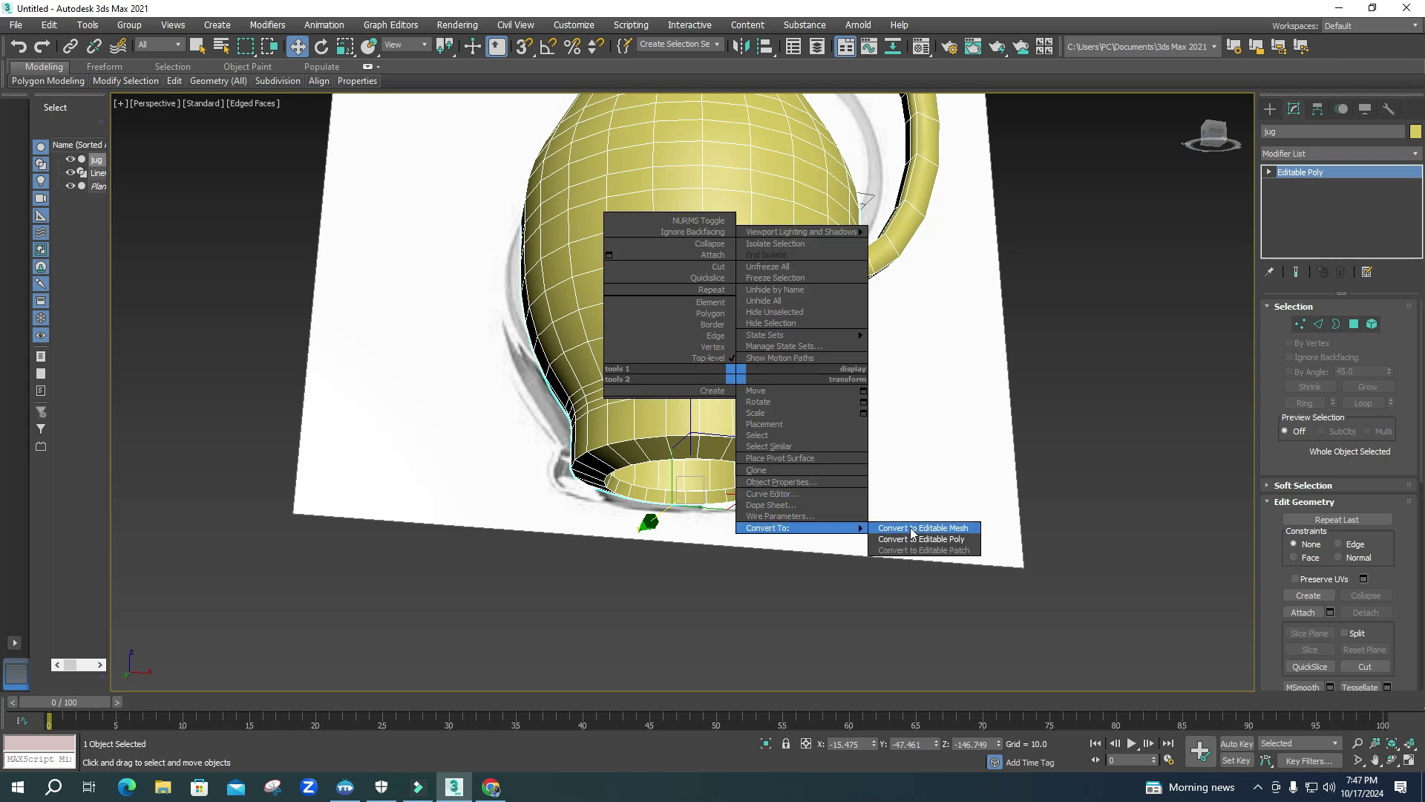
pyautogui.click(943, 538)
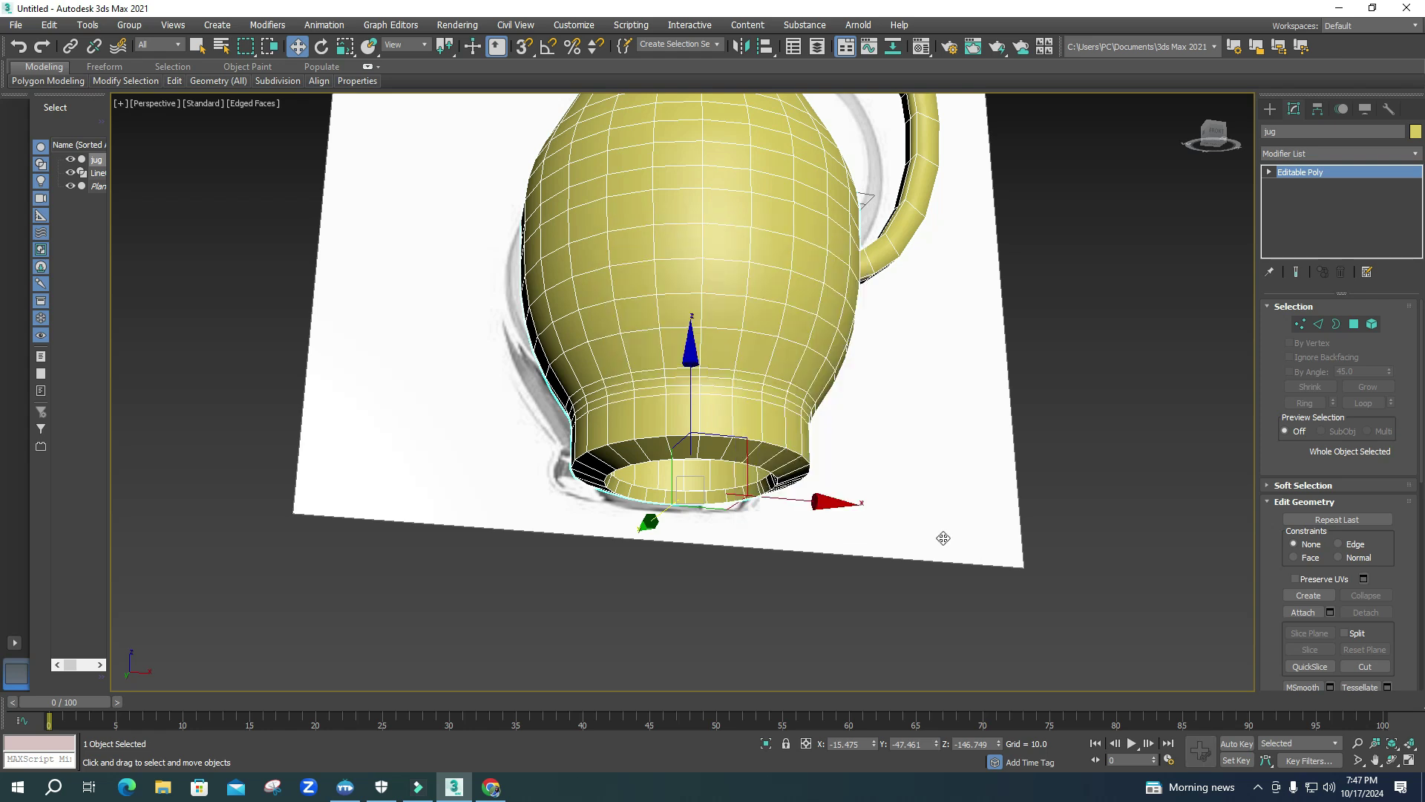
# - Delete the full ring of polygons on the underside of the jug's base
pyautogui.click(1353, 323)
pyautogui.keyDown('alt'); pyautogui.moveTo(742, 319); pyautogui.dragTo(693, 293, button='middle'); pyautogui.keyUp('alt')
pyautogui.click(705, 282)
pyautogui.scroll(3, 706, 282)
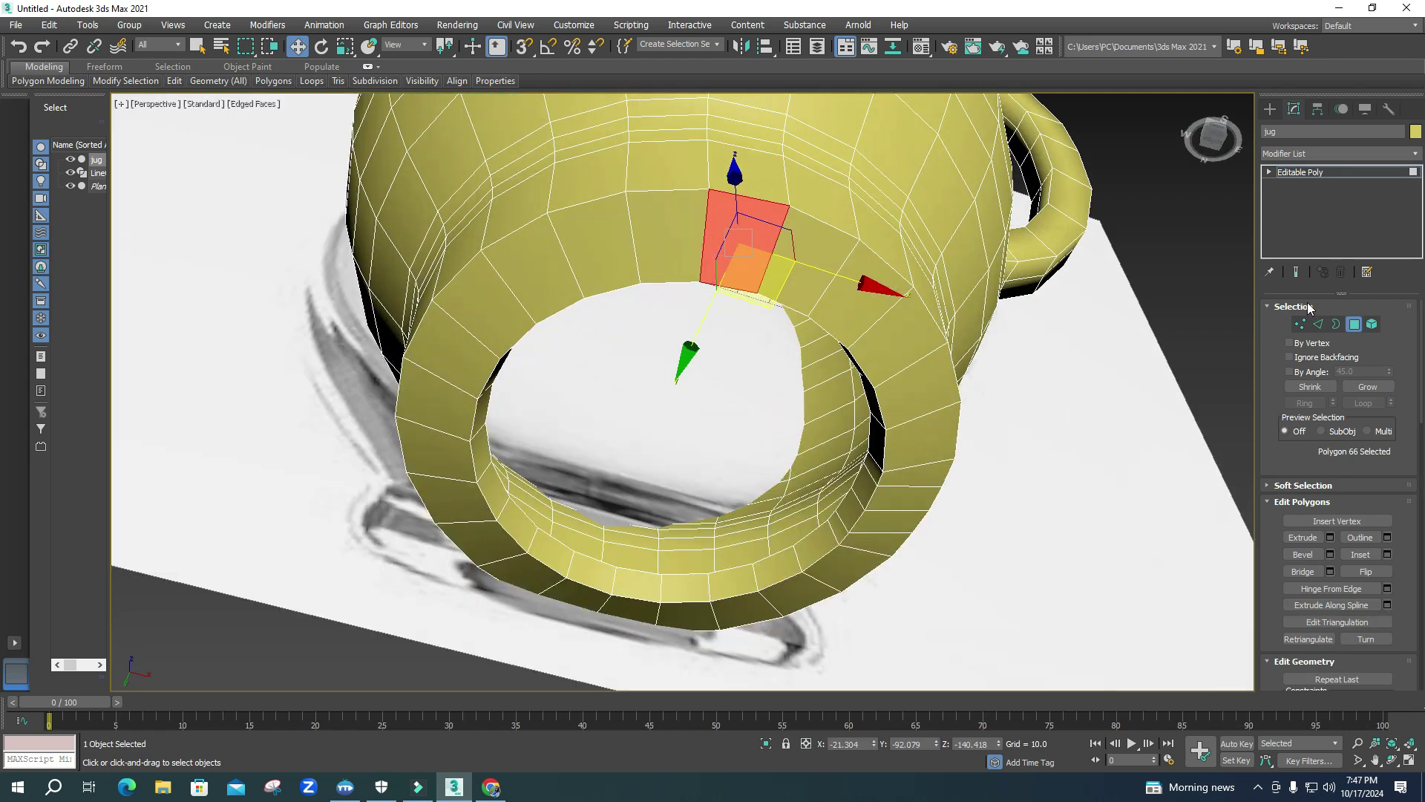
pyautogui.click(885, 346)
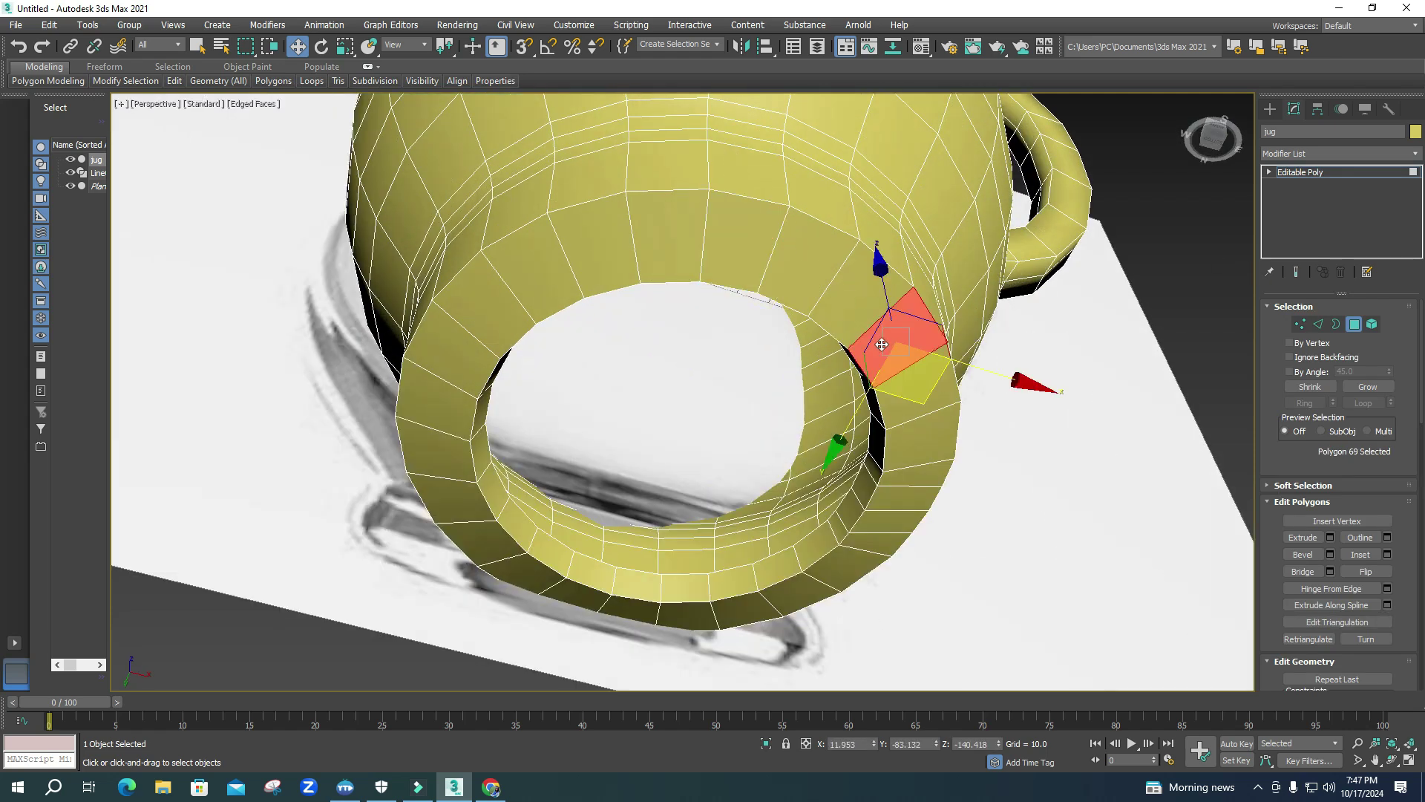
pyautogui.keyDown('shift'); pyautogui.click(908, 349); pyautogui.keyUp('shift')
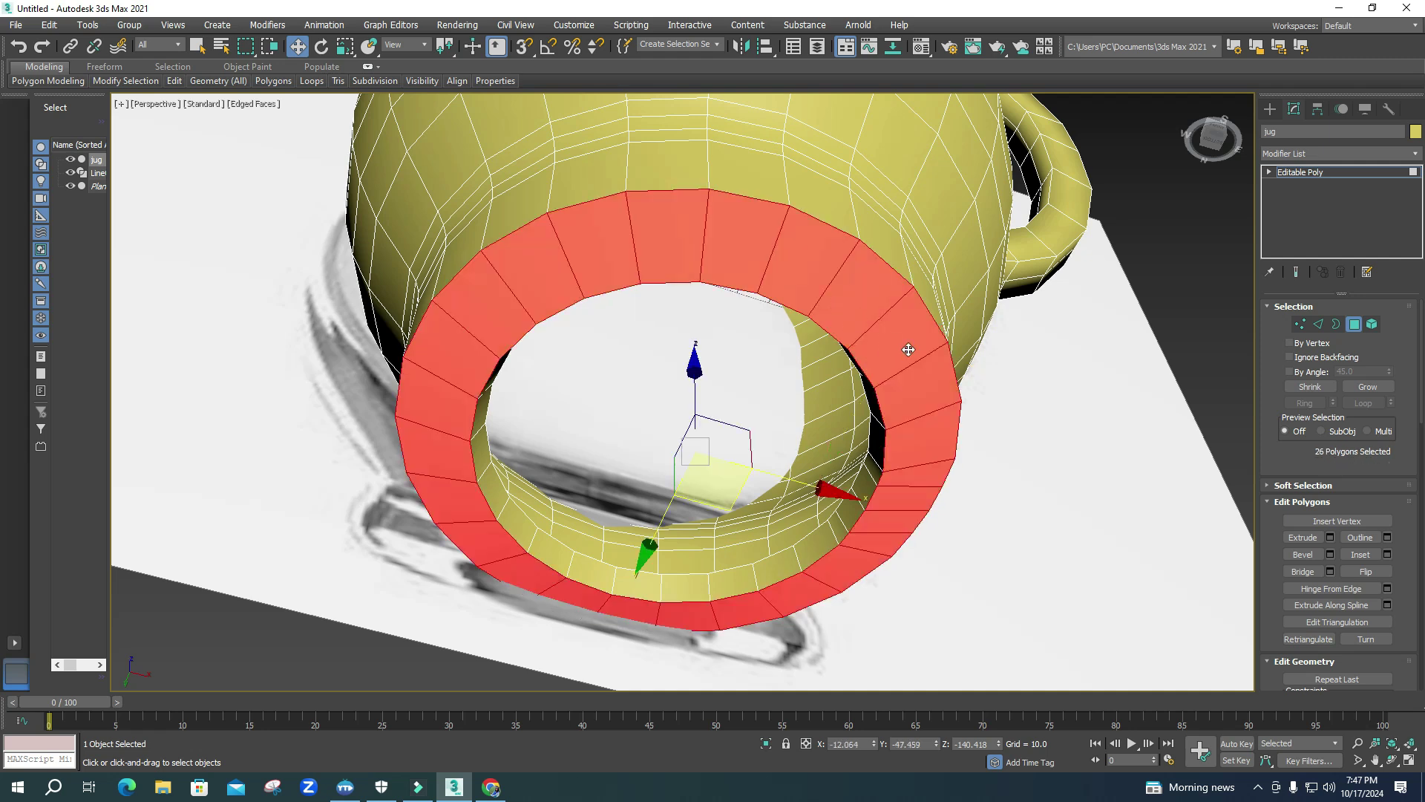
pyautogui.press('Delete')
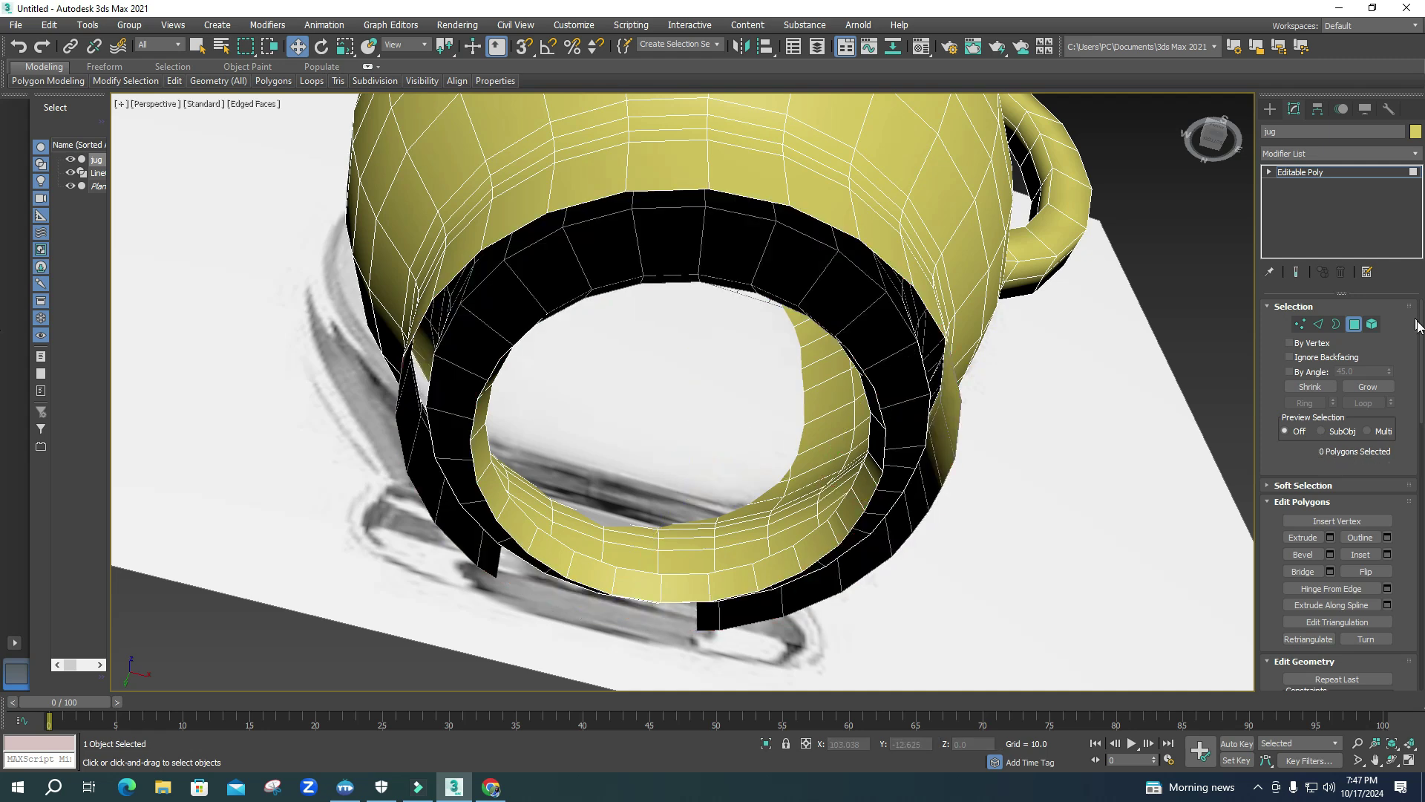
# - Cap the inner border of the opening in the jug's base
pyautogui.click(1336, 326)
pyautogui.click(888, 269)
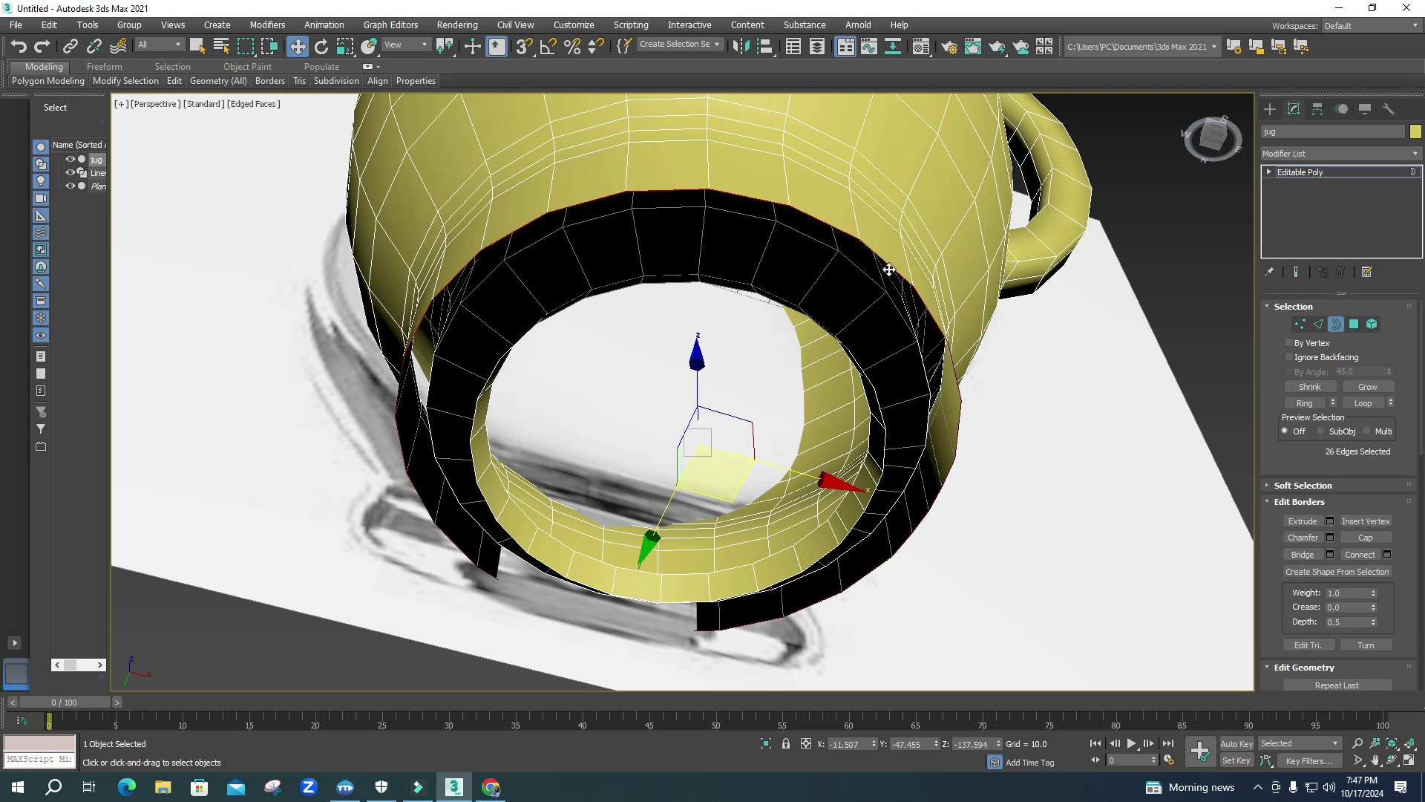
pyautogui.rightClick(876, 394)
pyautogui.click(849, 425)
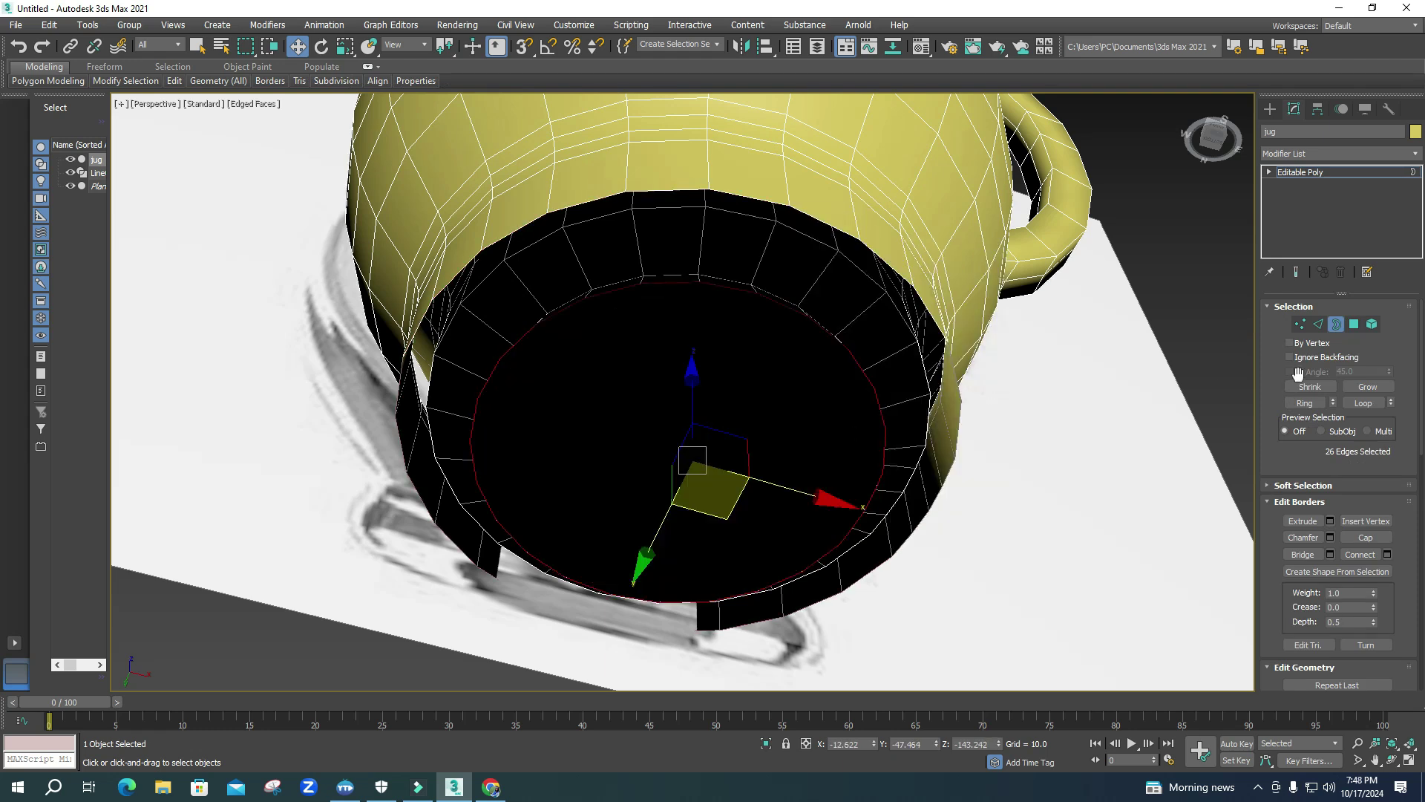
# - Inset the inner cap polygon of the base by 11.227
pyautogui.click(1354, 324)
pyautogui.click(859, 388)
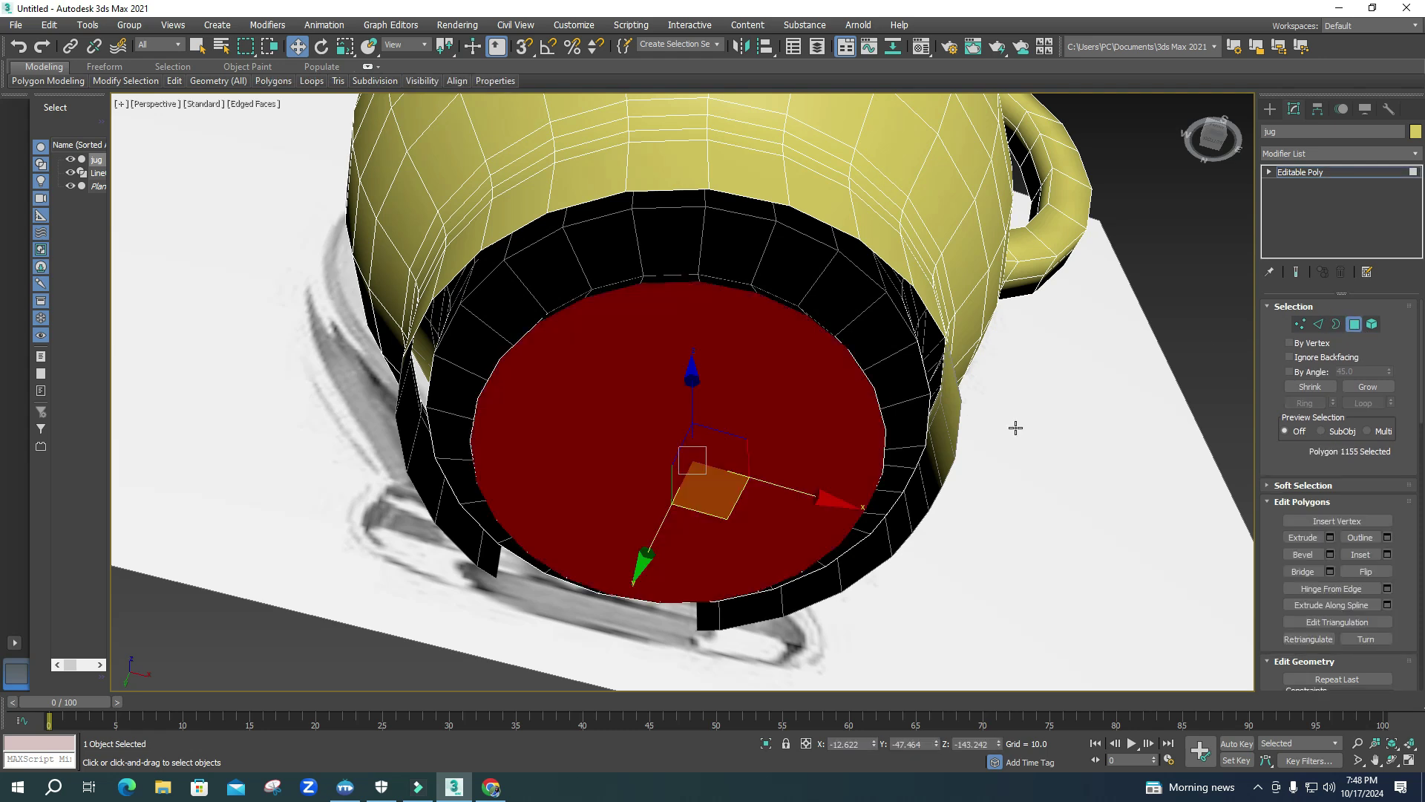
pyautogui.click(1387, 555)
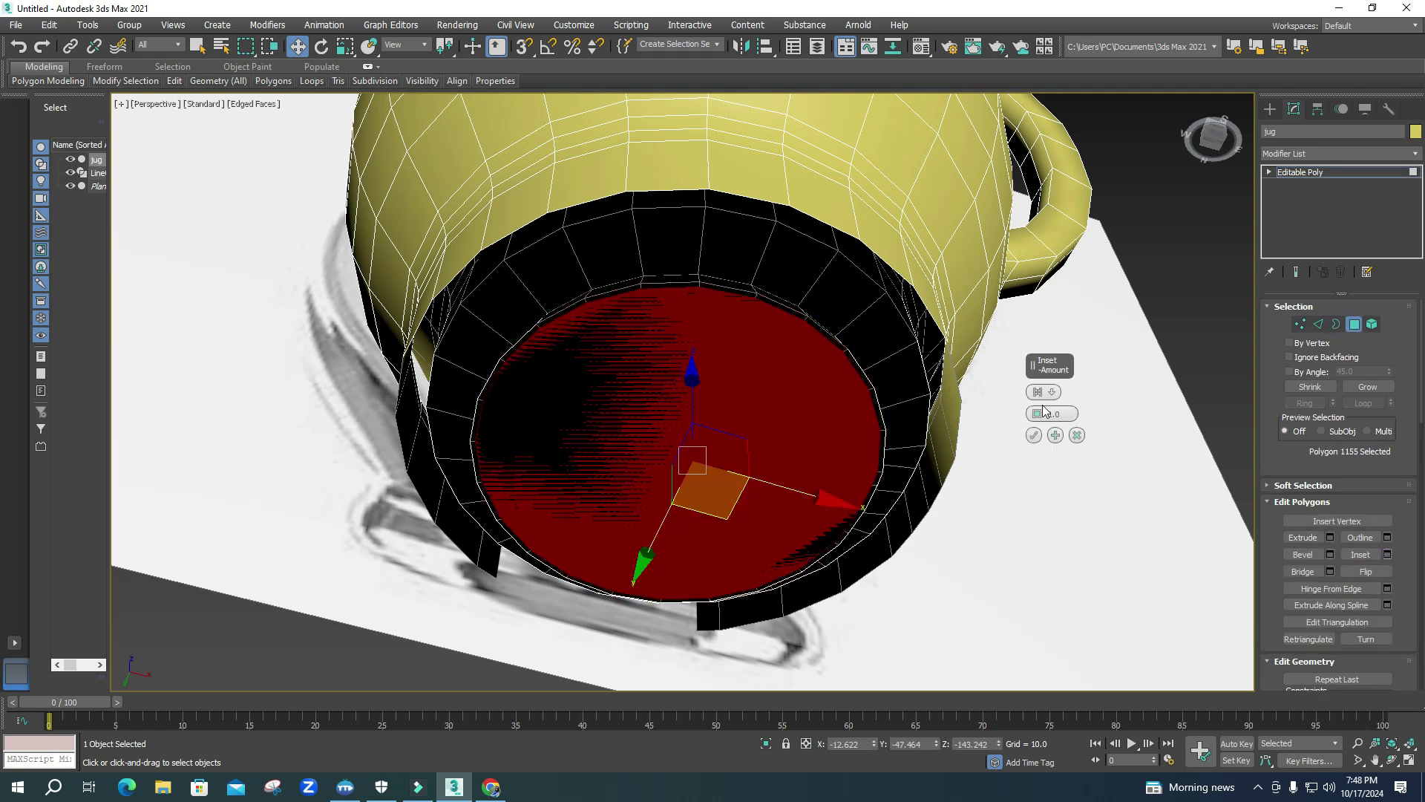
pyautogui.moveTo(1038, 414); pyautogui.dragTo(1014, 343)
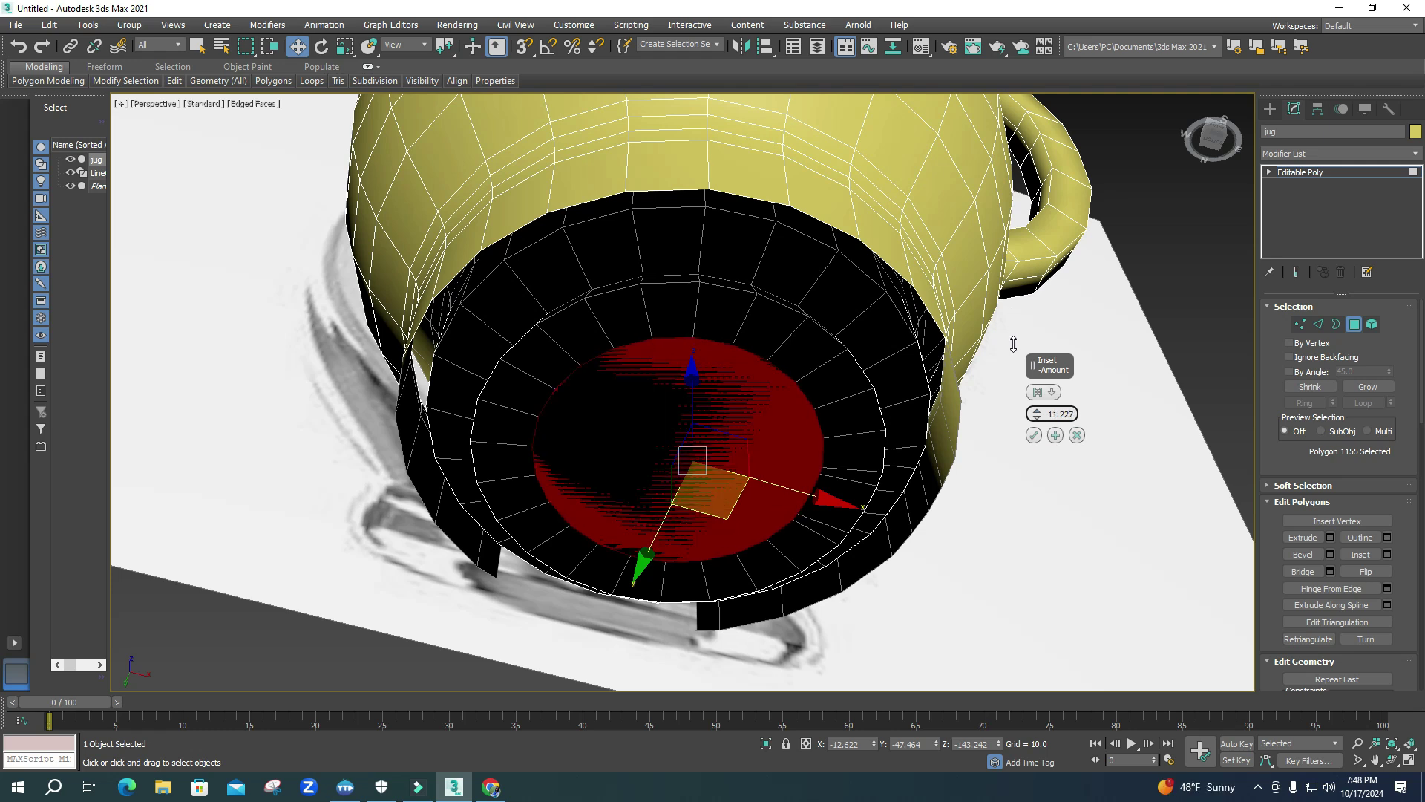
pyautogui.click(1034, 435)
# - Cap the outer border of the jug's base
pyautogui.click(910, 284)
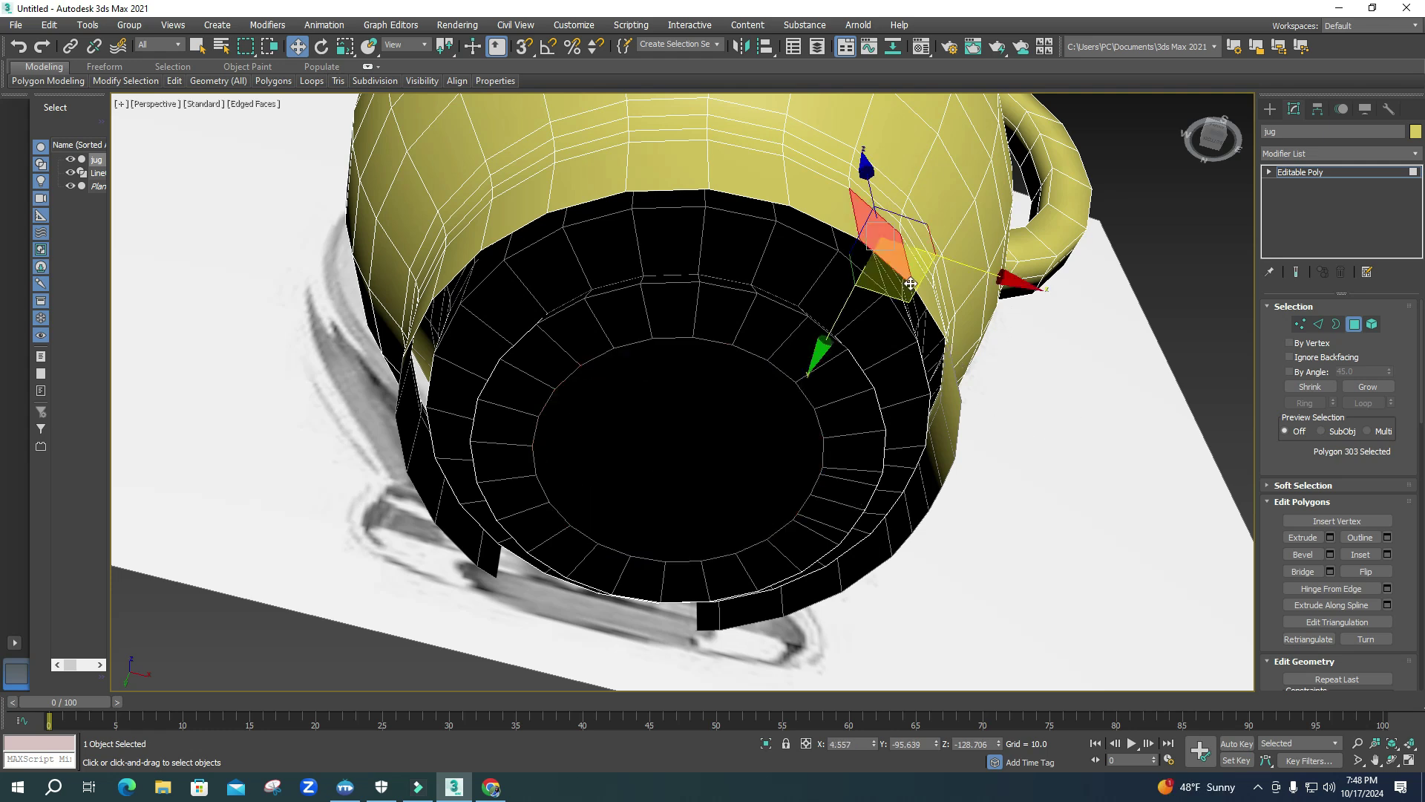
pyautogui.click(1335, 328)
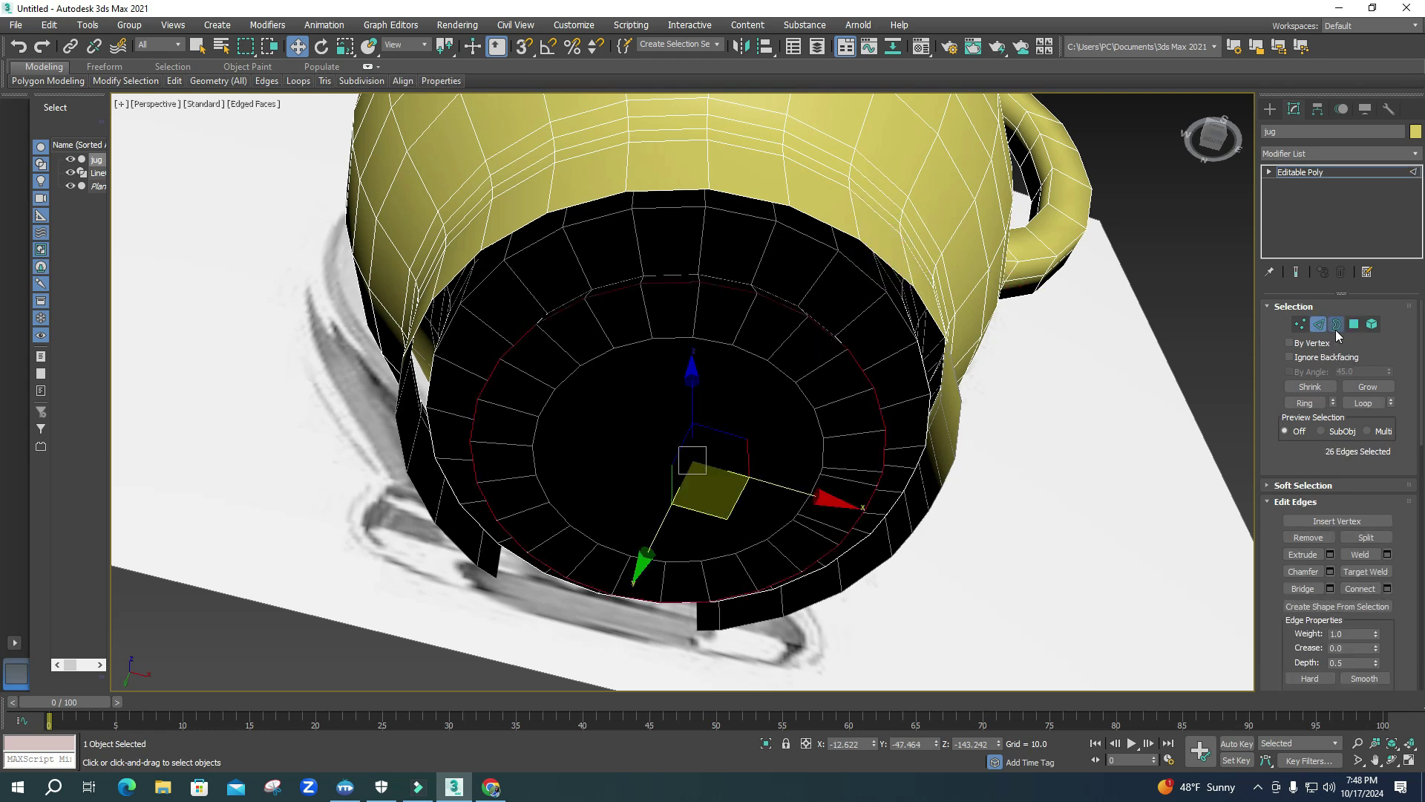
pyautogui.click(937, 321)
pyautogui.rightClick(933, 318)
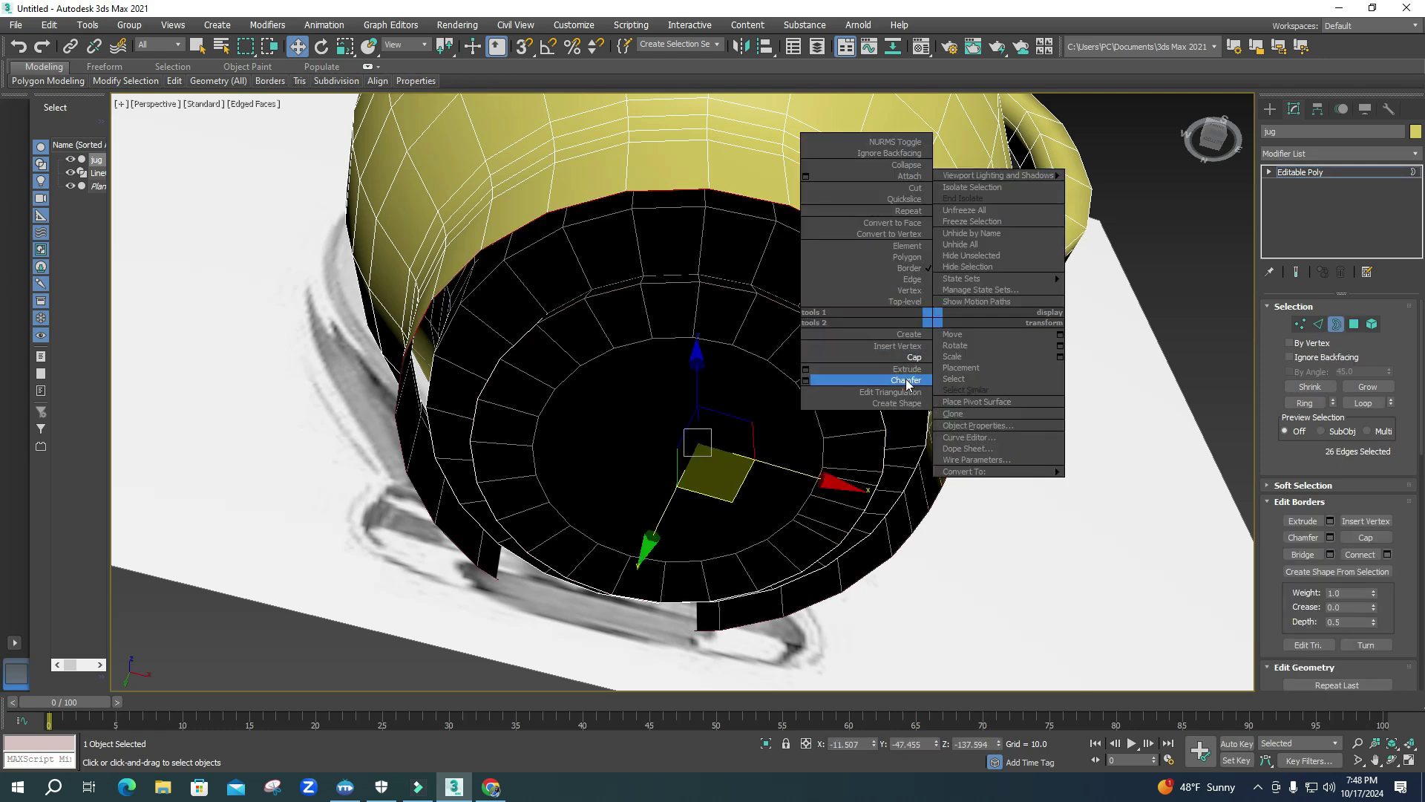
pyautogui.click(914, 357)
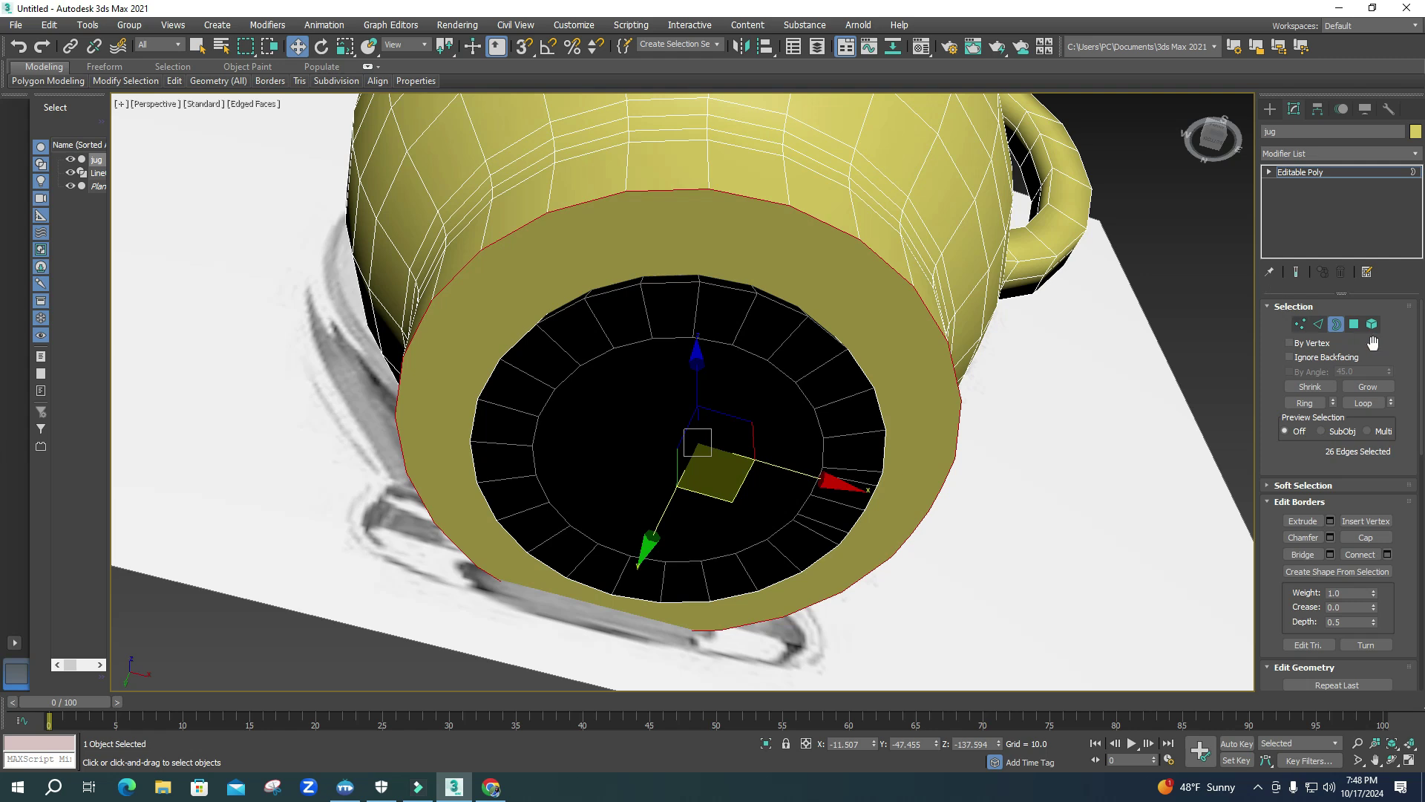
# - Raise the inner cap's outer edge loop about 14 units in the Front view and delete it together with the leftover inset face
pyautogui.click(1353, 324)
pyautogui.click(872, 245)
pyautogui.click(808, 316)
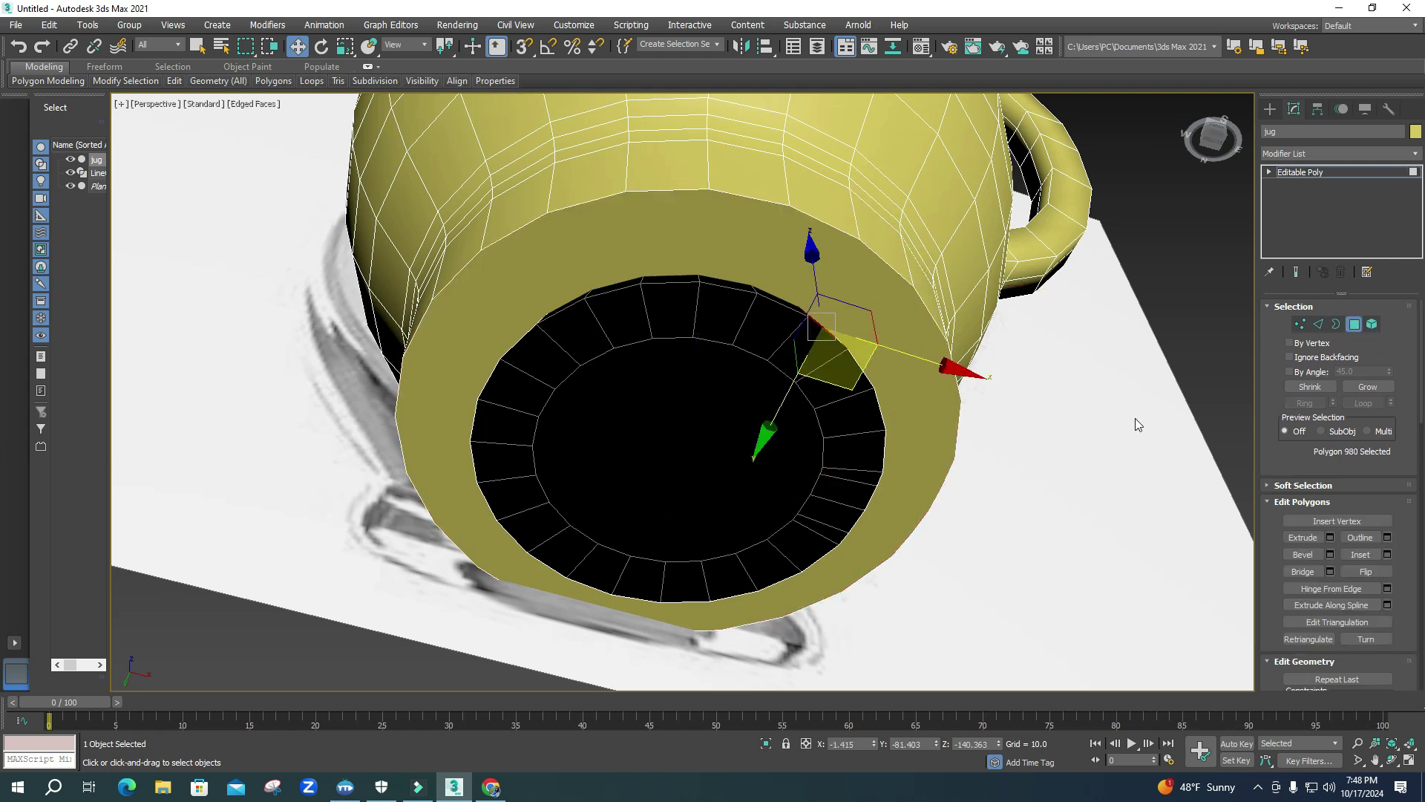
pyautogui.click(1336, 325)
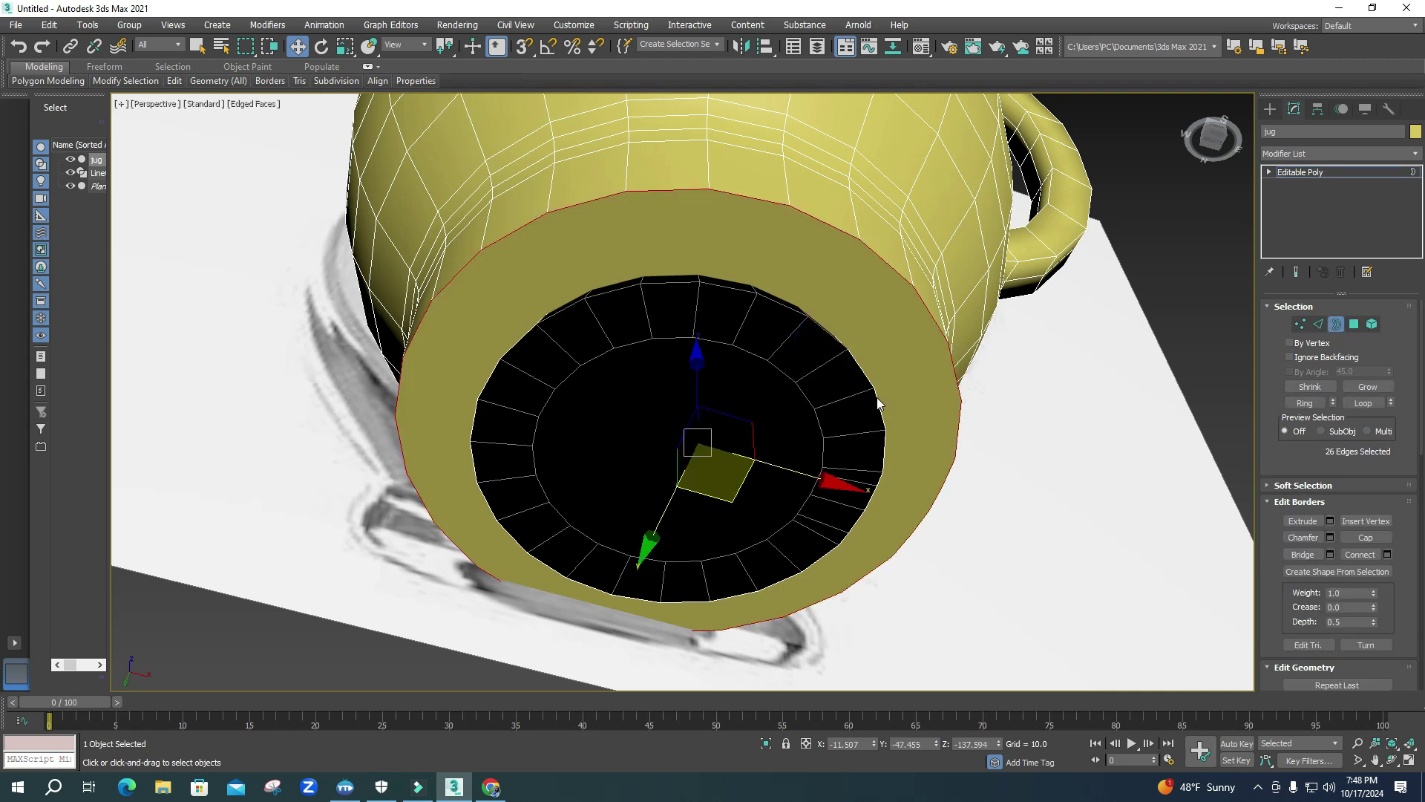
pyautogui.press('2')
pyautogui.doubleClick(851, 357)
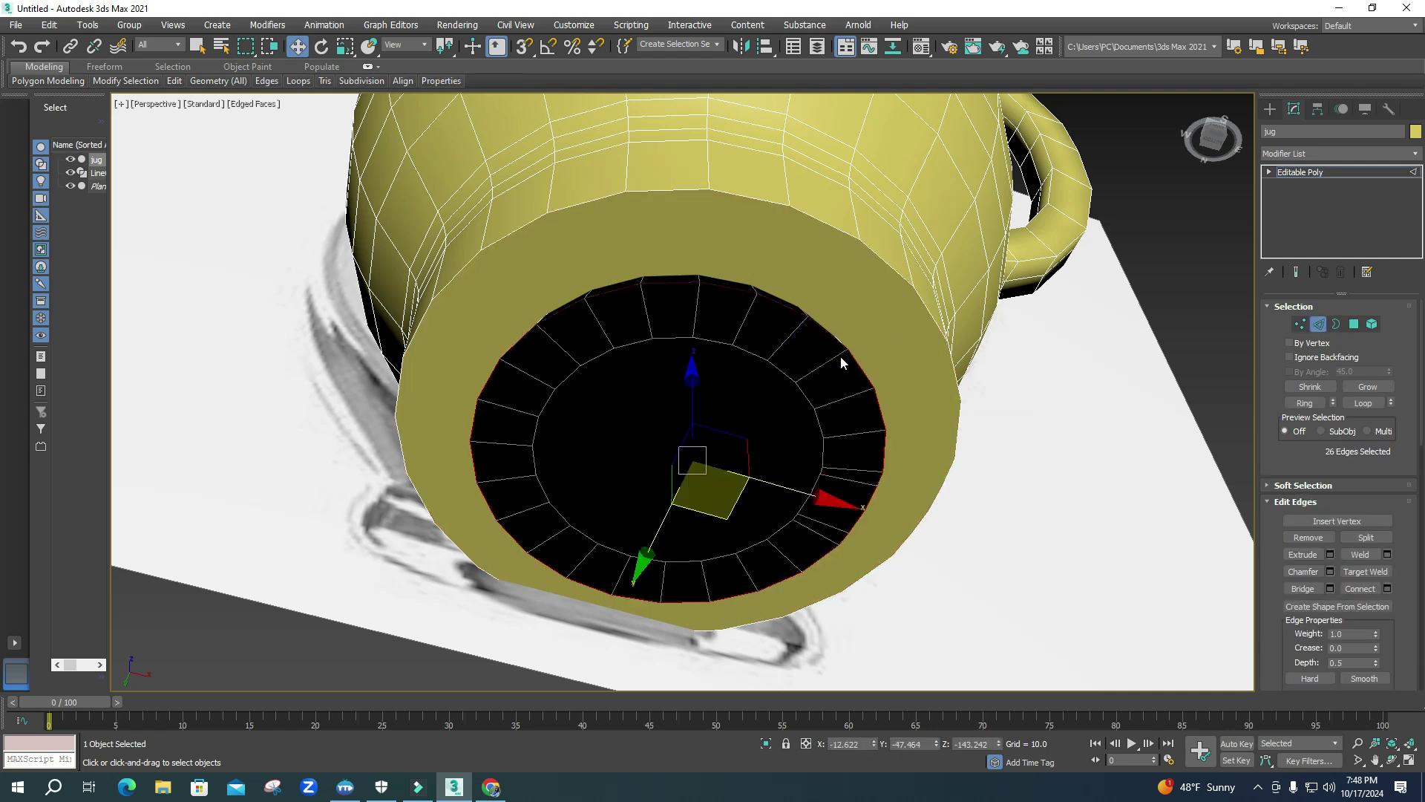
pyautogui.moveTo(688, 395); pyautogui.dragTo(700, 316)
pyautogui.hotkey('alt', 'w')
pyautogui.rightClick(903, 239)
pyautogui.hotkey('alt', 'w')
pyautogui.scroll(-5, 795, 372)
pyautogui.scroll(6, 738, 435)
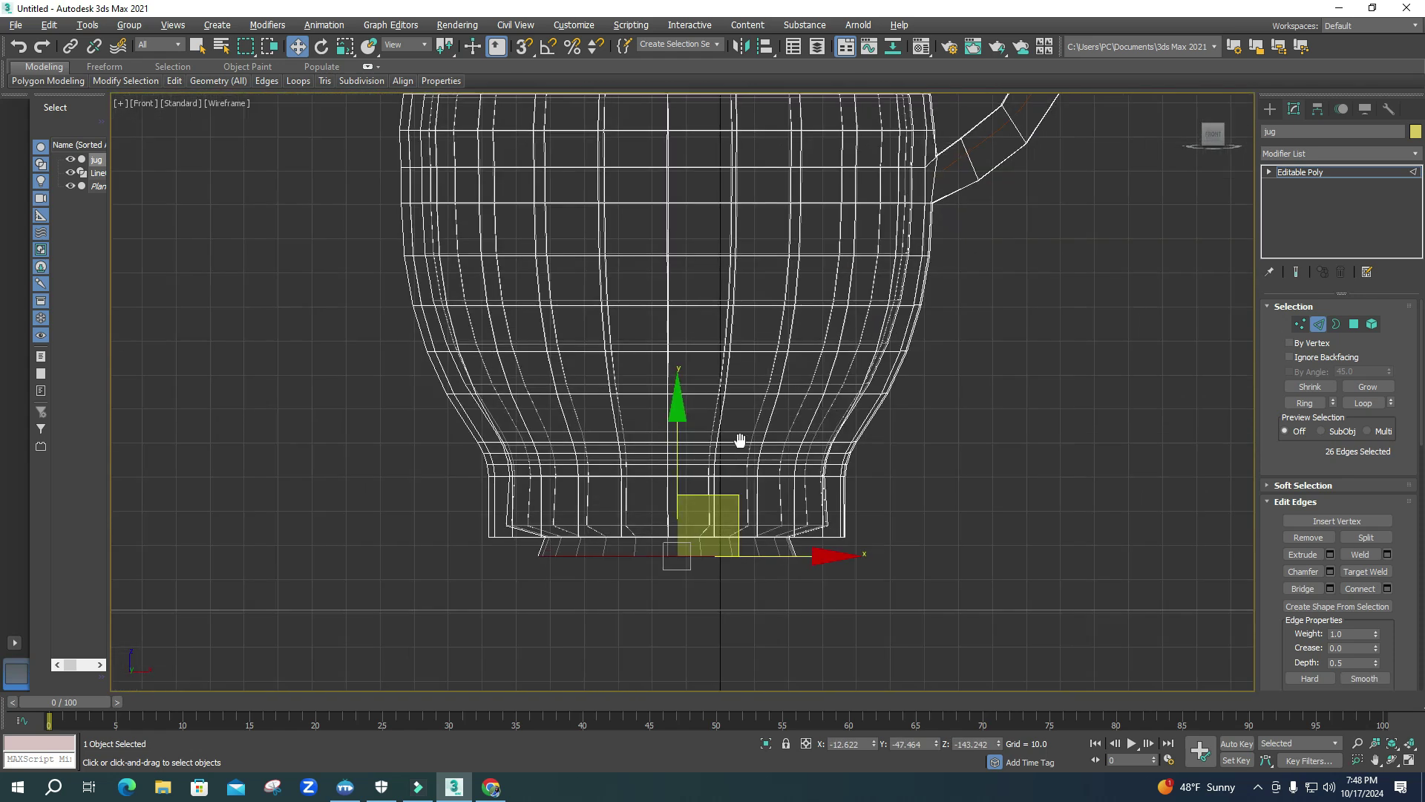
pyautogui.moveTo(656, 469); pyautogui.dragTo(663, 366)
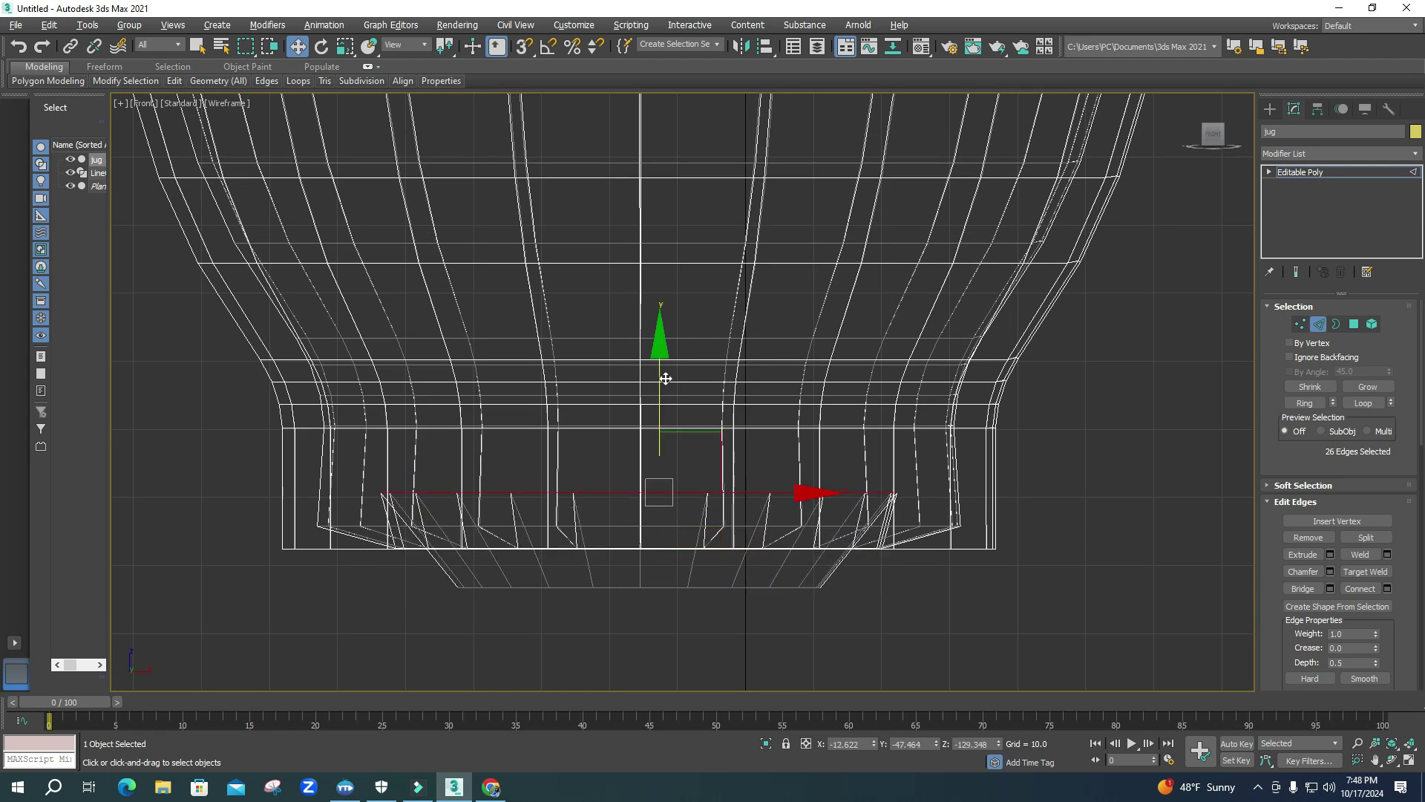
pyautogui.press('Delete')
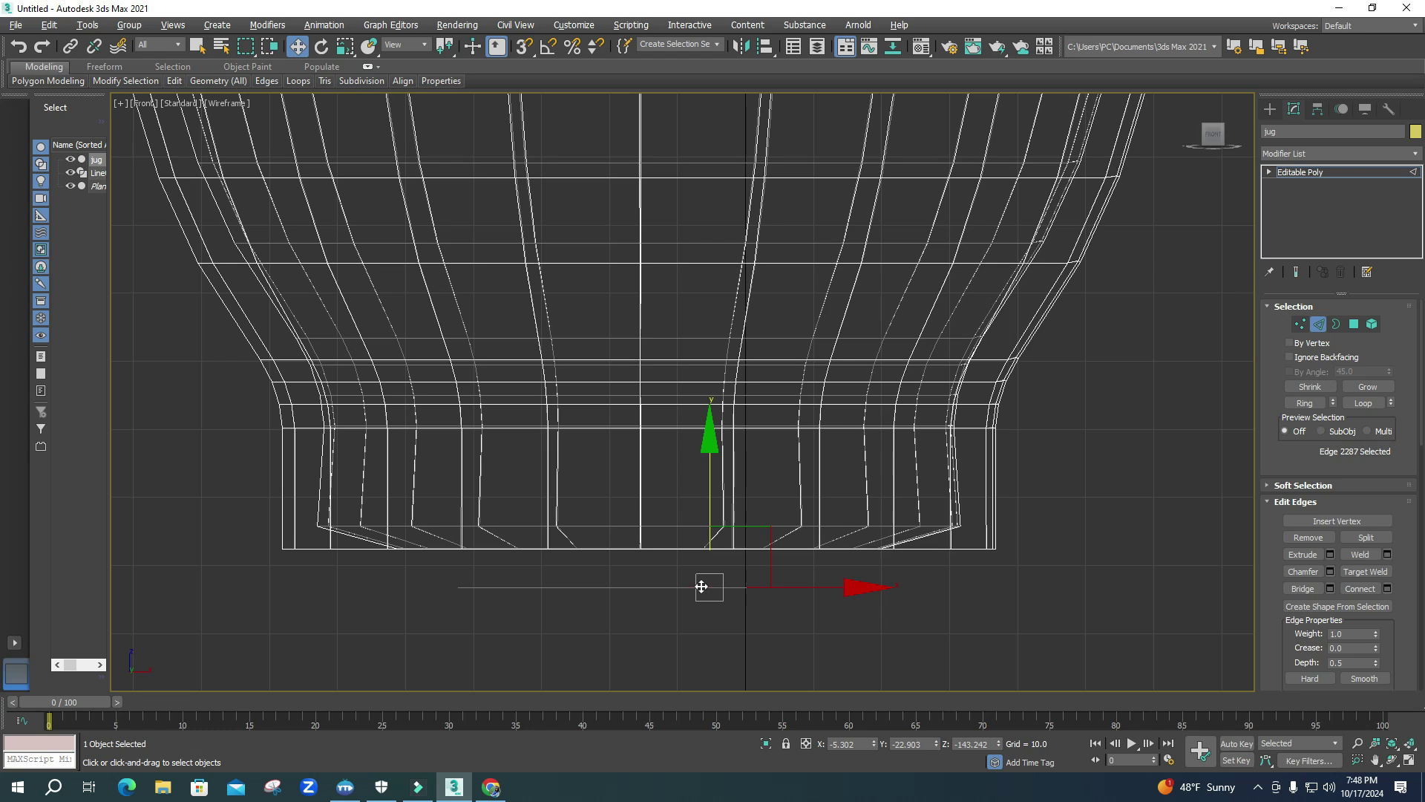
pyautogui.moveTo(948, 648); pyautogui.dragTo(950, 651)
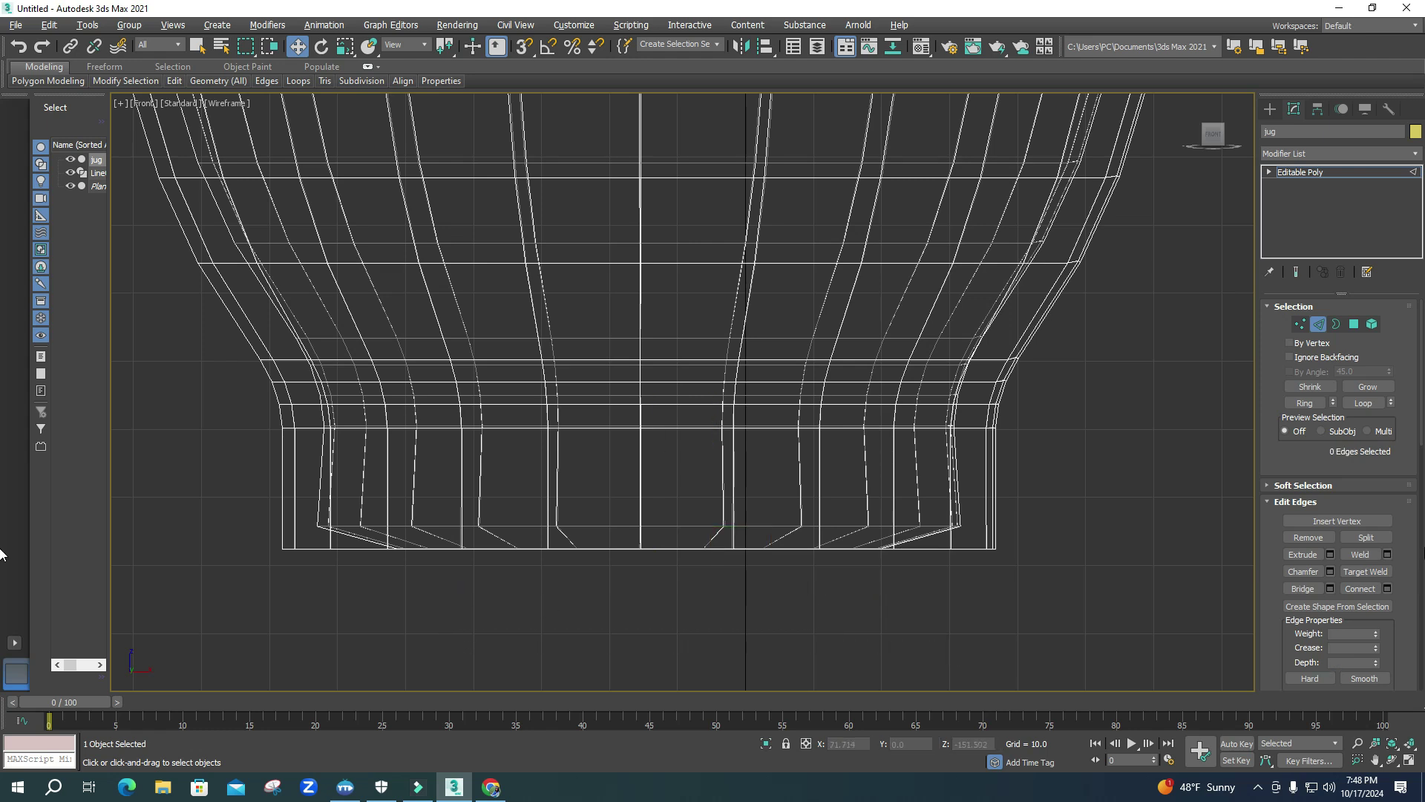
# - Tessellate the cap polygon on the jug's underside into triangles that meet at its centre
pyautogui.hotkey('alt', 'w')
pyautogui.click(921, 559)
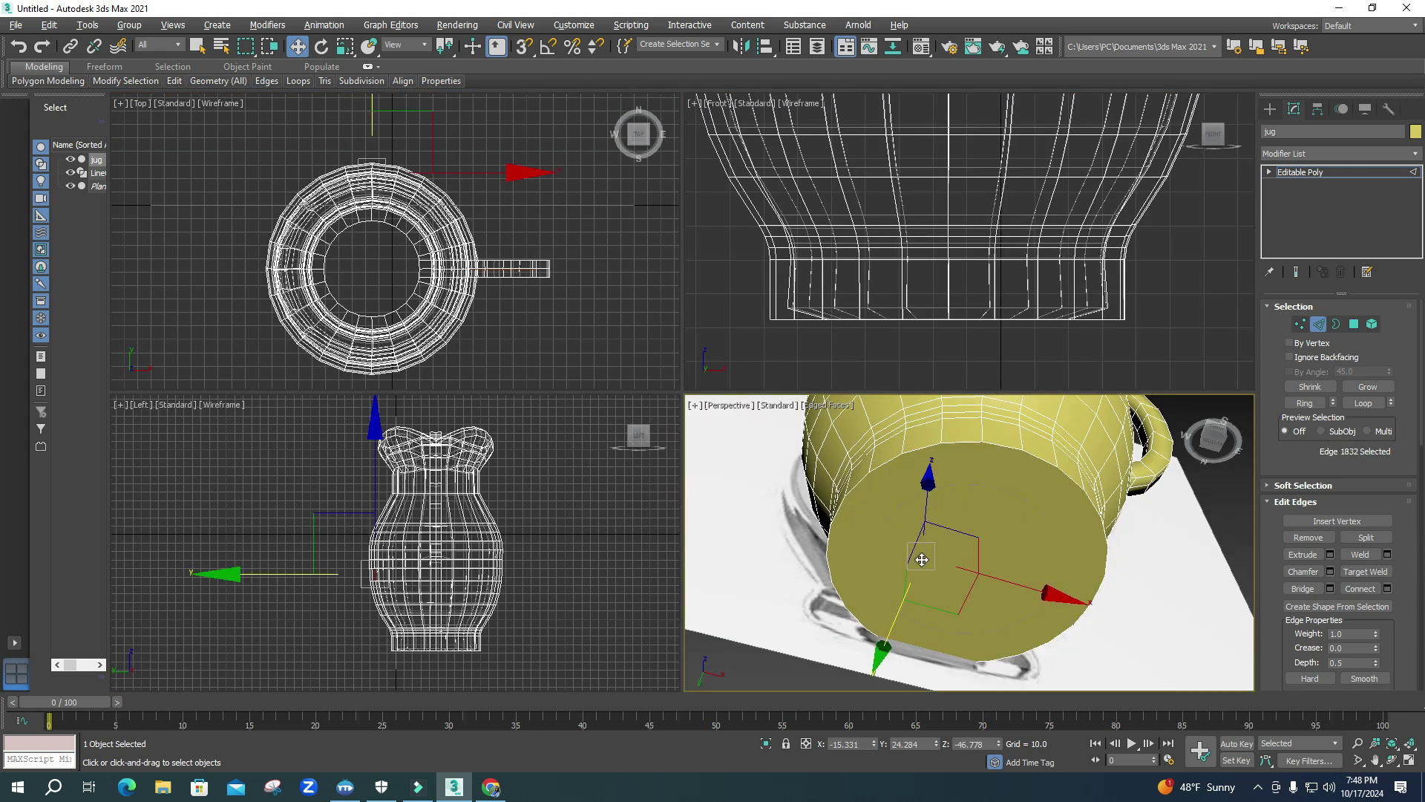
pyautogui.hotkey('alt', 'w')
pyautogui.scroll(-3, 743, 377)
pyautogui.click(1352, 326)
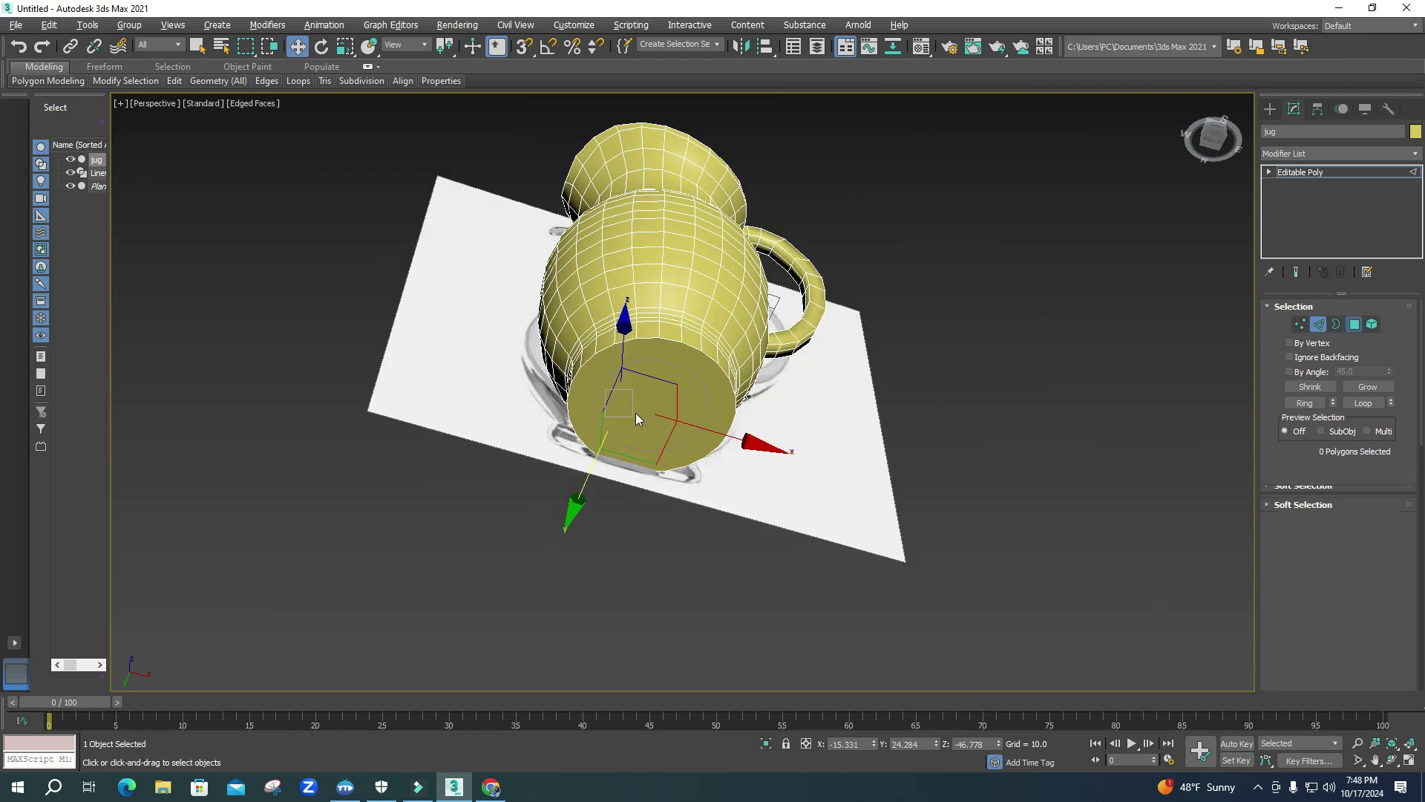
pyautogui.click(646, 417)
pyautogui.click(1388, 555)
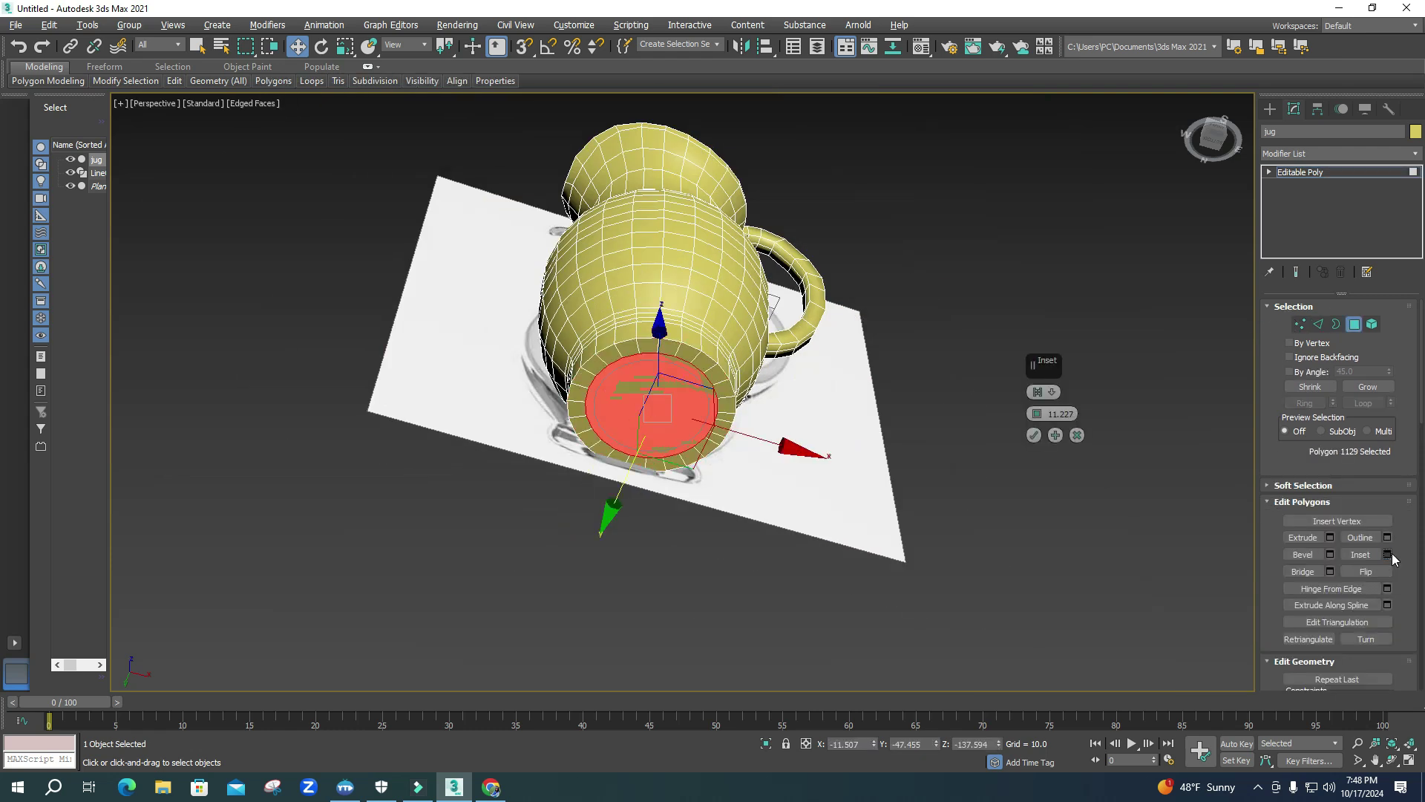
pyautogui.click(1076, 434)
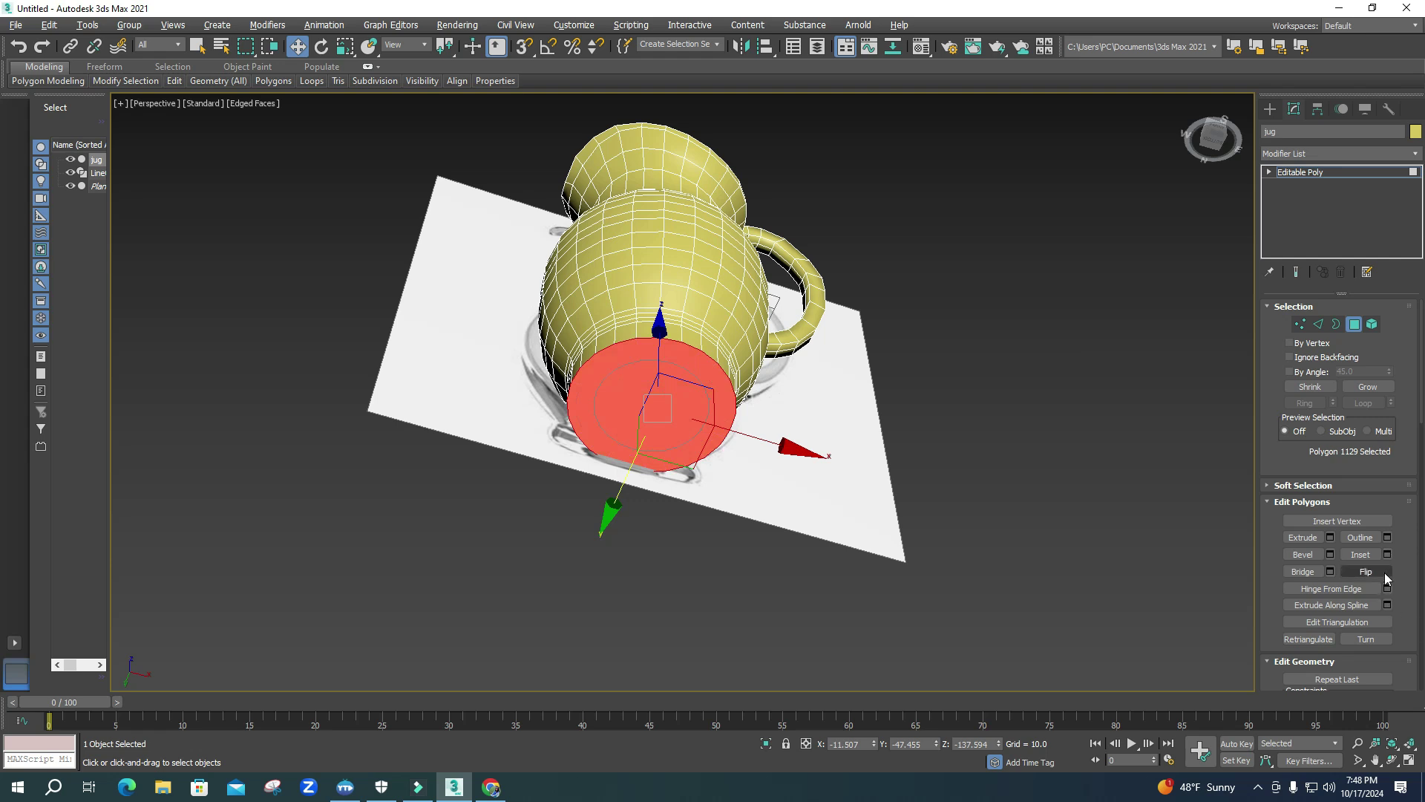
pyautogui.scroll(-5, 1414, 575)
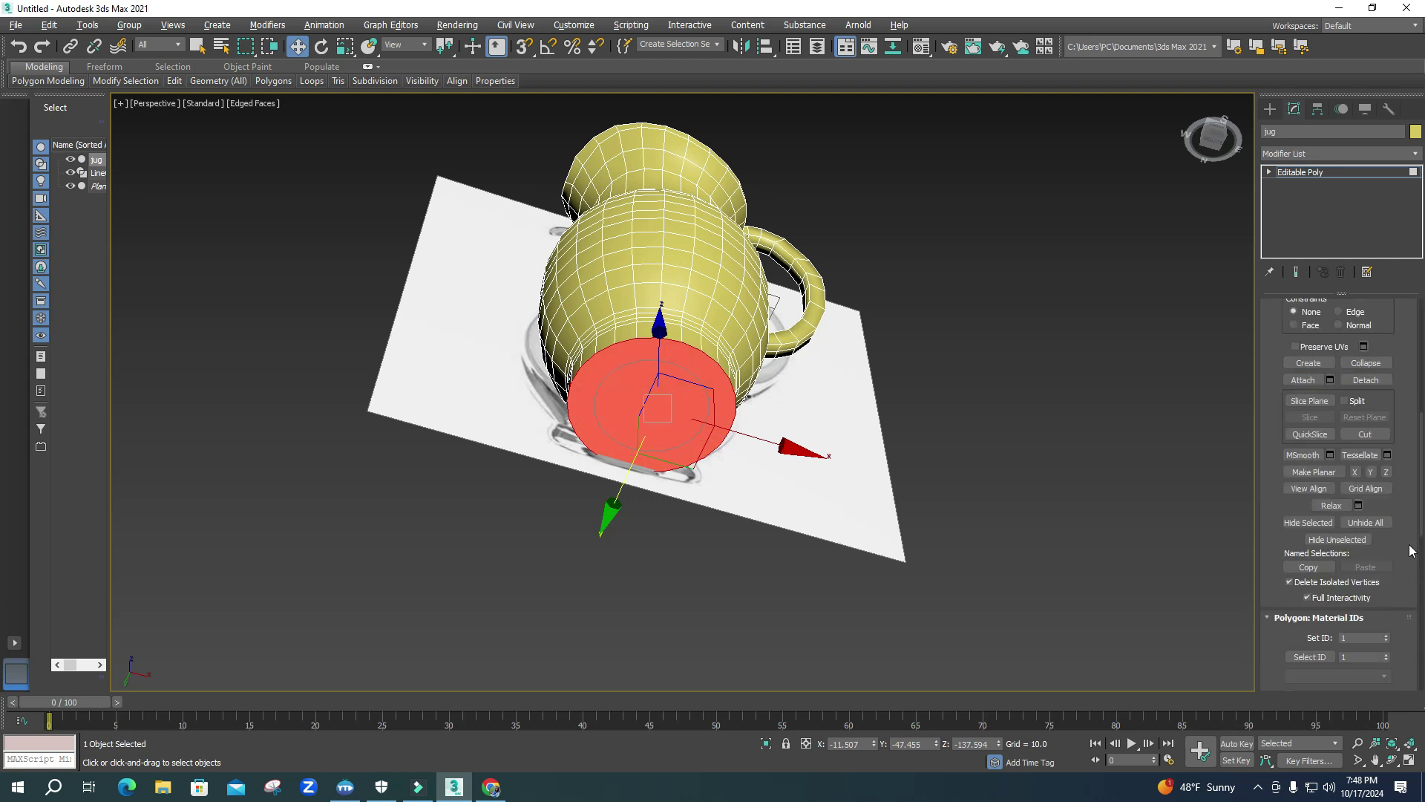
pyautogui.click(1388, 456)
pyautogui.click(1050, 399)
pyautogui.click(1045, 425)
pyautogui.click(1033, 436)
pyautogui.click(986, 471)
# - Extend the inner edge loop of the jug's inside floor inward by scaling a copy of it, leaving a small central hole
pyautogui.moveTo(659, 413)
pyautogui.keyDown('alt'); pyautogui.mouseDown(button='middle')
pyautogui.moveTo(664, 524)
pyautogui.moveTo(668, 382)
pyautogui.moveTo(666, 416)
pyautogui.mouseUp(button='middle'); pyautogui.keyUp('alt')
pyautogui.keyDown('alt'); pyautogui.moveTo(671, 509); pyautogui.dragTo(673, 496, button='middle'); pyautogui.keyUp('alt')
pyautogui.scroll(5, 662, 374)
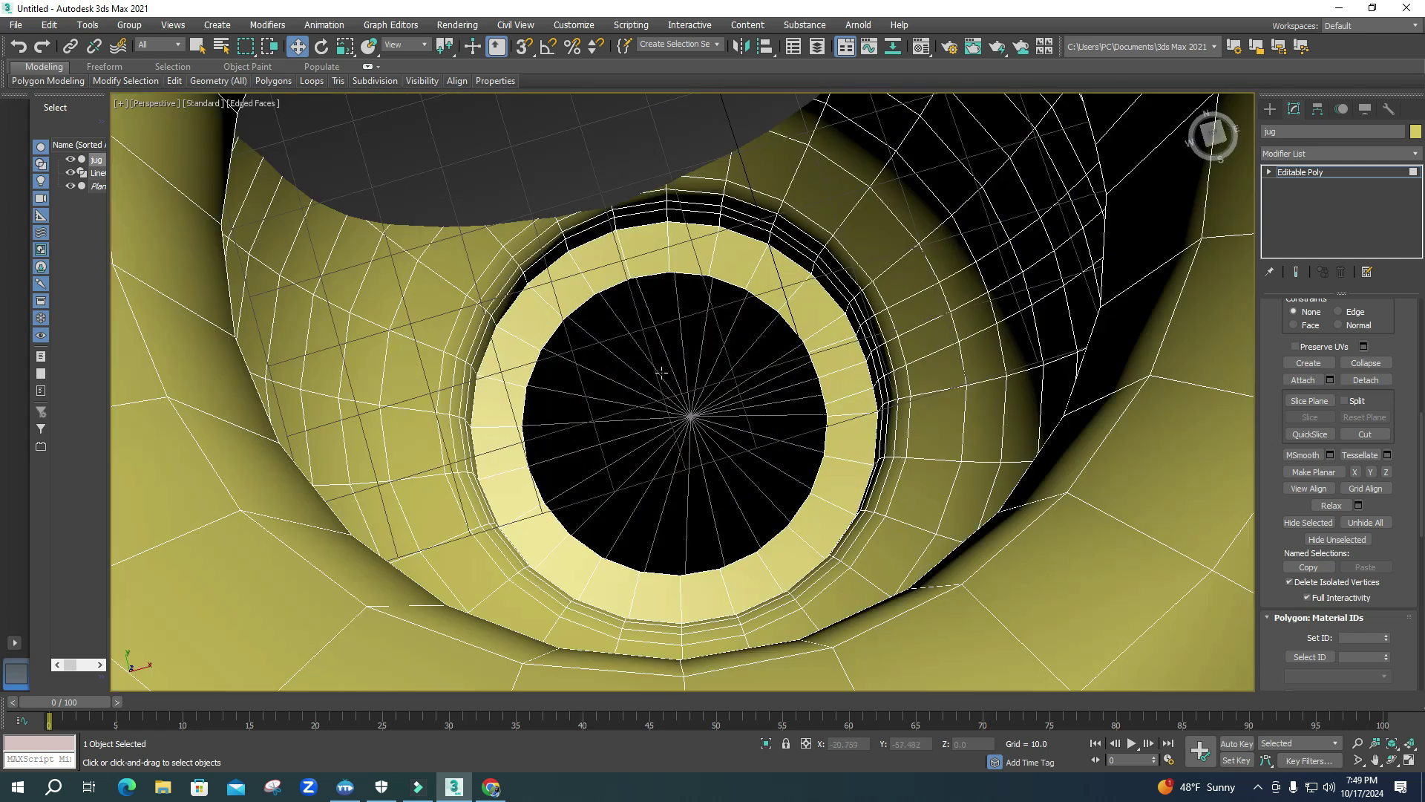
pyautogui.click(1269, 173)
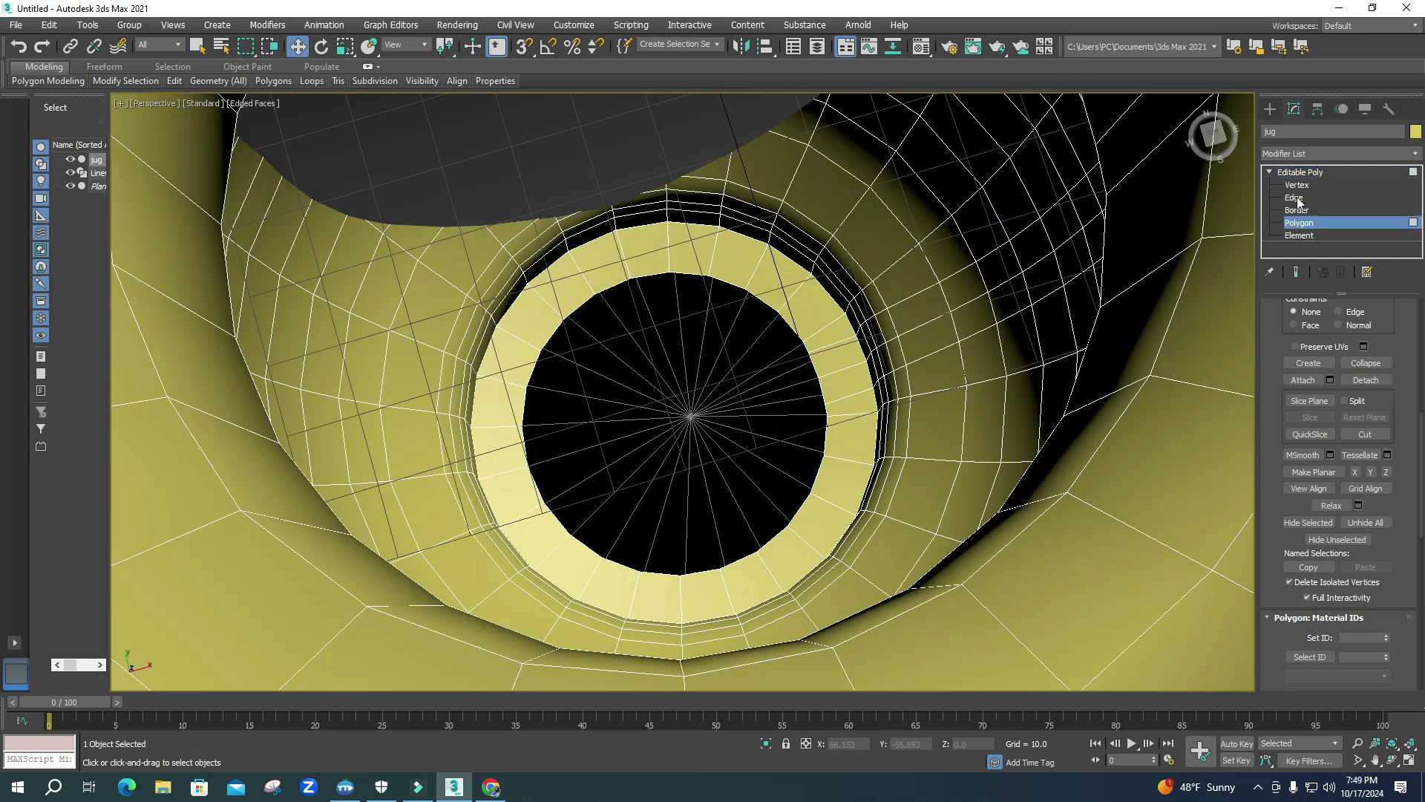
pyautogui.click(1294, 198)
pyautogui.click(799, 333)
pyautogui.doubleClick(798, 332)
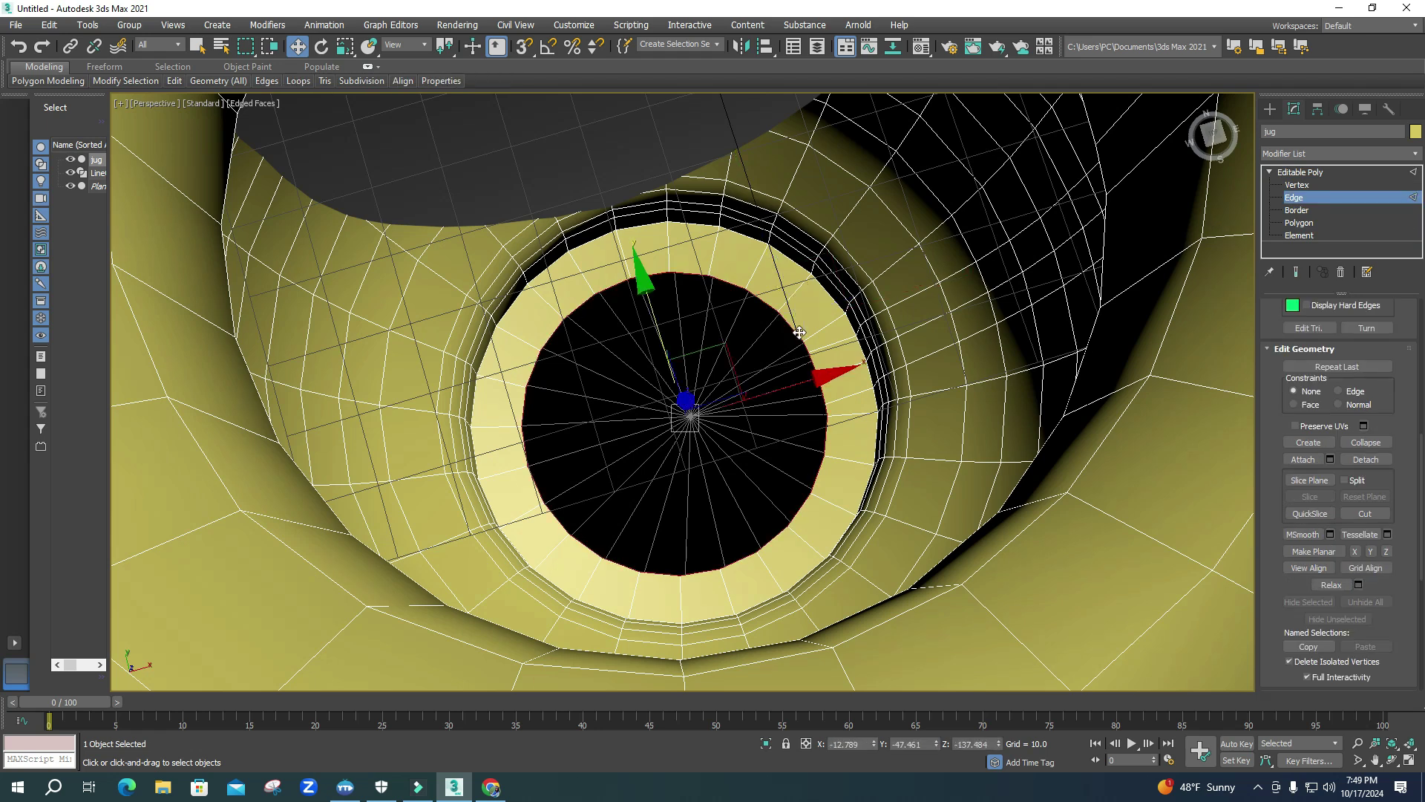
pyautogui.rightClick(809, 341)
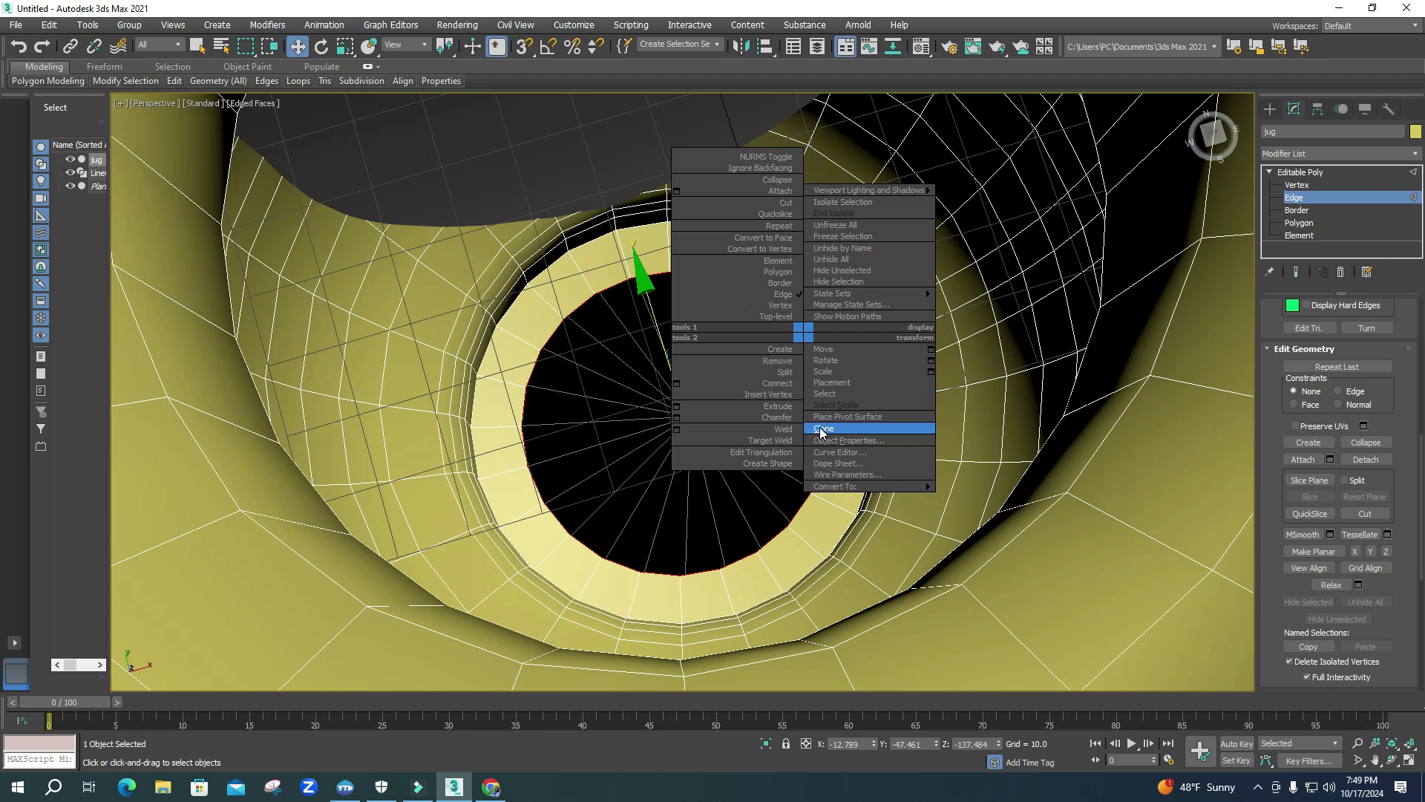
pyautogui.click(504, 373)
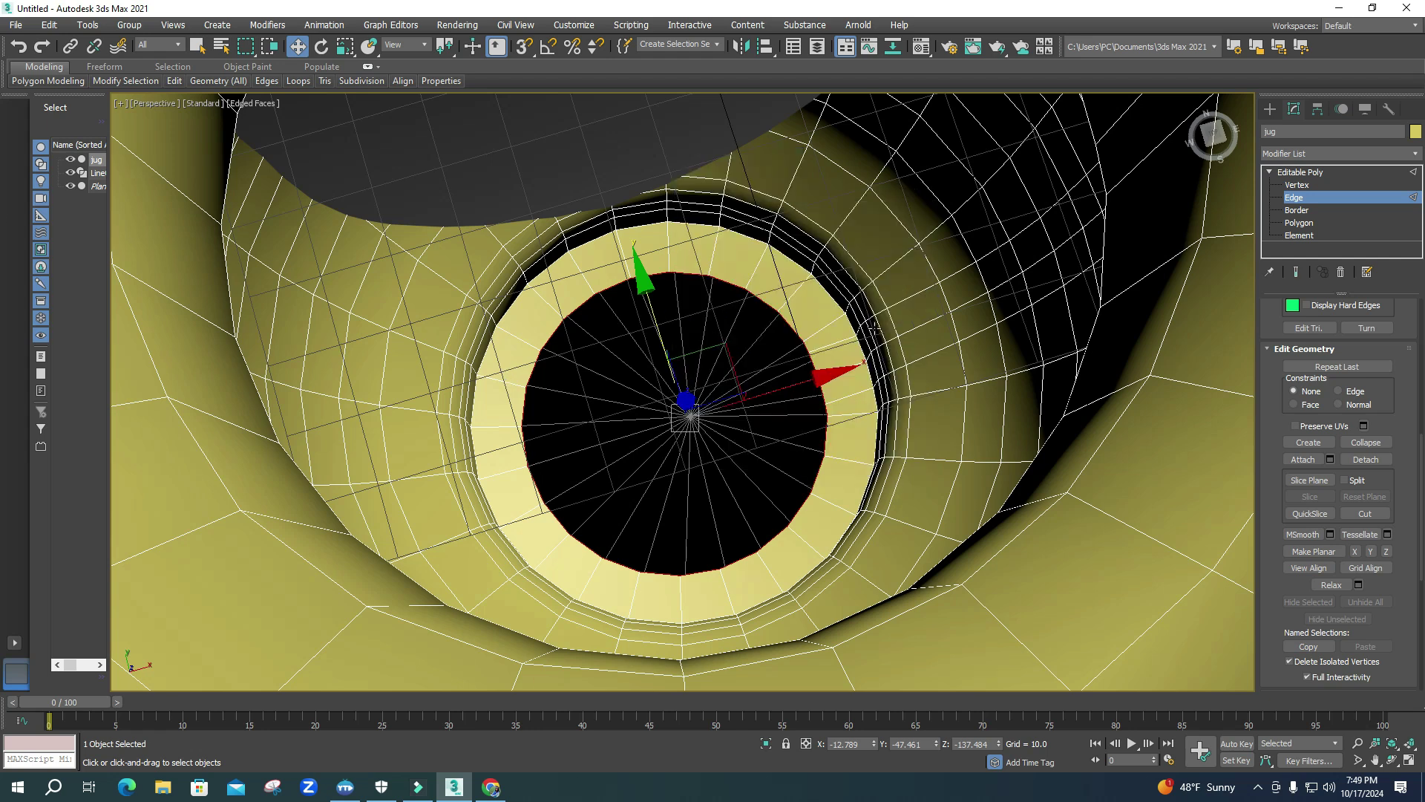
pyautogui.press('r')
pyautogui.moveTo(672, 441); pyautogui.dragTo(781, 495)
pyautogui.rightClick(716, 387)
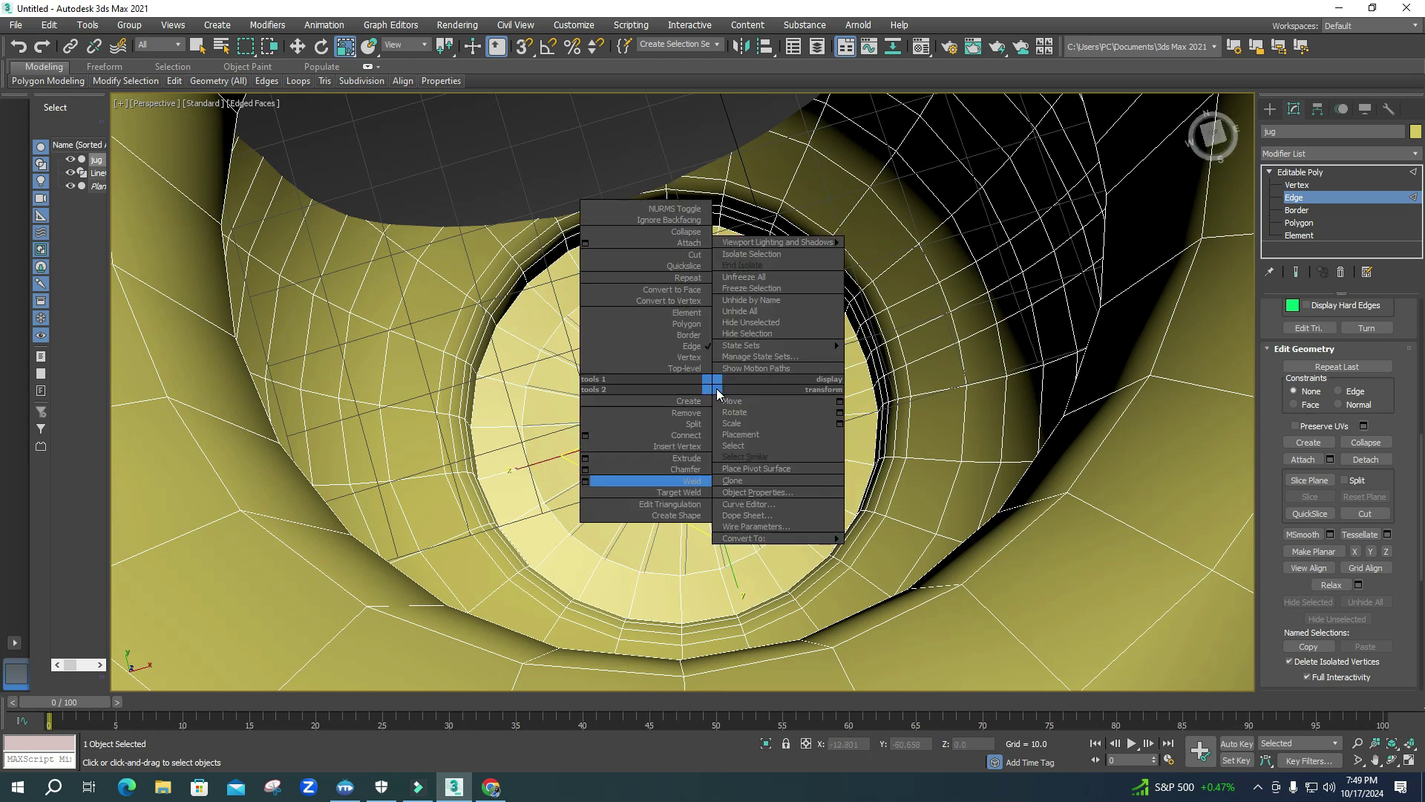
# - Cap the border of the small central hole in the jug's inside floor and leave border editing
pyautogui.click(1298, 211)
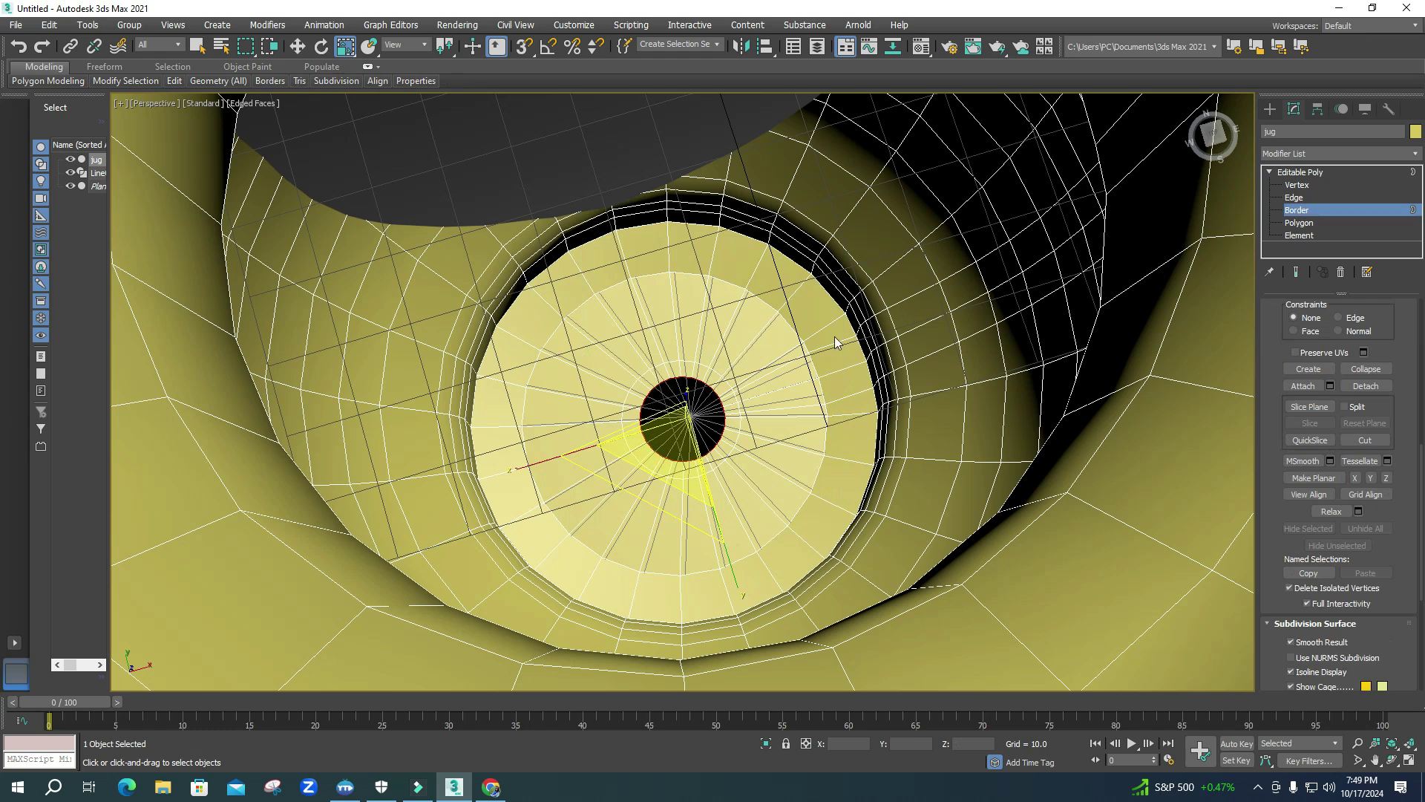
pyautogui.rightClick(711, 384)
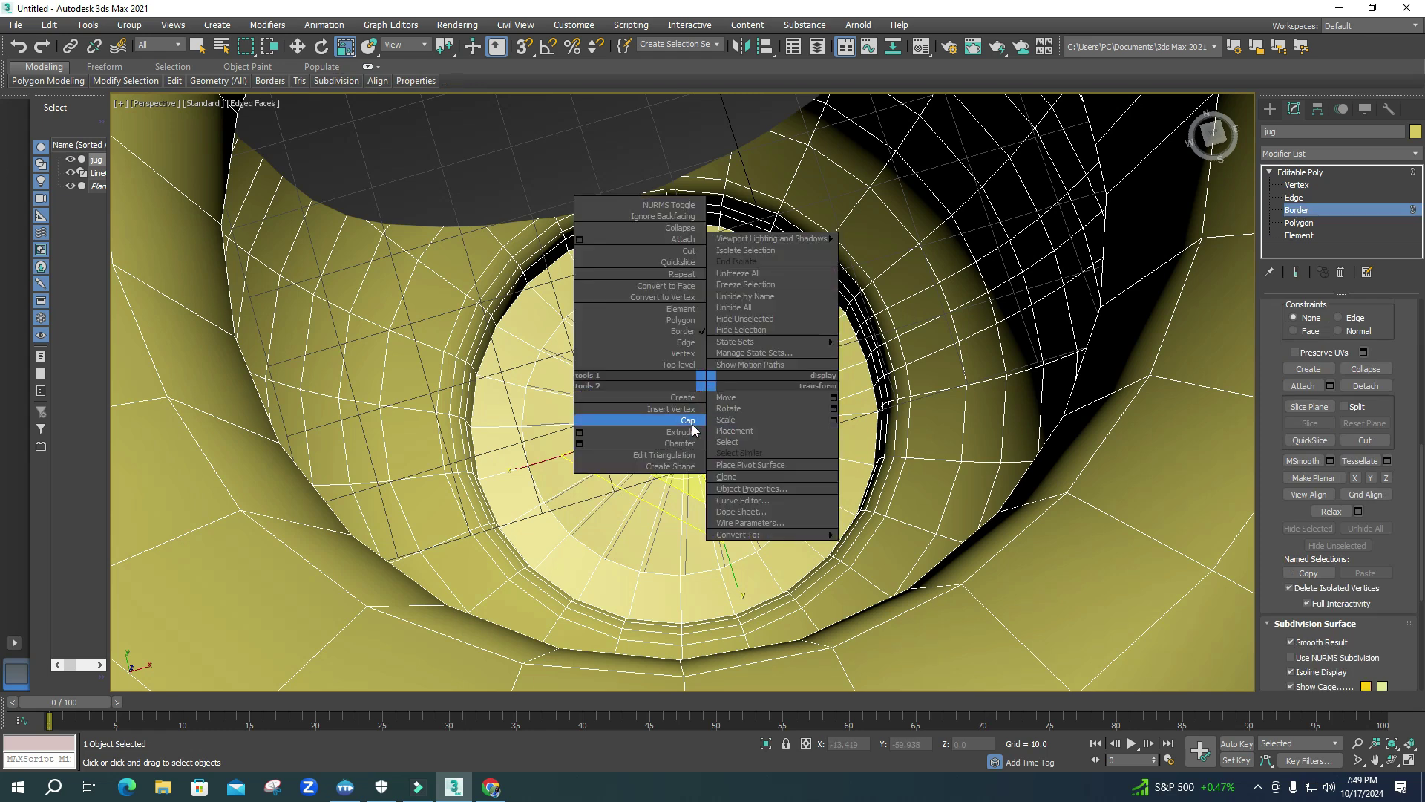
pyautogui.click(668, 419)
pyautogui.scroll(-10, 768, 514)
pyautogui.keyDown('alt'); pyautogui.moveTo(768, 514); pyautogui.dragTo(671, 404, button='middle'); pyautogui.keyUp('alt')
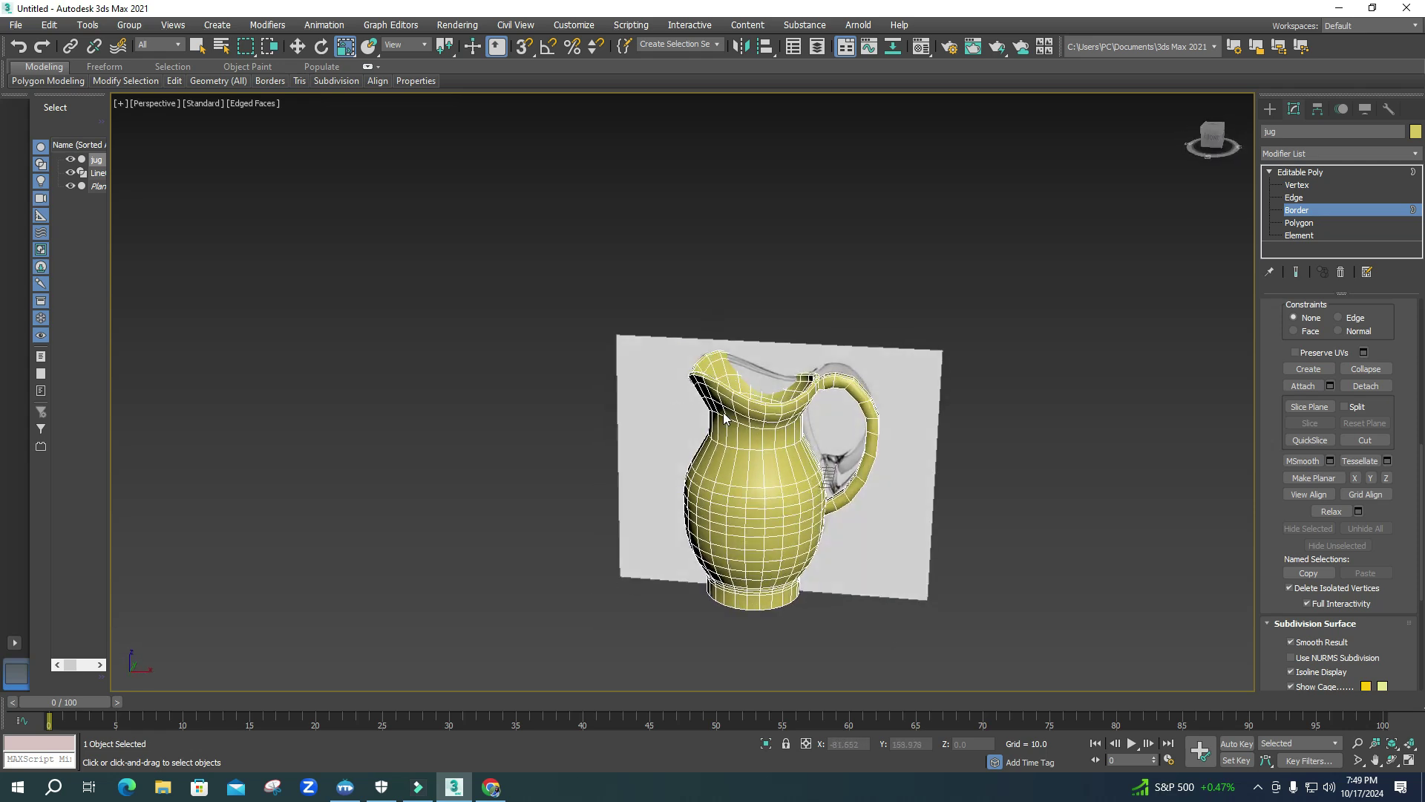
pyautogui.scroll(6, 723, 412)
pyautogui.click(1304, 213)
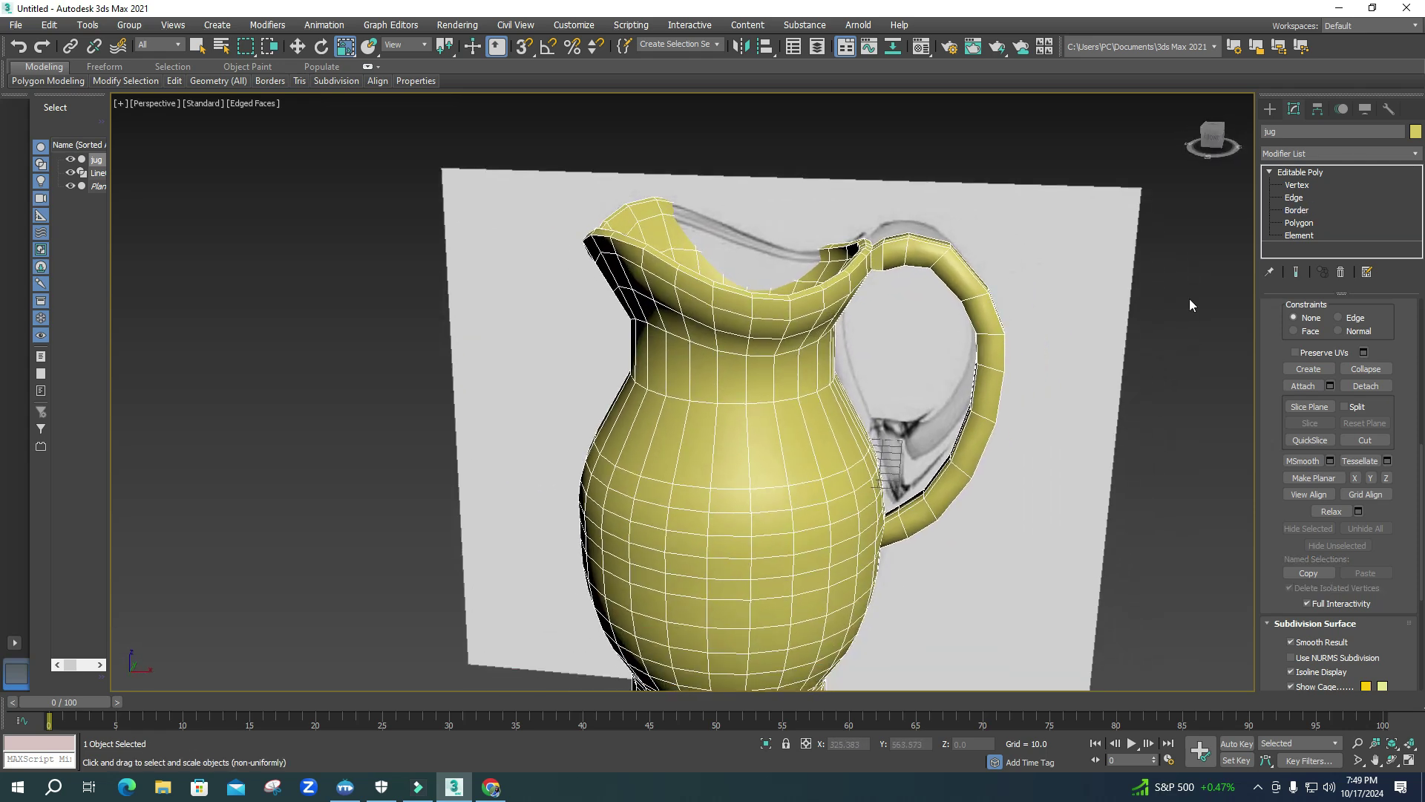
# - Move the whole jug about 51 units along negative Y in the Top view, in front of the reference plane
pyautogui.click(1083, 452)
pyautogui.scroll(-5, 886, 420)
pyautogui.moveTo(886, 420); pyautogui.dragTo(867, 350, button='middle')
pyautogui.click(838, 455)
pyautogui.hotkey('alt', 'w')
pyautogui.rightClick(468, 272)
pyautogui.press('w')
pyautogui.scroll(-4, 523, 277)
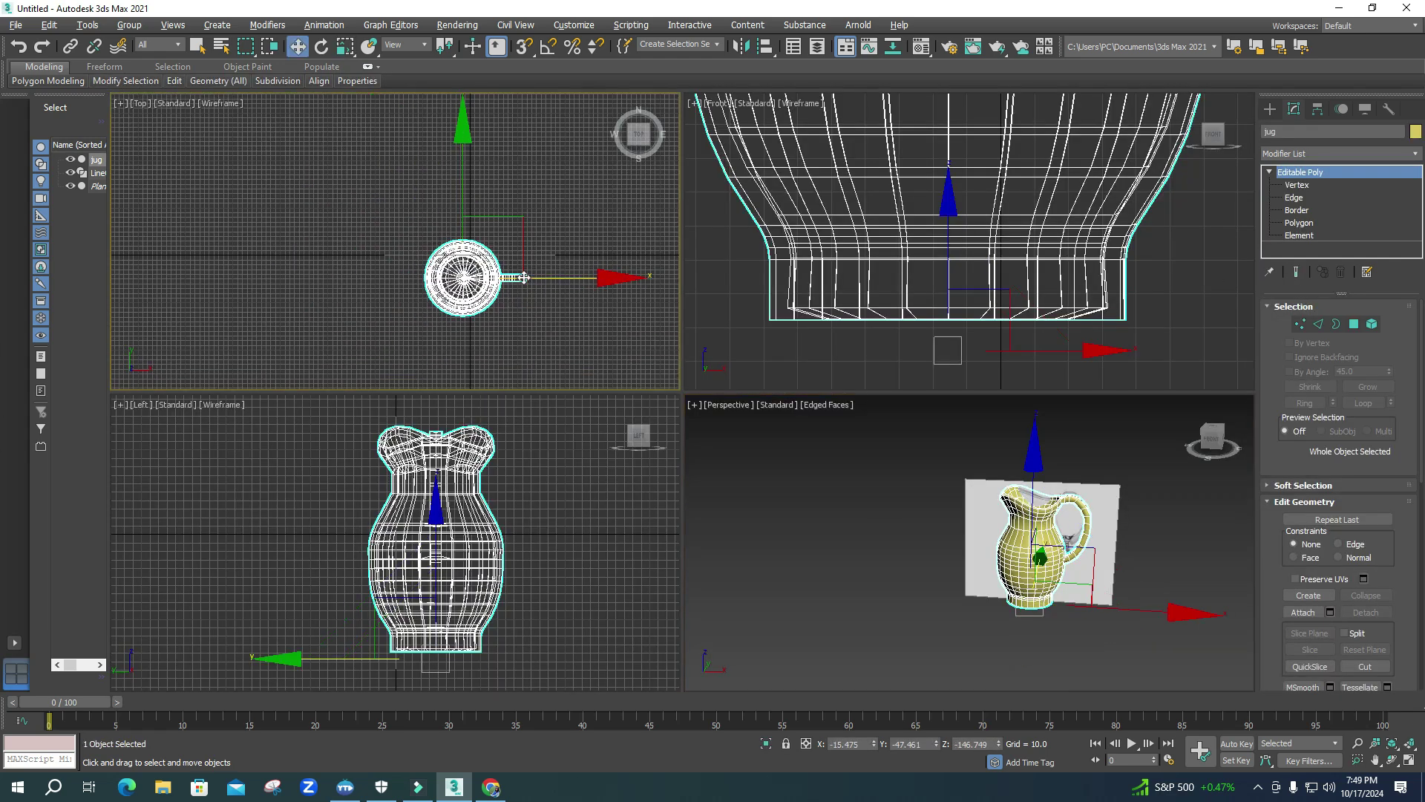
pyautogui.moveTo(466, 179); pyautogui.dragTo(465, 205)
pyautogui.moveTo(876, 570); pyautogui.dragTo(830, 577, button='middle')
pyautogui.scroll(-8, 958, 296)
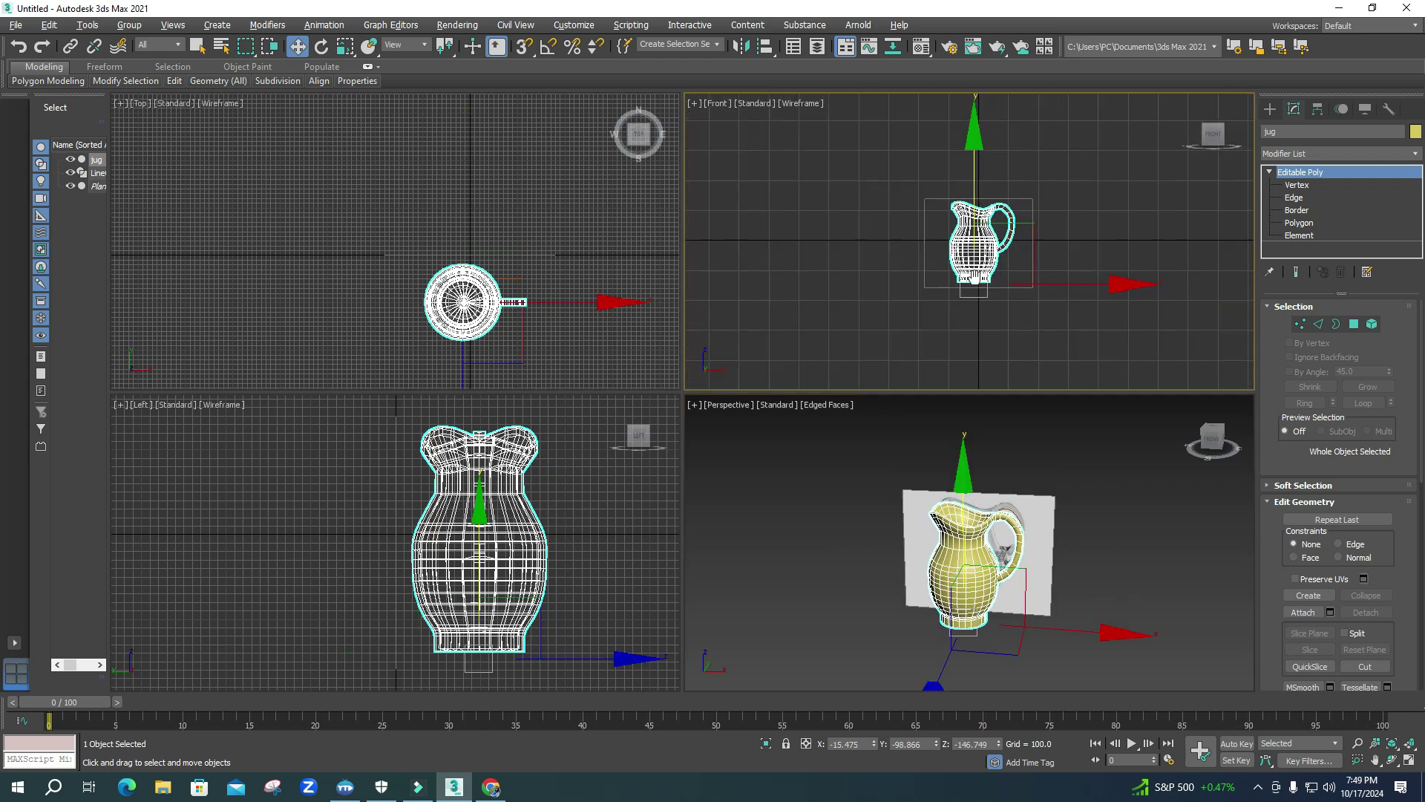
pyautogui.scroll(-3, 535, 507)
pyautogui.keyDown('alt'); pyautogui.moveTo(871, 587); pyautogui.dragTo(900, 567, button='middle'); pyautogui.keyUp('alt')
pyautogui.scroll(4, 889, 578)
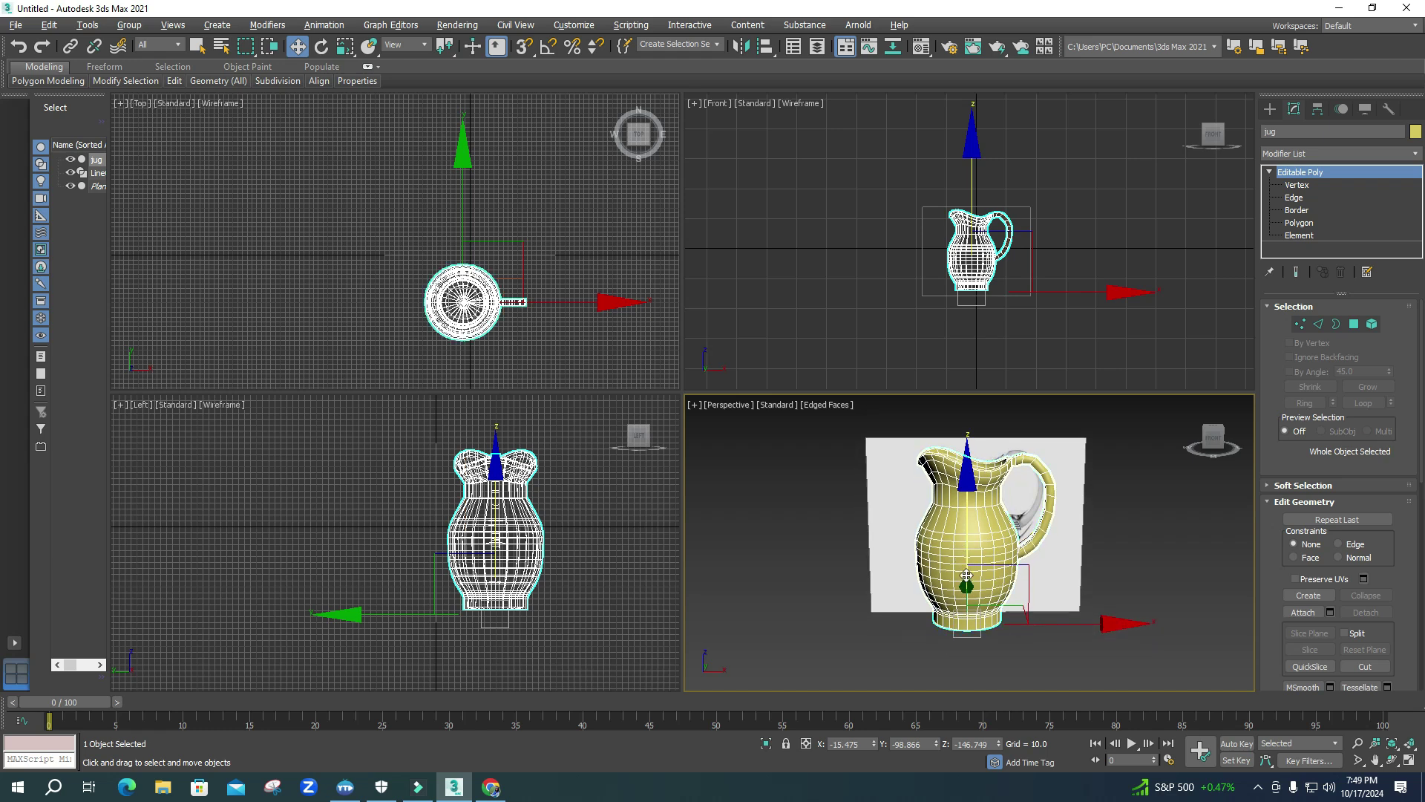
# - Apply a TurboSmooth modifier to the jug and show the Perspective view shaded without edges
pyautogui.click(1377, 153)
pyautogui.scroll(-20, 1378, 148)
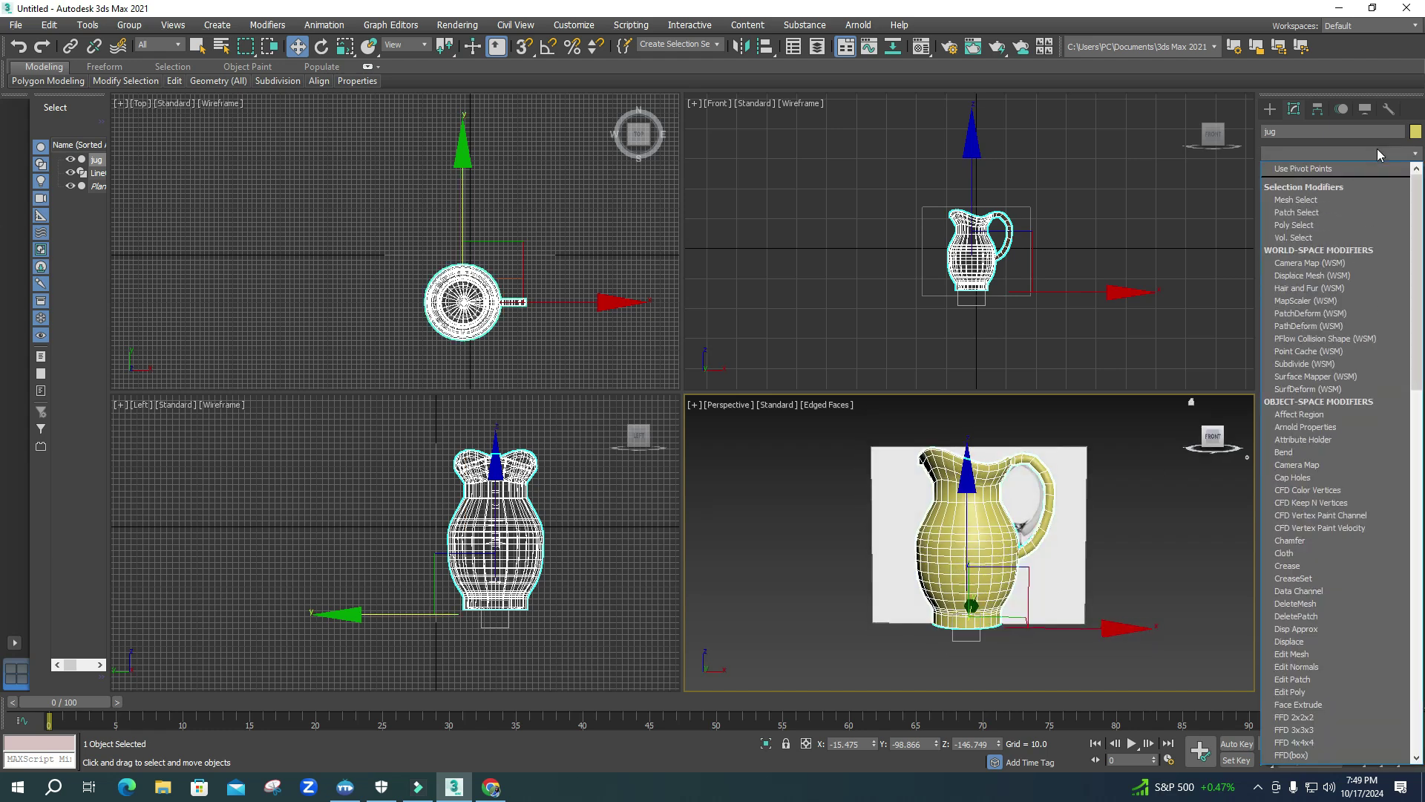
pyautogui.click(1294, 473)
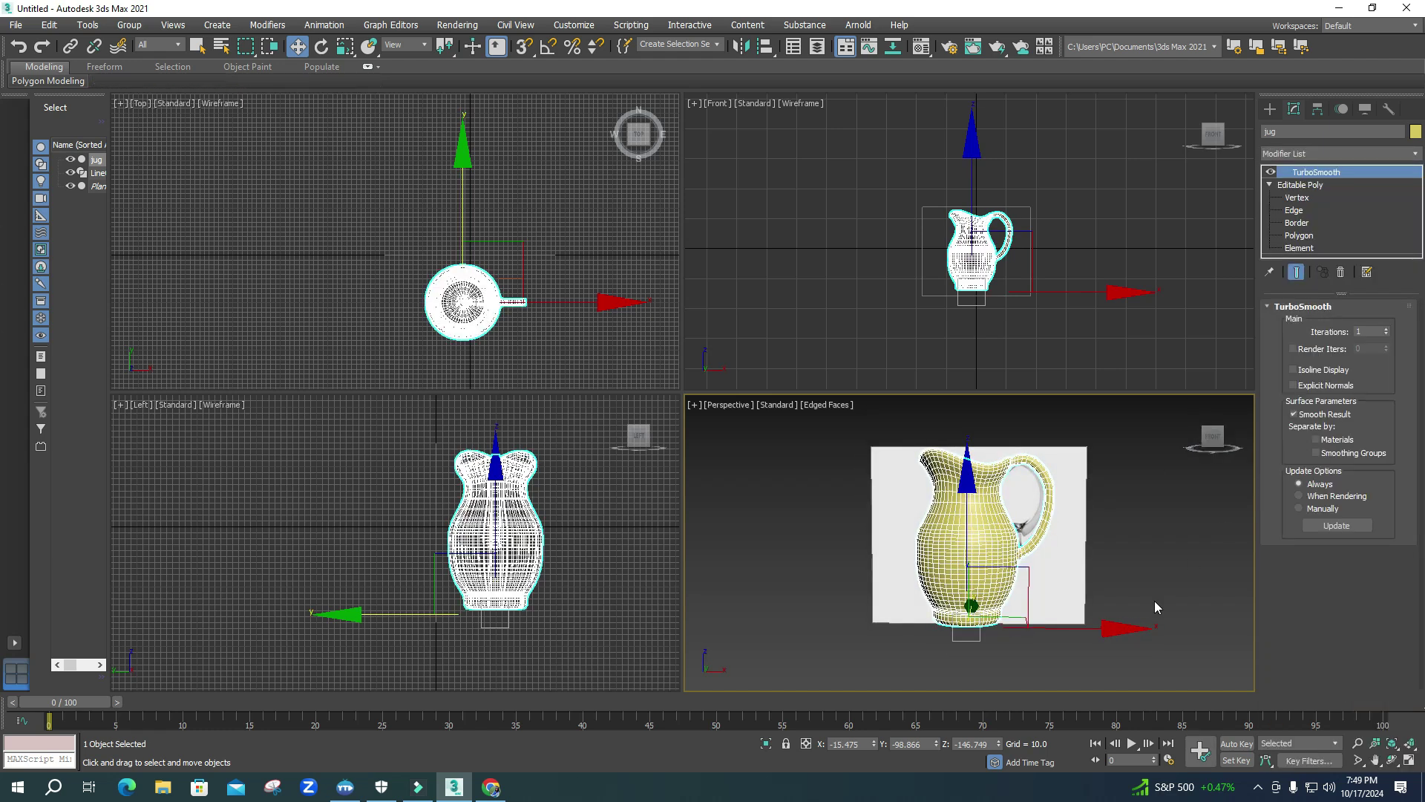
pyautogui.click(1105, 611)
pyautogui.press('F4')
pyautogui.click(948, 558)
pyautogui.moveTo(935, 548)
pyautogui.keyDown('alt'); pyautogui.mouseDown(button='middle')
pyautogui.moveTo(958, 489)
pyautogui.moveTo(960, 636)
pyautogui.moveTo(980, 660)
pyautogui.moveTo(950, 564)
pyautogui.mouseUp(button='middle'); pyautogui.keyUp('alt')
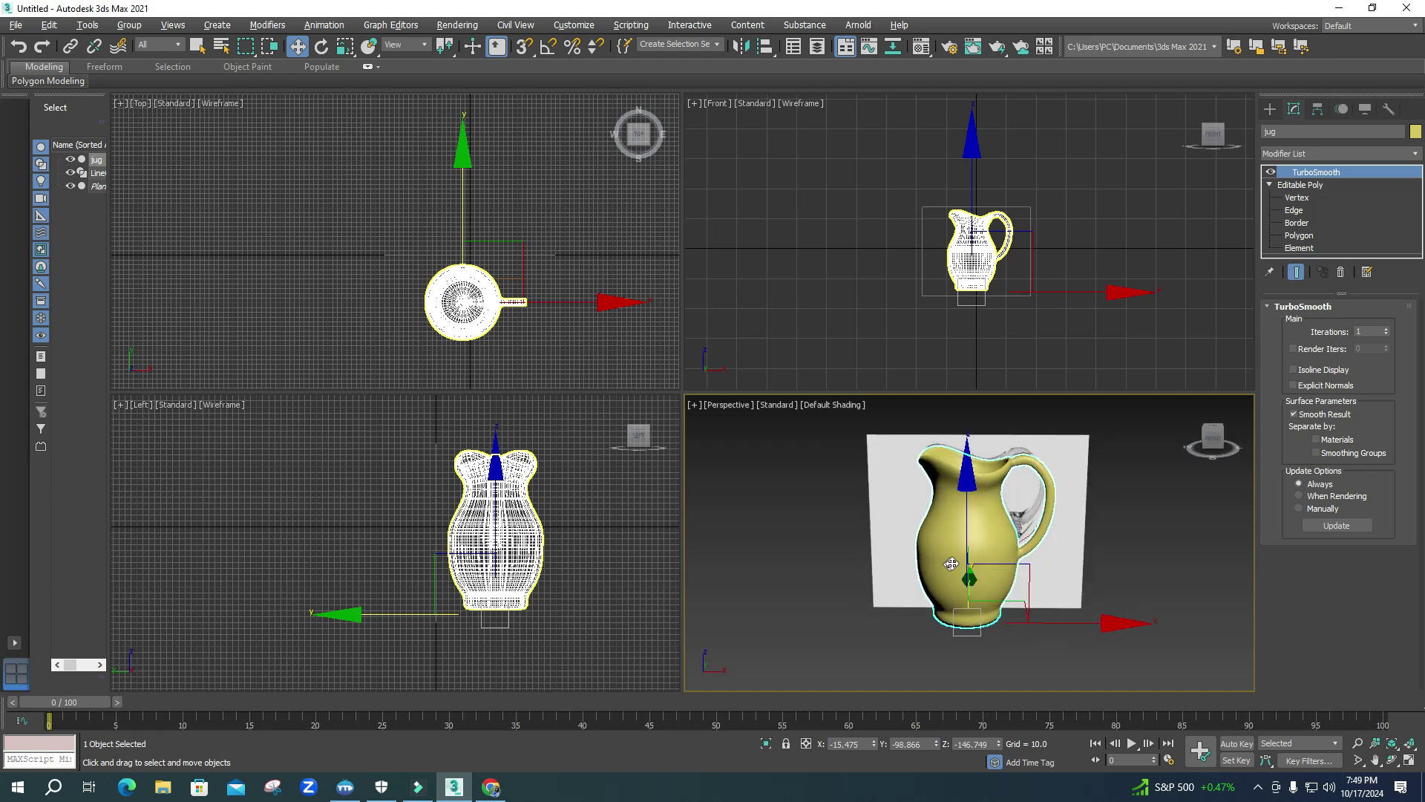
# - Unfreeze all objects and delete the reference image plane and the leftover handle line
pyautogui.click(1365, 109)
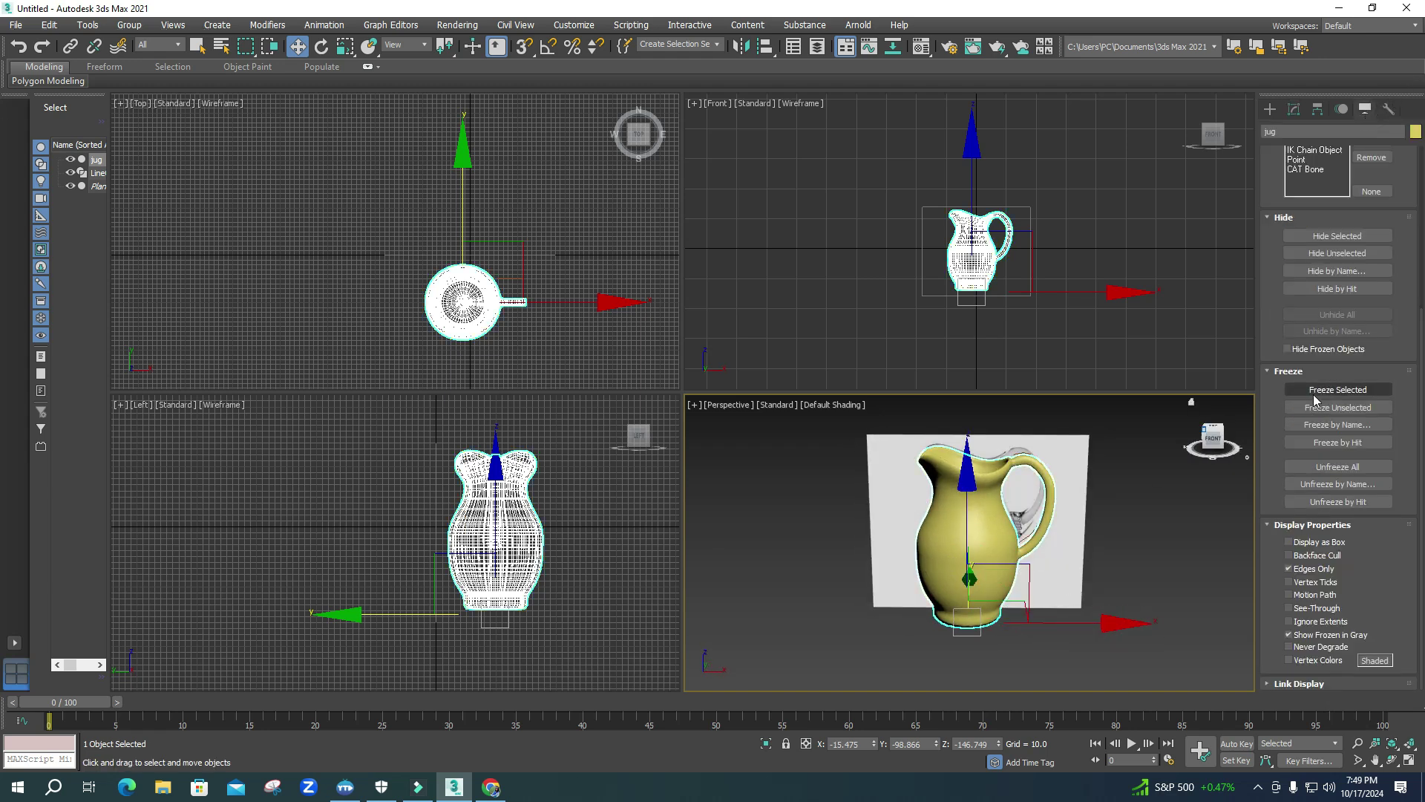
pyautogui.click(1329, 467)
pyautogui.click(1069, 562)
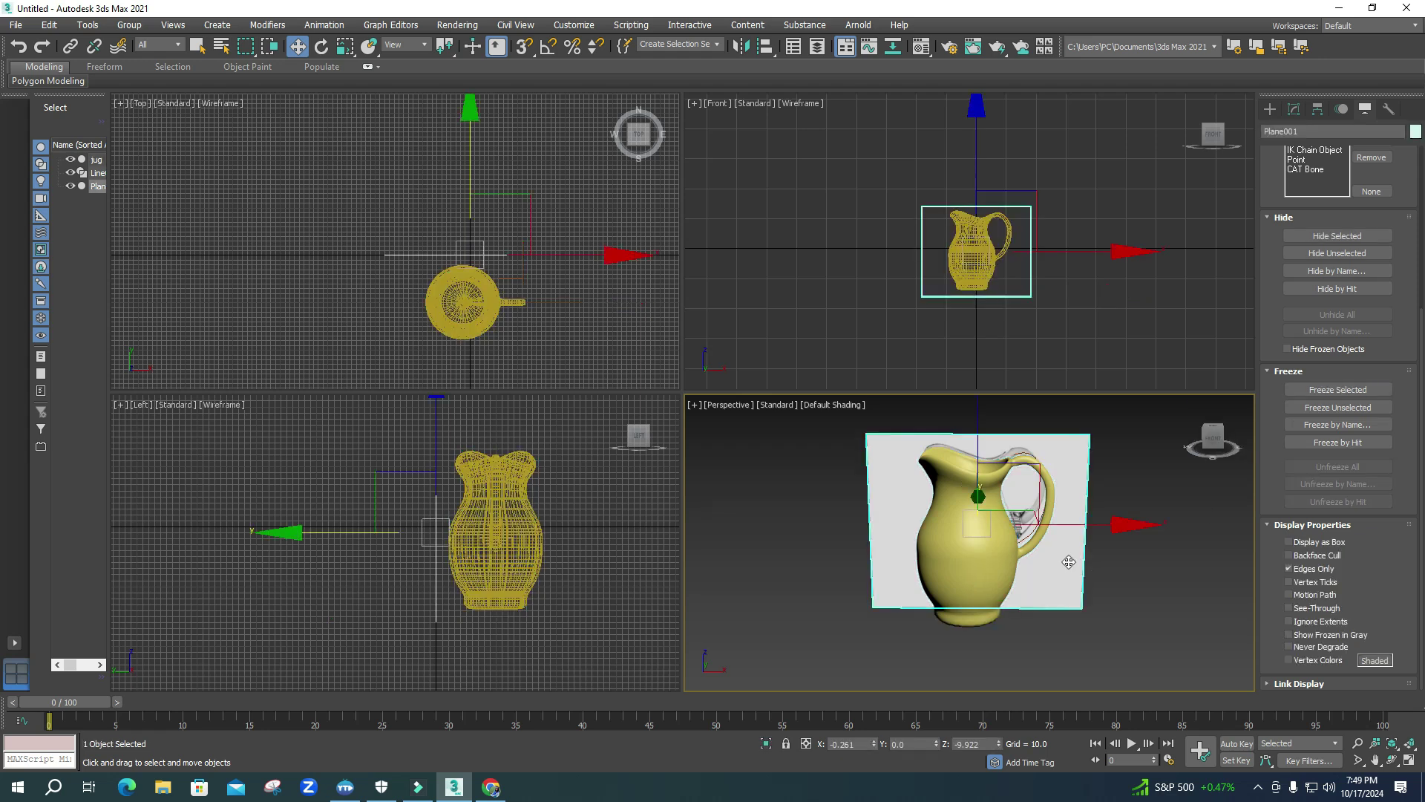
pyautogui.press('Delete')
pyautogui.click(1410, 744)
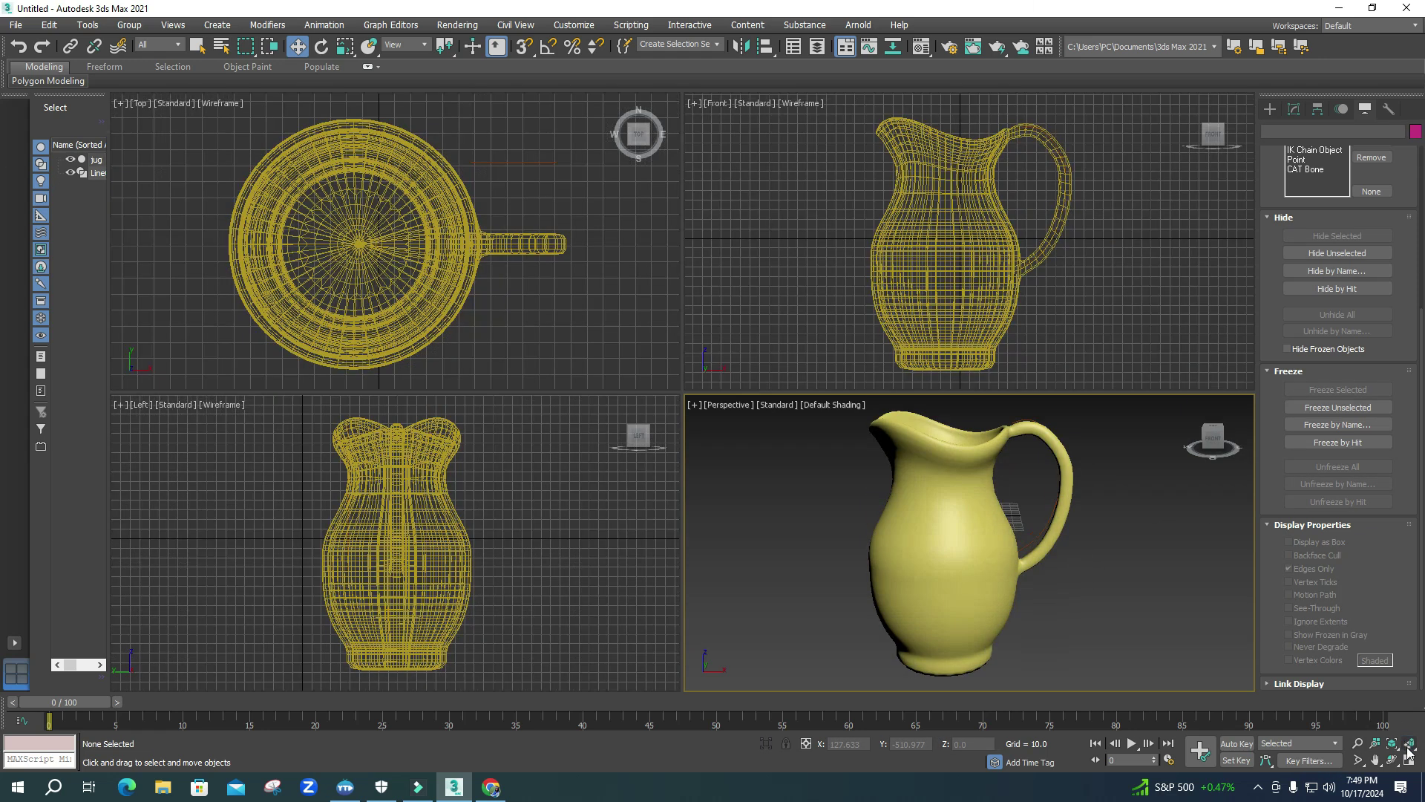
pyautogui.click(1054, 479)
pyautogui.press('Delete')
# - Select all 26 triangular polygons on the jug's underside in the Editable Poly and scale them uniformly to about 92%
pyautogui.click(937, 609)
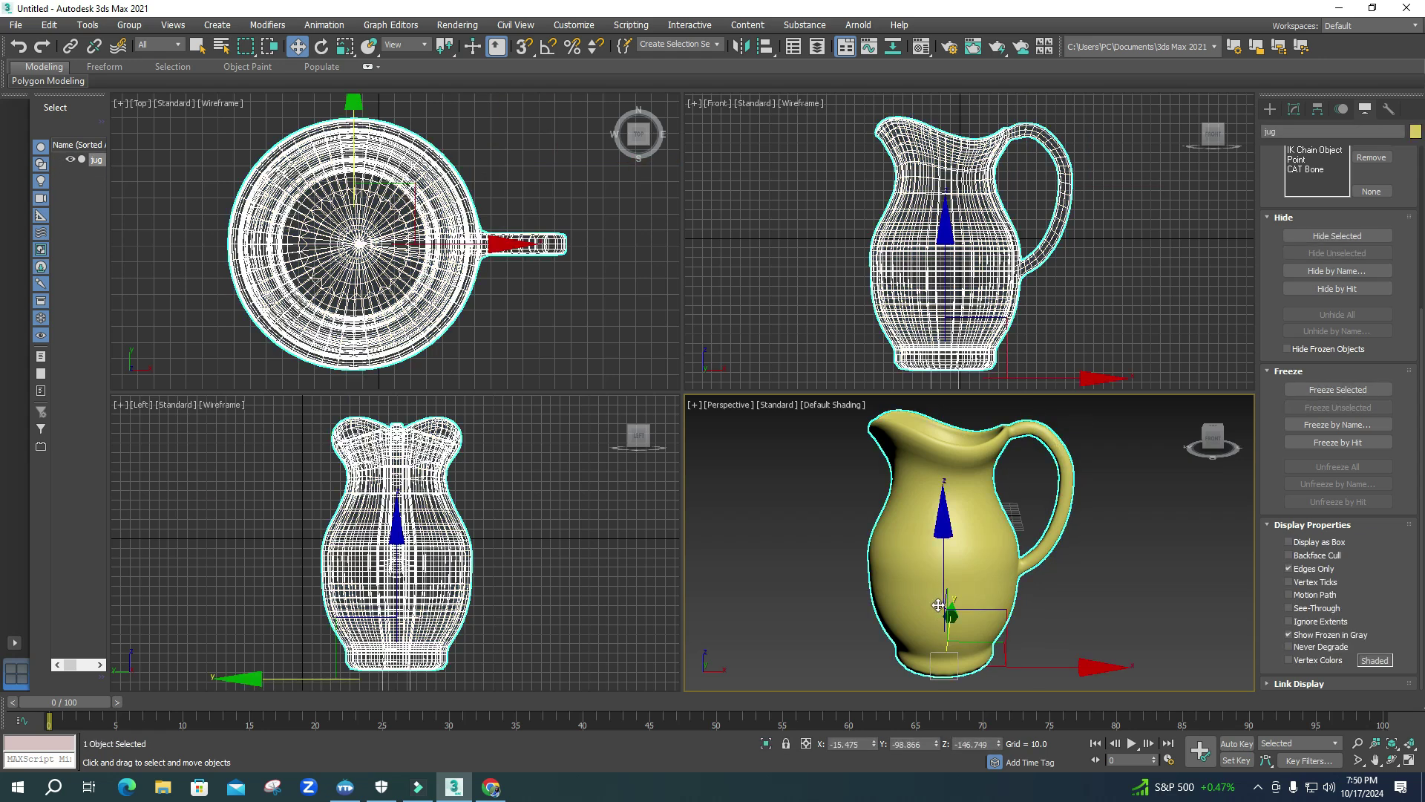
pyautogui.keyDown('alt'); pyautogui.moveTo(922, 610); pyautogui.dragTo(929, 497, button='middle'); pyautogui.keyUp('alt')
pyautogui.click(1295, 111)
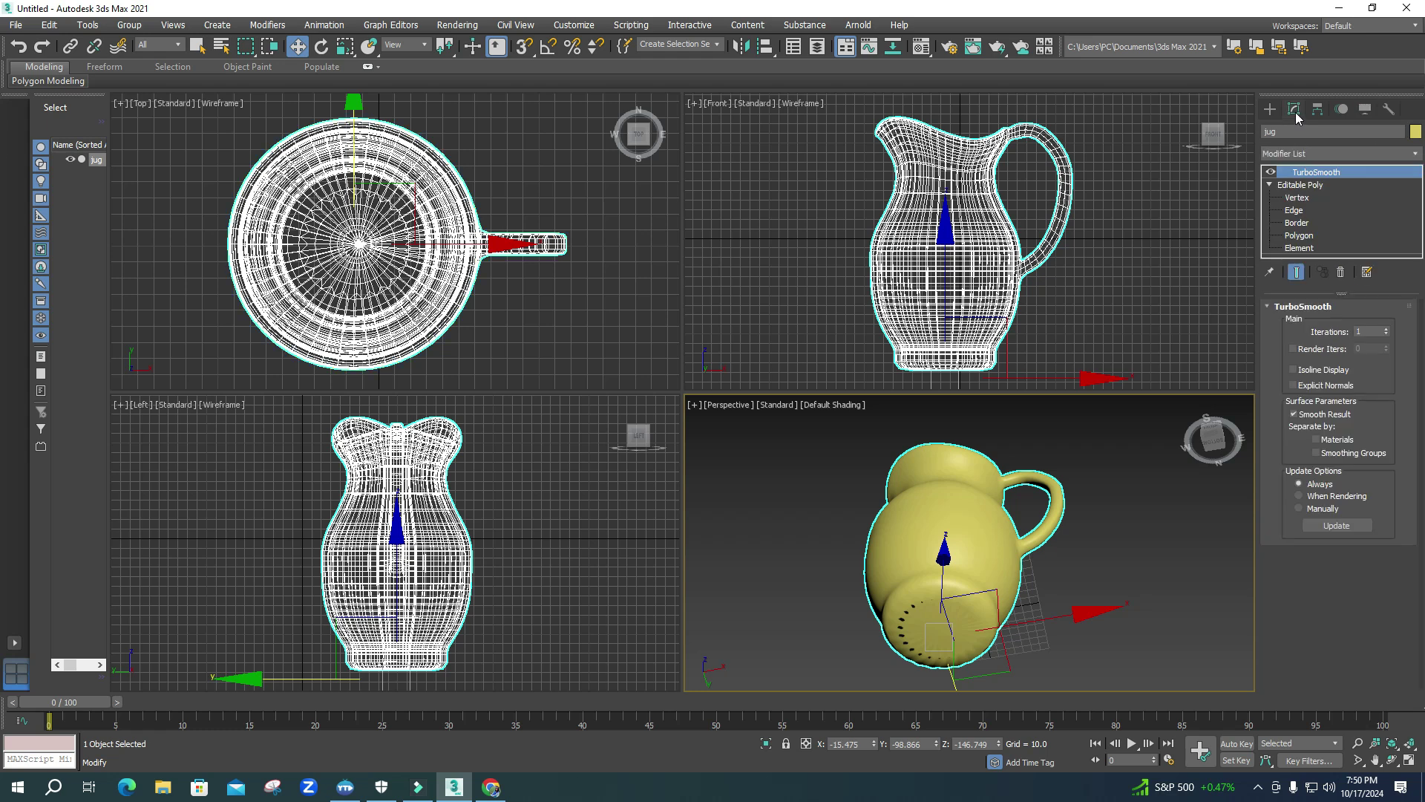
pyautogui.click(1298, 235)
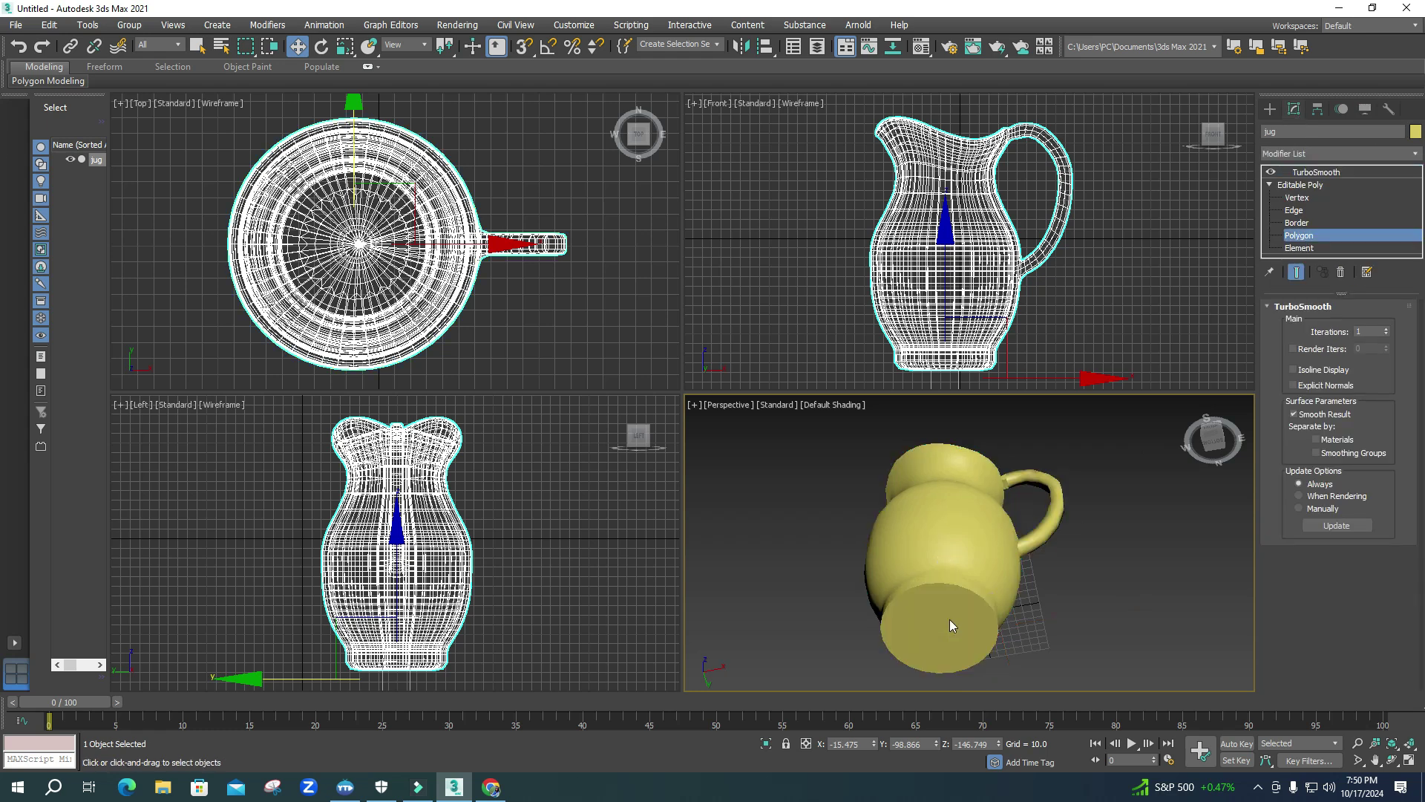
pyautogui.scroll(2, 949, 619)
pyautogui.click(948, 621)
pyautogui.press('F4')
pyautogui.moveTo(970, 645); pyautogui.dragTo(965, 578, button='middle')
pyautogui.hotkey('alt', 'w')
pyautogui.keyDown('ctrl'); pyautogui.click(627, 338); pyautogui.keyUp('ctrl')
pyautogui.keyDown('ctrl'); pyautogui.click(582, 340); pyautogui.keyUp('ctrl')
pyautogui.keyDown('ctrl'); pyautogui.click(557, 344); pyautogui.keyUp('ctrl')
pyautogui.keyDown('ctrl'); pyautogui.click(532, 349); pyautogui.keyUp('ctrl')
pyautogui.keyDown('ctrl'); pyautogui.click(512, 364); pyautogui.keyUp('ctrl')
pyautogui.keyDown('ctrl'); pyautogui.click(495, 397); pyautogui.keyUp('ctrl')
pyautogui.keyDown('ctrl'); pyautogui.click(492, 428); pyautogui.keyUp('ctrl')
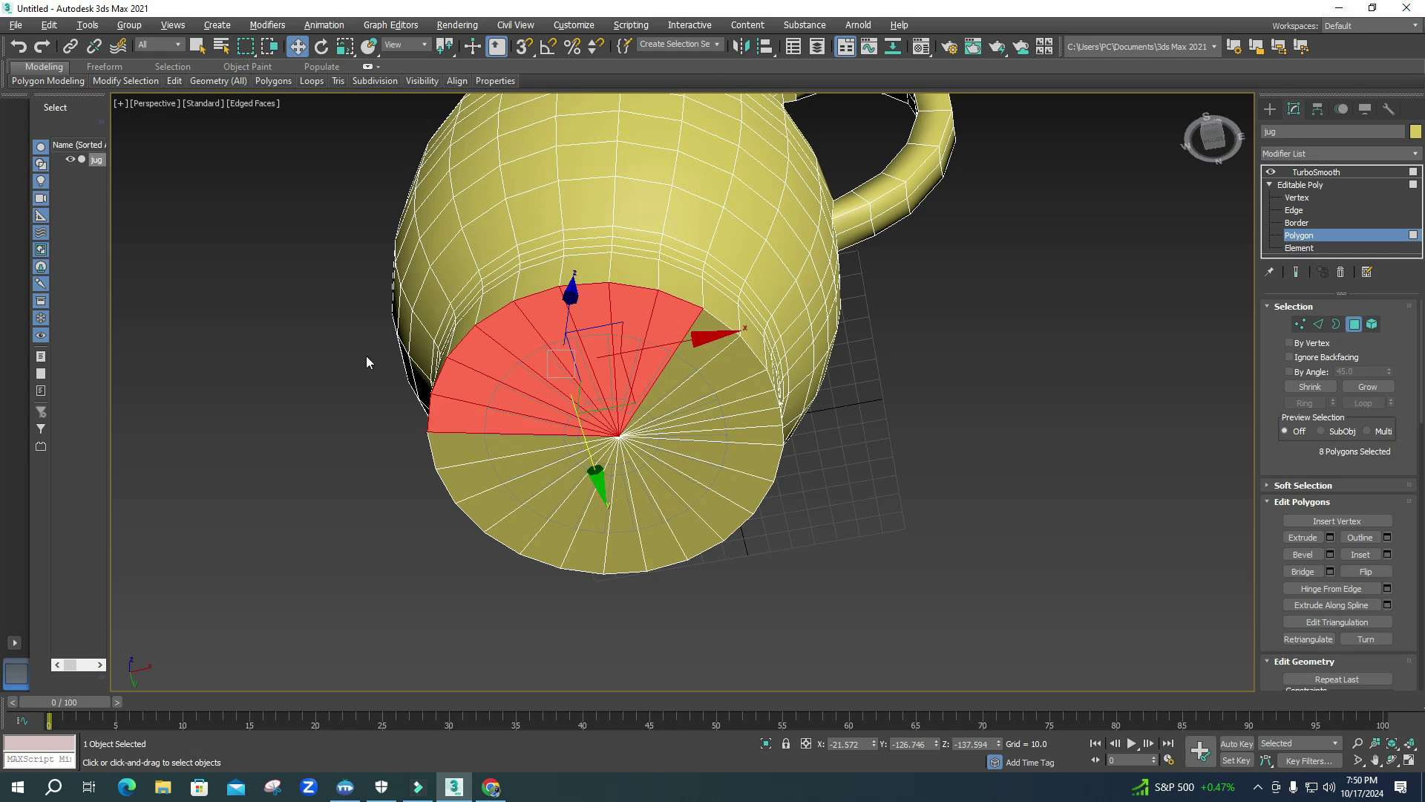
pyautogui.keyDown('ctrl'); pyautogui.click(455, 447); pyautogui.keyUp('ctrl')
pyautogui.keyDown('ctrl'); pyautogui.click(471, 479); pyautogui.keyUp('ctrl')
pyautogui.keyDown('ctrl'); pyautogui.click(494, 506); pyautogui.keyUp('ctrl')
pyautogui.keyDown('ctrl'); pyautogui.click(523, 531); pyautogui.keyUp('ctrl')
pyautogui.keyDown('ctrl'); pyautogui.click(563, 542); pyautogui.keyUp('ctrl')
pyautogui.keyDown('ctrl'); pyautogui.click(593, 548); pyautogui.keyUp('ctrl')
pyautogui.keyDown('ctrl'); pyautogui.click(627, 545); pyautogui.keyUp('ctrl')
pyautogui.keyDown('ctrl'); pyautogui.click(657, 541); pyautogui.keyUp('ctrl')
pyautogui.keyDown('ctrl'); pyautogui.click(688, 527); pyautogui.keyUp('ctrl')
pyautogui.keyDown('ctrl'); pyautogui.click(722, 507); pyautogui.keyUp('ctrl')
pyautogui.keyDown('ctrl'); pyautogui.click(741, 487); pyautogui.keyUp('ctrl')
pyautogui.keyDown('ctrl'); pyautogui.click(754, 455); pyautogui.keyUp('ctrl')
pyautogui.keyDown('ctrl'); pyautogui.click(762, 421); pyautogui.keyUp('ctrl')
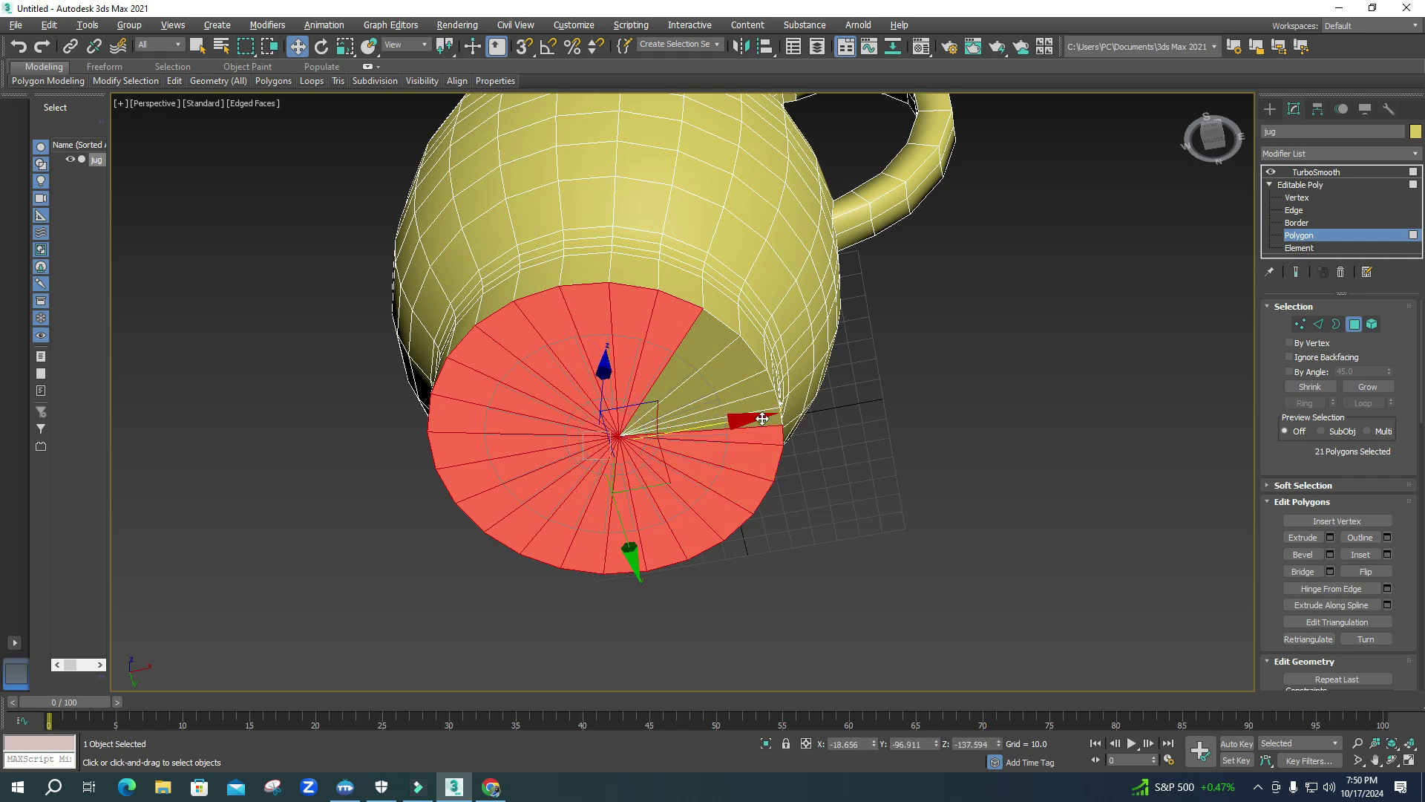
pyautogui.keyDown('ctrl'); pyautogui.click(761, 403); pyautogui.keyUp('ctrl')
pyautogui.keyDown('ctrl'); pyautogui.click(756, 386); pyautogui.keyUp('ctrl')
pyautogui.keyDown('ctrl'); pyautogui.click(736, 363); pyautogui.keyUp('ctrl')
pyautogui.keyDown('ctrl'); pyautogui.click(714, 351); pyautogui.keyUp('ctrl')
pyautogui.keyDown('ctrl'); pyautogui.click(754, 425); pyautogui.keyUp('ctrl')
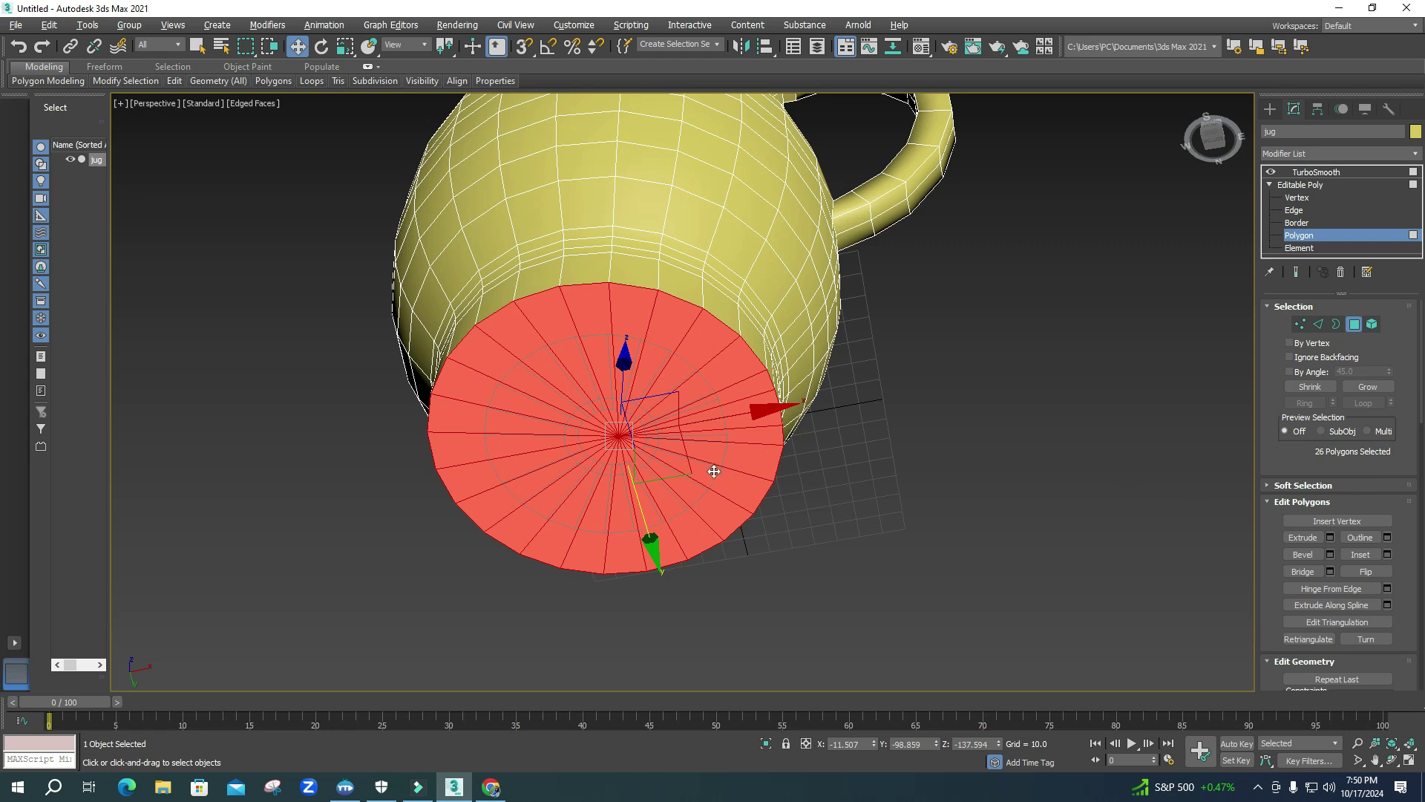
pyautogui.press('r')
pyautogui.moveTo(625, 413)
pyautogui.mouseDown()
pyautogui.moveTo(626, 437)
pyautogui.moveTo(629, 420)
pyautogui.mouseUp()
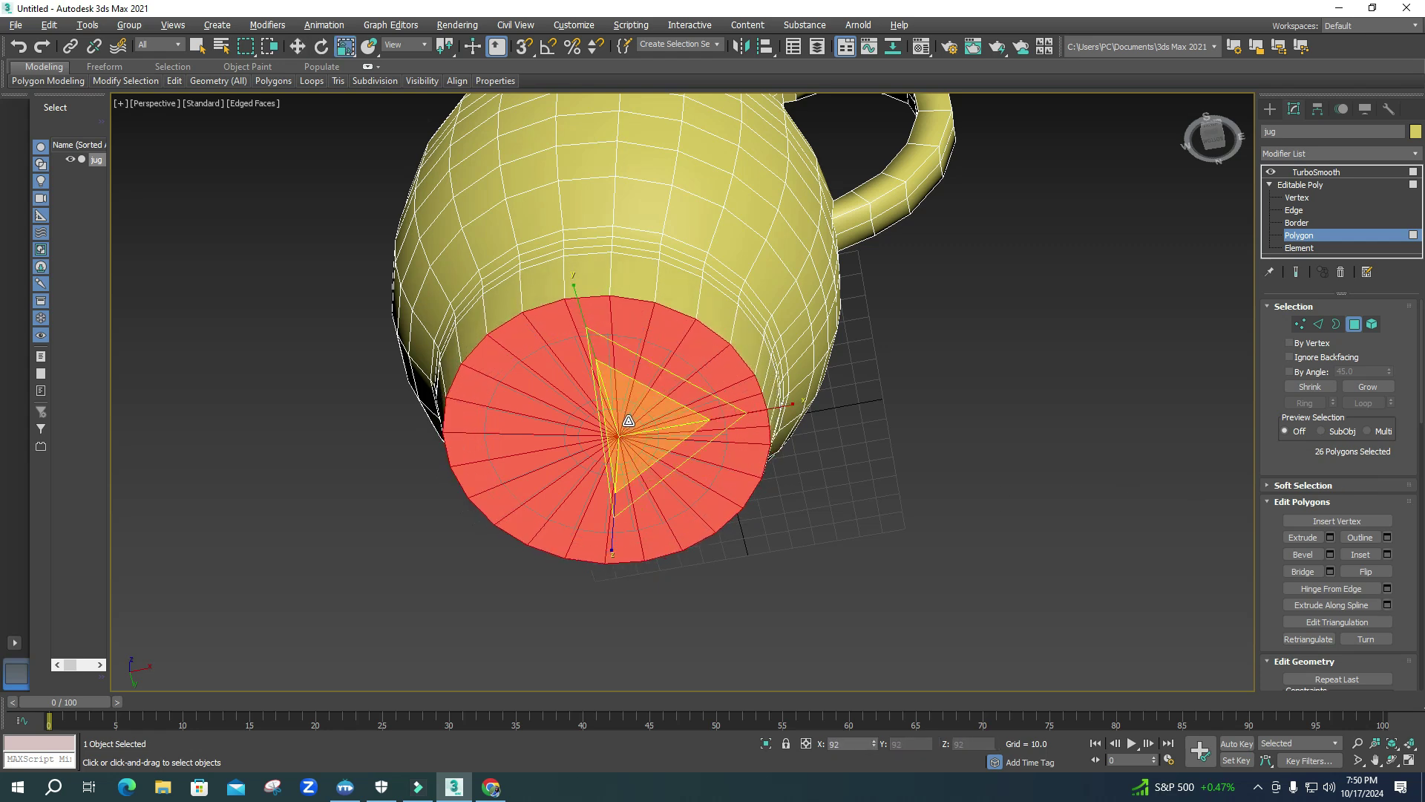
# - Move the selected base polygons down about 2 units in the Front view
pyautogui.hotkey('alt', 'w')
pyautogui.hotkey('alt', 'w')
pyautogui.scroll(5, 708, 487)
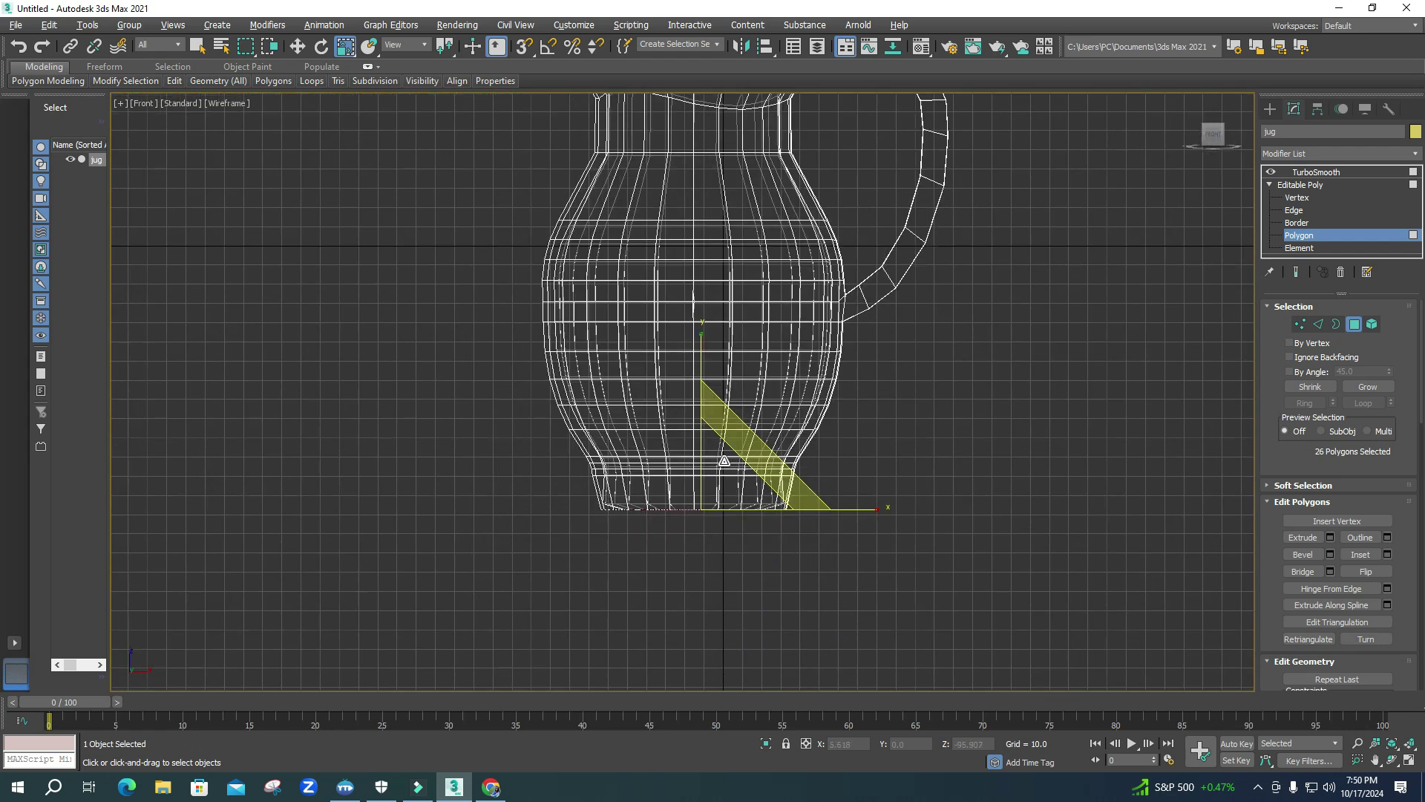
pyautogui.press('w')
pyautogui.moveTo(675, 475); pyautogui.dragTo(674, 483)
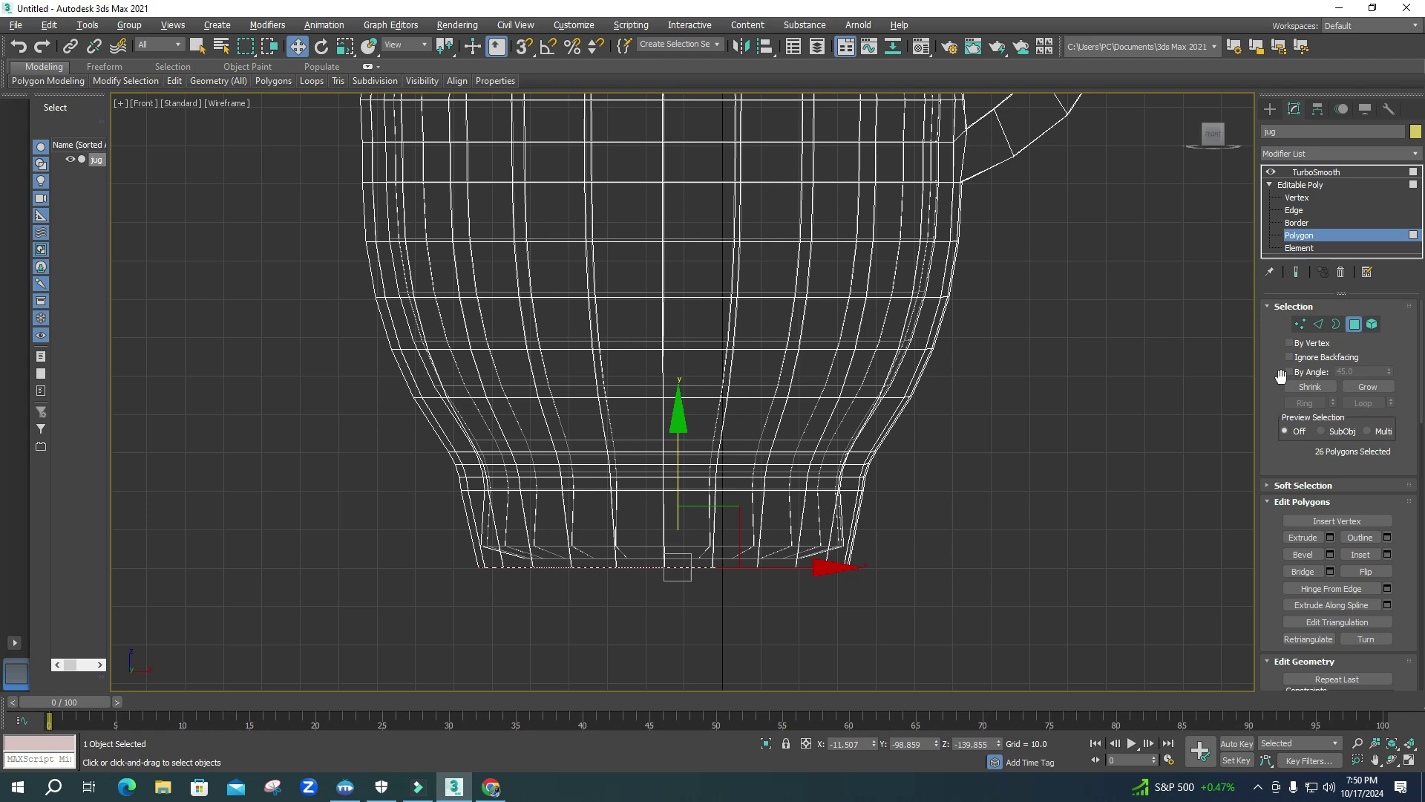
# - Select the 27 bottom vertices of the jug's base in the Front view and raise them about 10 units
pyautogui.click(1300, 325)
pyautogui.scroll(4, 489, 578)
pyautogui.click(549, 546)
pyautogui.moveTo(766, 571); pyautogui.dragTo(671, 578, button='middle')
pyautogui.moveTo(1167, 531); pyautogui.dragTo(1166, 528)
pyautogui.moveTo(794, 417); pyautogui.dragTo(791, 325)
pyautogui.moveTo(1059, 574); pyautogui.dragTo(1234, 584)
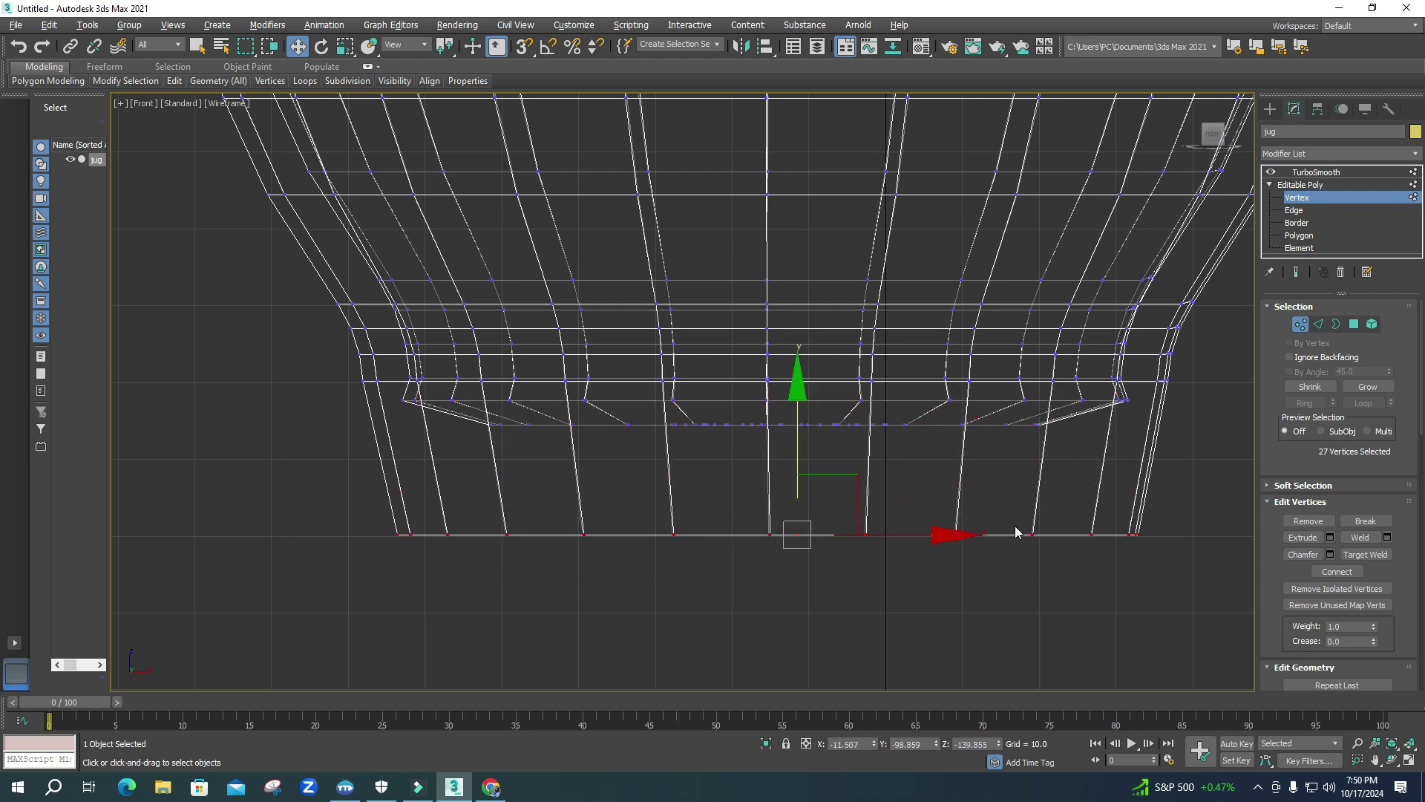
pyautogui.moveTo(799, 446); pyautogui.dragTo(789, 370)
# - Leave sub-object editing and examine the smoothed jug from several sides in the Perspective view
pyautogui.hotkey('alt', 'w')
pyautogui.rightClick(1093, 603)
pyautogui.hotkey('alt', 'w')
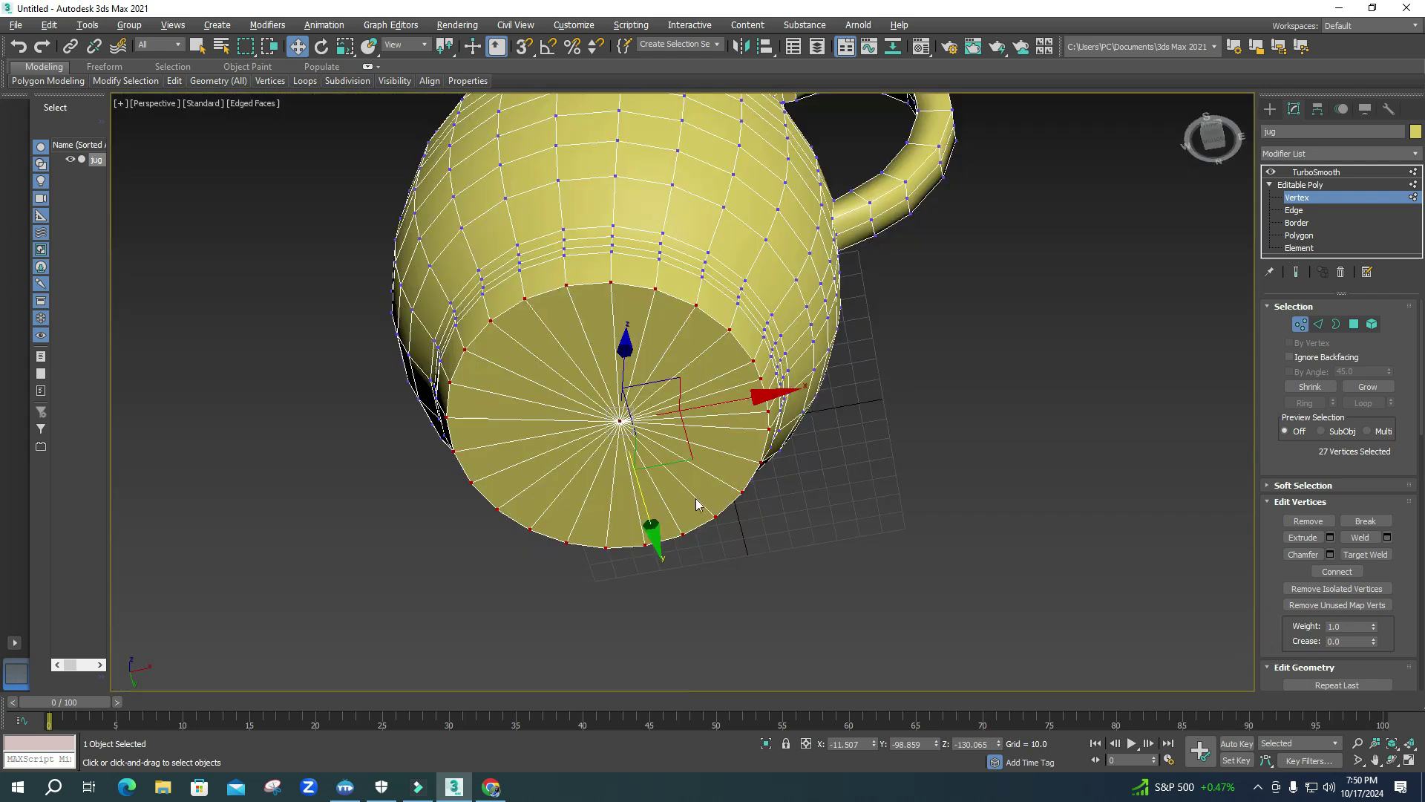
pyautogui.click(1320, 324)
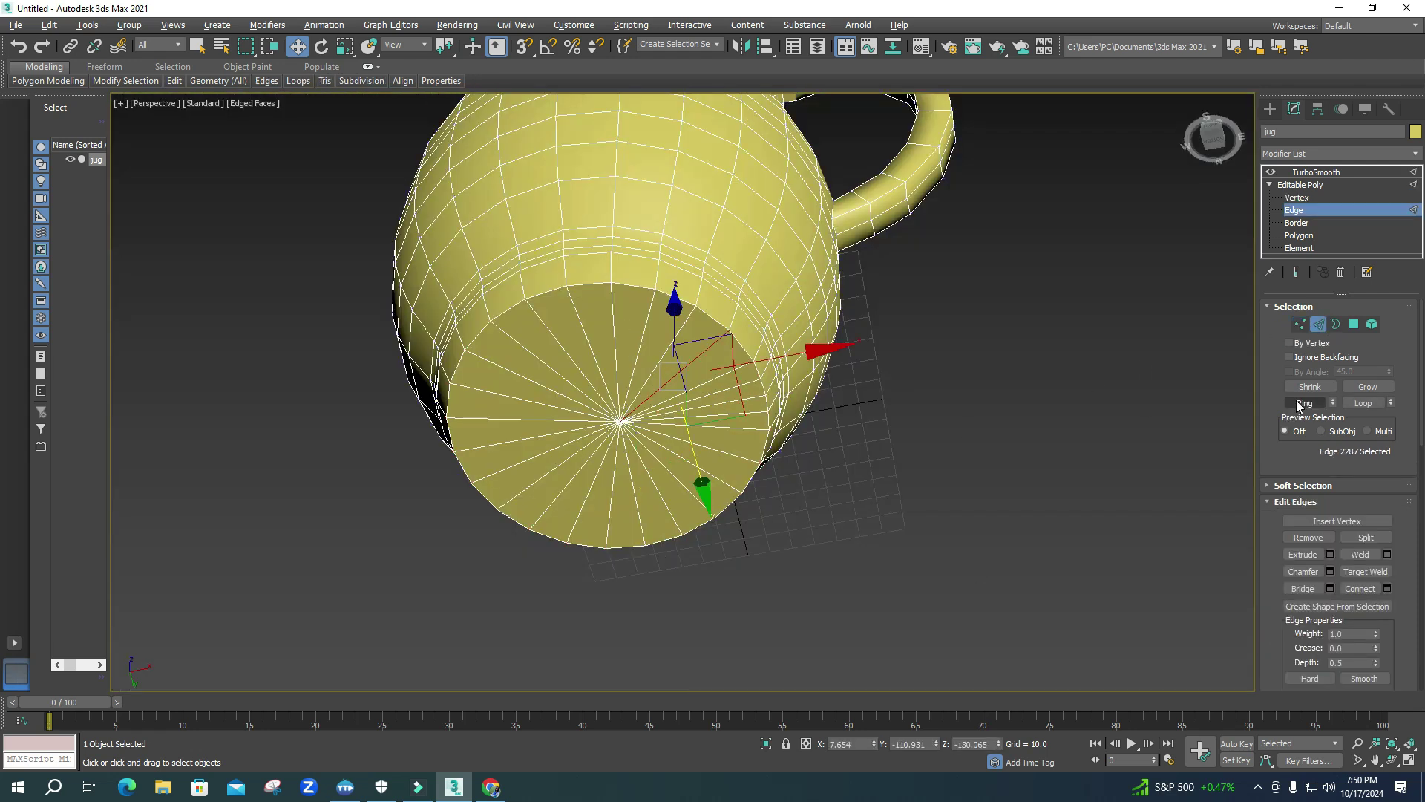
pyautogui.click(978, 486)
pyautogui.scroll(-4, 701, 488)
pyautogui.keyDown('alt'); pyautogui.moveTo(700, 464); pyautogui.dragTo(710, 586, button='middle'); pyautogui.keyUp('alt')
pyautogui.click(1320, 324)
pyautogui.click(1002, 483)
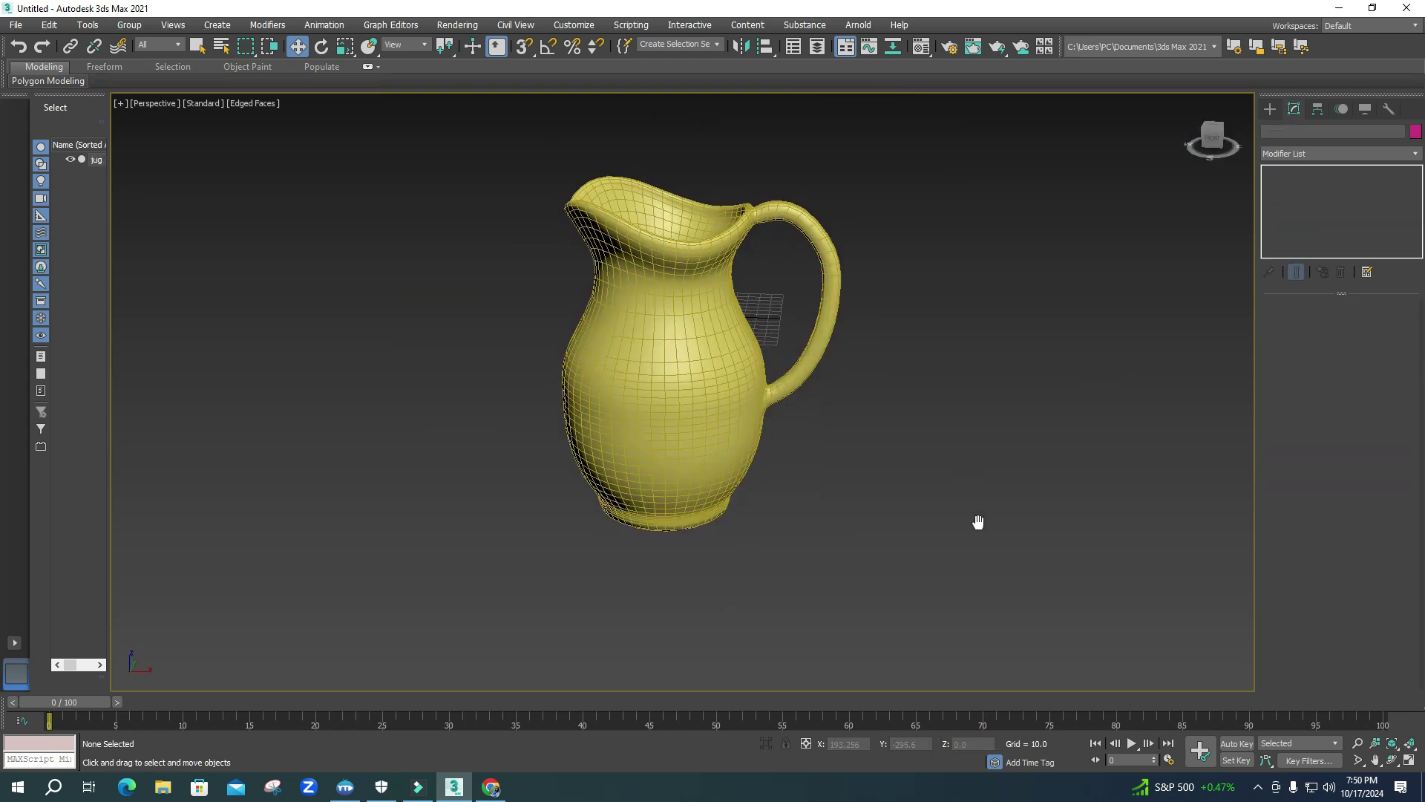
pyautogui.moveTo(977, 522); pyautogui.dragTo(1002, 605, button='middle')
pyautogui.click(693, 456)
pyautogui.keyDown('alt'); pyautogui.moveTo(693, 456); pyautogui.dragTo(651, 543, button='middle'); pyautogui.keyUp('alt')
pyautogui.moveTo(763, 581); pyautogui.dragTo(820, 541, button='middle')
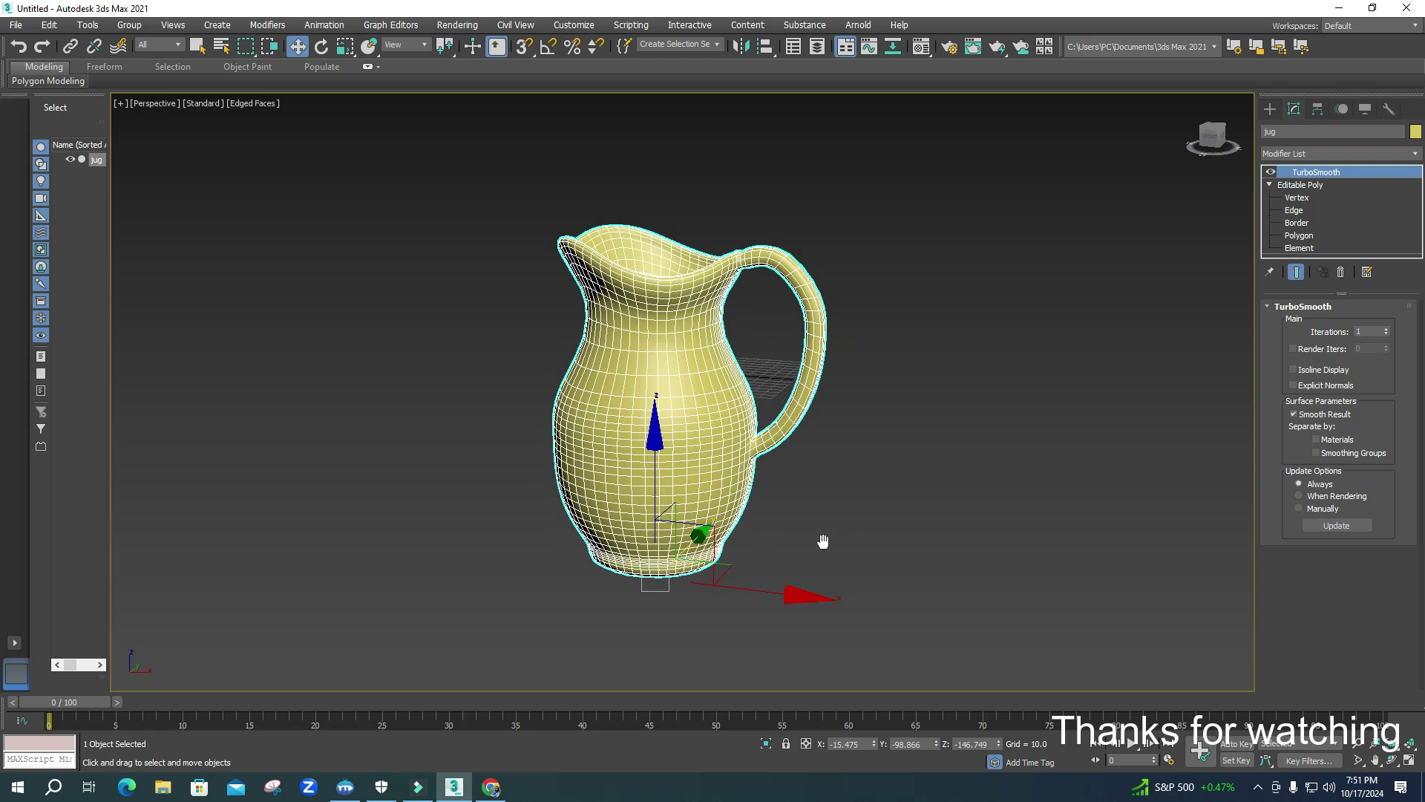